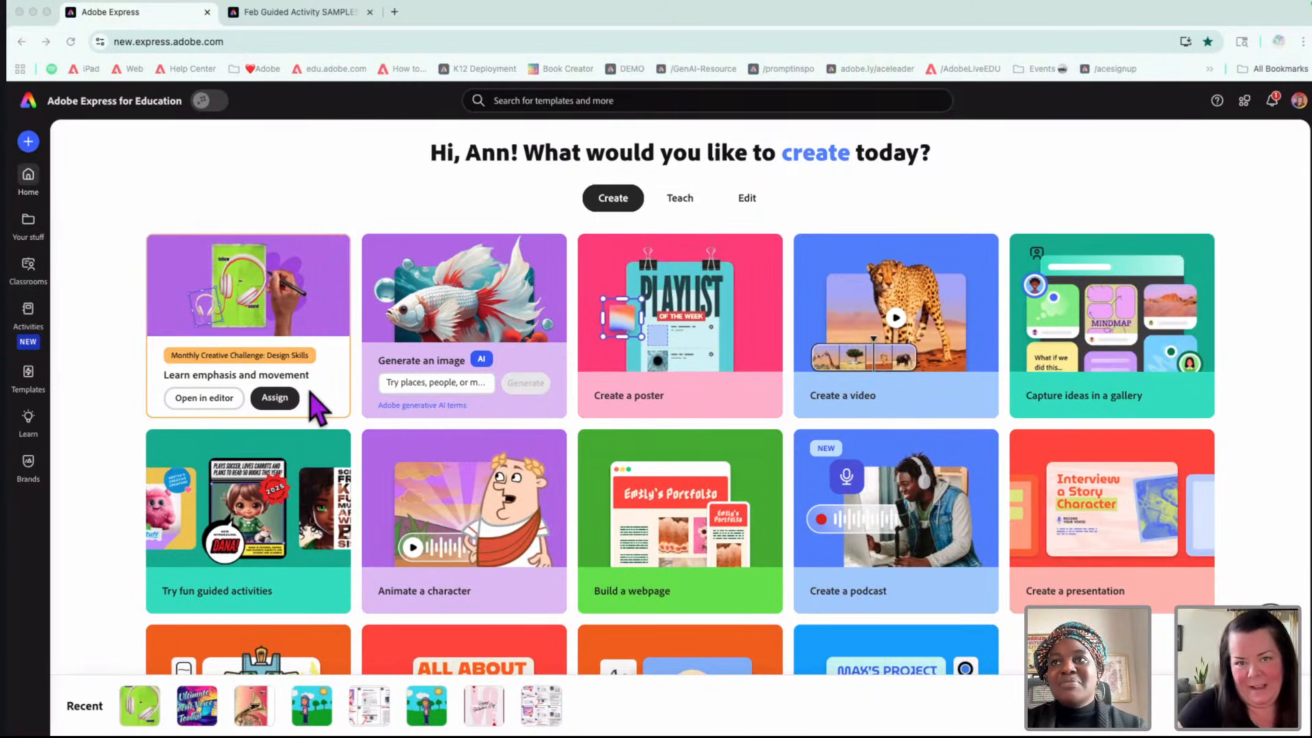
# - Open the monthly "Learn emphasis and movement" creative challenge for editing and look through its instructions
pyautogui.click(200, 401)
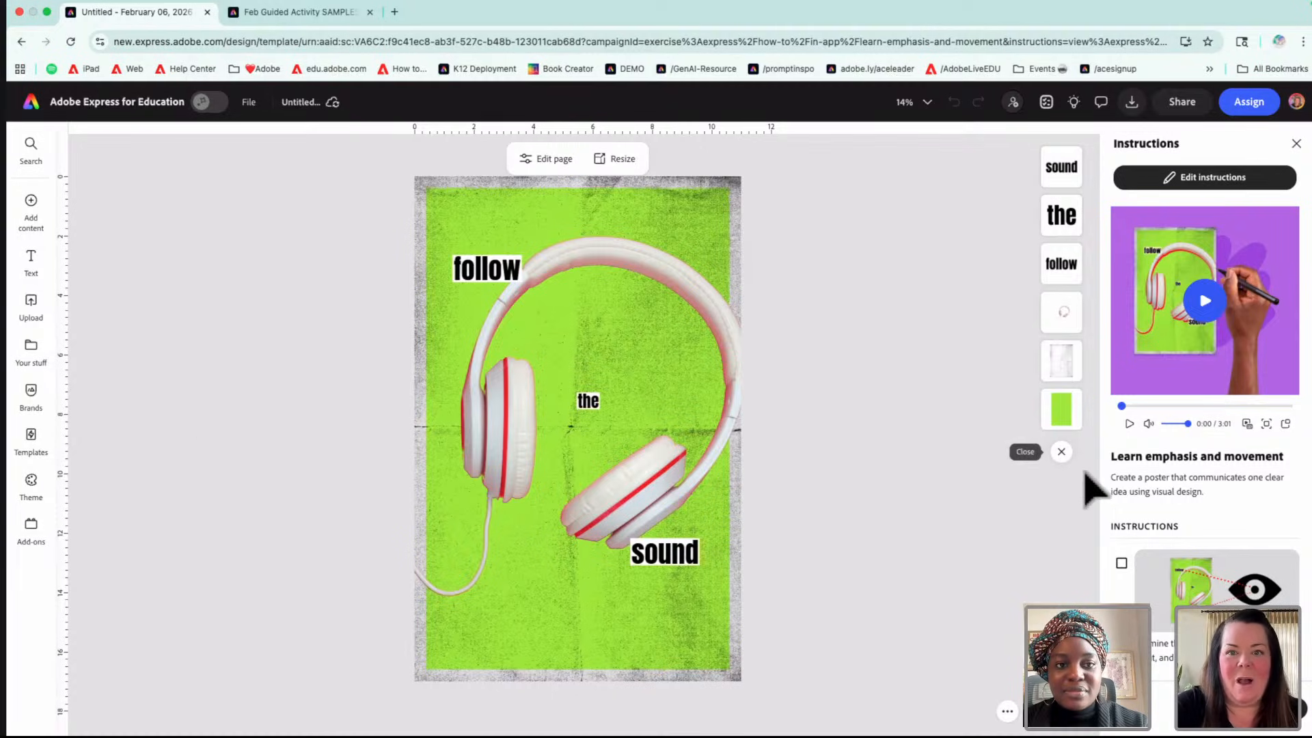
pyautogui.scroll(-3, 1173, 523)
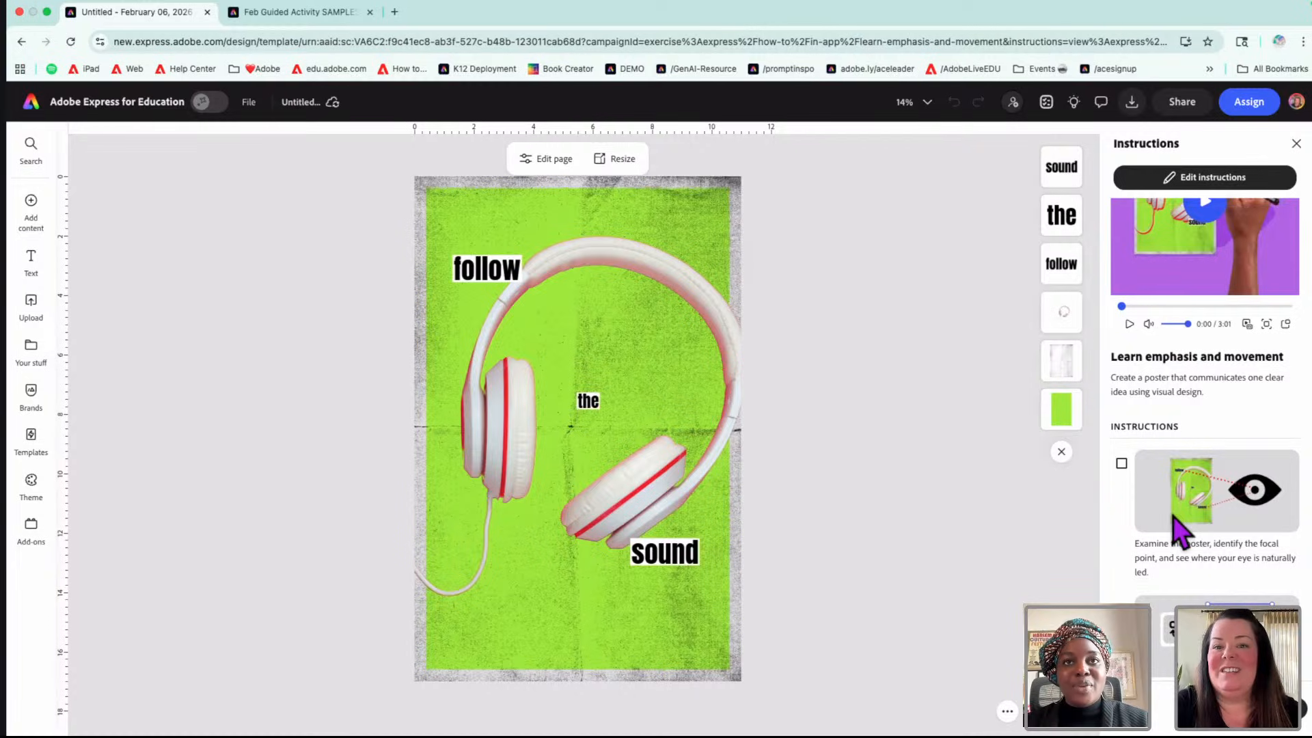
pyautogui.scroll(-5, 1180, 530)
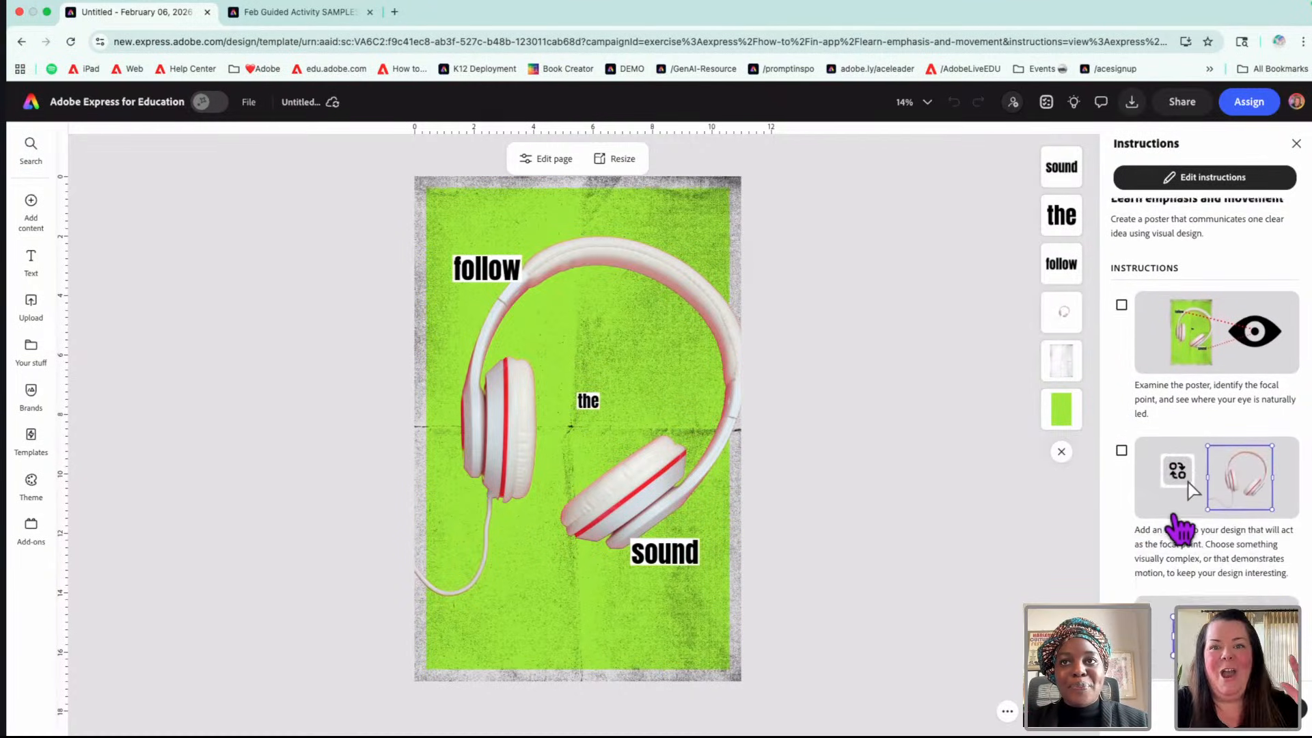
pyautogui.scroll(-1, 1180, 528)
pyautogui.scroll(-2, 1180, 527)
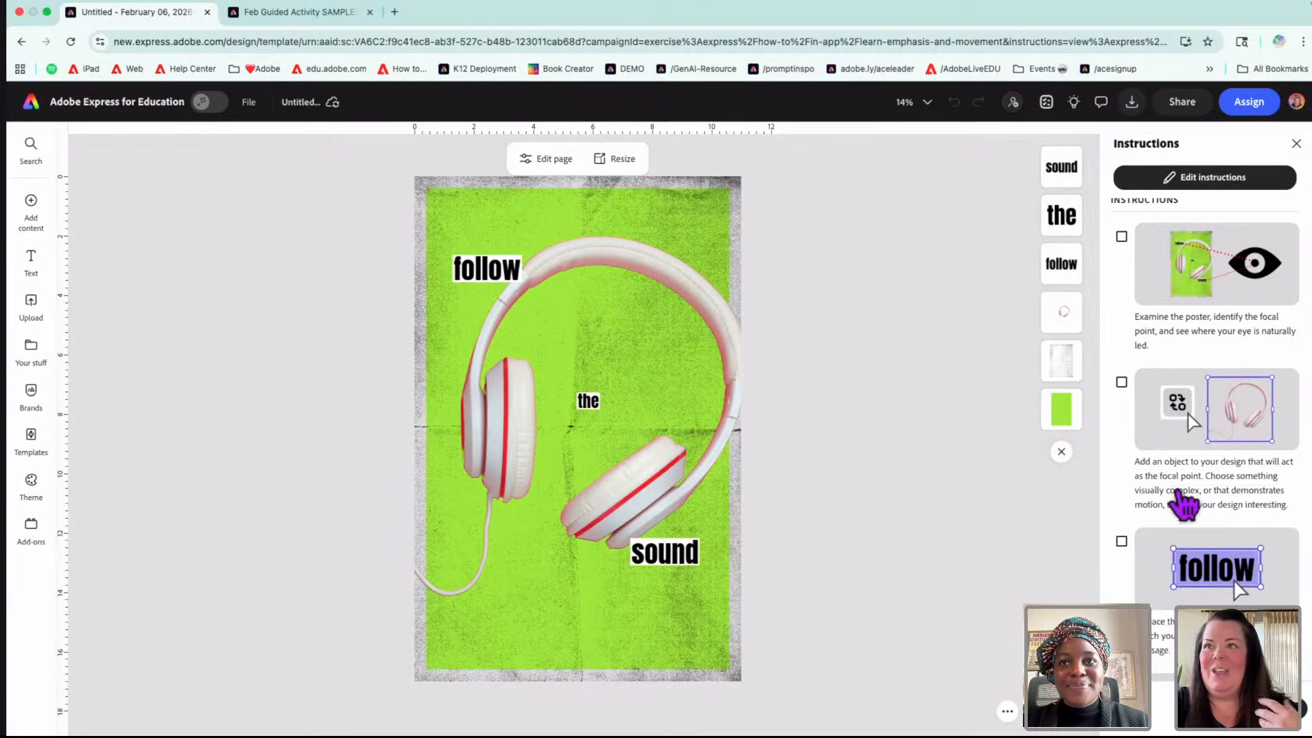
pyautogui.scroll(-10, 1210, 441)
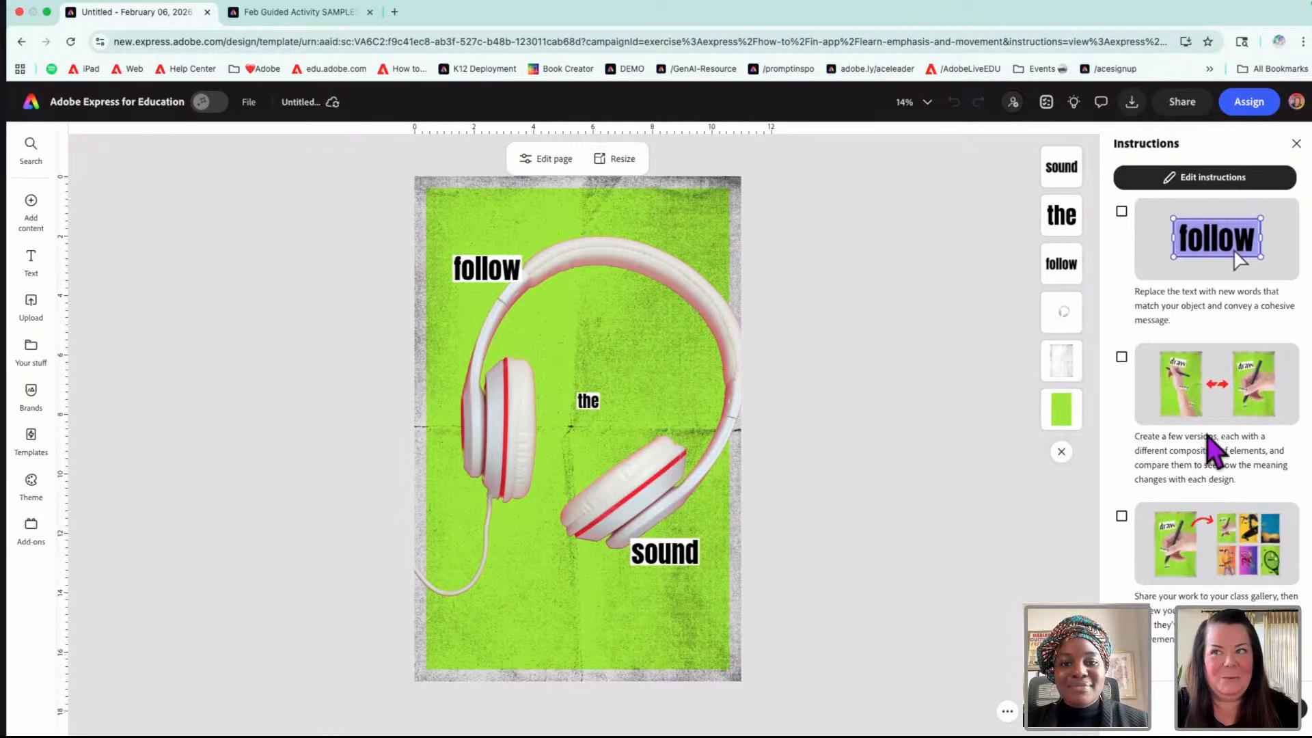
pyautogui.scroll(20, 1213, 447)
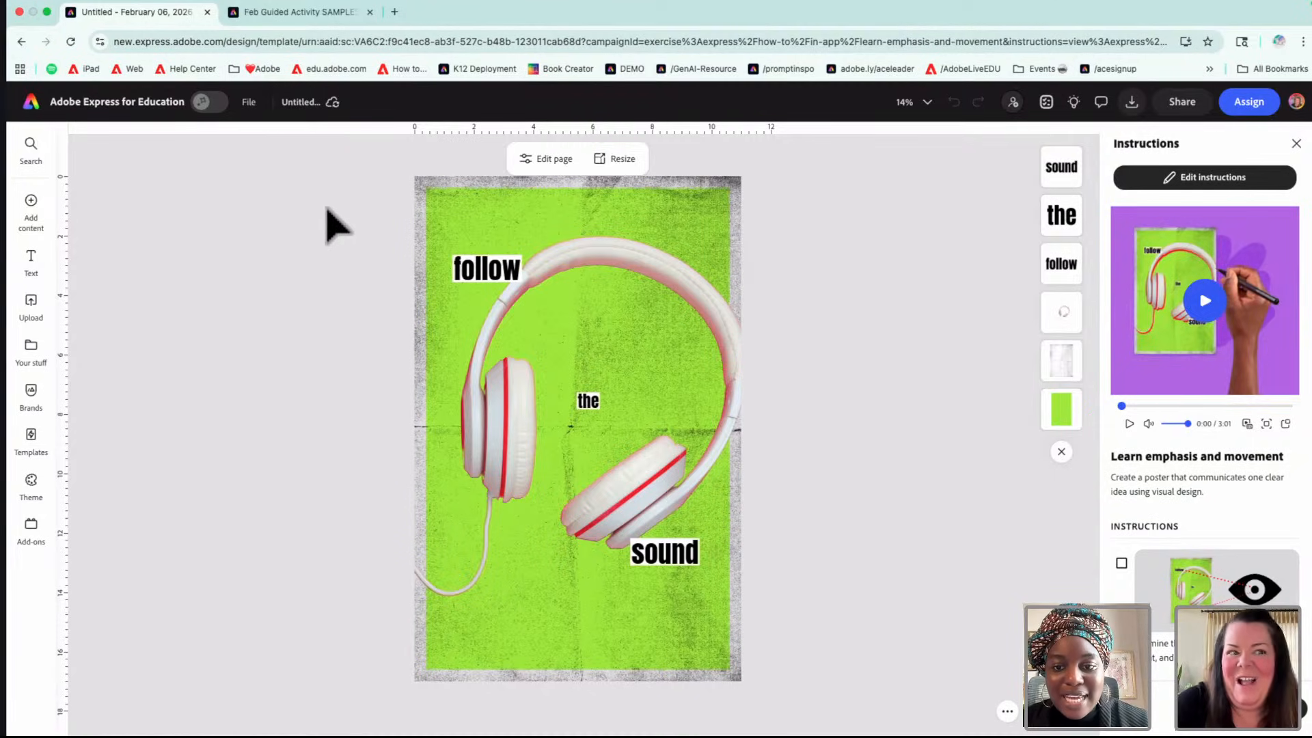
# - From the "Feb Guided Activity SAMPLES" design, open the "Learn emphasis and movement" guided activity and look at its first instructions
pyautogui.click(275, 17)
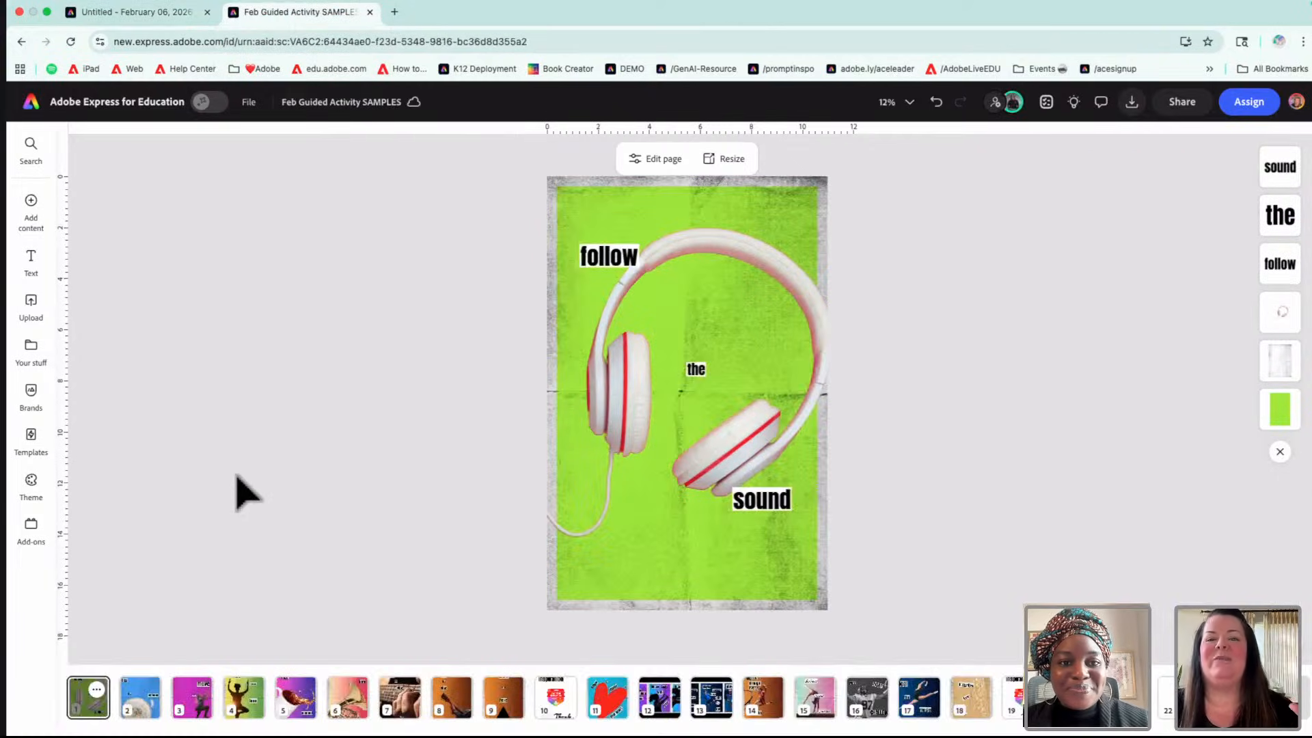
pyautogui.click(1074, 102)
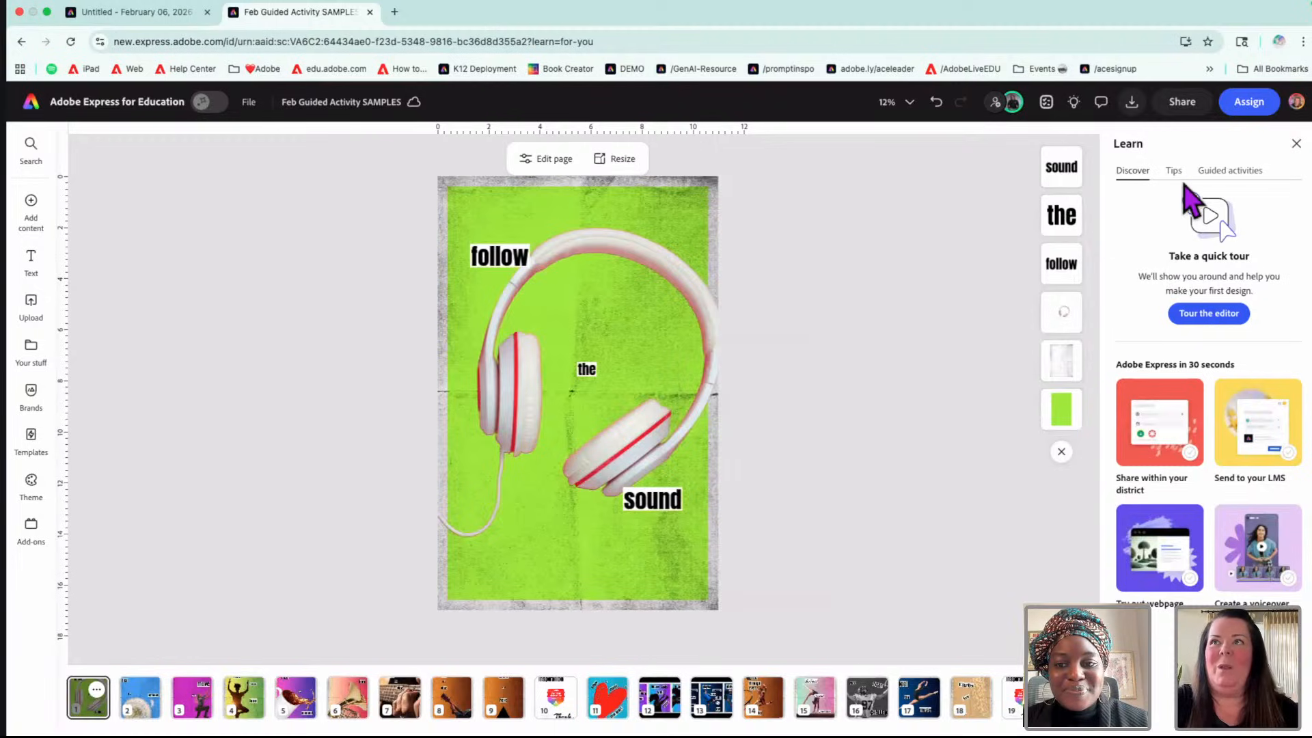
pyautogui.click(1223, 180)
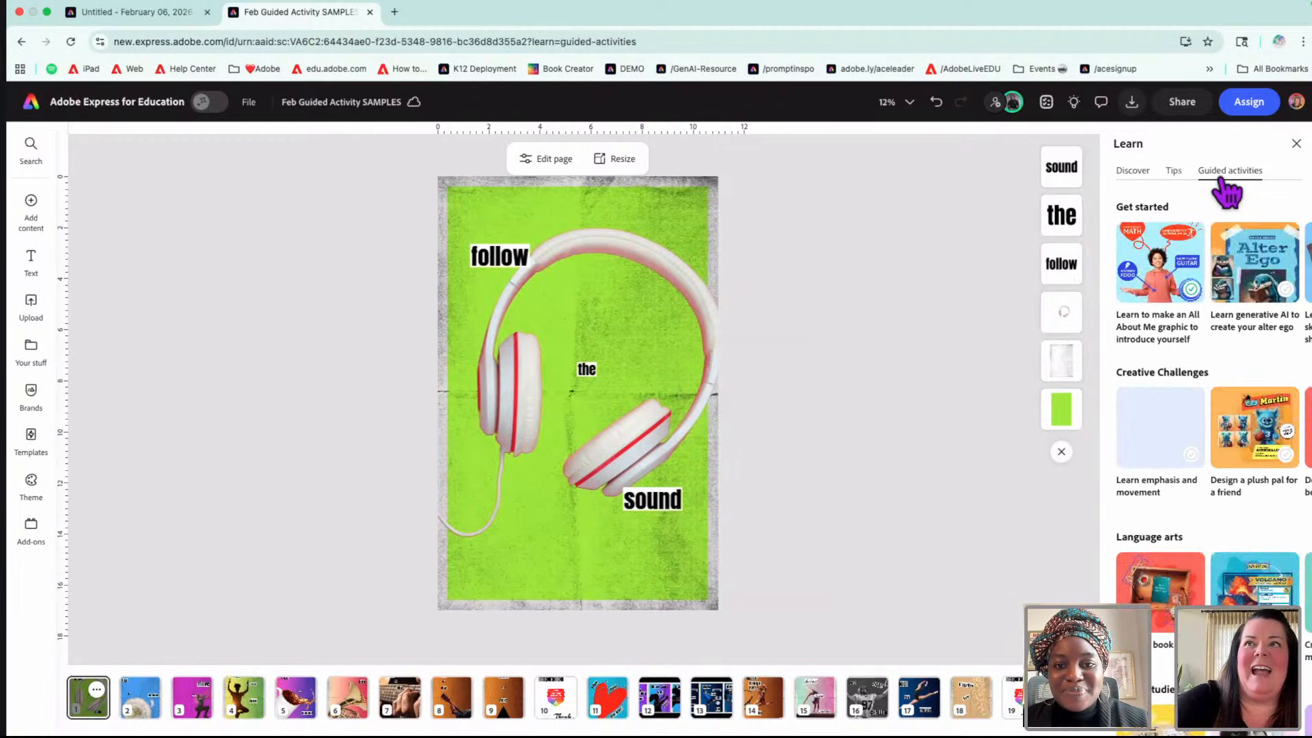
pyautogui.click(1171, 441)
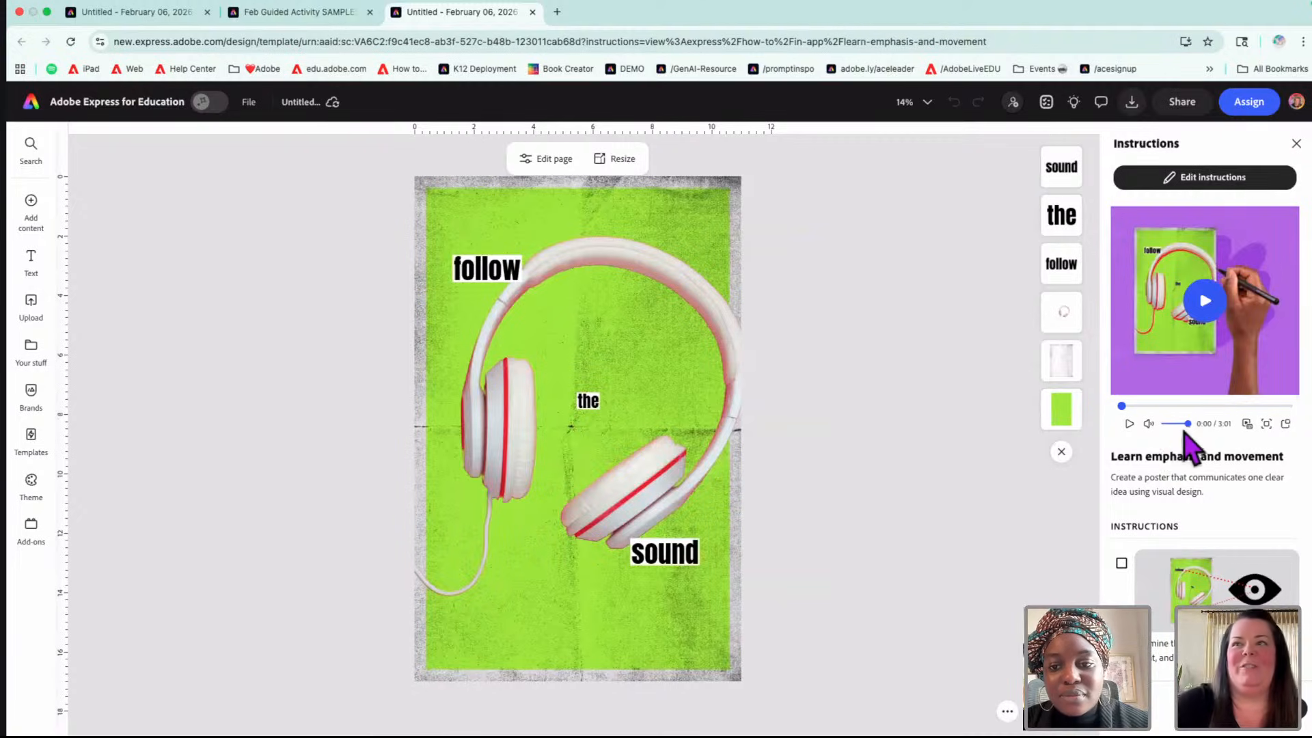
pyautogui.scroll(-4, 1201, 531)
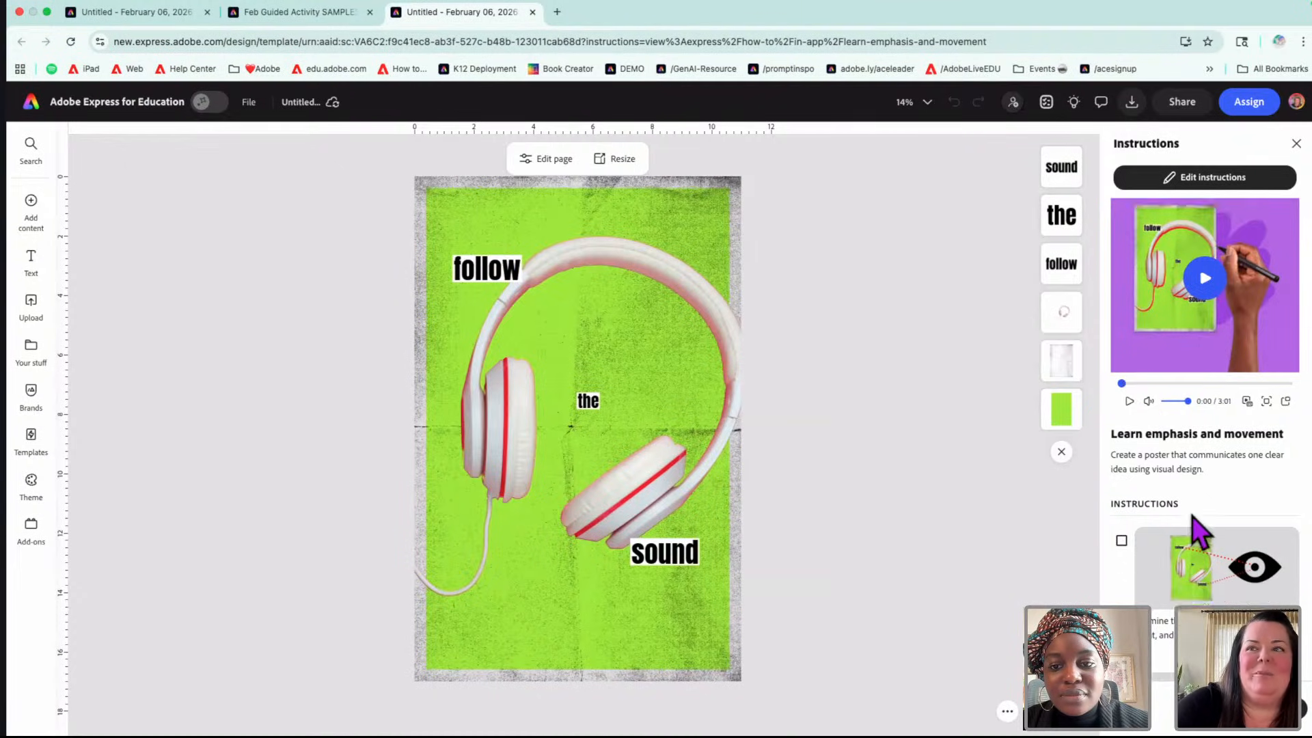
pyautogui.scroll(-1, 1201, 531)
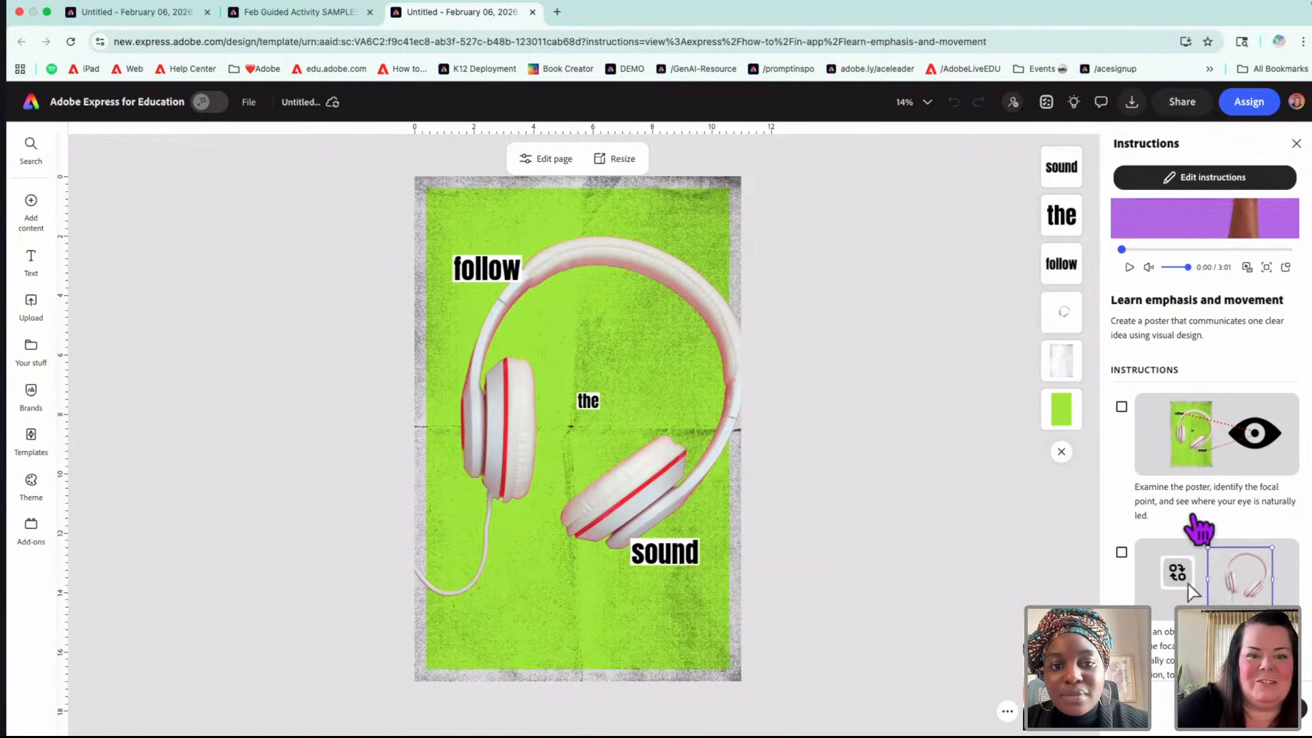
pyautogui.scroll(-2, 1199, 530)
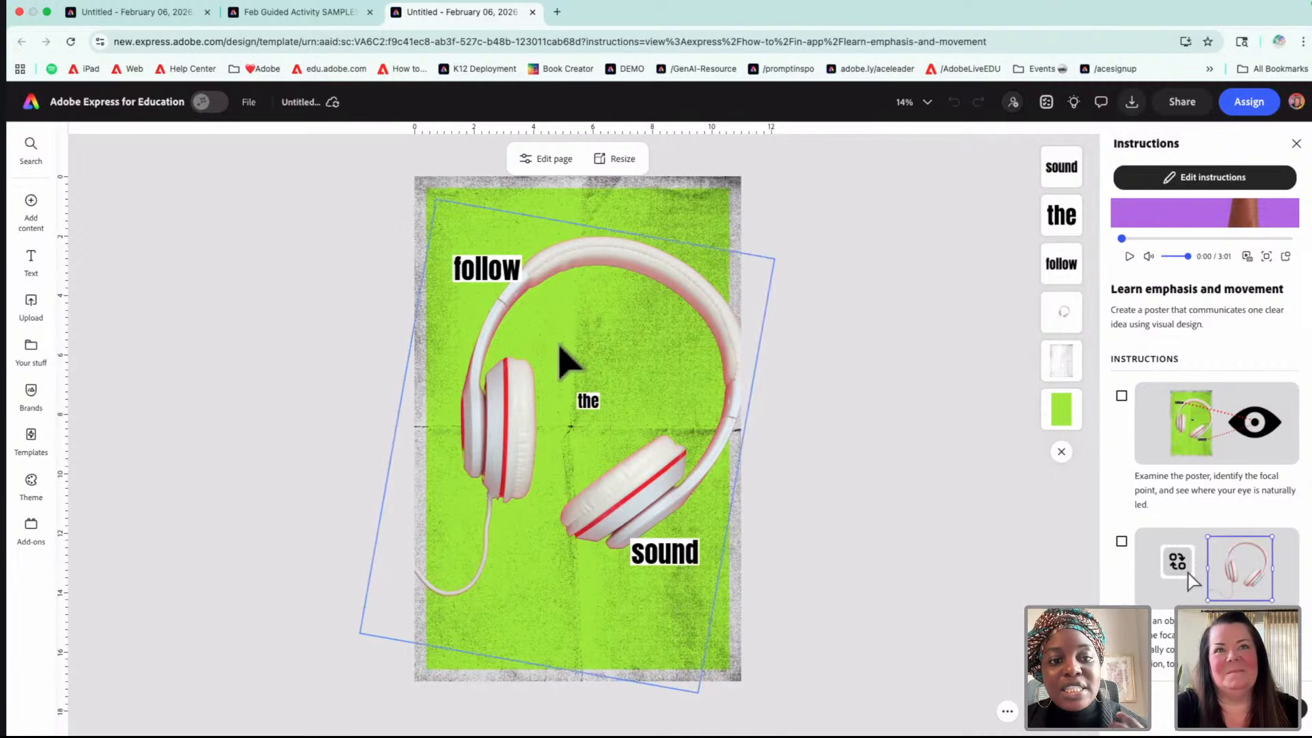
# - Tilt the word "follow" counterclockwise and move it up, clear of the headphones' band
pyautogui.click(521, 423)
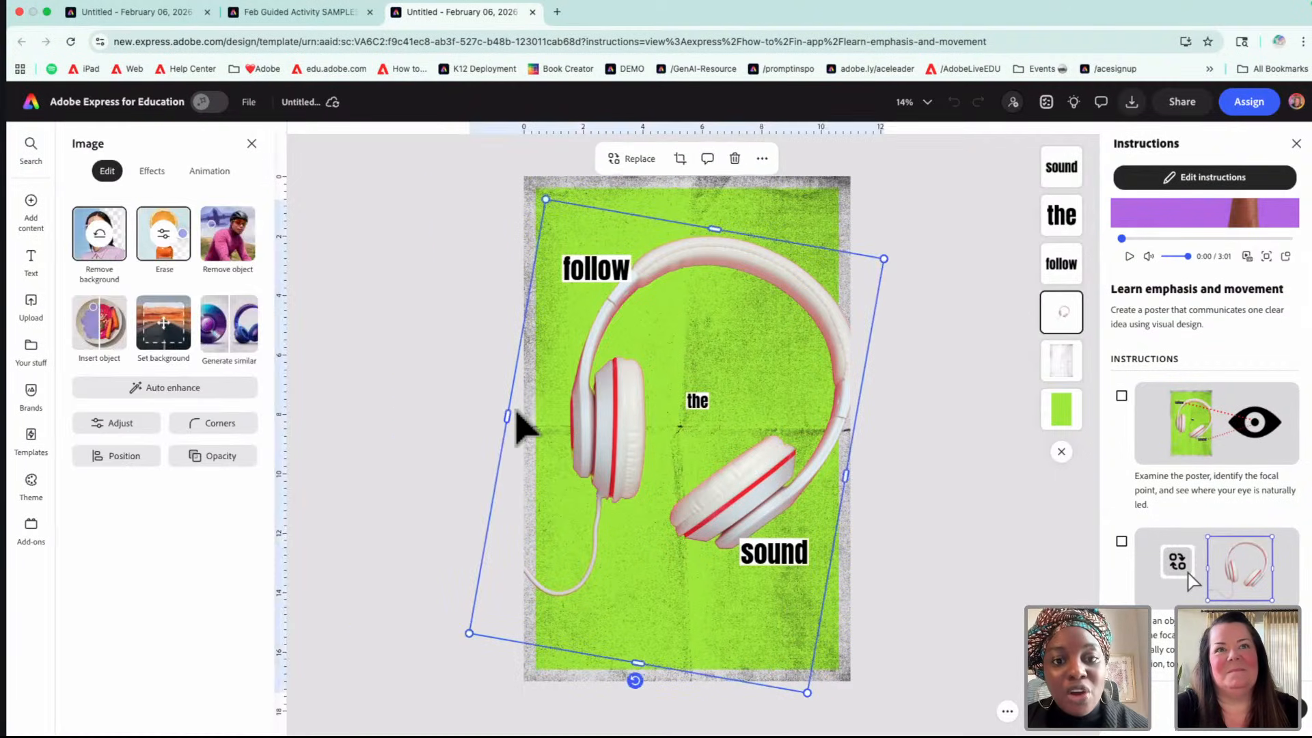
pyautogui.click(586, 270)
pyautogui.click(697, 403)
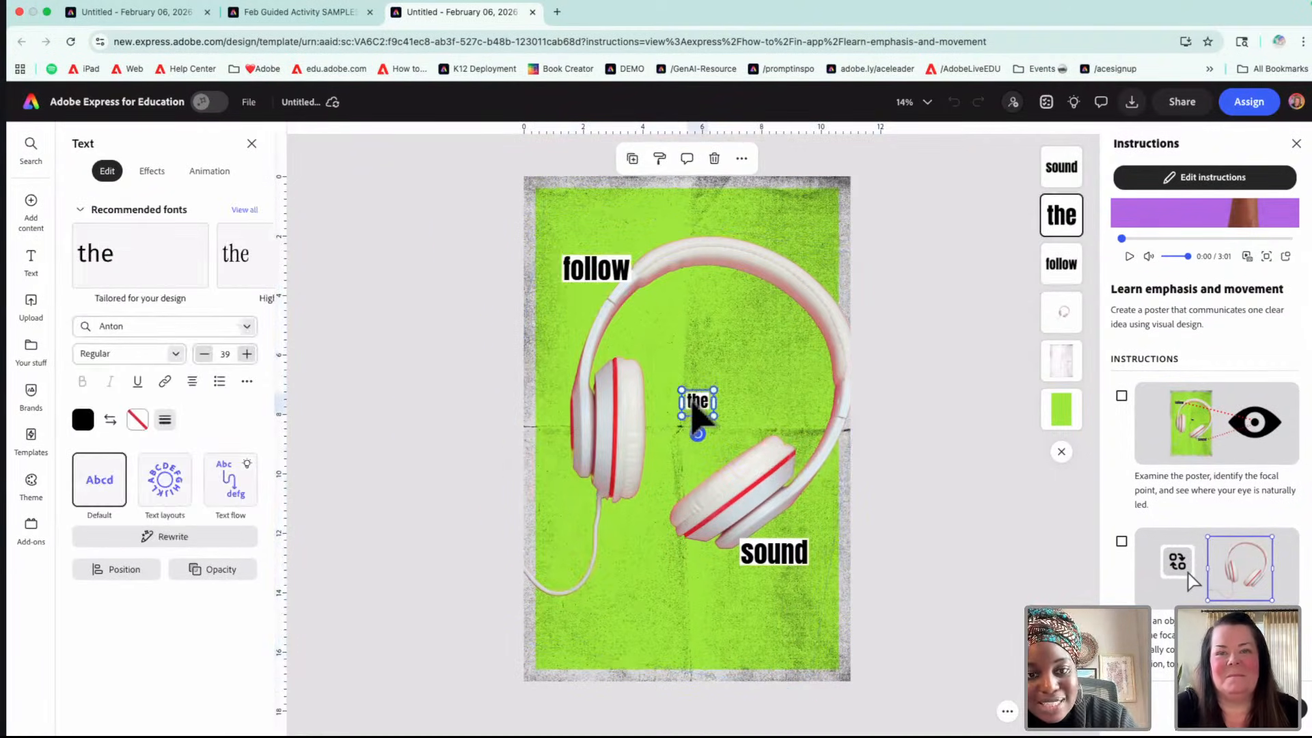
pyautogui.click(771, 557)
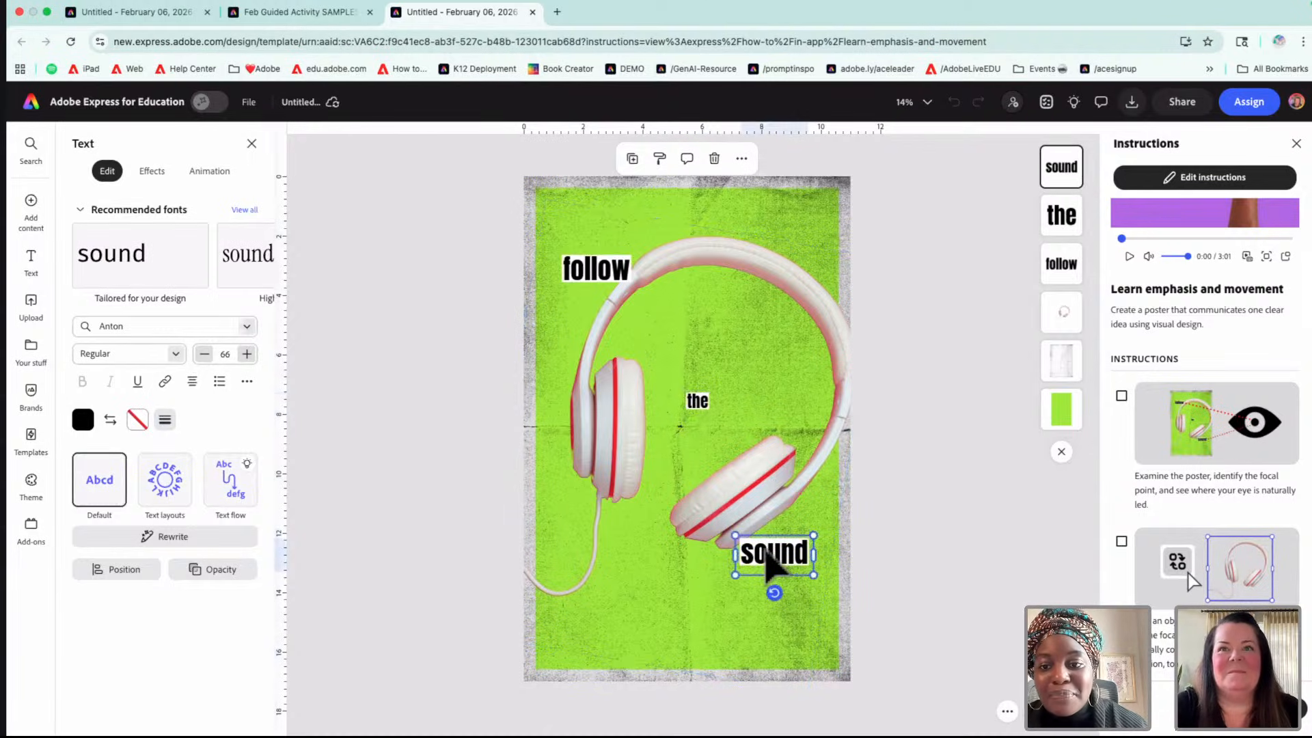
pyautogui.click(608, 285)
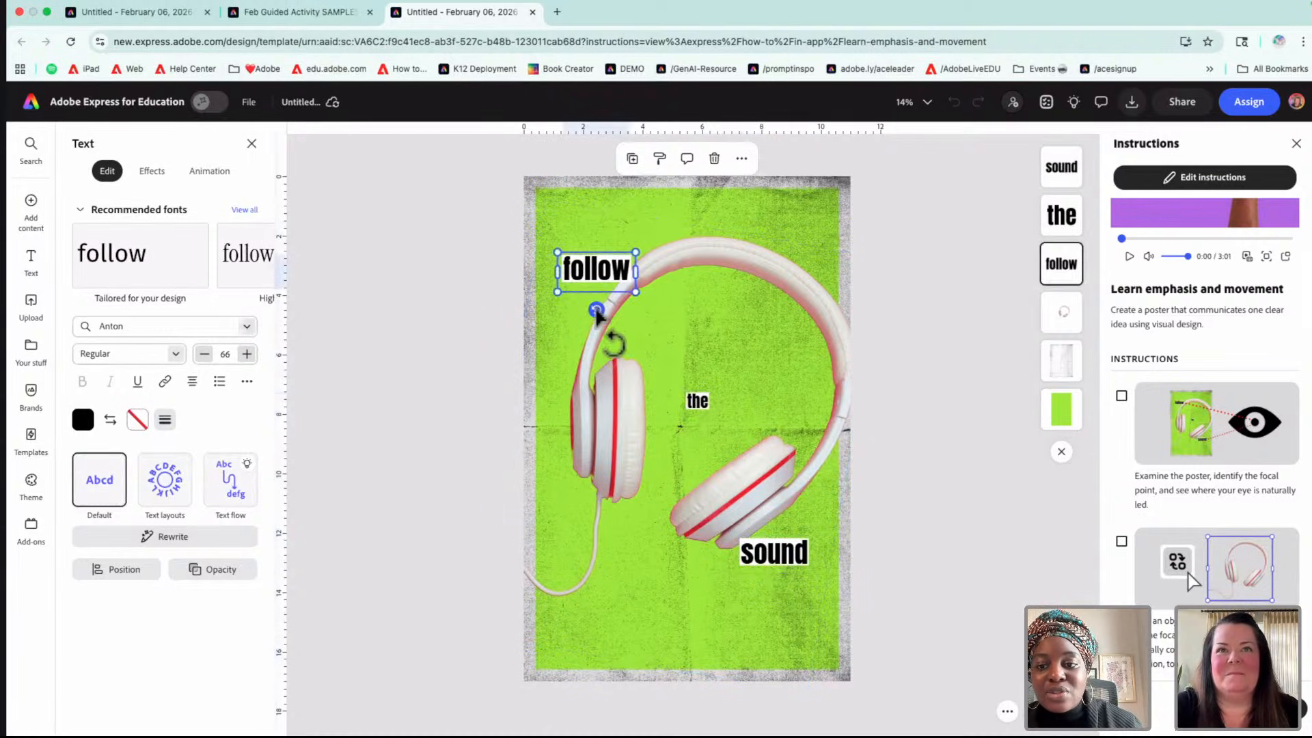
pyautogui.moveTo(597, 311); pyautogui.dragTo(608, 310)
pyautogui.moveTo(606, 265); pyautogui.dragTo(606, 237)
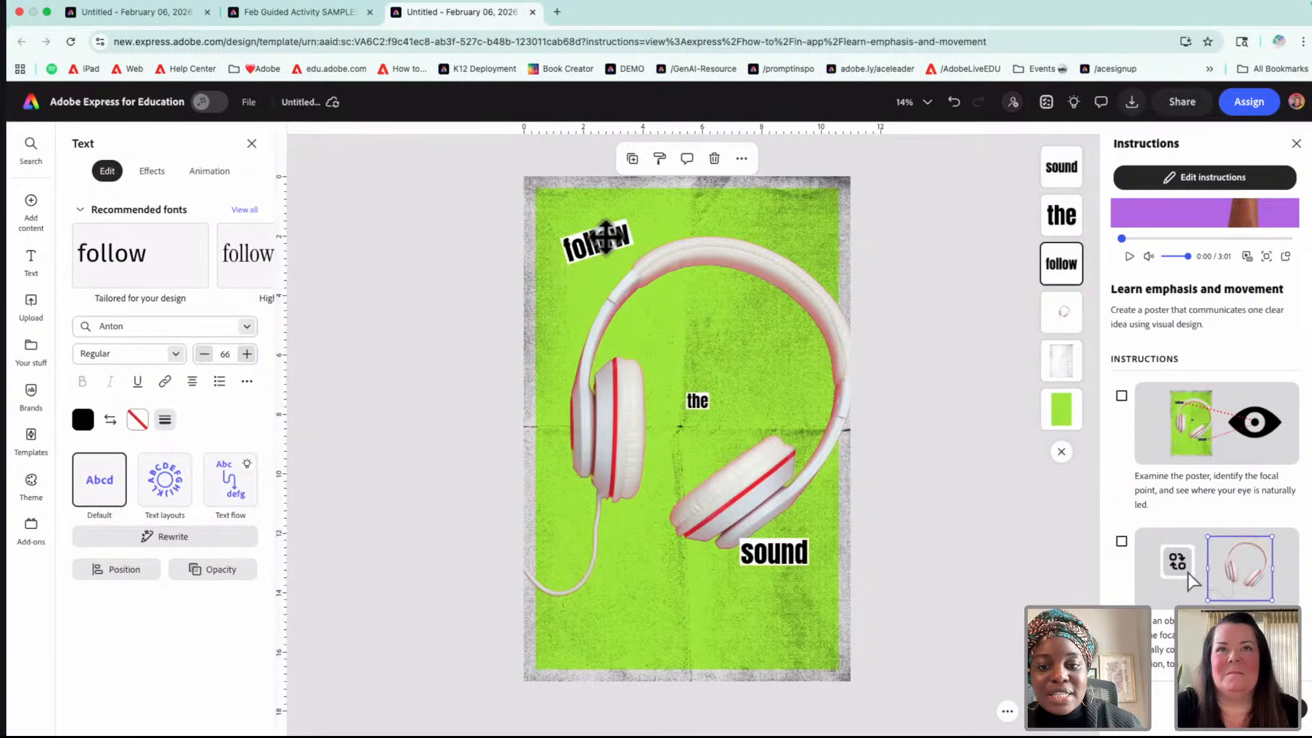
# - Enlarge "the" to font size 70 slightly nearer the left ear cup and "sound" to size 82 slightly lower
pyautogui.moveTo(701, 409); pyautogui.dragTo(683, 429)
pyautogui.click(764, 552)
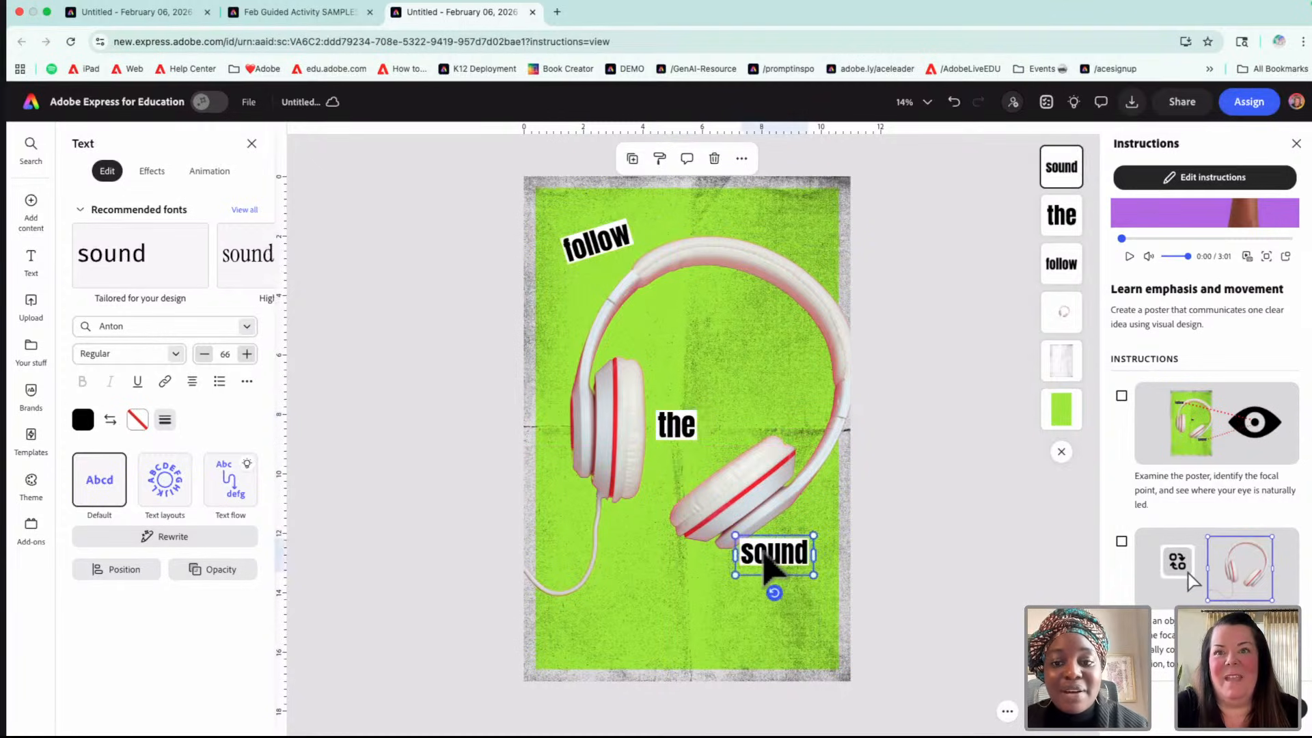
pyautogui.moveTo(737, 576); pyautogui.dragTo(775, 586)
# - Check the instruction about adding a focal object and look at the replacement sources for the headphones image
pyautogui.scroll(-3, 1183, 601)
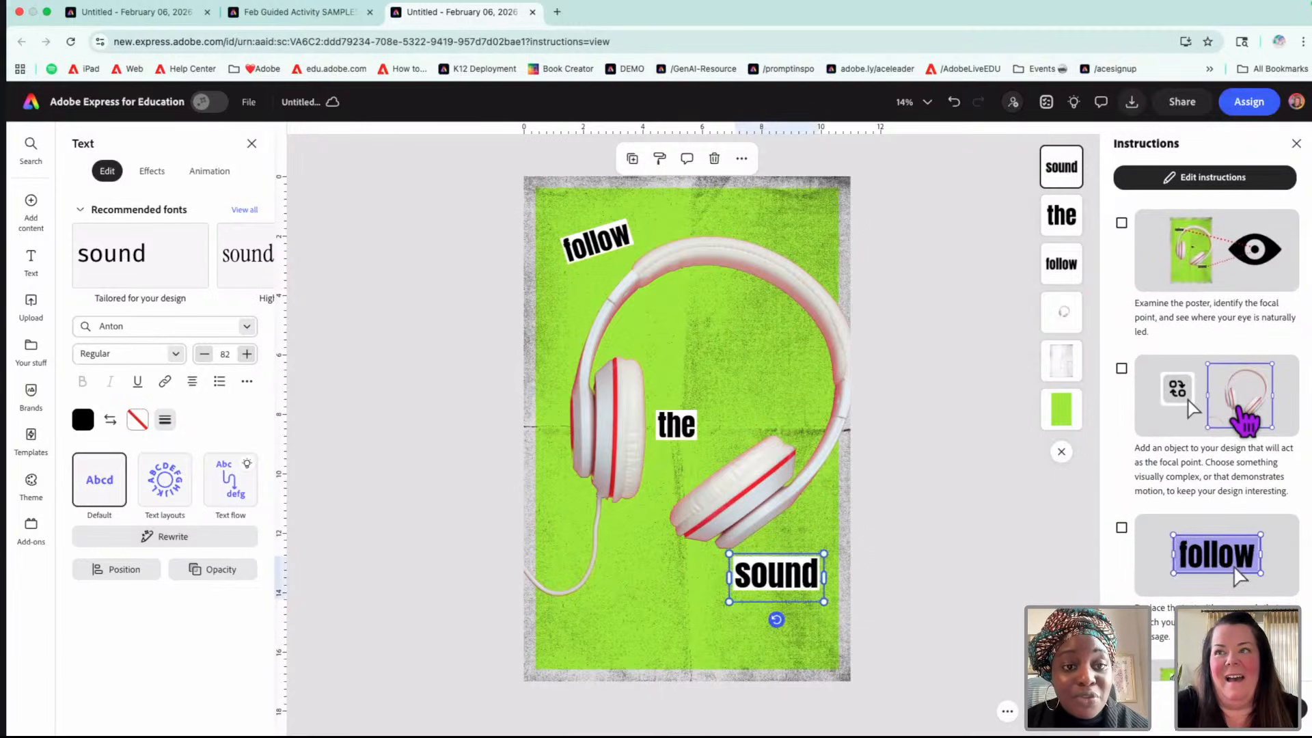
pyautogui.moveTo(1240, 396)
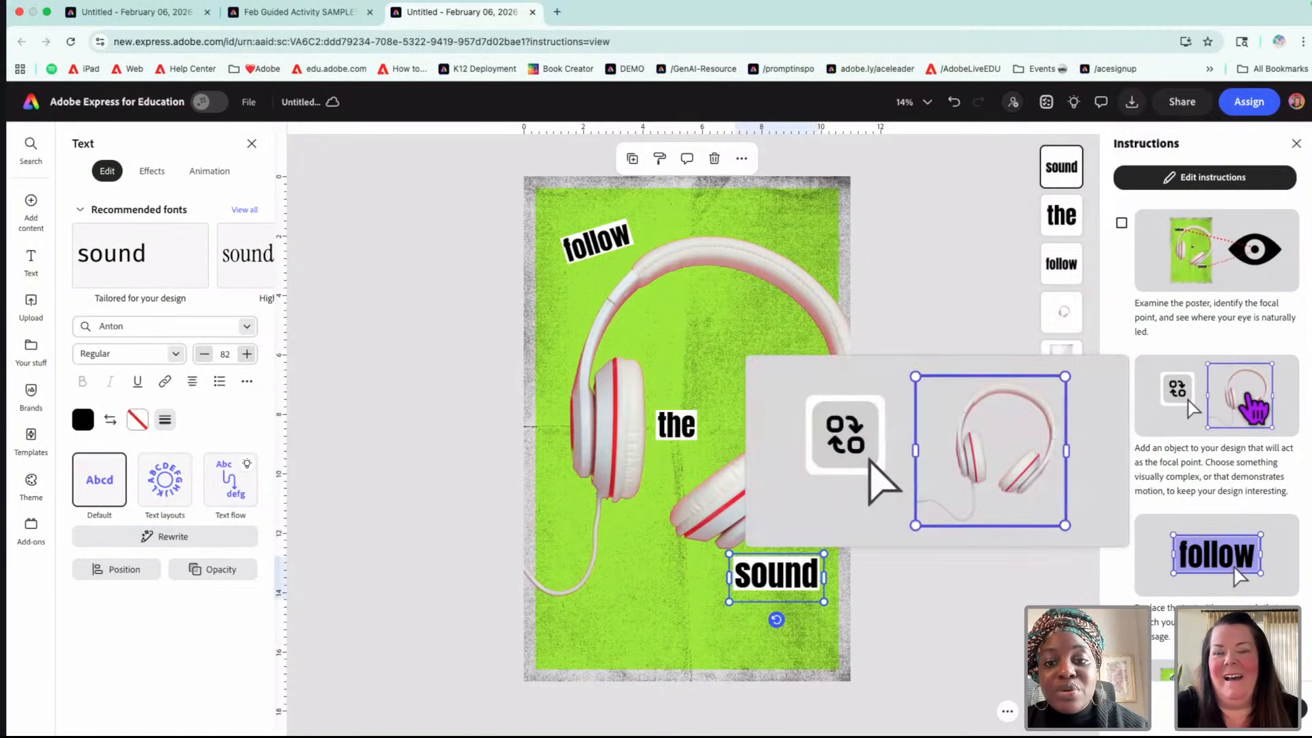
pyautogui.click(809, 316)
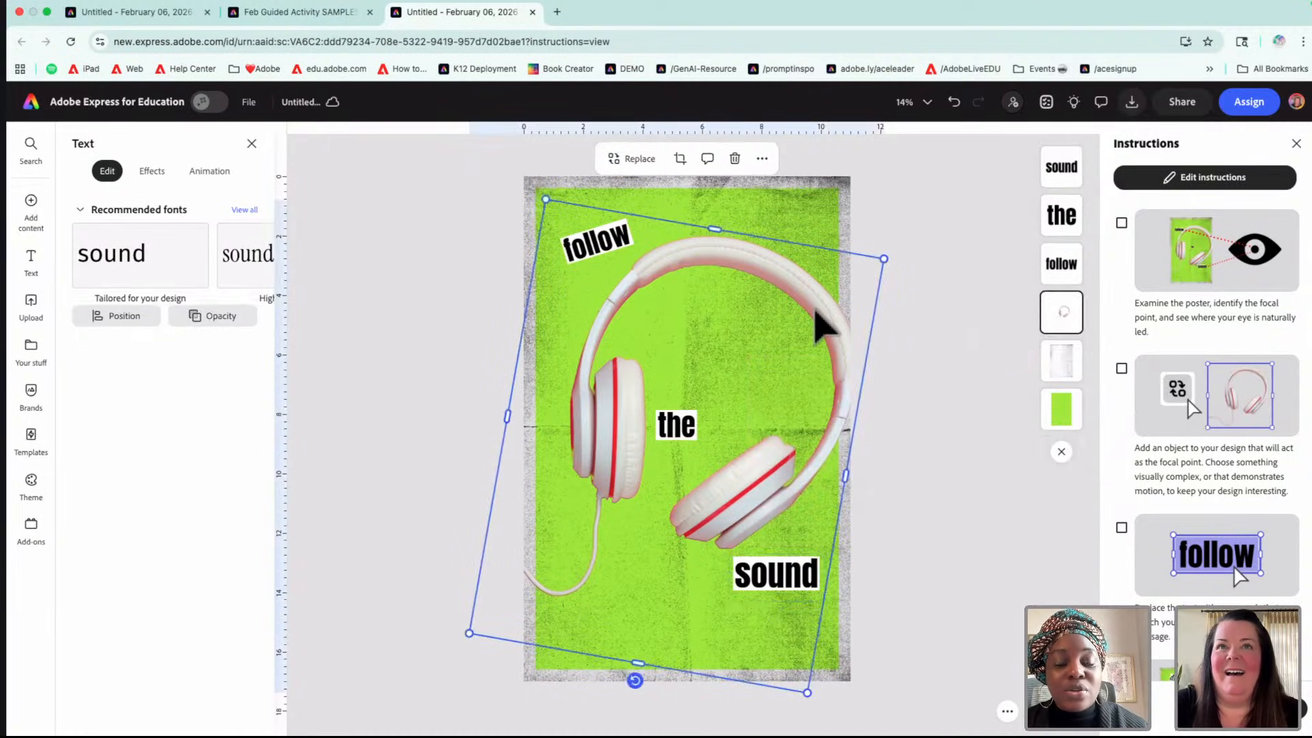
pyautogui.click(639, 160)
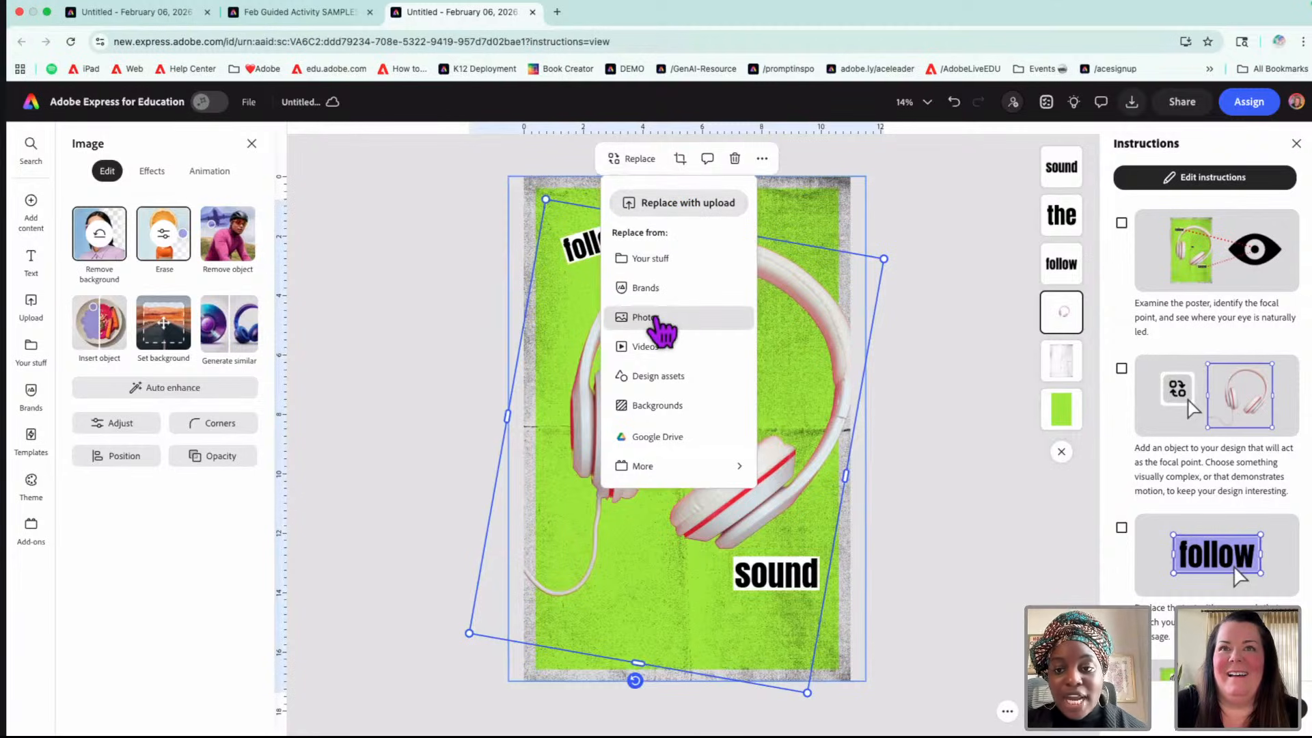
pyautogui.click(942, 372)
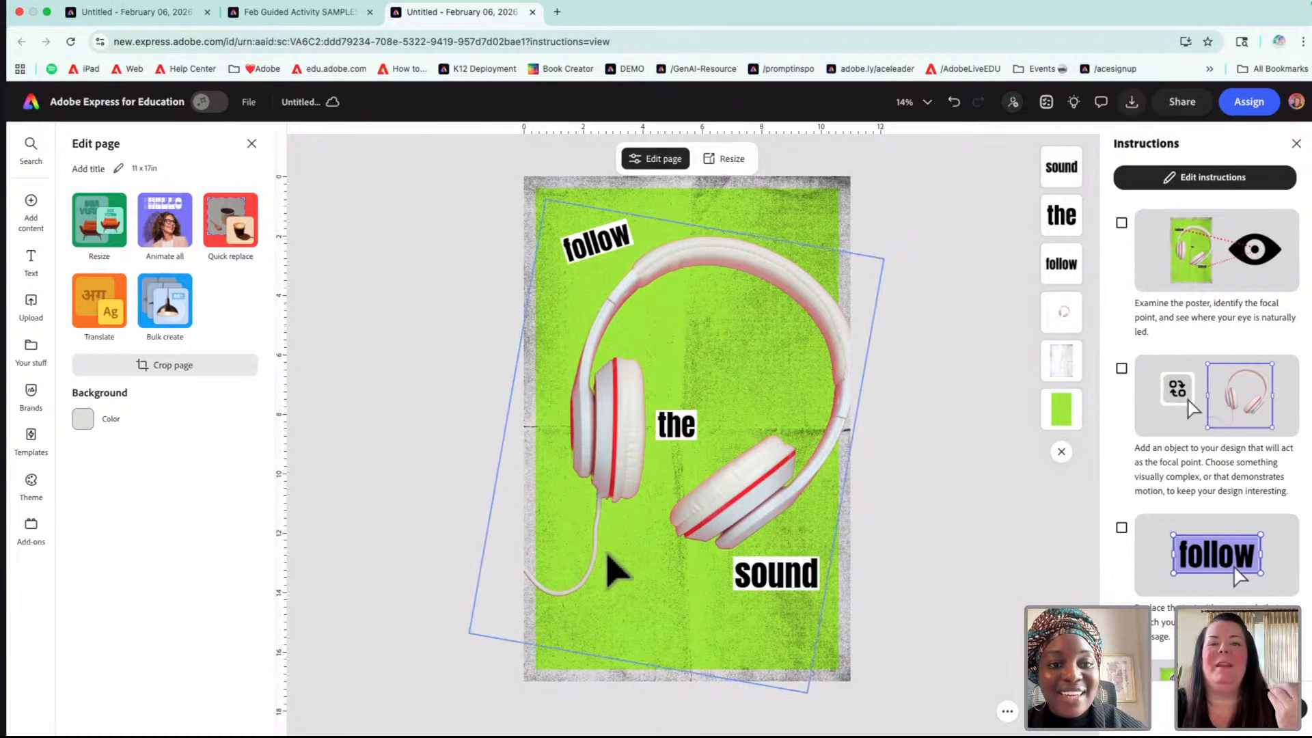
# - Enlarge the tilted word "follow" to font size 89 and reduce "the" between the ear cups to font size 44
pyautogui.click(599, 246)
pyautogui.moveTo(608, 280)
pyautogui.mouseDown()
pyautogui.moveTo(581, 282)
pyautogui.moveTo(614, 281)
pyautogui.moveTo(588, 294)
pyautogui.moveTo(556, 278)
pyautogui.moveTo(542, 331)
pyautogui.moveTo(591, 287)
pyautogui.moveTo(537, 342)
pyautogui.moveTo(594, 284)
pyautogui.mouseUp()
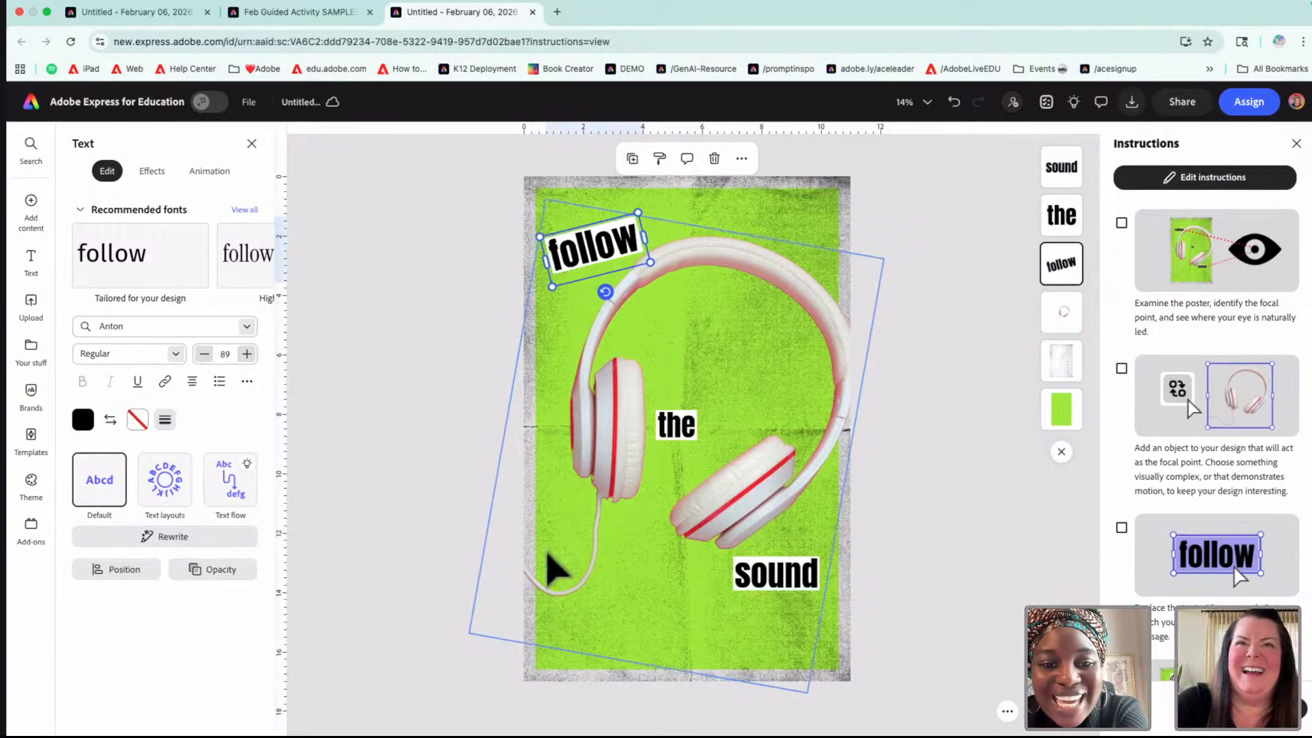
pyautogui.click(677, 420)
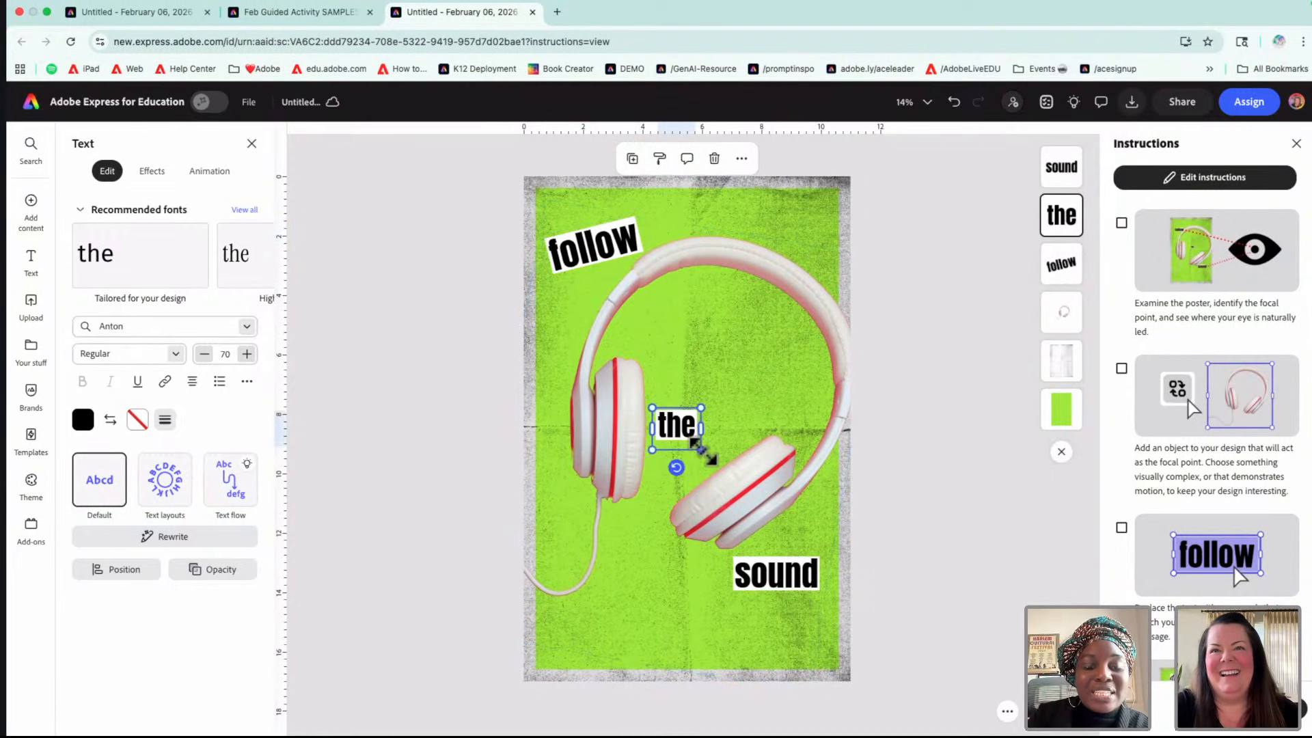
pyautogui.moveTo(696, 451); pyautogui.dragTo(682, 429)
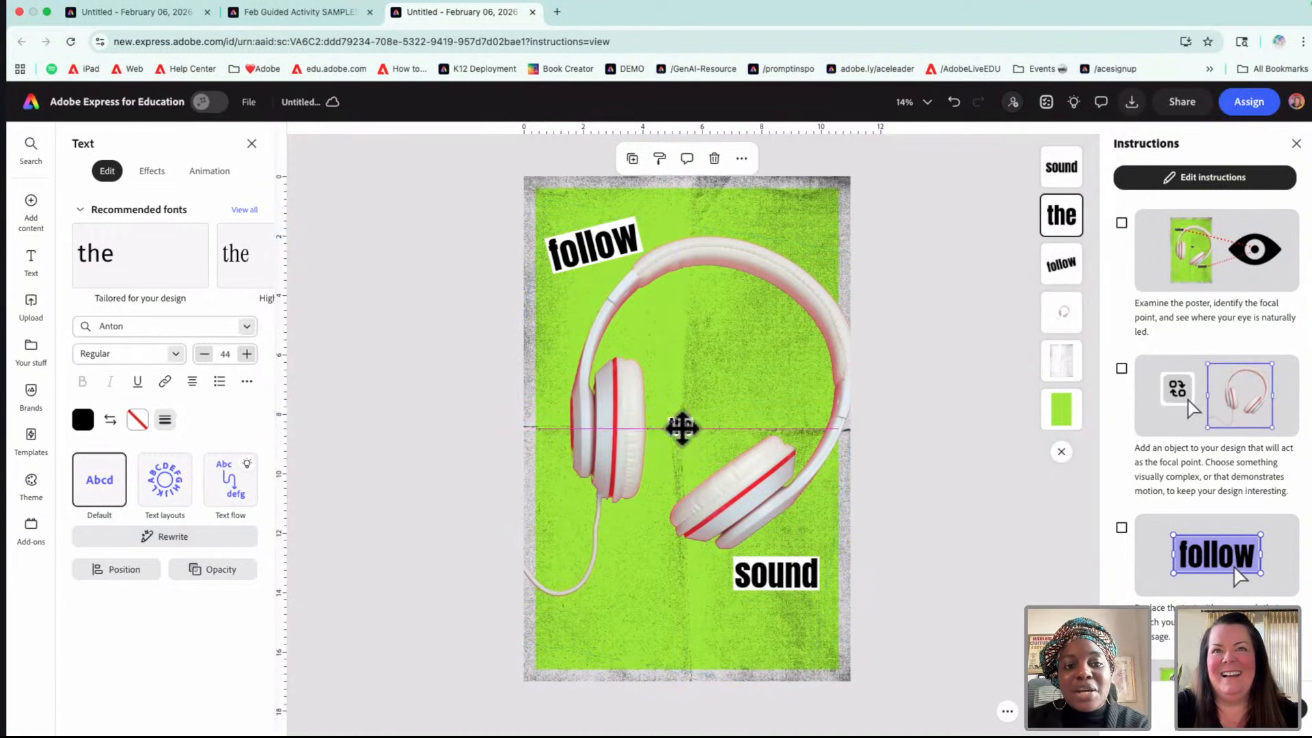
# - Tilt the word "sound" clockwise and enlarge it to font size 105 below the right ear cup
pyautogui.click(598, 274)
pyautogui.click(742, 588)
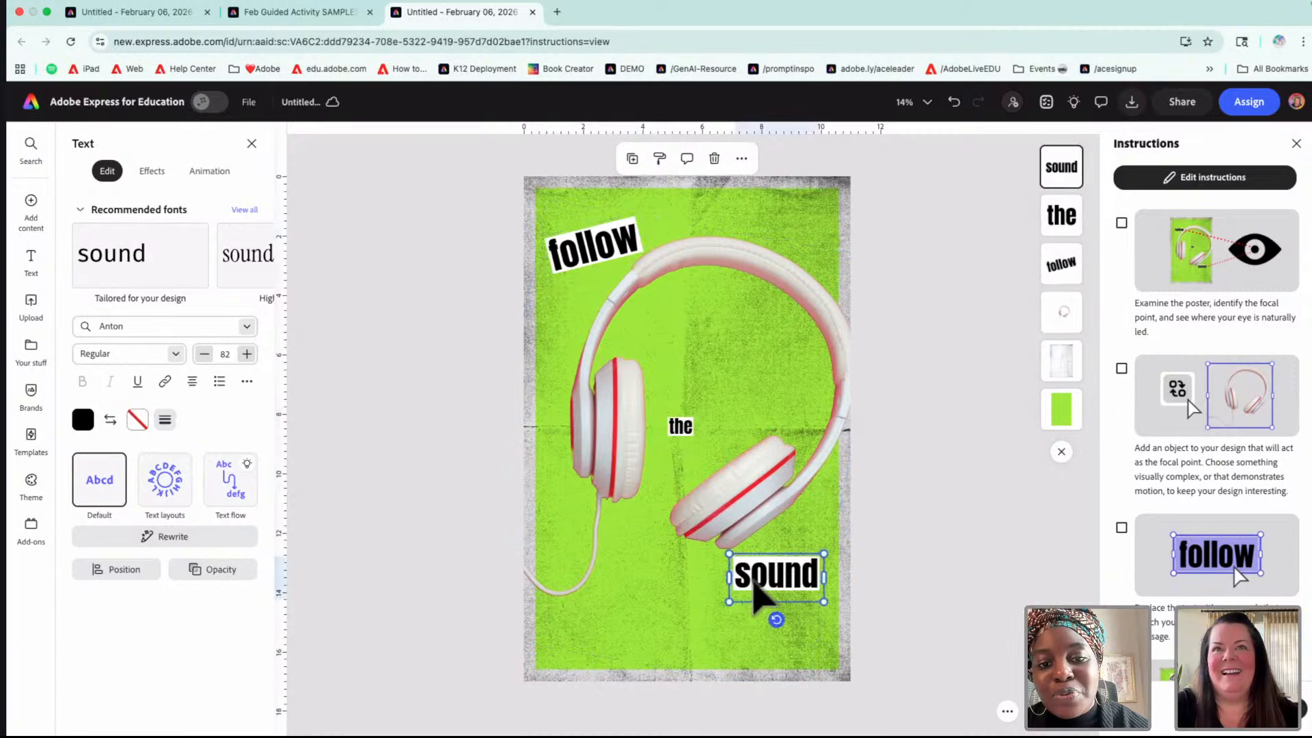
pyautogui.moveTo(777, 620); pyautogui.dragTo(787, 606)
pyautogui.moveTo(735, 565); pyautogui.dragTo(717, 552)
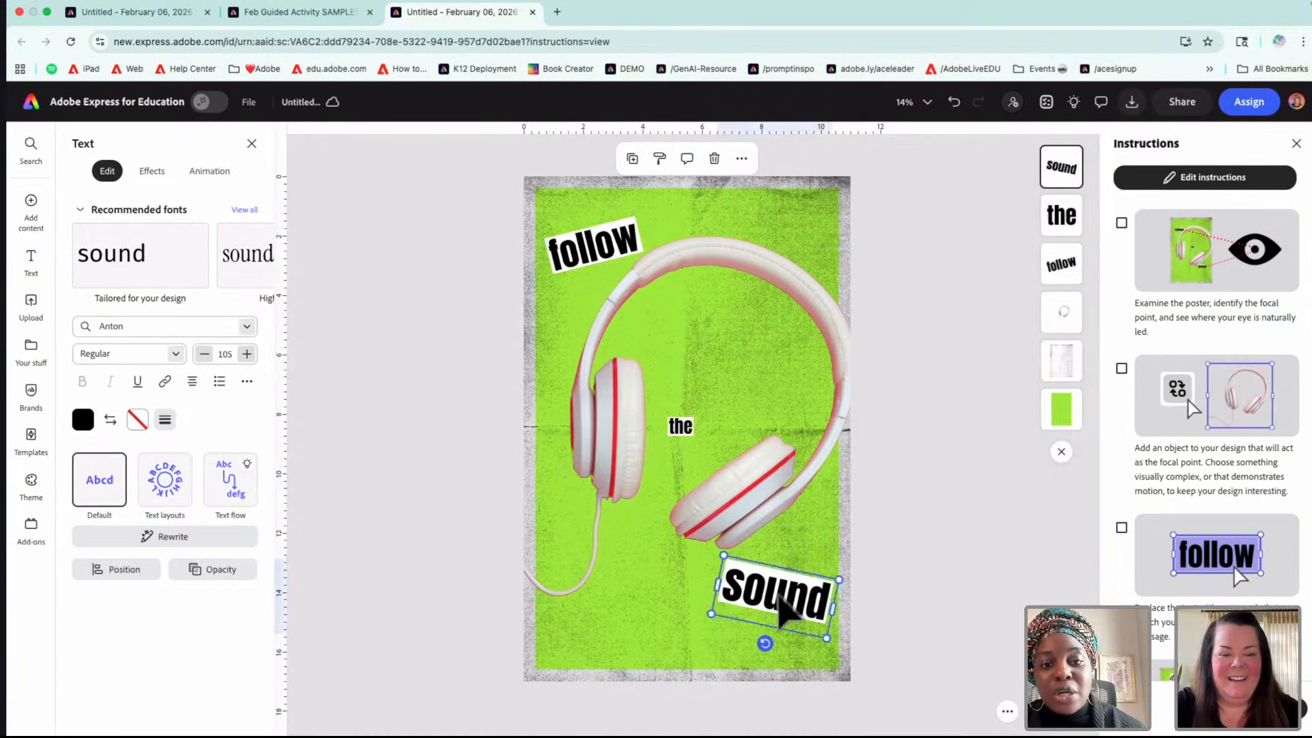
# - Rescale the headphones image to nearly the poster's width and shift it slightly lower, clear of the word "follow"
pyautogui.click(839, 437)
pyautogui.moveTo(883, 259); pyautogui.dragTo(945, 227)
pyautogui.moveTo(847, 244); pyautogui.dragTo(847, 261)
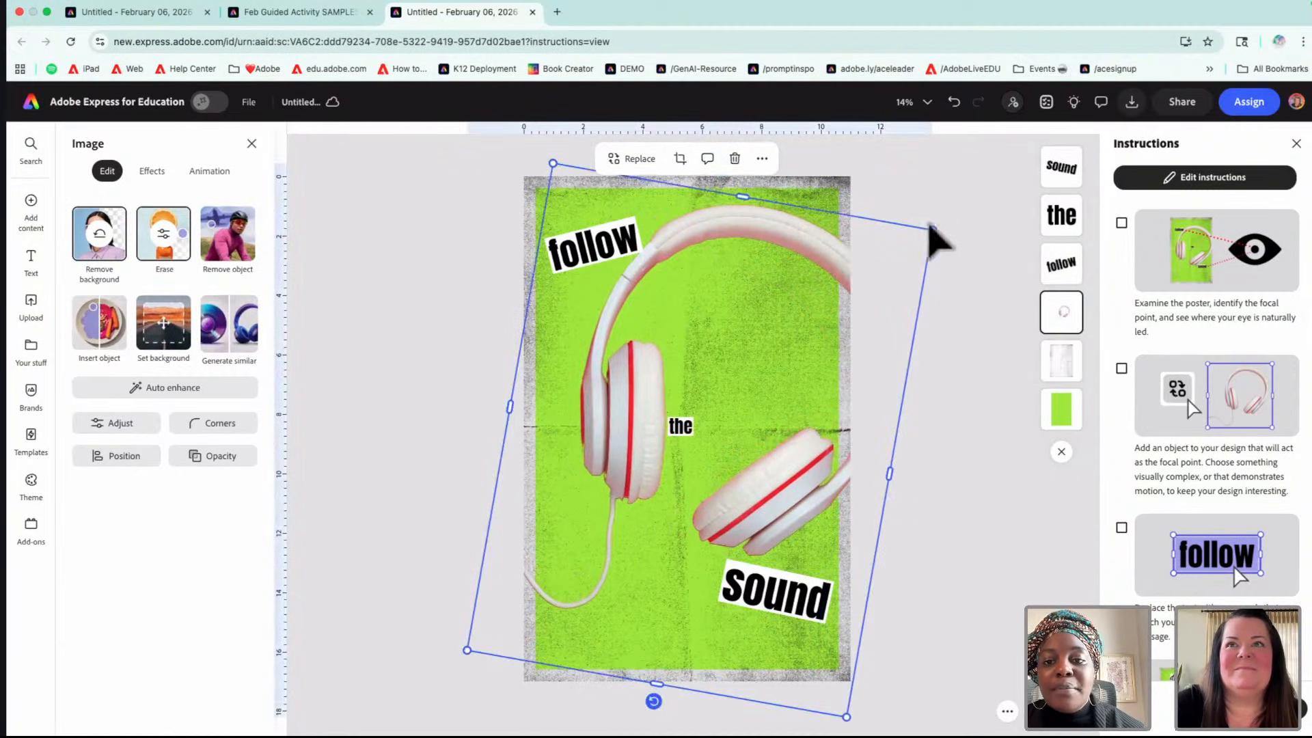
pyautogui.moveTo(925, 229); pyautogui.dragTo(890, 264)
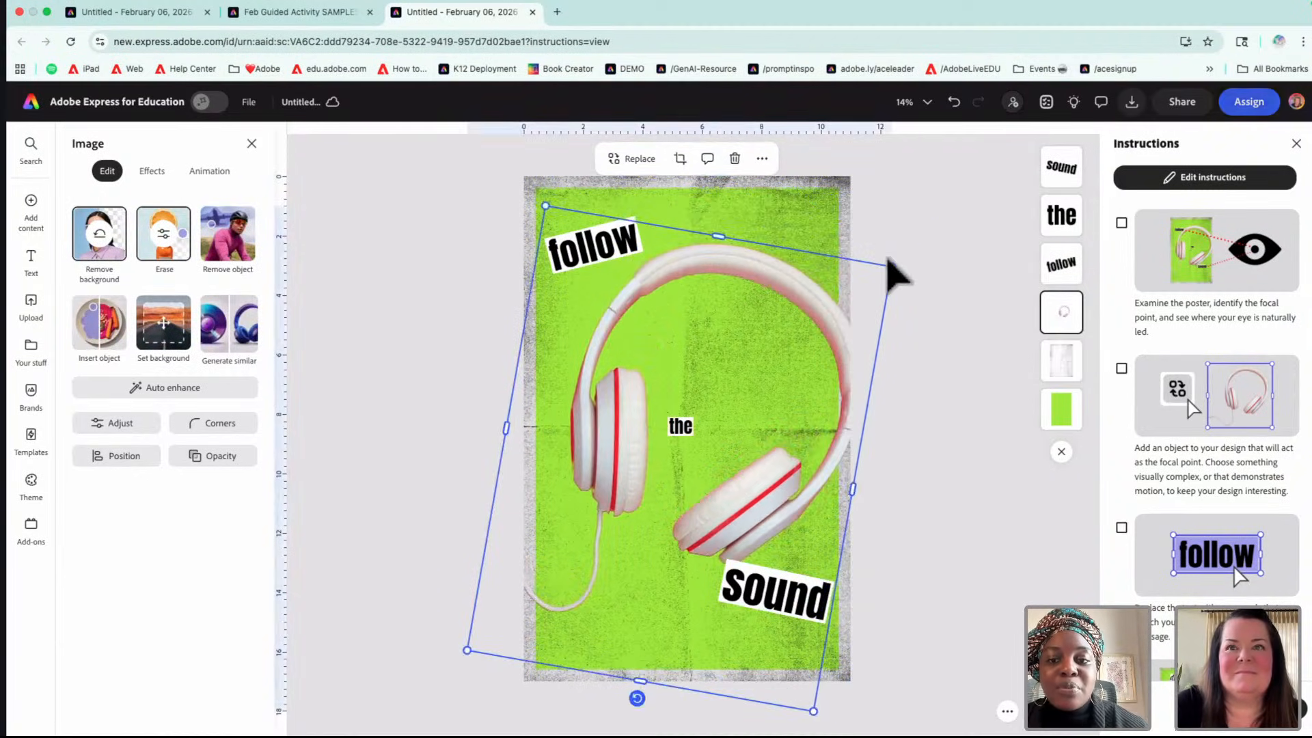
# - Try Major Mono Display Regular on the word "follow" and change its font to the bold Adobe Caslon Pro style
pyautogui.click(610, 249)
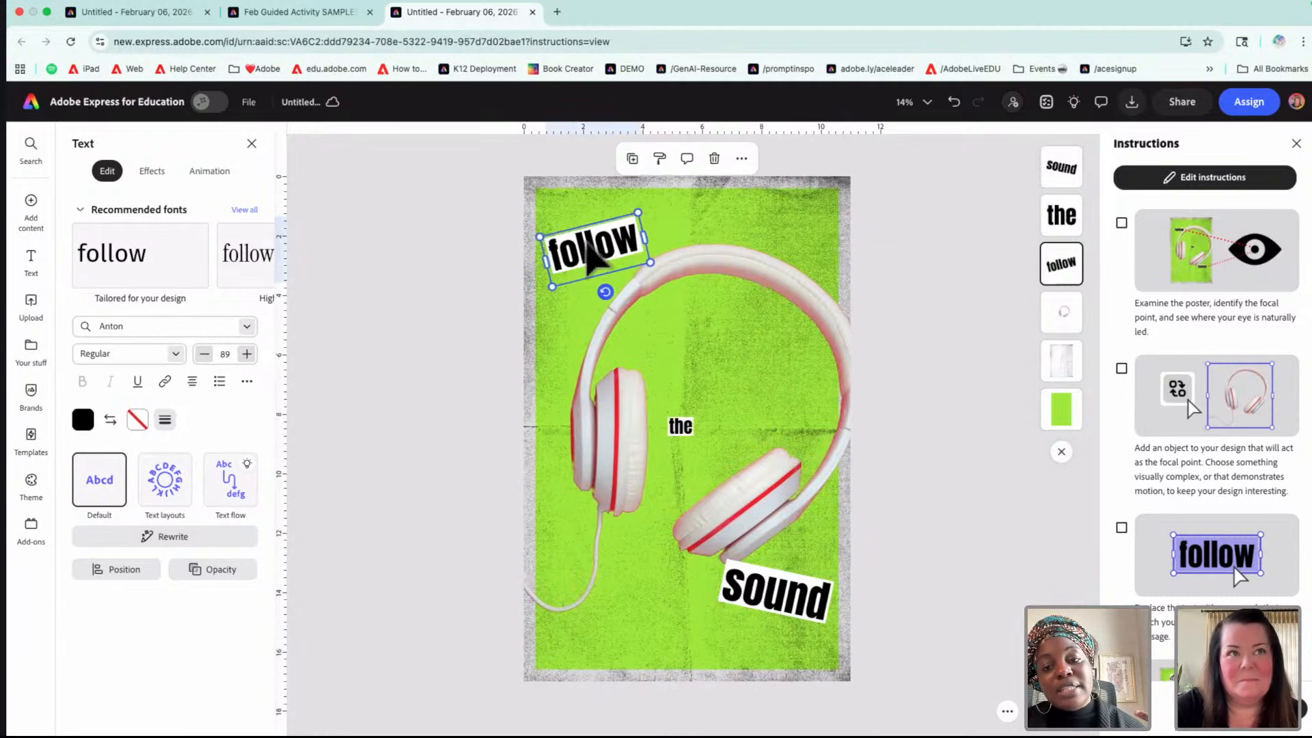
pyautogui.click(246, 209)
pyautogui.scroll(-4, 137, 581)
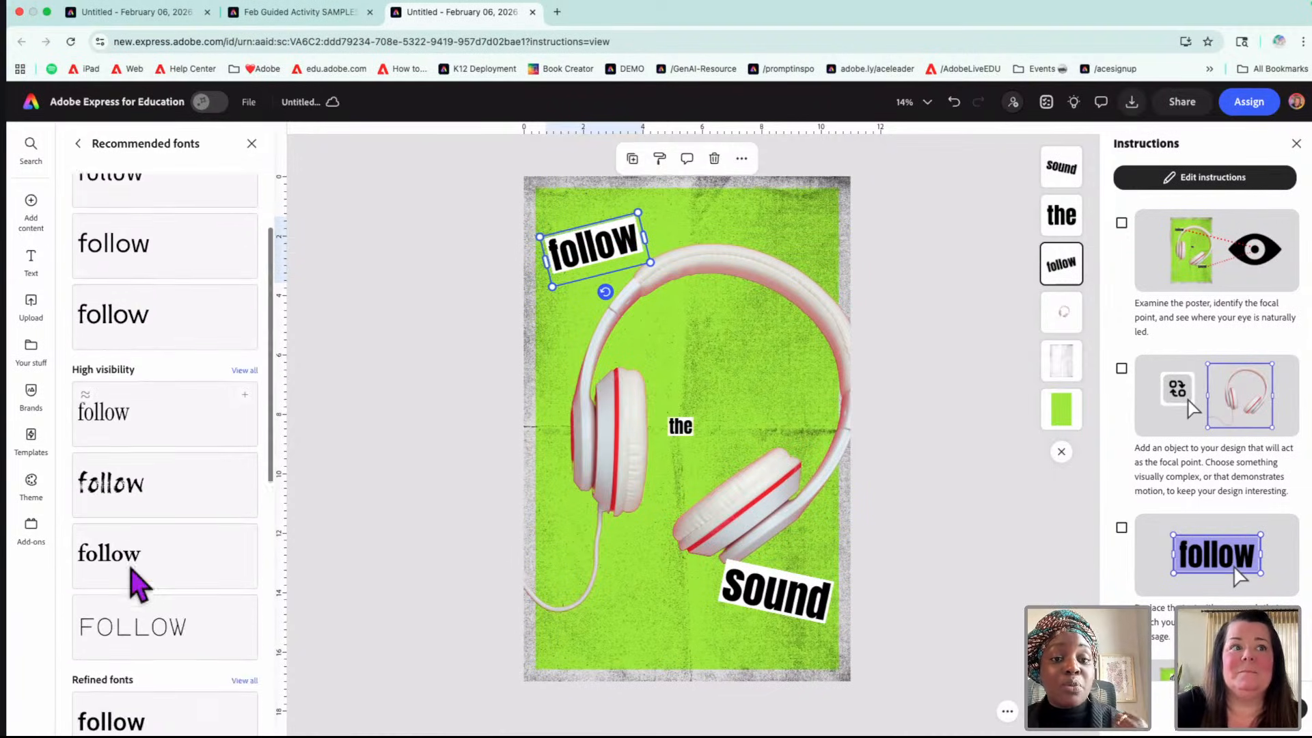
pyautogui.click(154, 520)
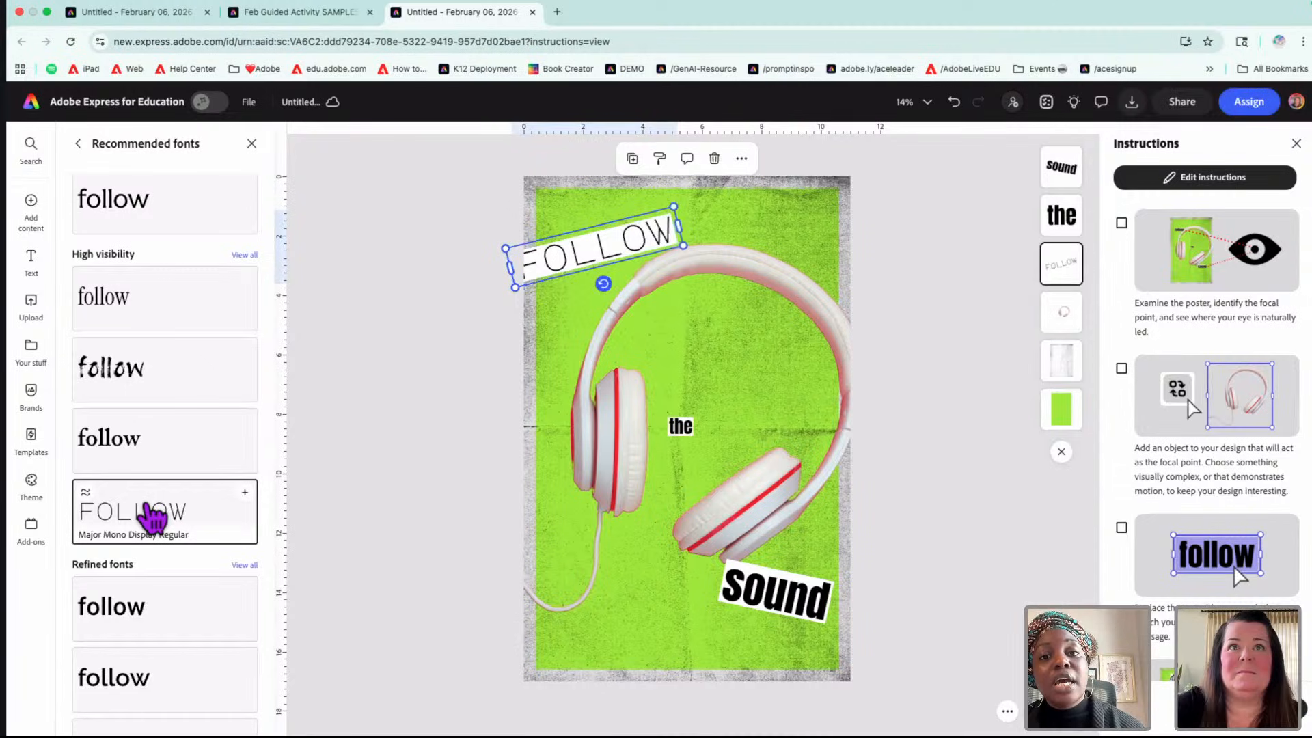
pyautogui.click(158, 453)
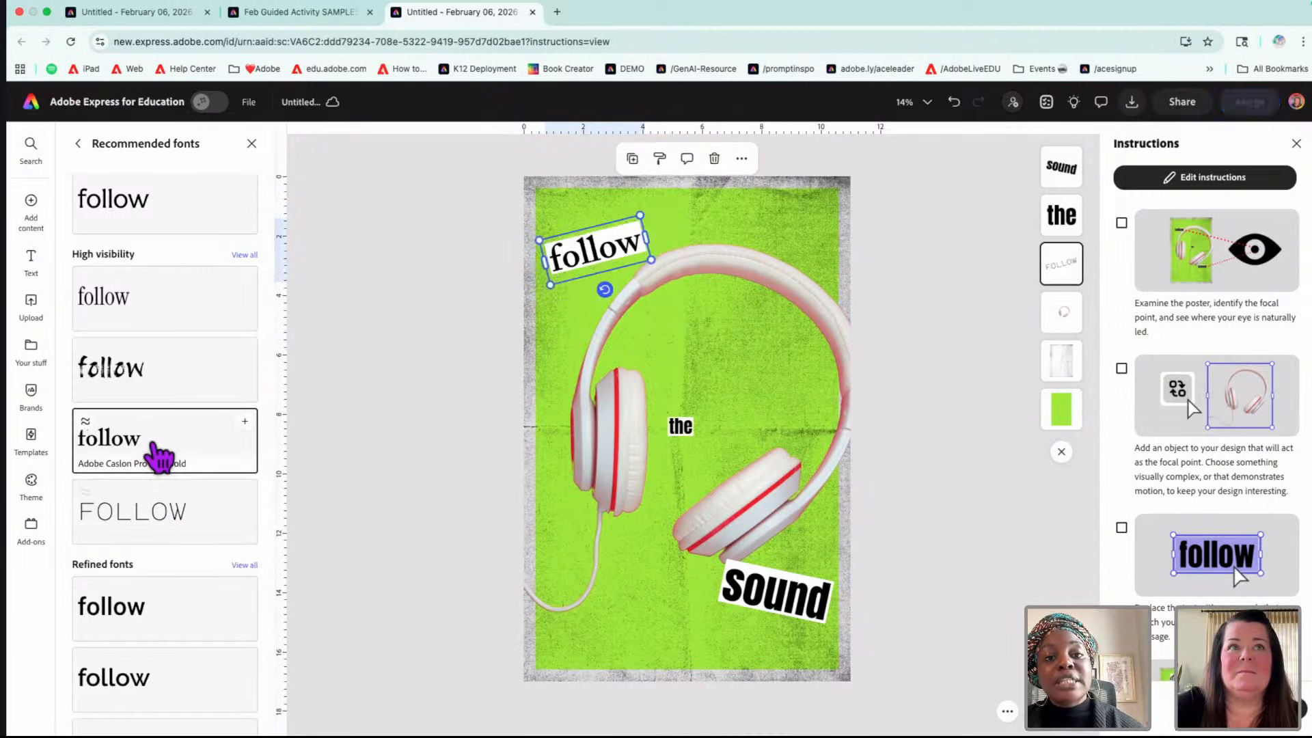
# - Try several recommended fonts on the word "follow", including Fira Sans Regular, Inria Sans Regular and Epilogue Regular
pyautogui.click(171, 396)
pyautogui.click(137, 622)
pyautogui.scroll(3, 157, 546)
pyautogui.scroll(2, 157, 530)
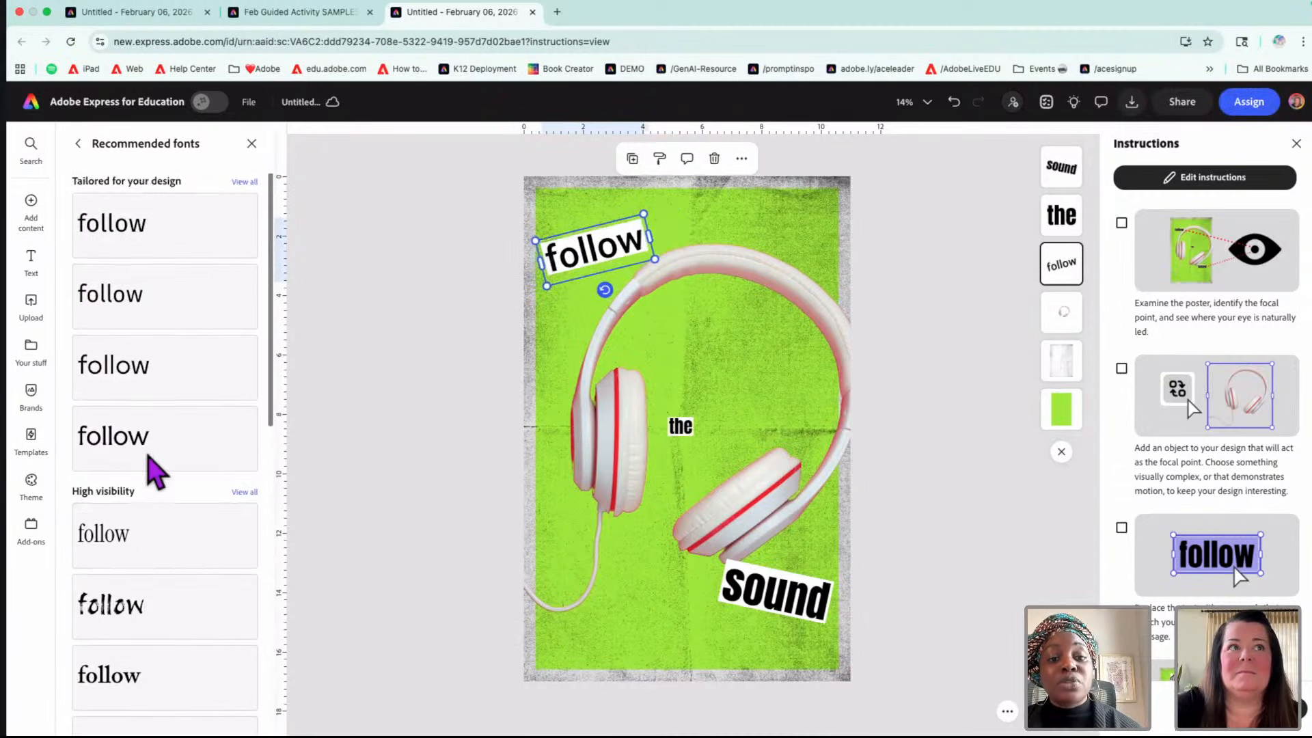
pyautogui.click(158, 239)
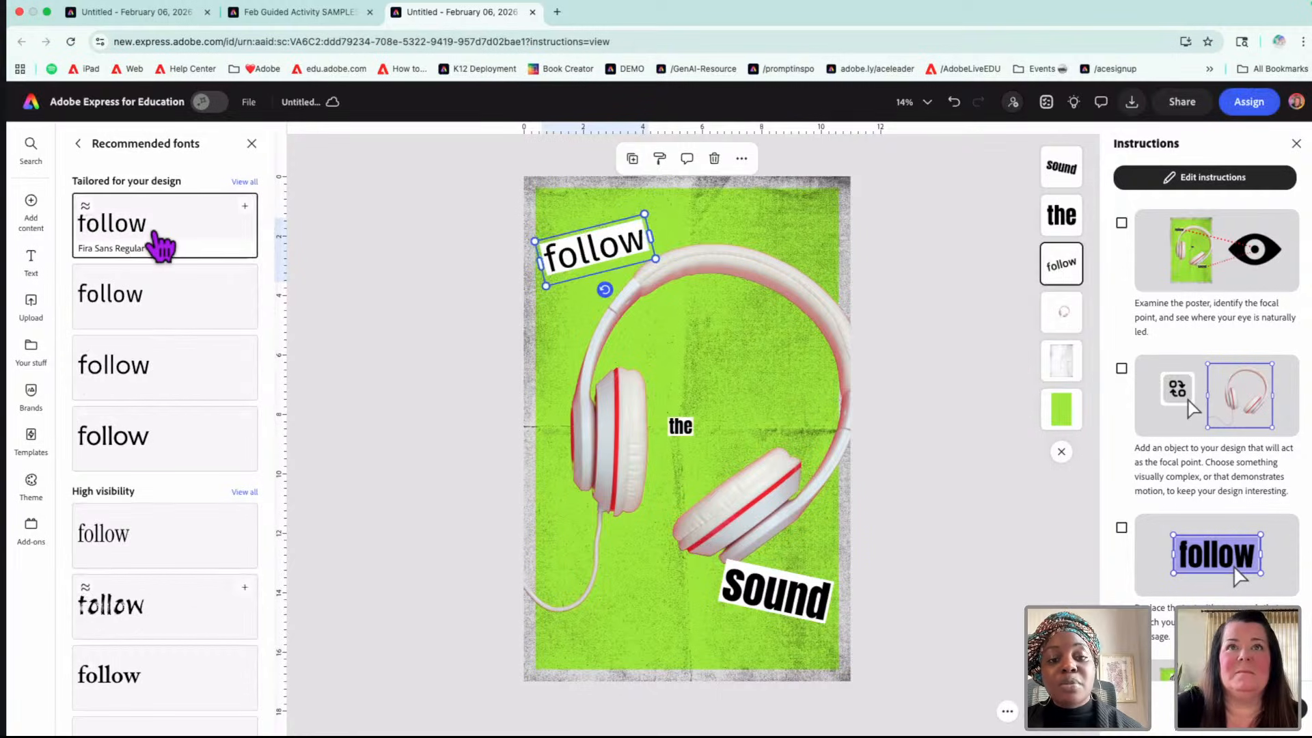
pyautogui.click(132, 293)
pyautogui.click(123, 372)
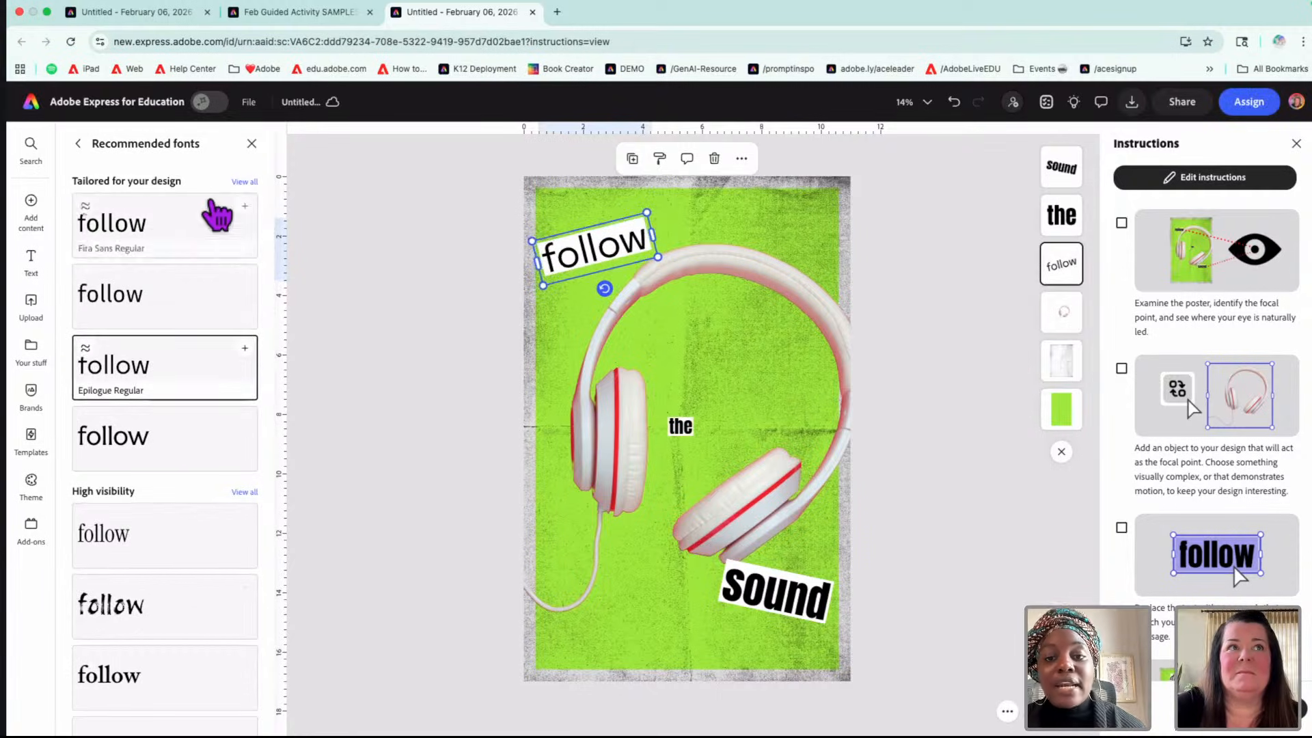
# - Try MuseoModerno Regular from the full set of fonts tailored for the design on the word "follow"
pyautogui.click(244, 181)
pyautogui.scroll(-5, 132, 540)
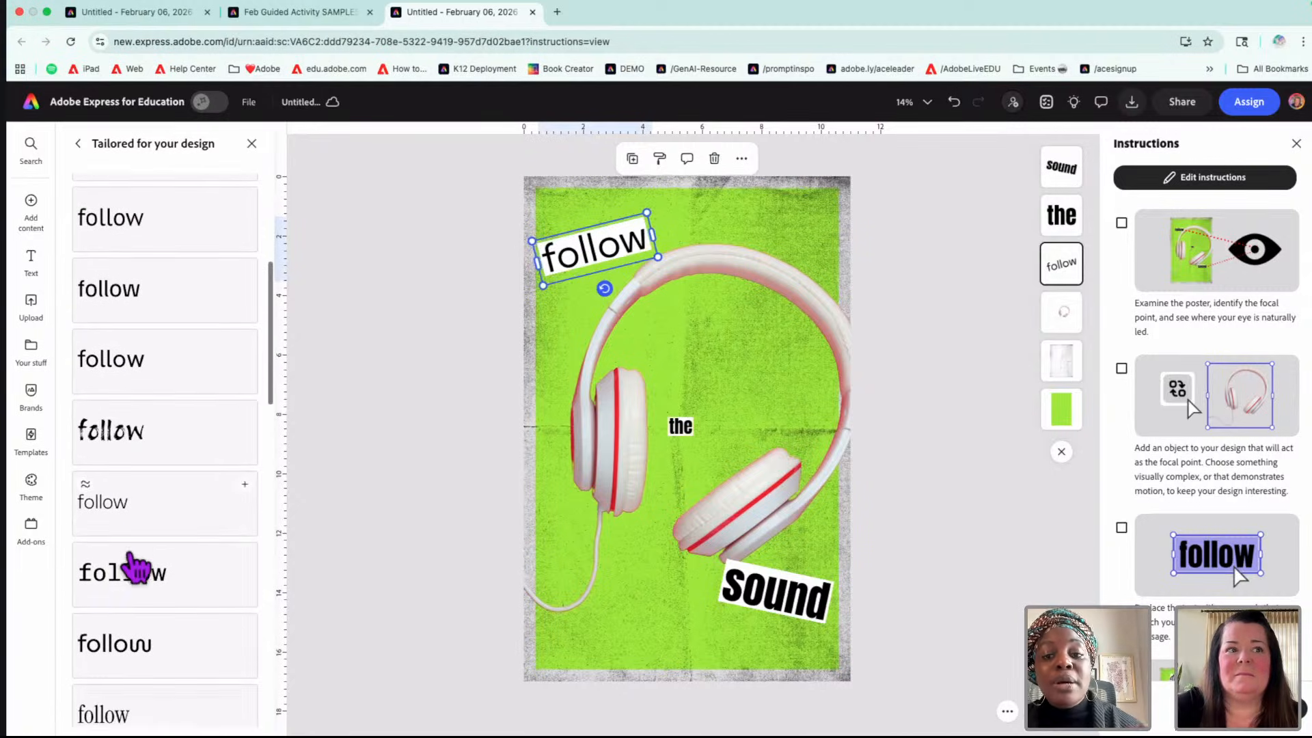
pyautogui.click(134, 653)
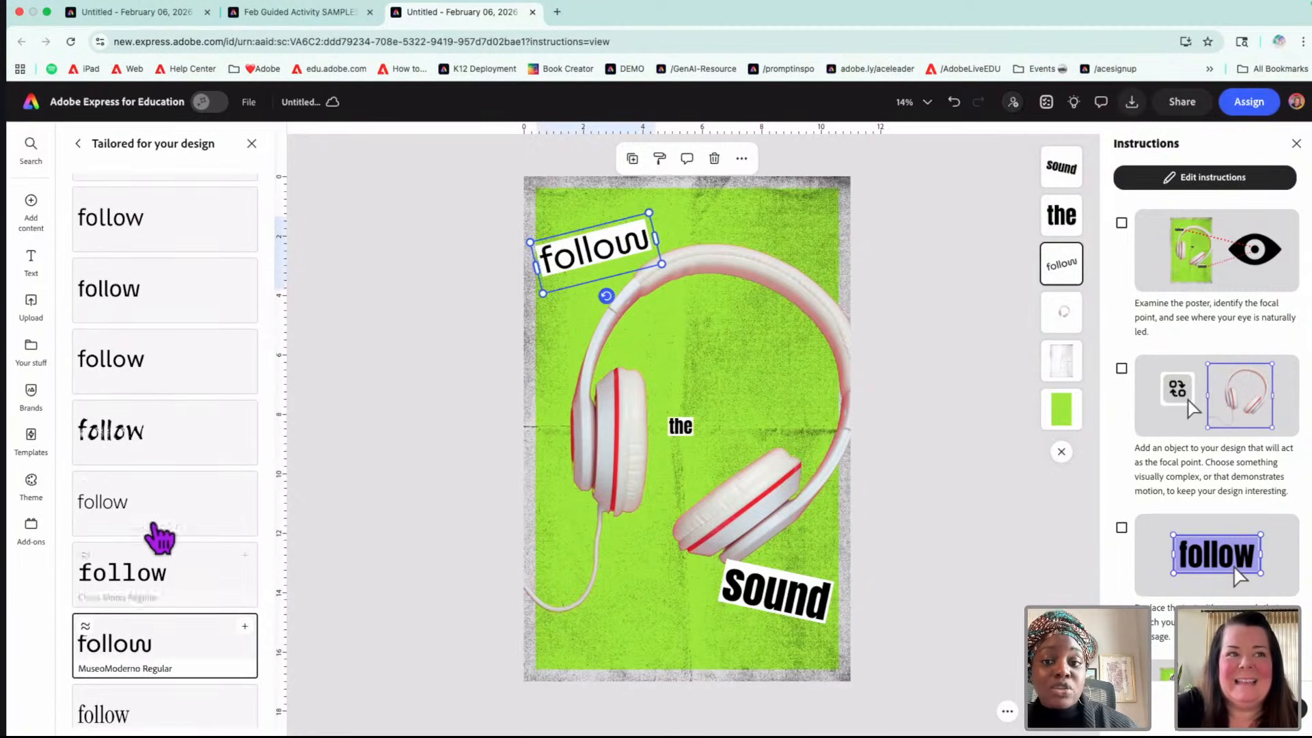
pyautogui.scroll(5, 154, 526)
pyautogui.click(78, 143)
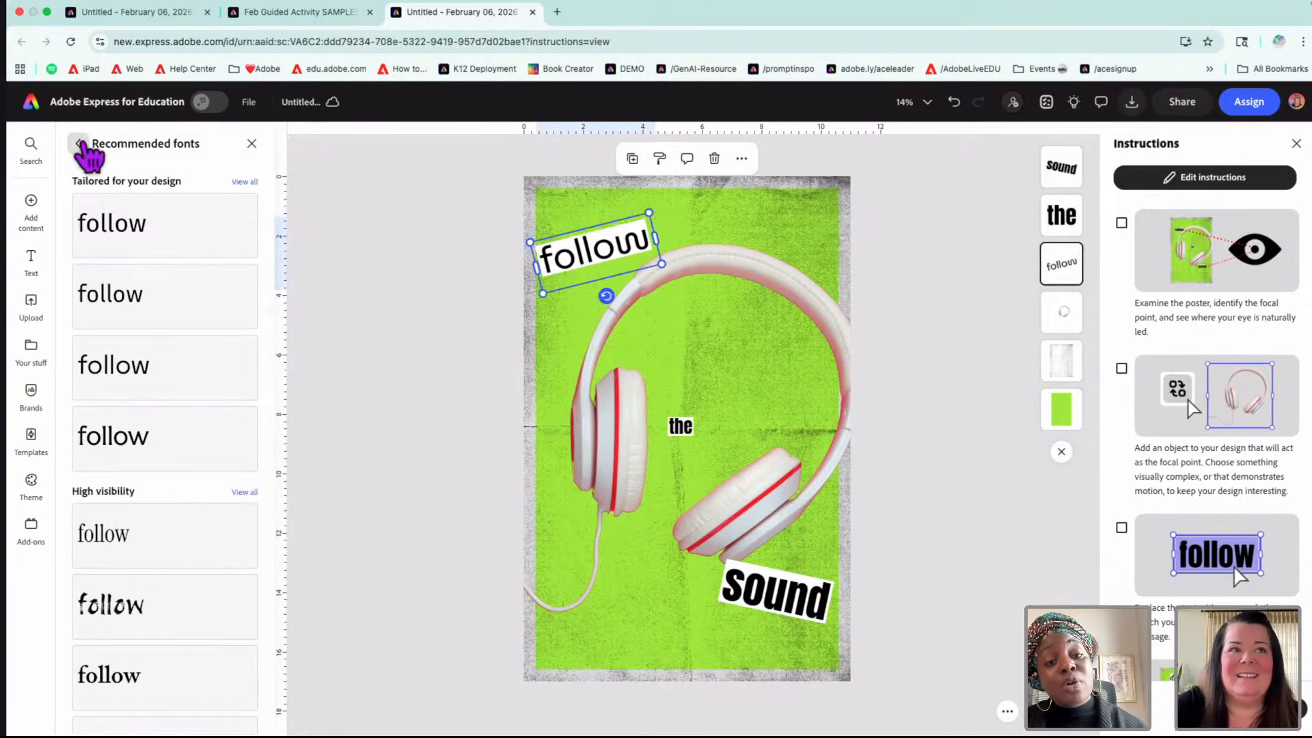
# - Set the font of the word "follow" to Anton Regular, already in use elsewhere on the poster
pyautogui.click(77, 142)
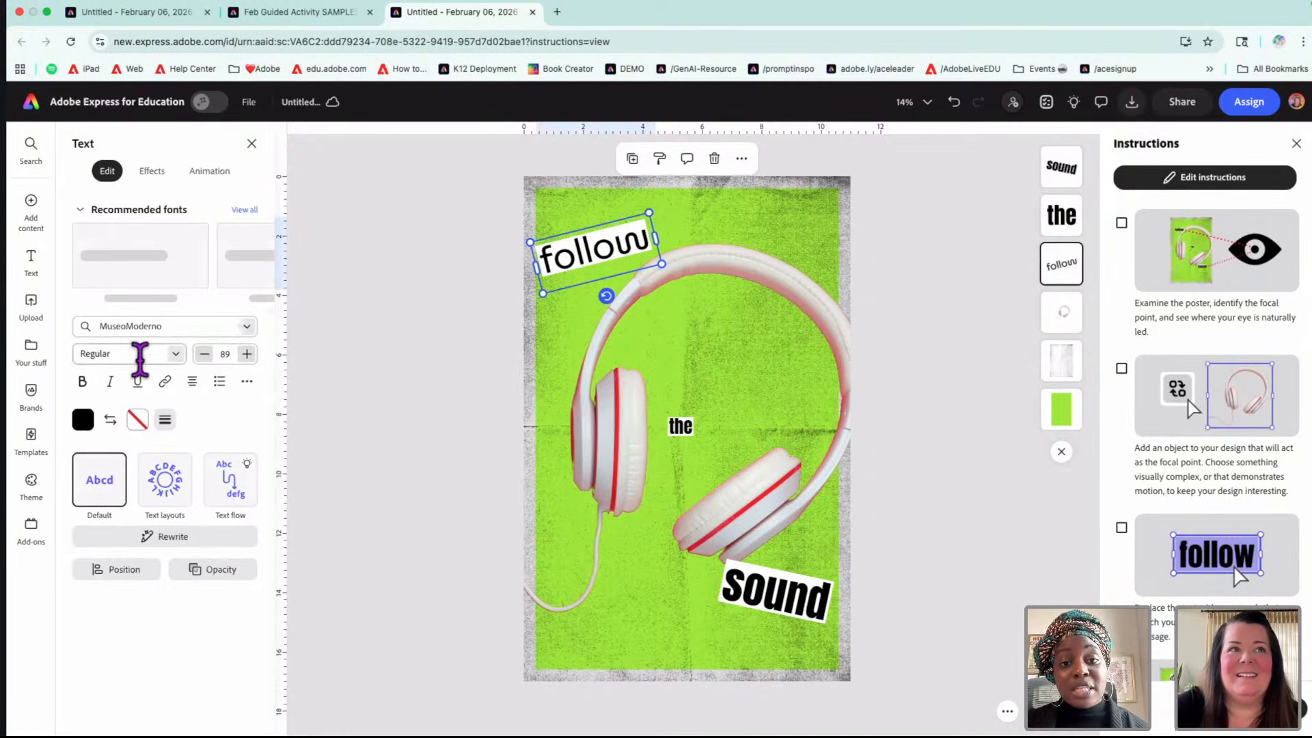
pyautogui.click(247, 327)
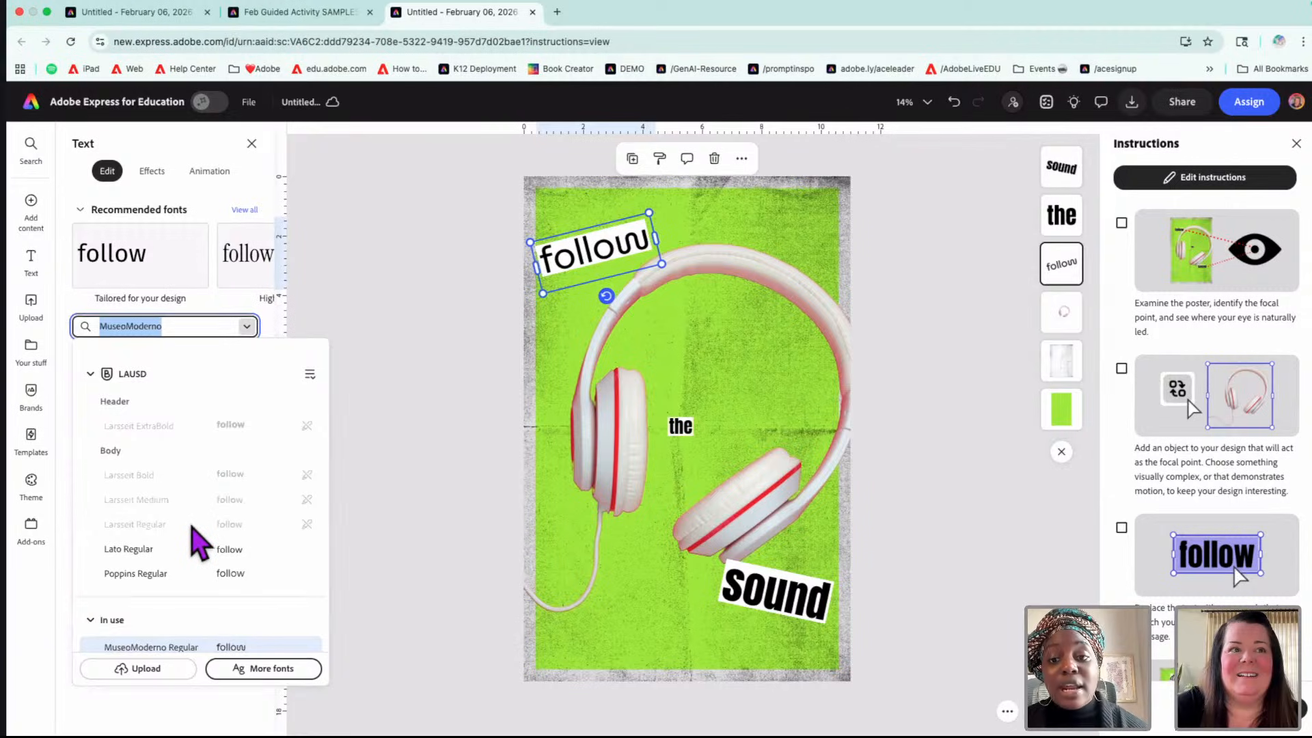
pyautogui.scroll(-3, 199, 544)
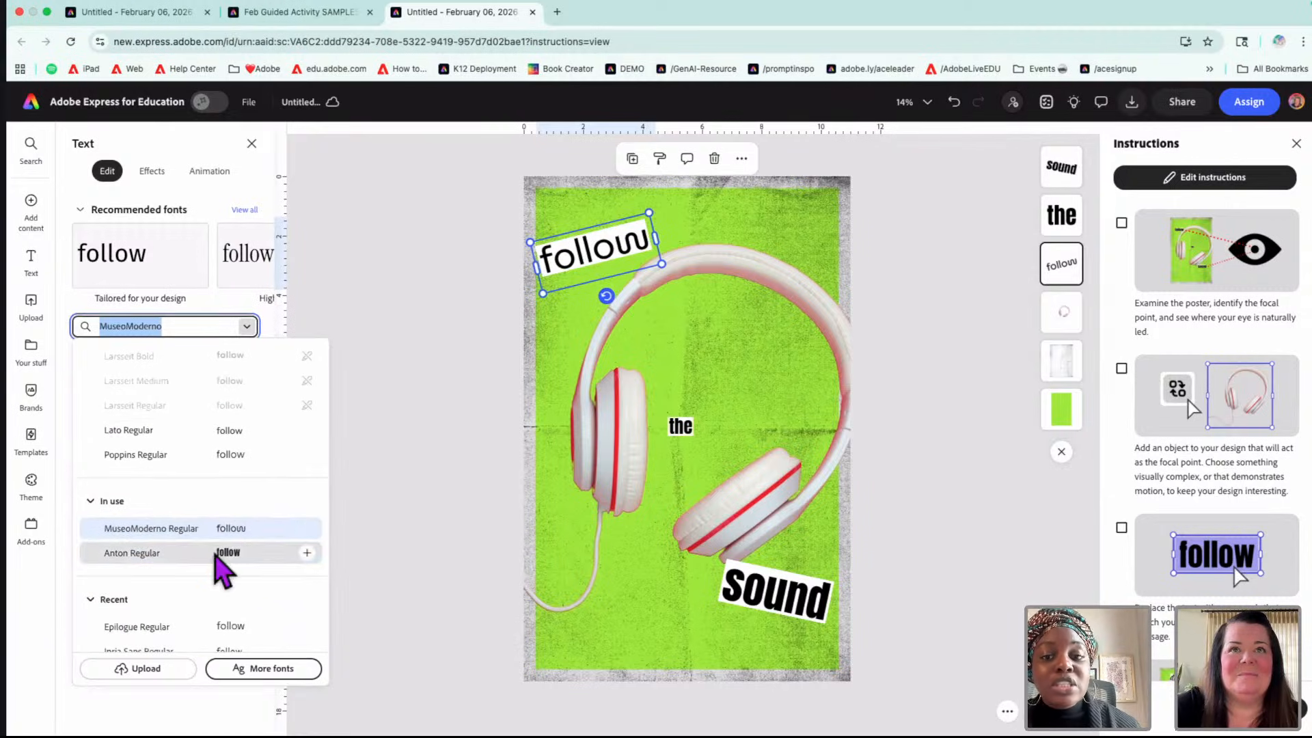
pyautogui.click(205, 555)
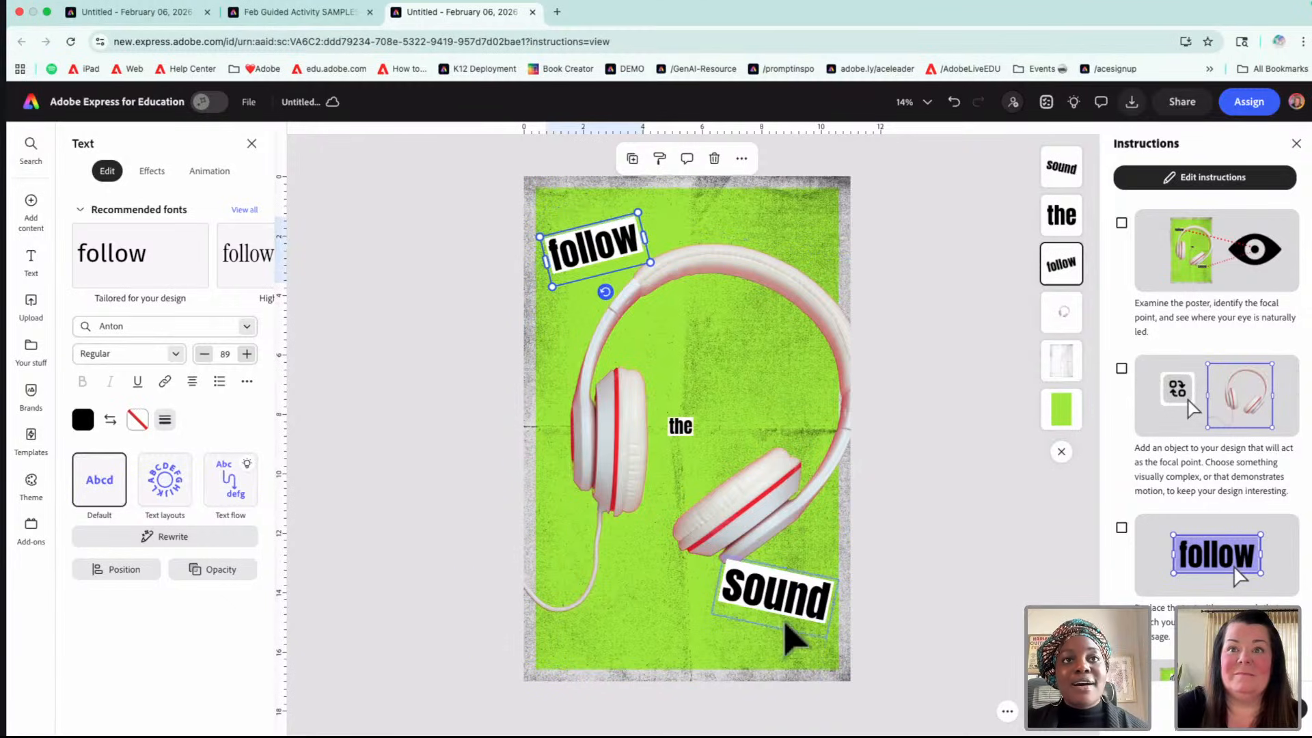
# - Move the tilted word "sound" slightly lower, leaving a gap beneath the right ear cup
pyautogui.click(800, 603)
pyautogui.doubleClick(801, 604)
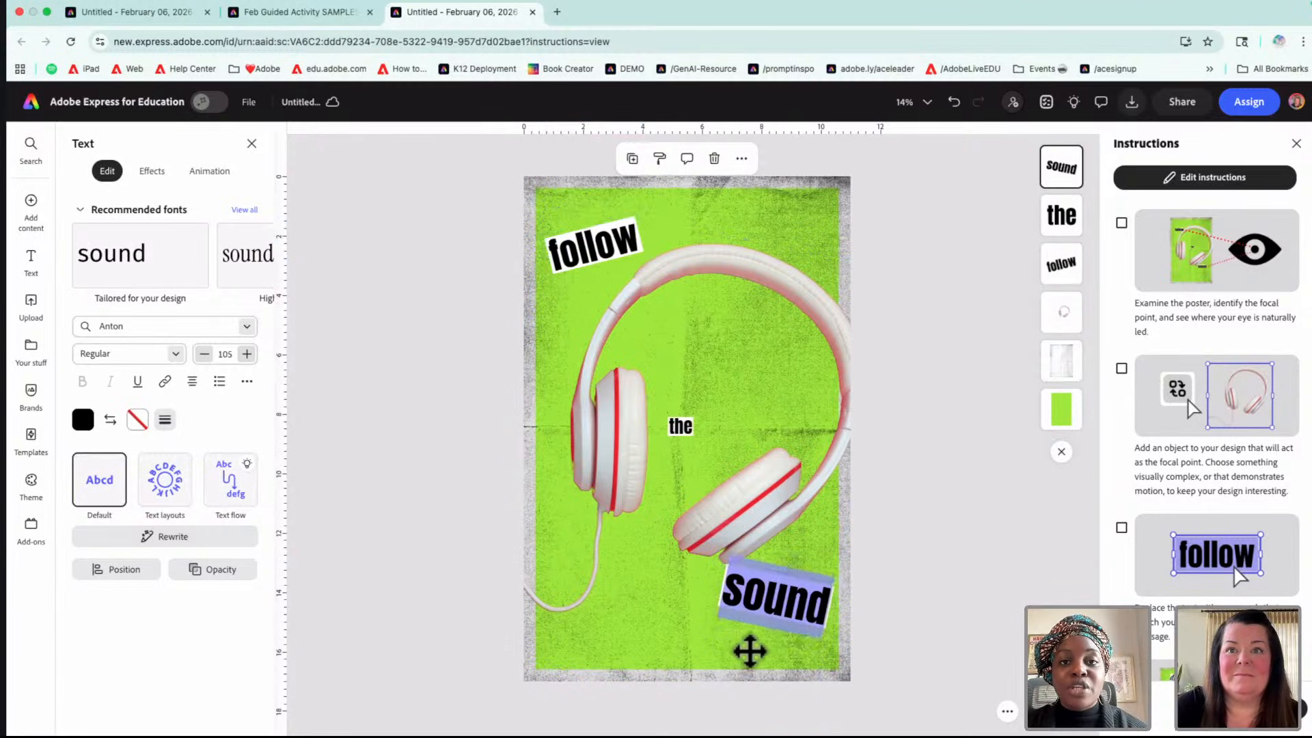
pyautogui.click(750, 660)
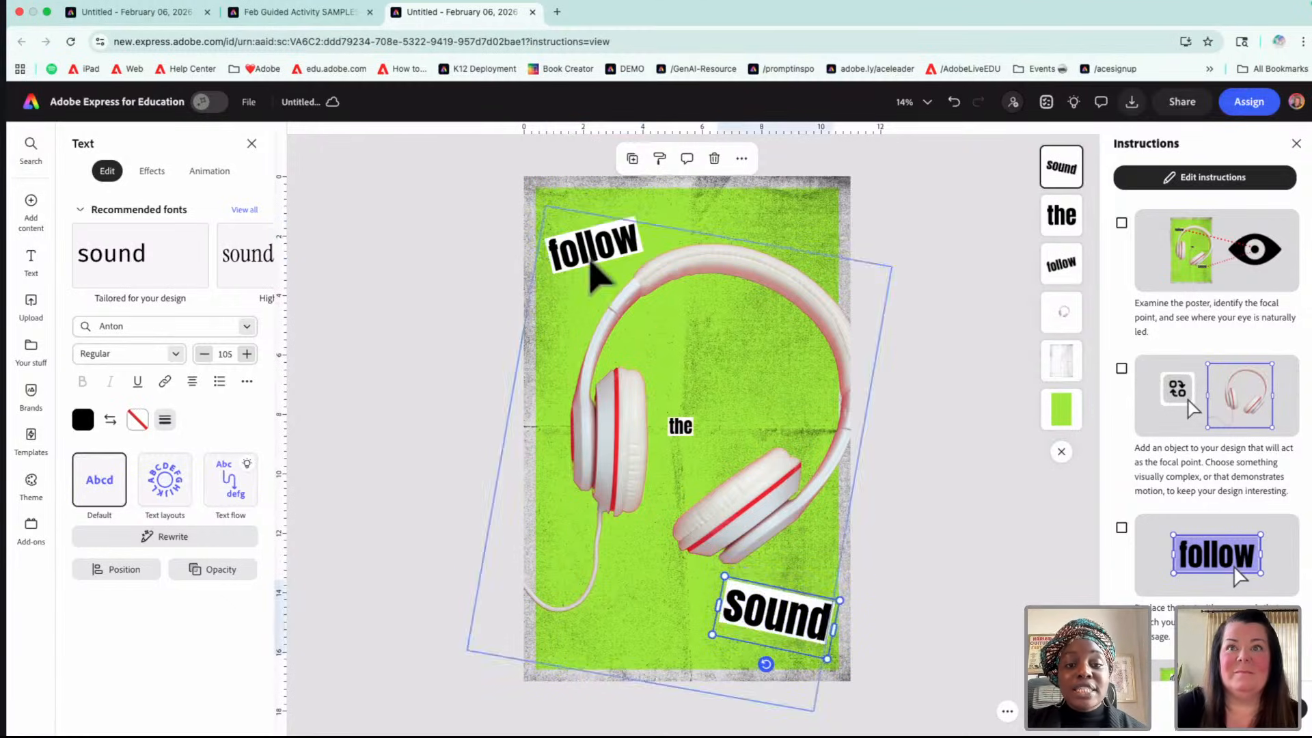
# - Reduce the tilted word "follow" above the headband to font size 61
pyautogui.click(471, 277)
pyautogui.click(558, 247)
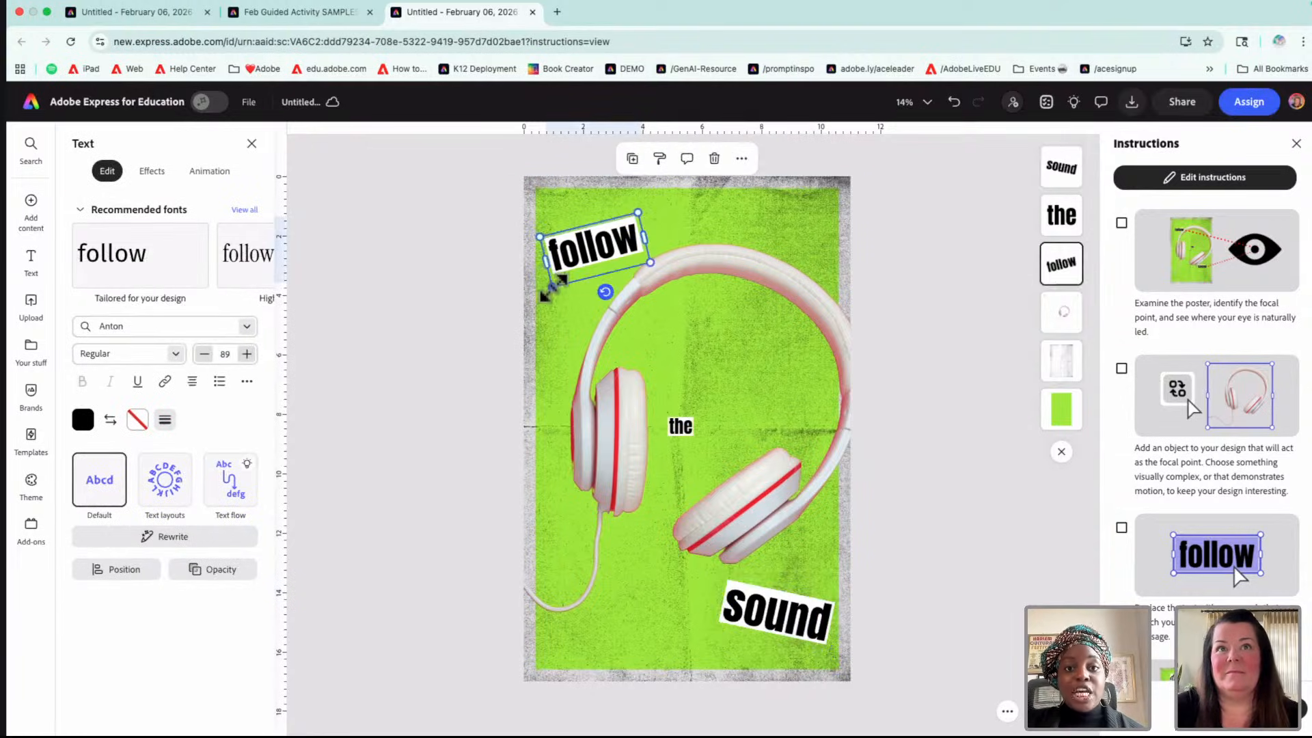
pyautogui.moveTo(554, 283); pyautogui.dragTo(592, 246)
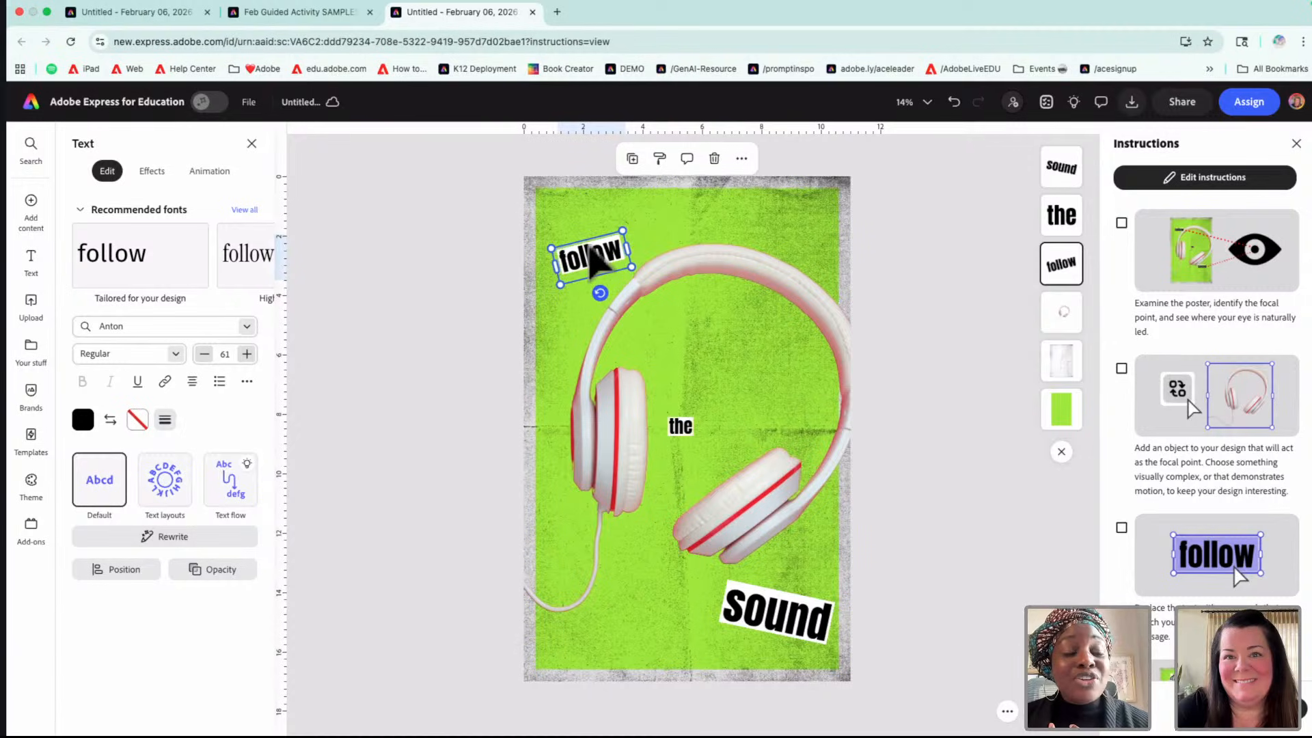
# - Shift the headphones image slightly to the left on the poster and deselect it
pyautogui.click(850, 337)
pyautogui.moveTo(850, 337); pyautogui.dragTo(829, 322)
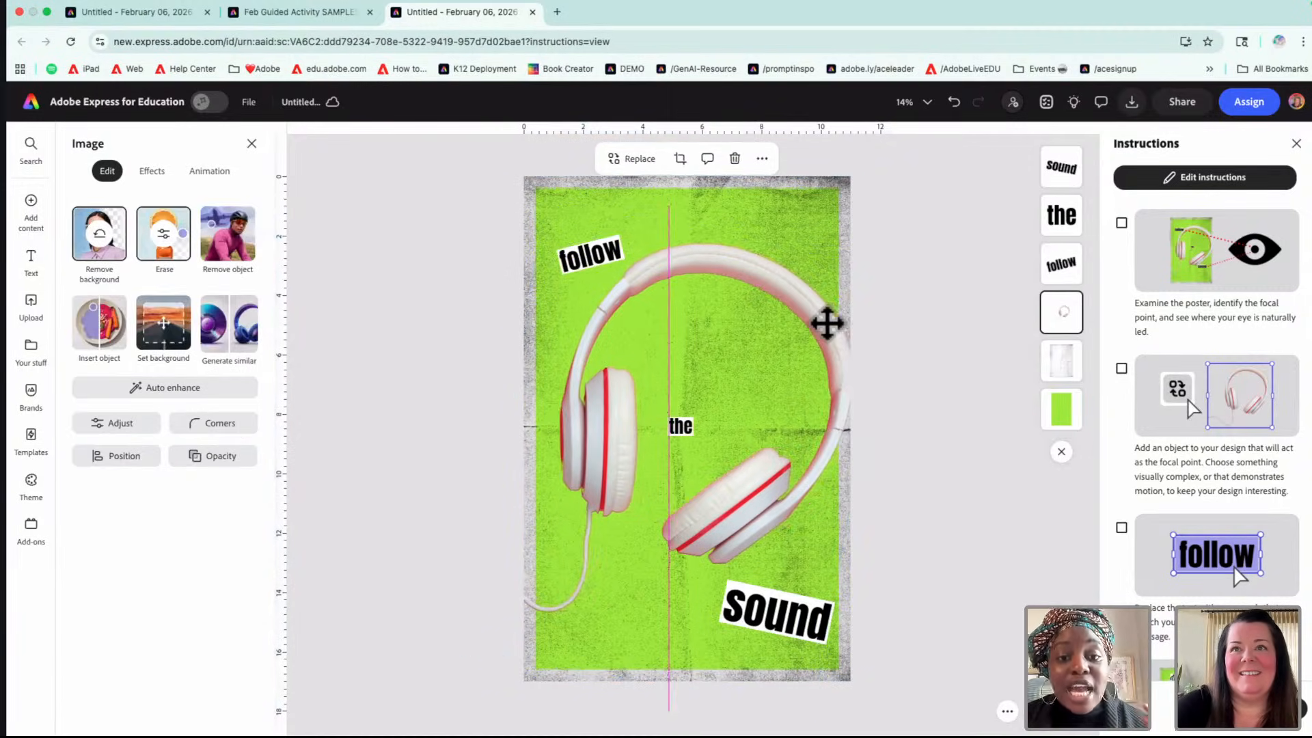
pyautogui.click(944, 312)
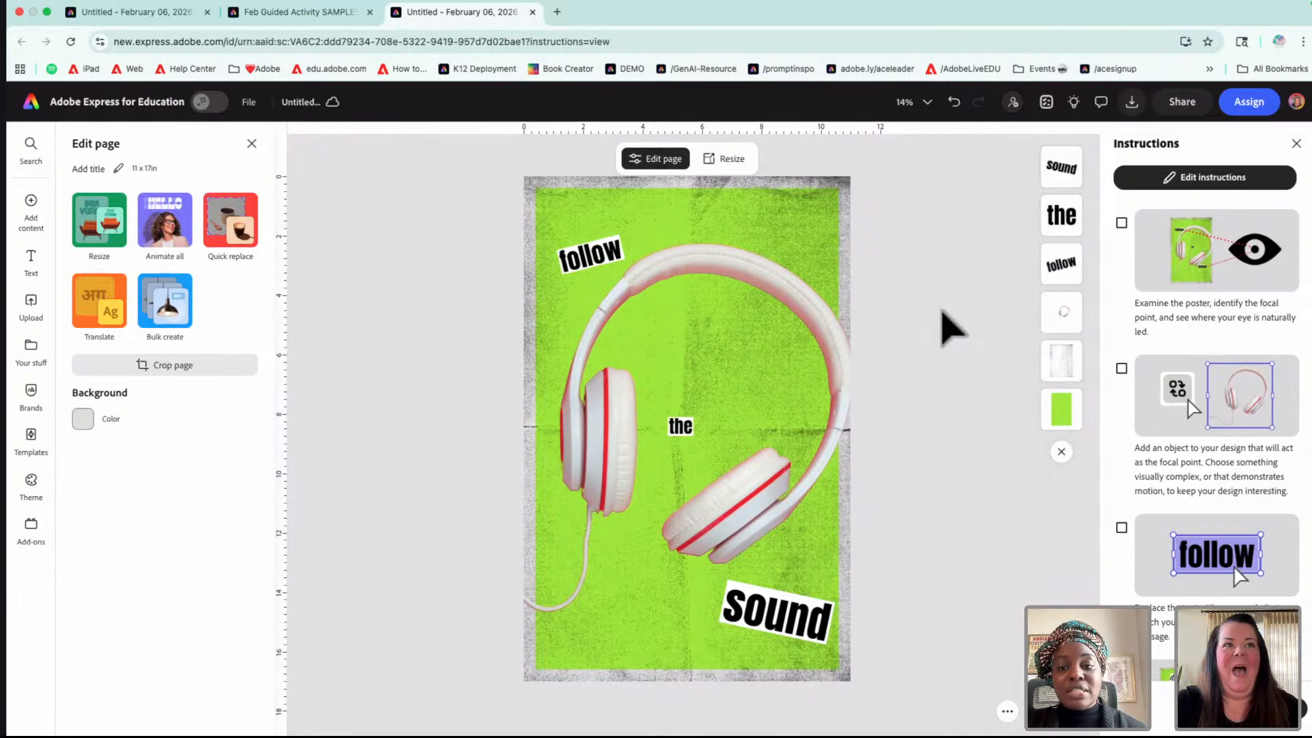
# - Examine the recommended font categories for the word "follow", from Tailored for your design through Similar fonts
pyautogui.click(585, 270)
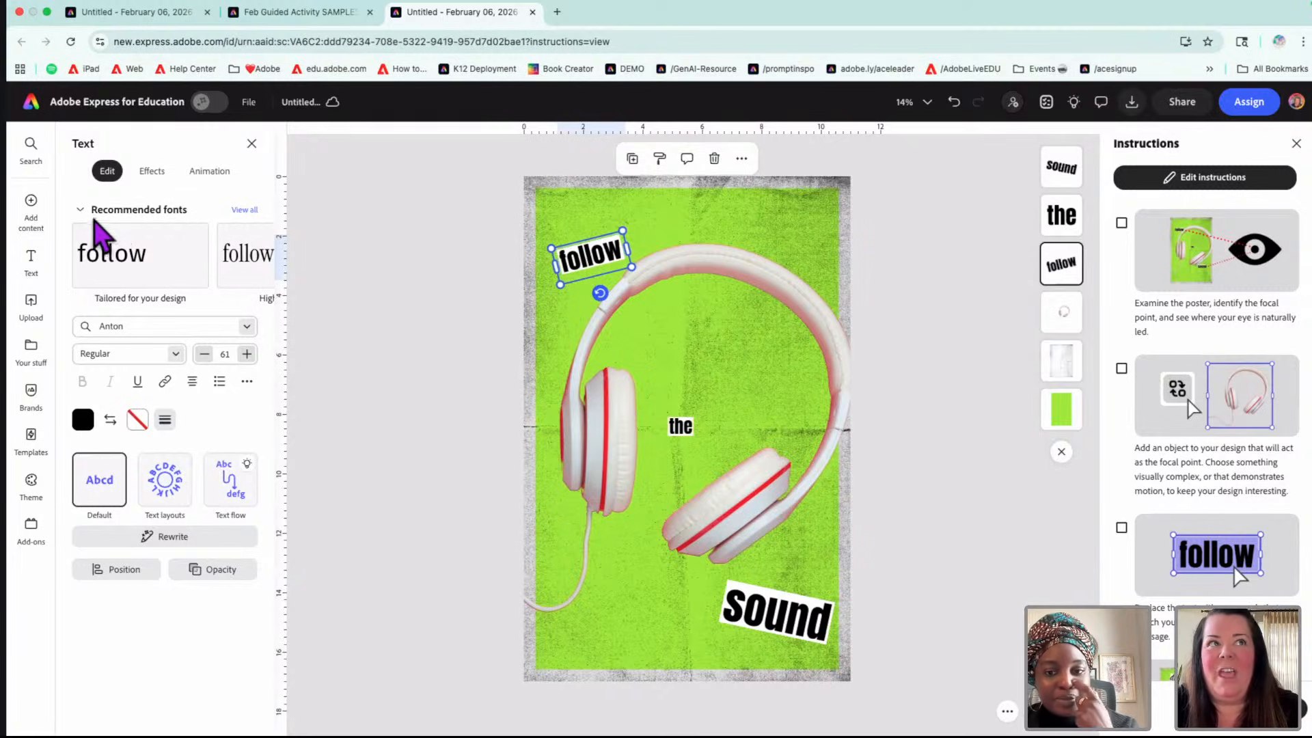
pyautogui.click(251, 213)
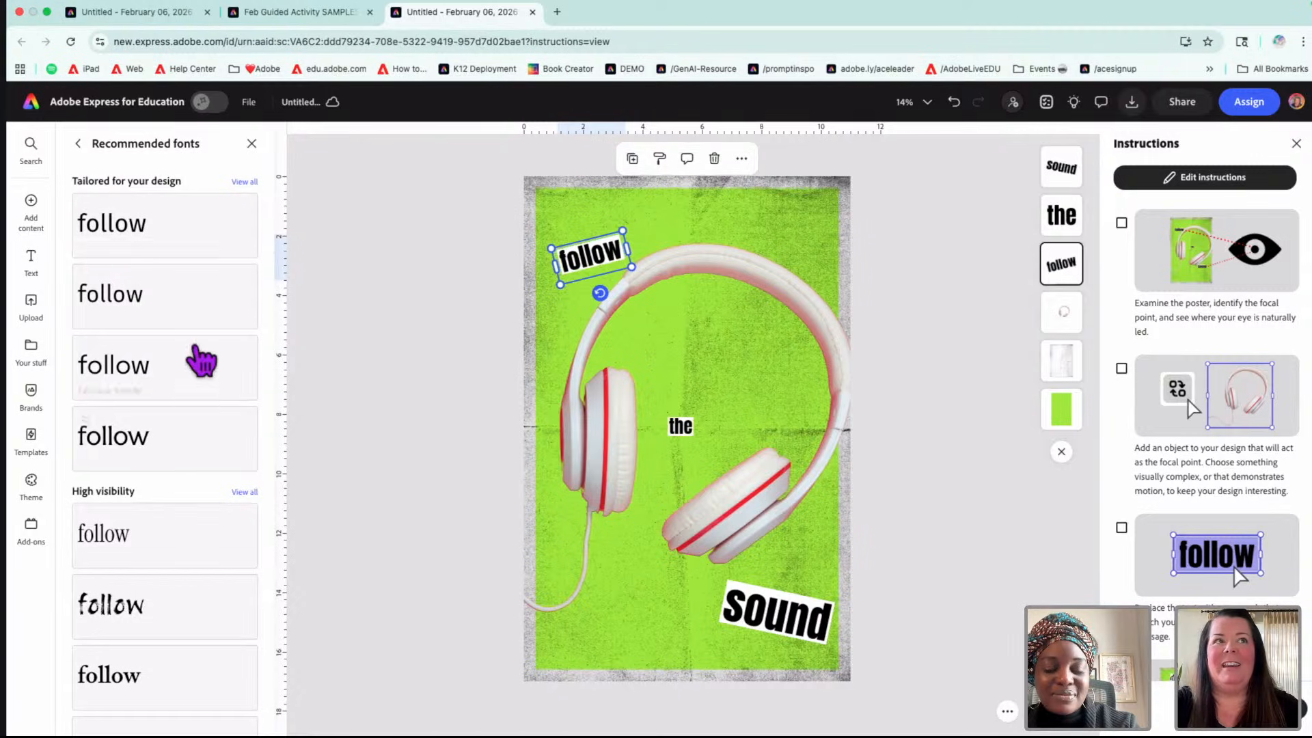
pyautogui.scroll(-2, 174, 542)
pyautogui.scroll(-10, 158, 456)
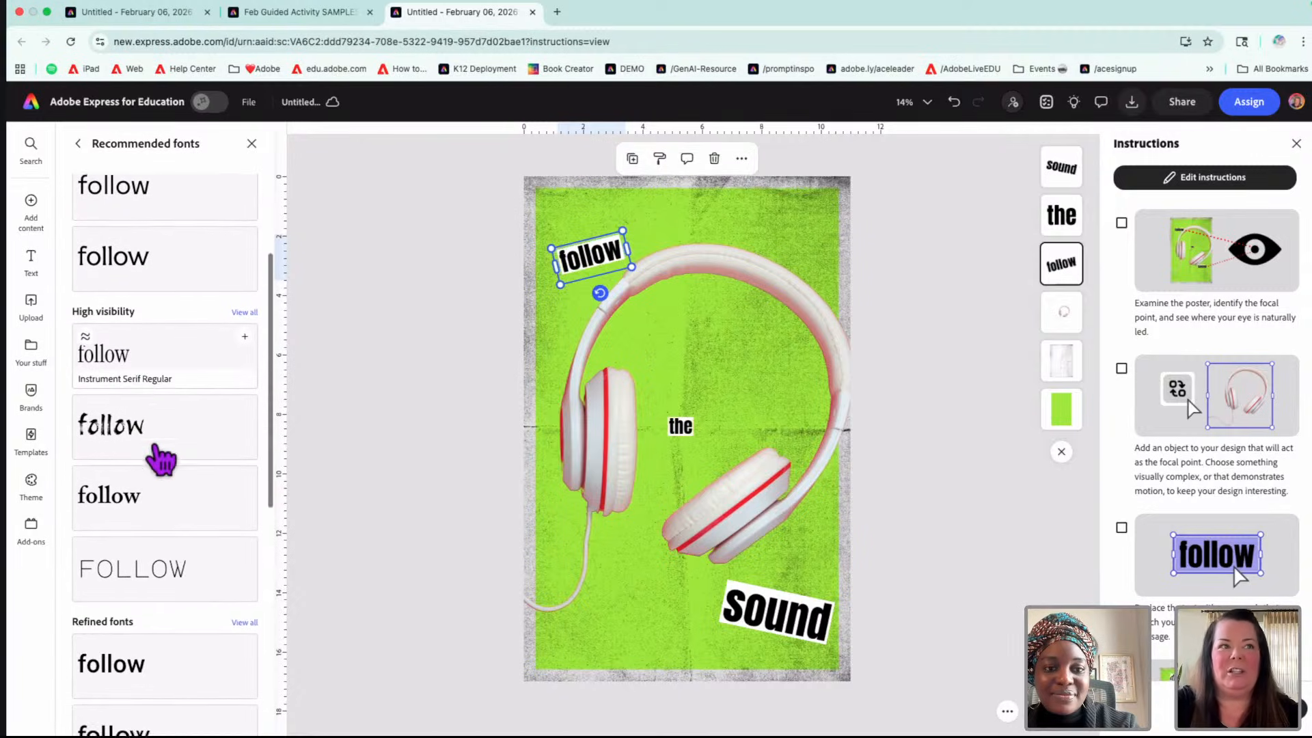
pyautogui.scroll(-5, 143, 516)
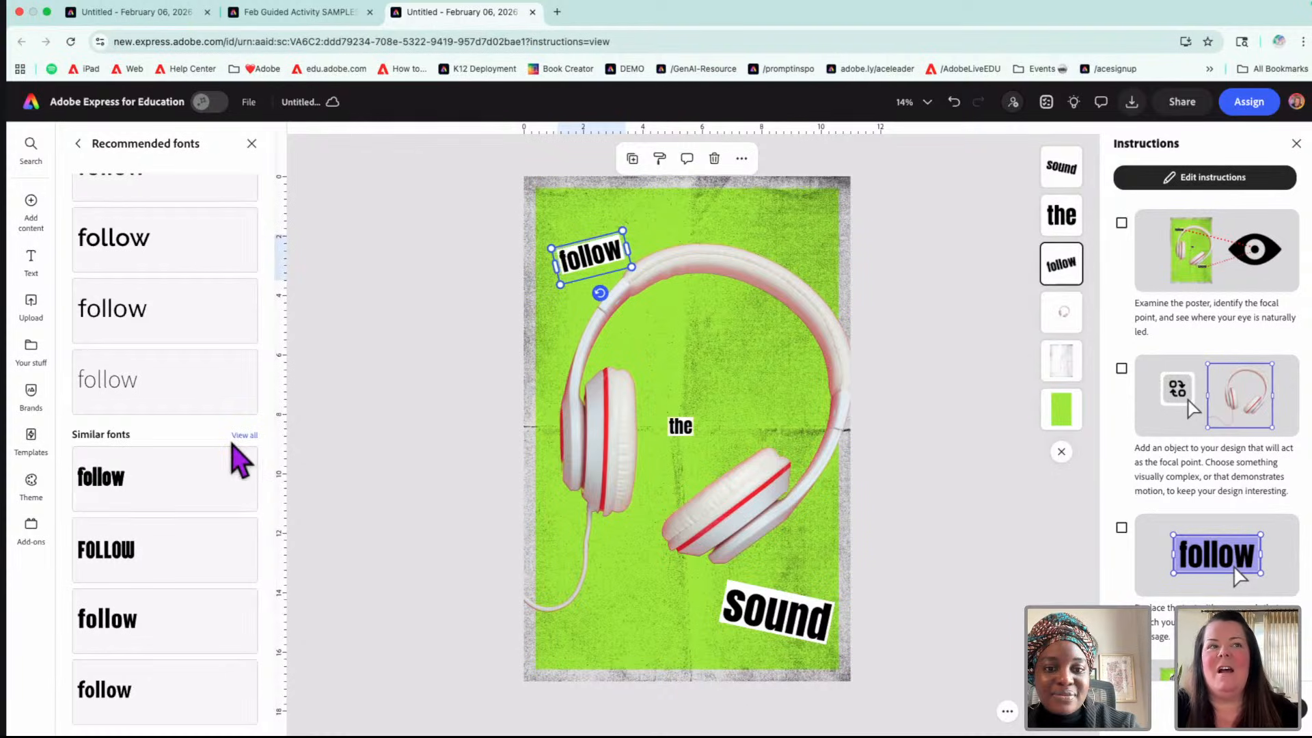
pyautogui.scroll(15, 234, 454)
pyautogui.click(77, 144)
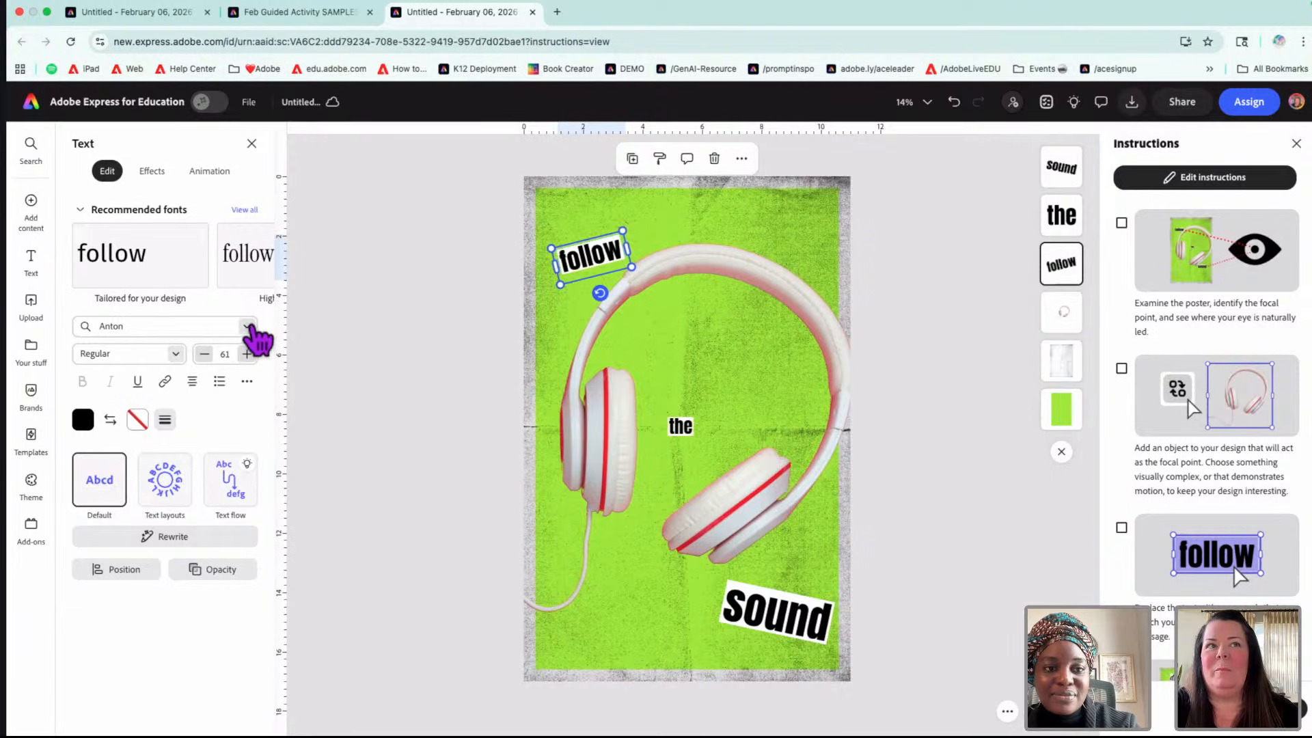
# - Look through the full font list for the word "follow", from the LAUSD brand fonts past Anton Regular, leaving the font as is
pyautogui.click(248, 327)
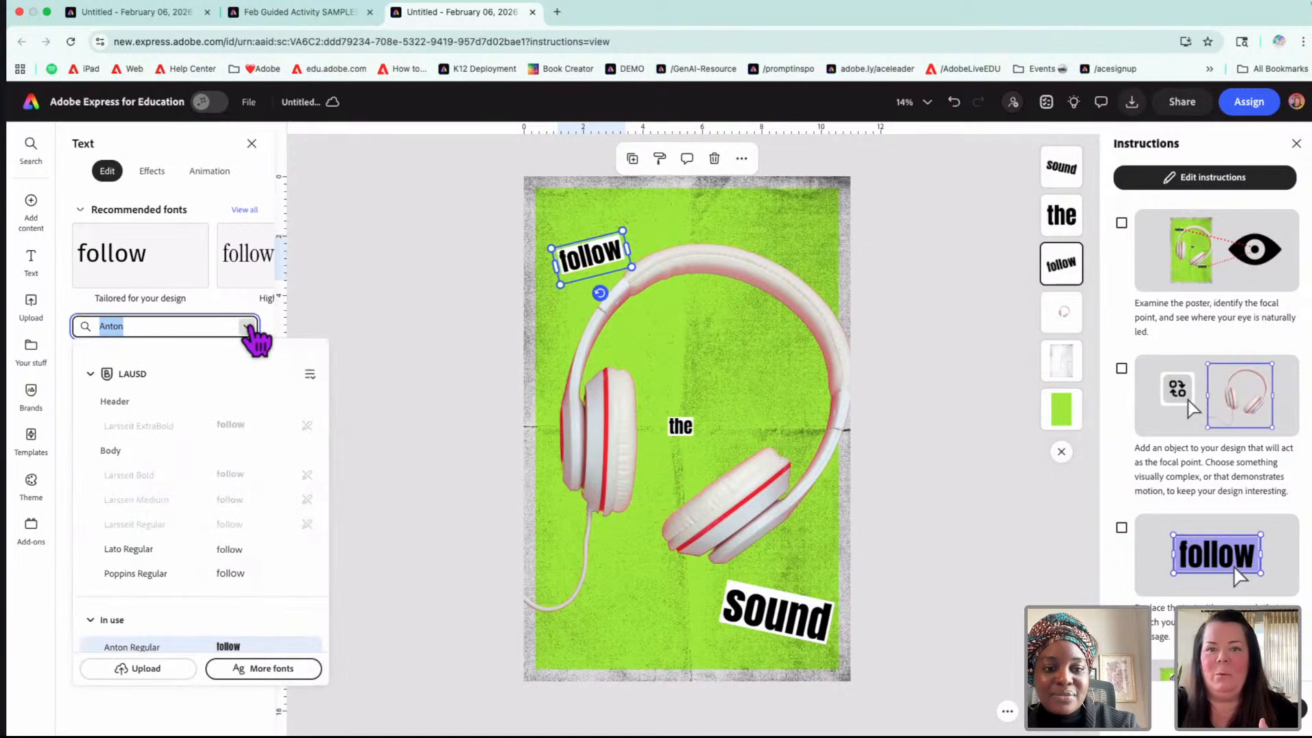
pyautogui.scroll(-4, 208, 540)
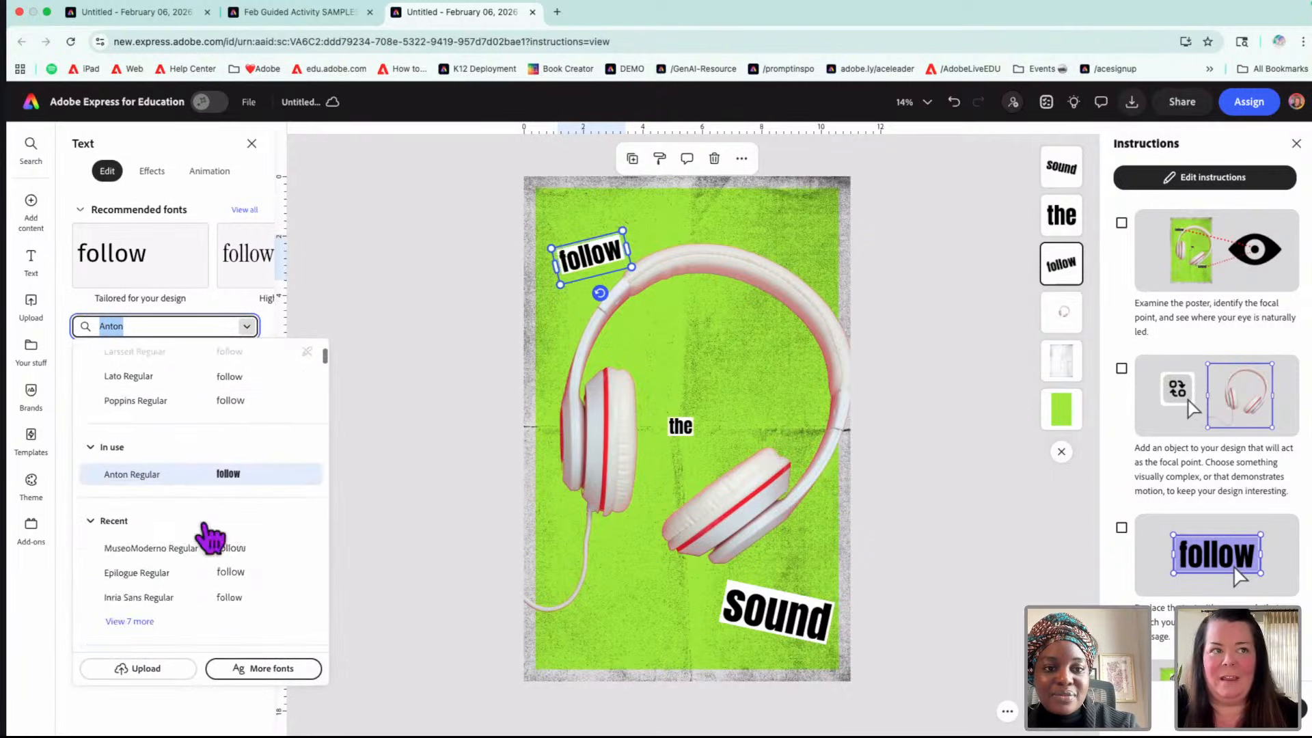
pyautogui.scroll(-10, 208, 540)
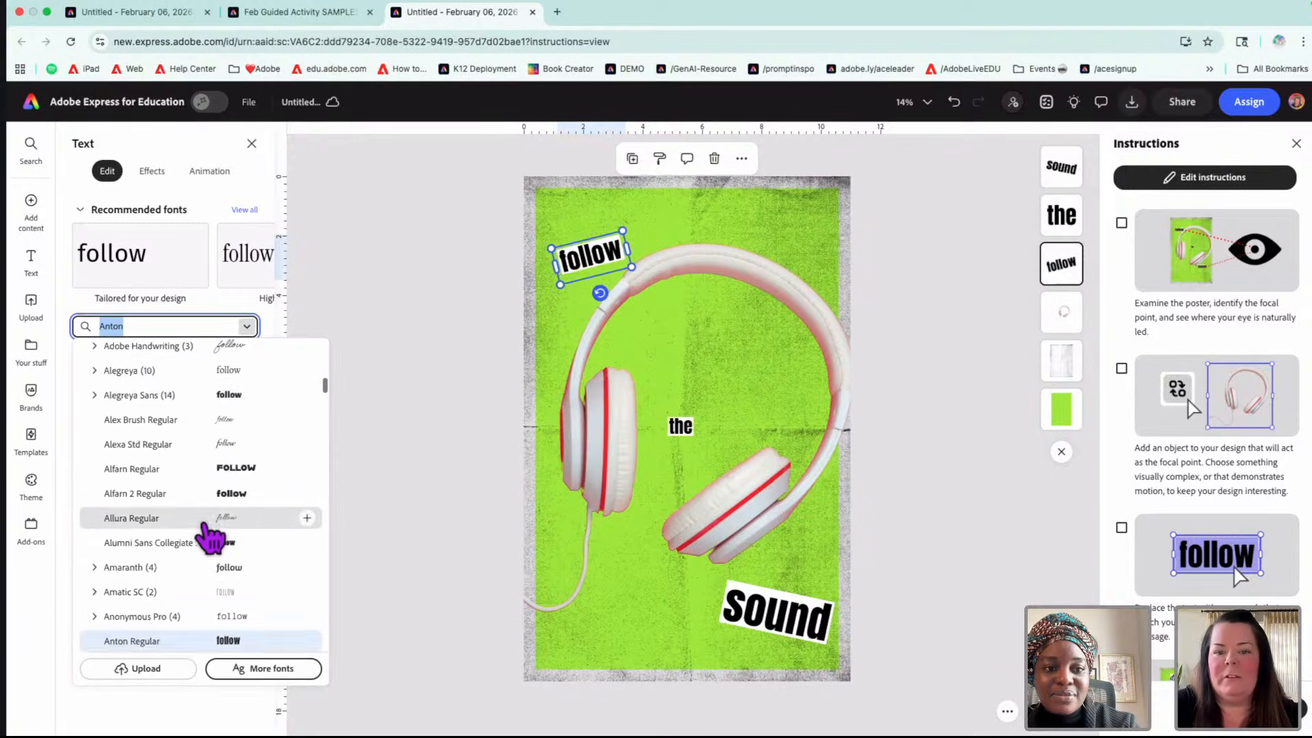
pyautogui.scroll(-3, 208, 540)
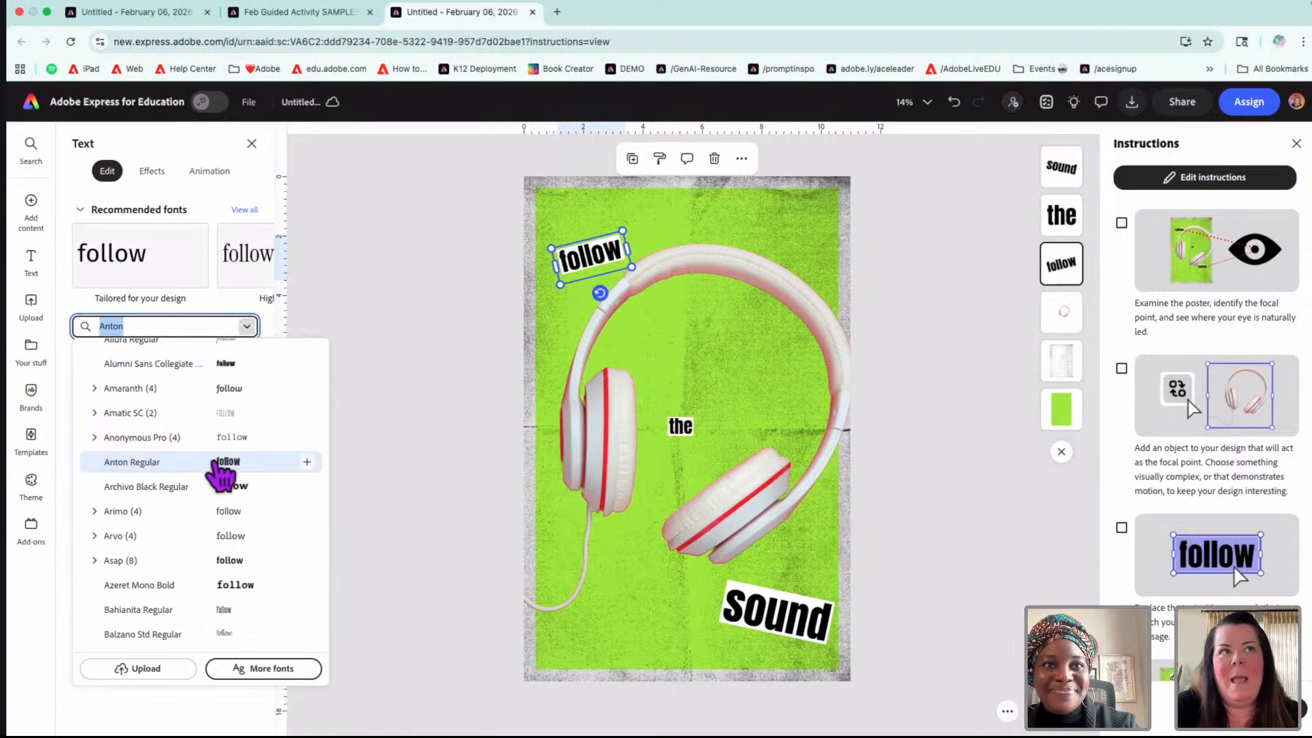
pyautogui.scroll(12, 220, 474)
pyautogui.scroll(4, 219, 474)
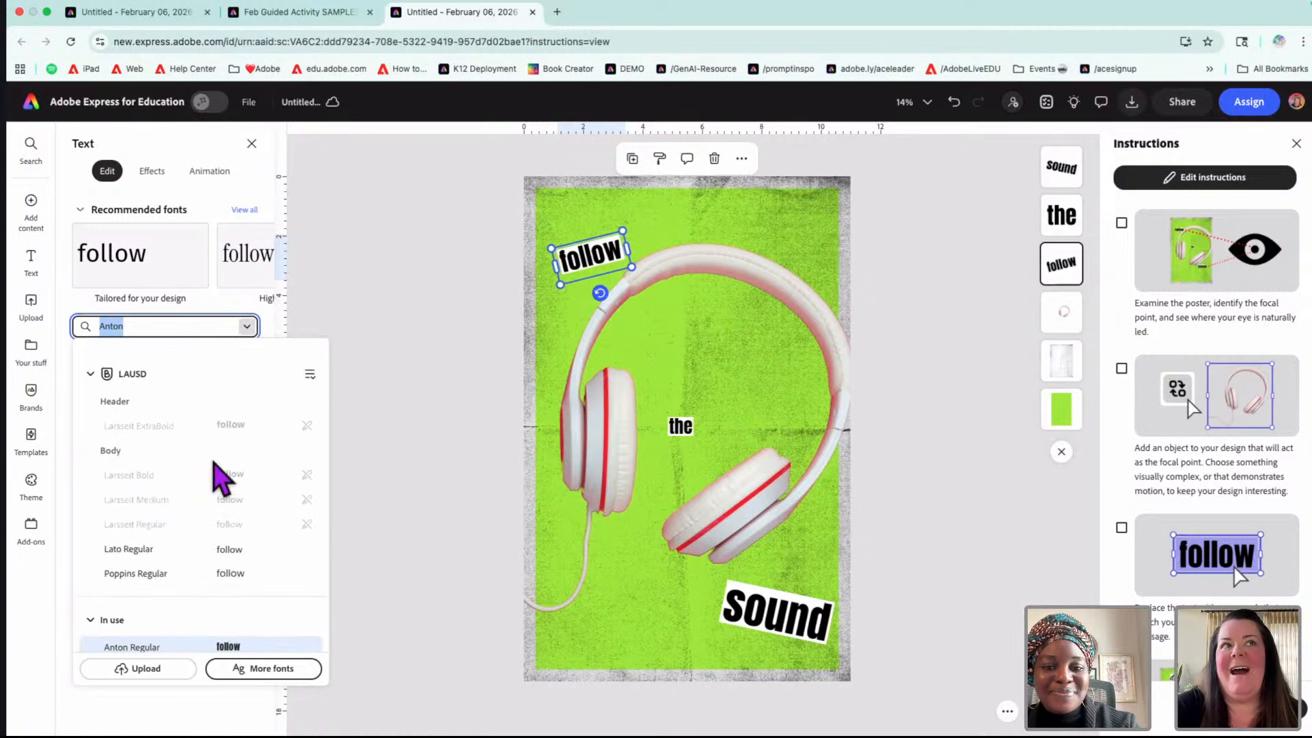
pyautogui.click(328, 240)
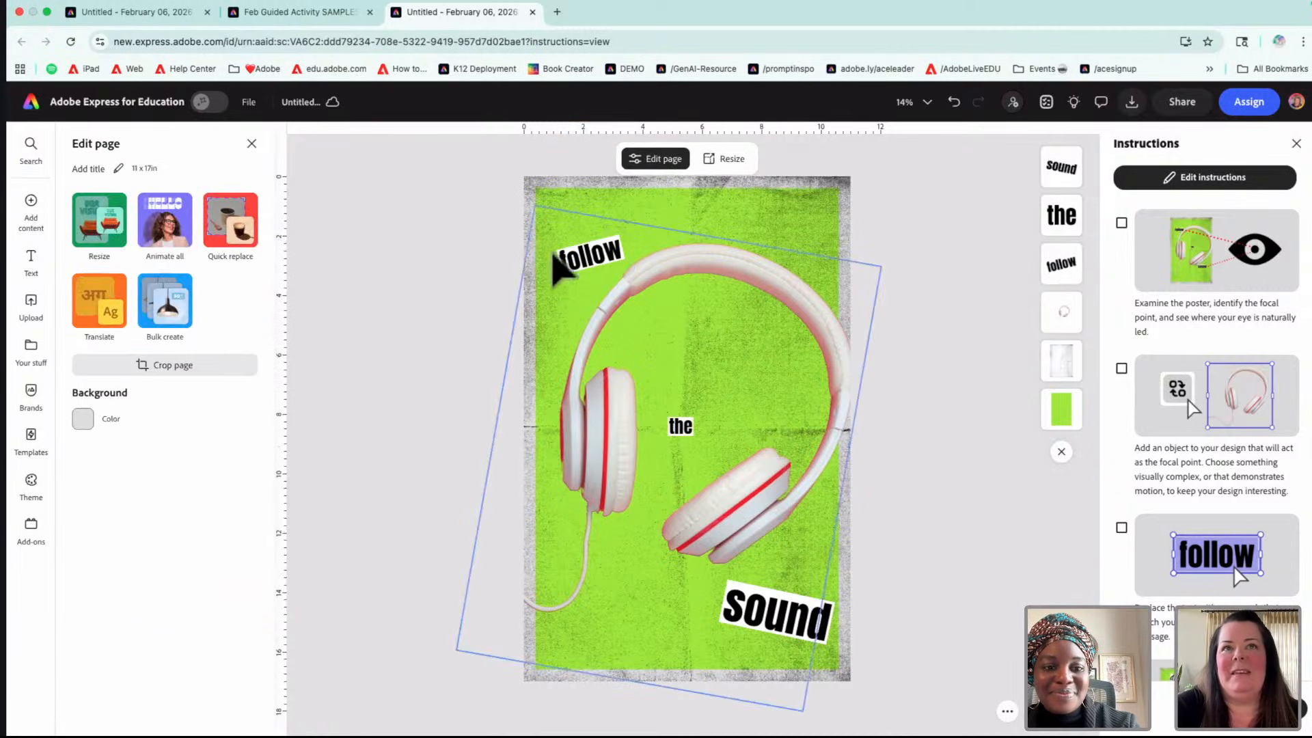
# - Review the recommended fonts for "follow" again, along with the in-use, recent, uploaded and Your fonts sections
pyautogui.click(555, 260)
pyautogui.click(254, 209)
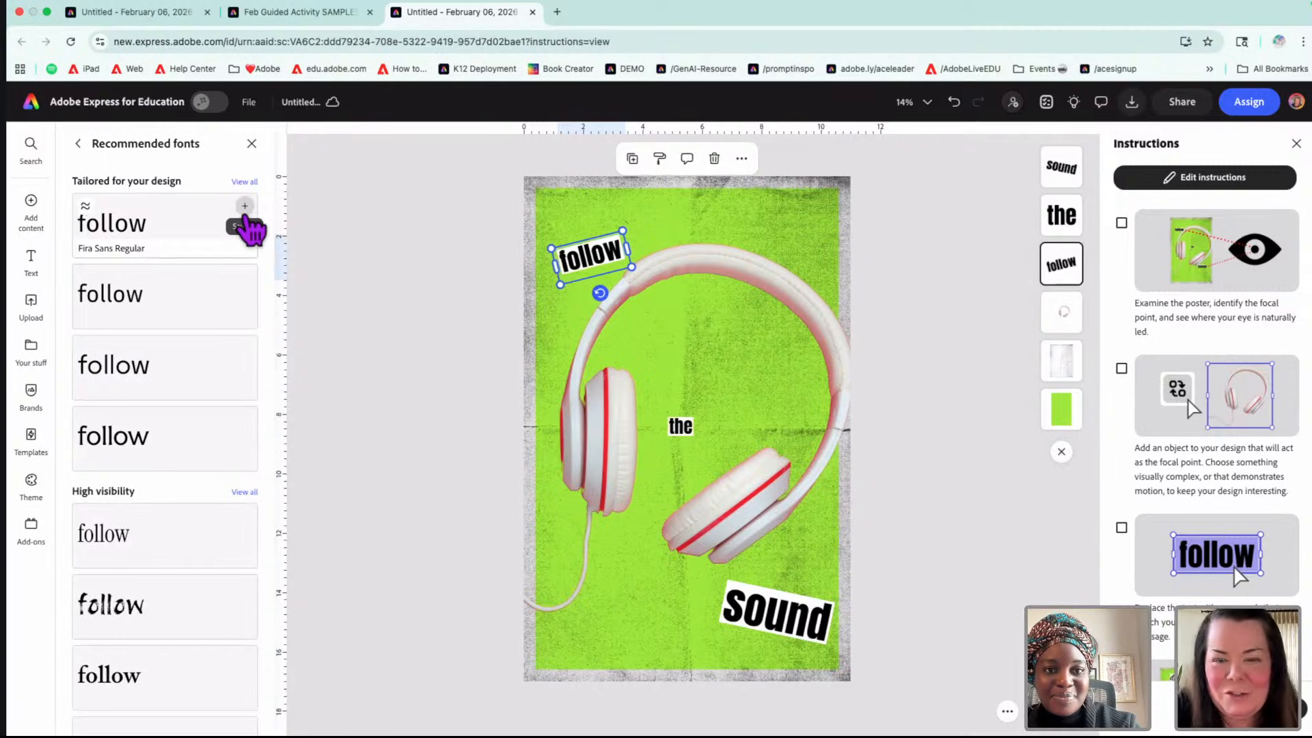
pyautogui.click(79, 144)
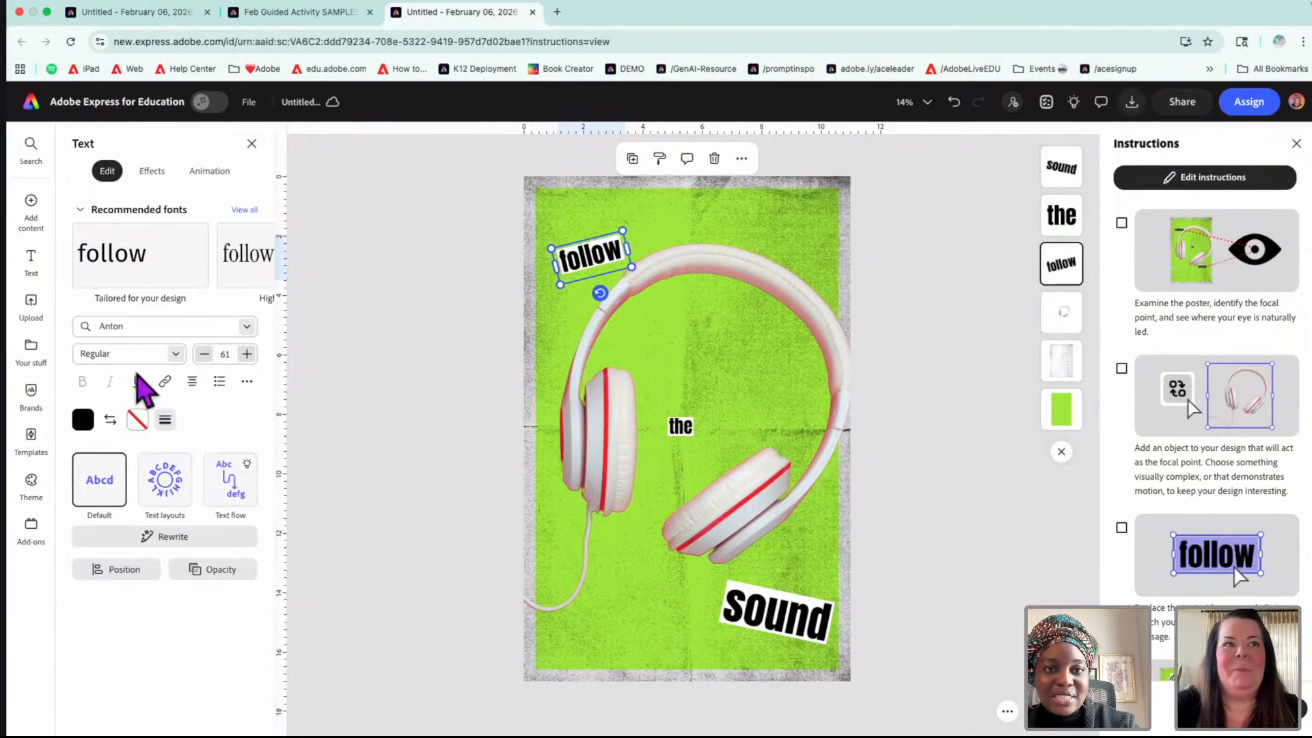
pyautogui.click(245, 327)
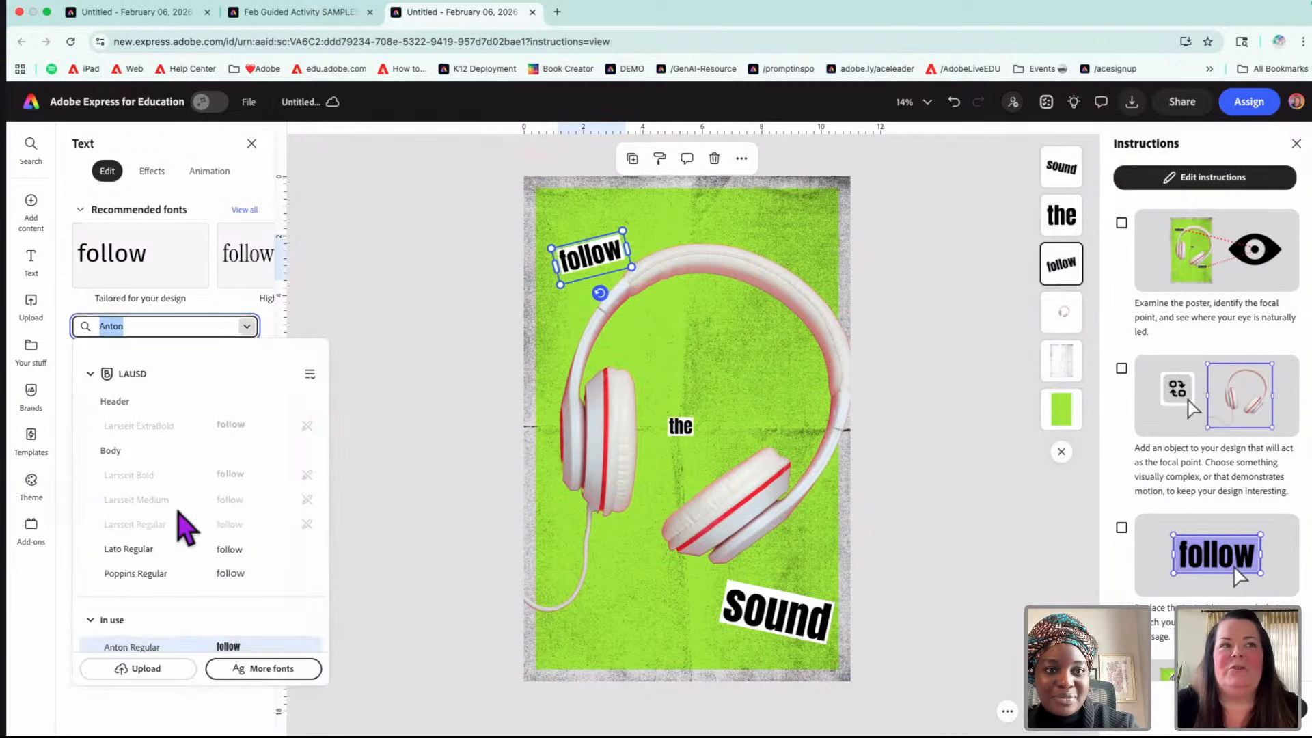
pyautogui.scroll(-3, 183, 528)
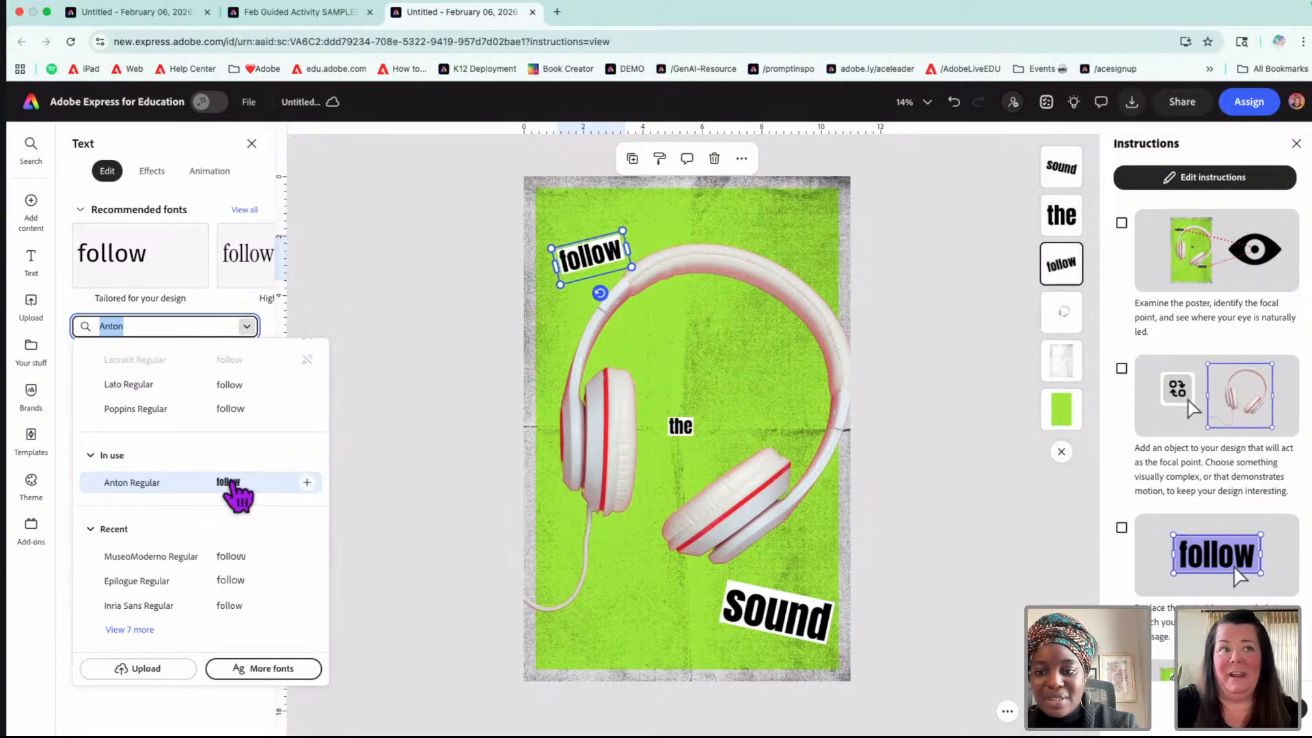
pyautogui.scroll(-1, 208, 593)
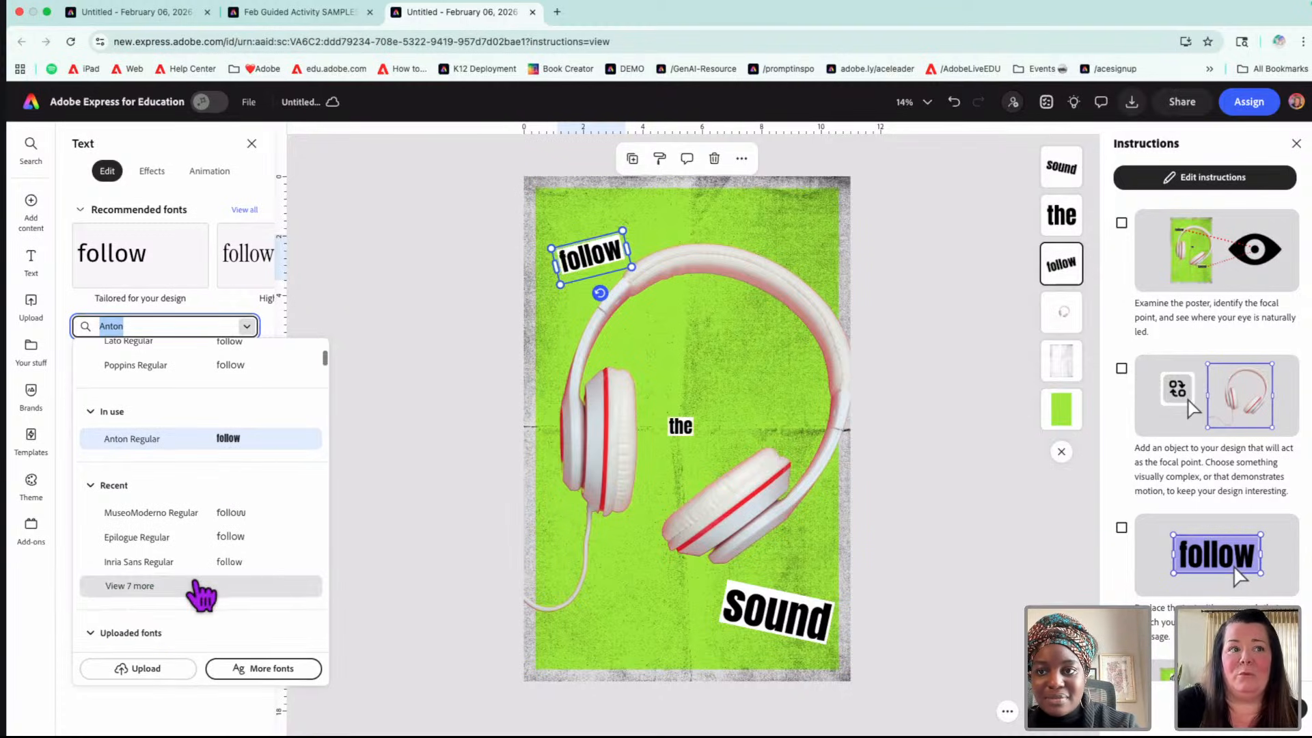
pyautogui.scroll(-7, 190, 601)
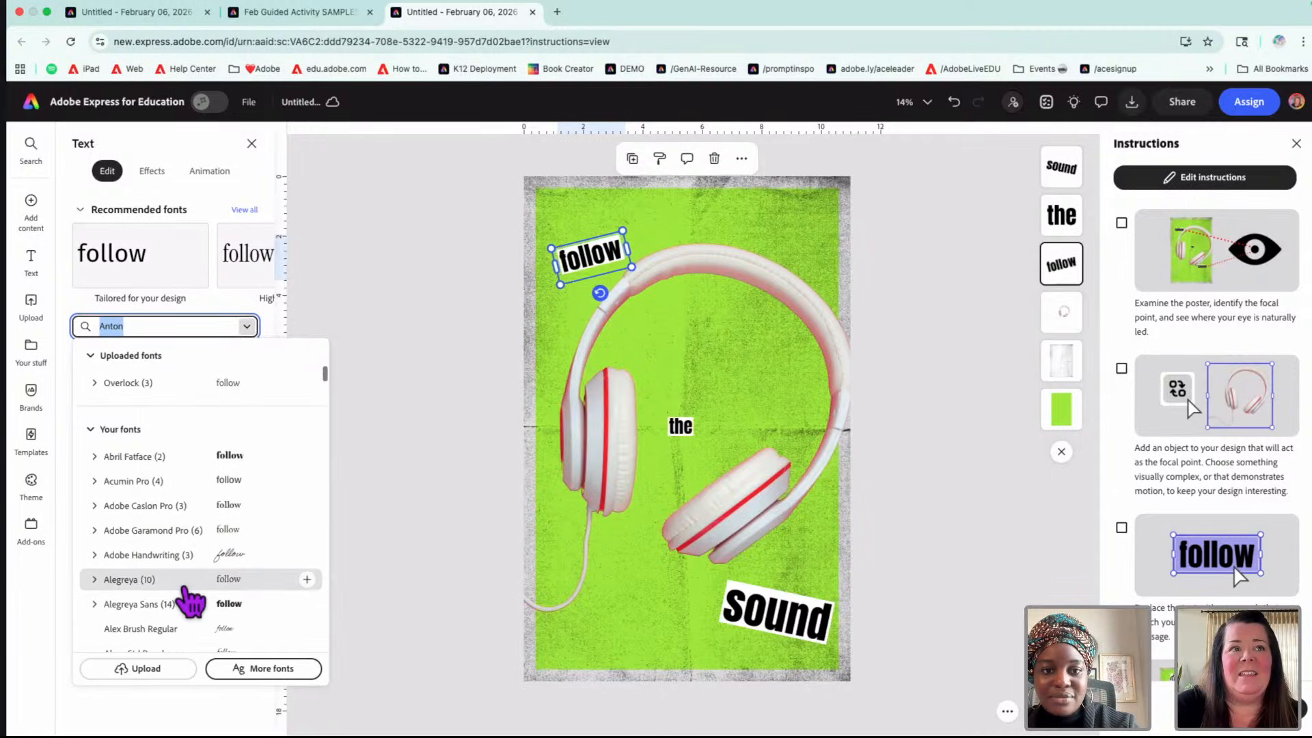
pyautogui.scroll(5, 190, 602)
pyautogui.scroll(-7, 192, 598)
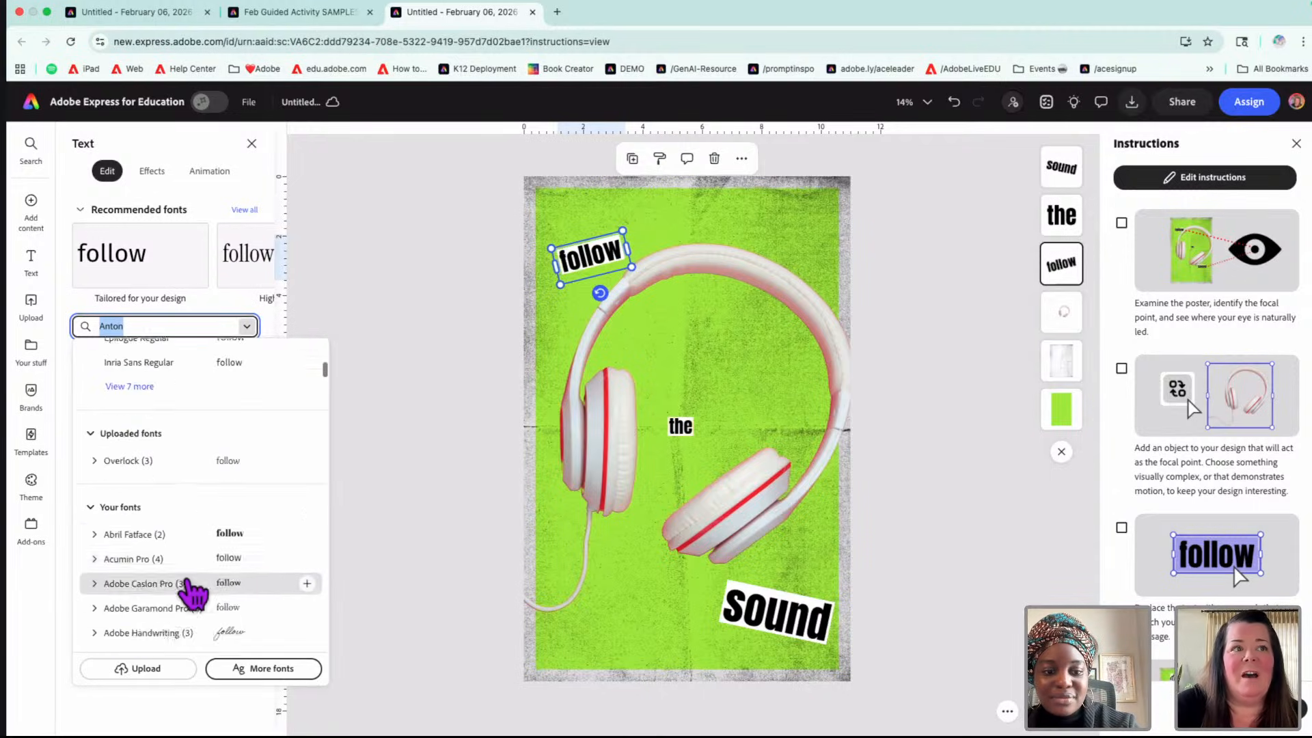
pyautogui.scroll(-8, 191, 595)
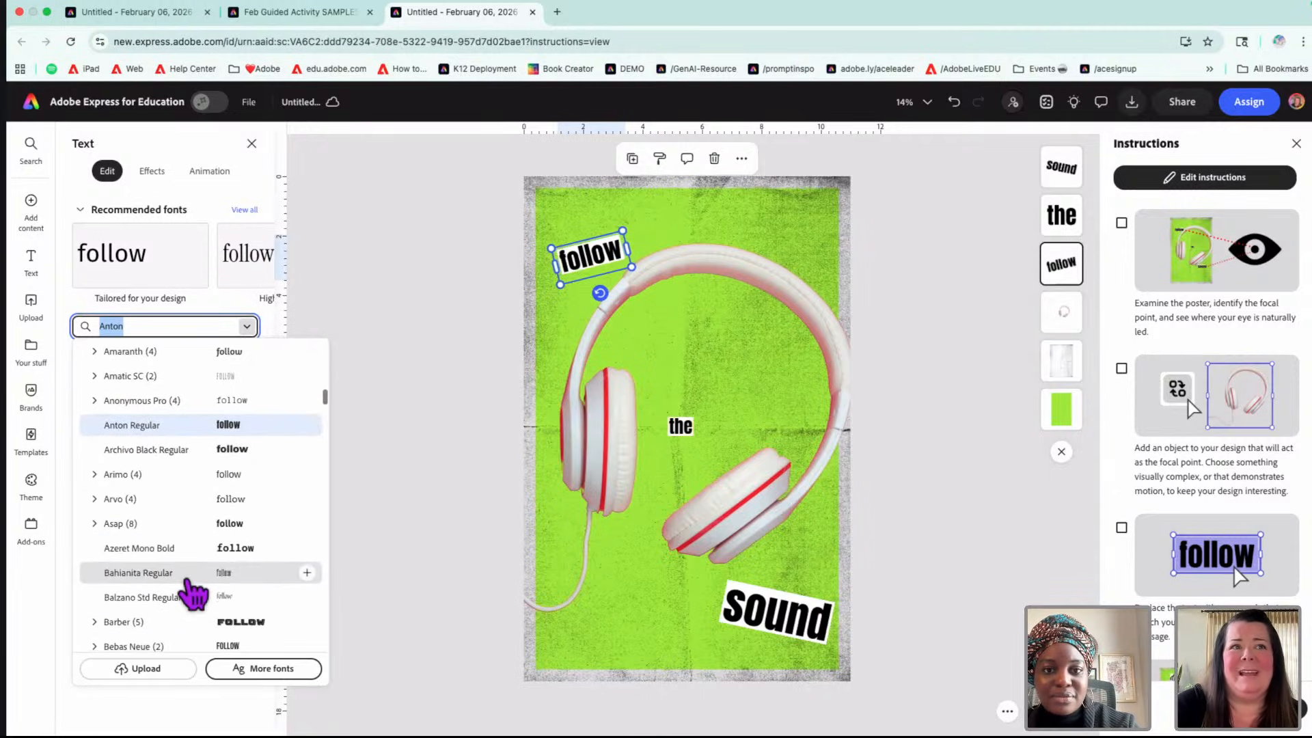
# - Try Archivo Black Regular on the word "follow", and settle on the Barber font for it
pyautogui.click(233, 449)
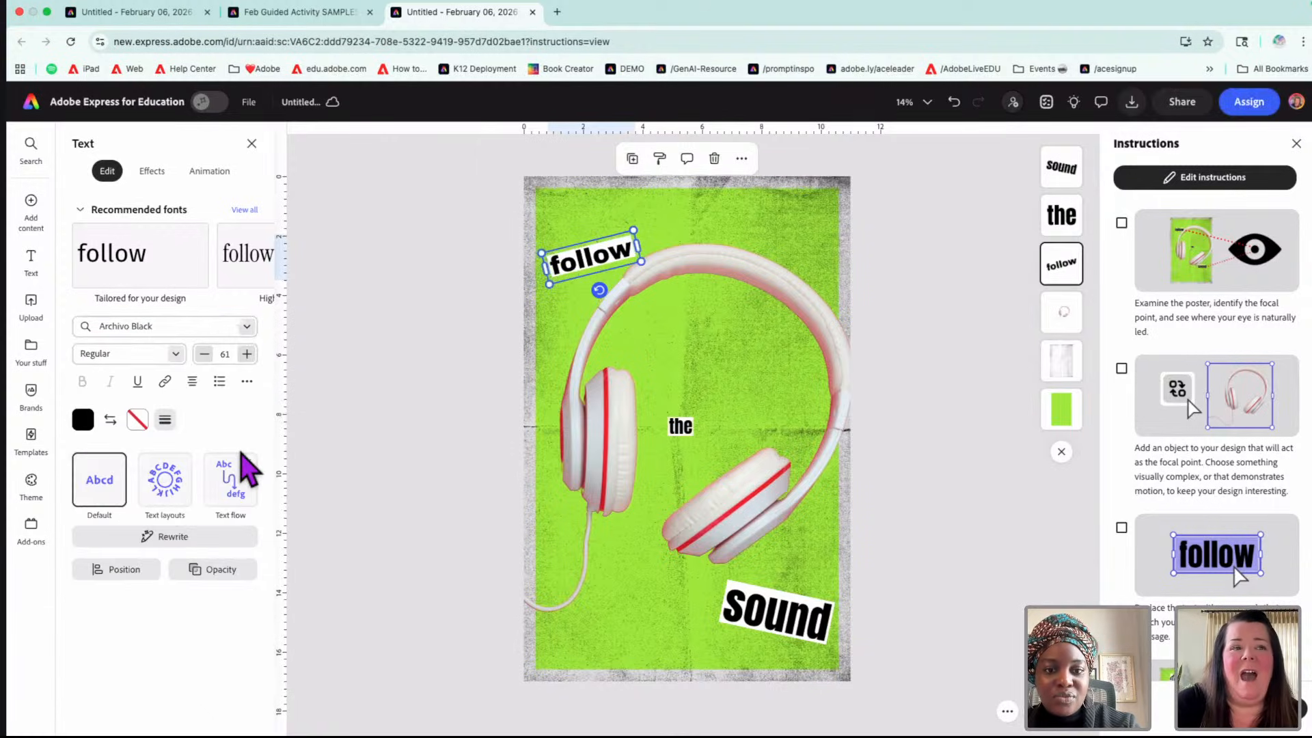
pyautogui.click(247, 326)
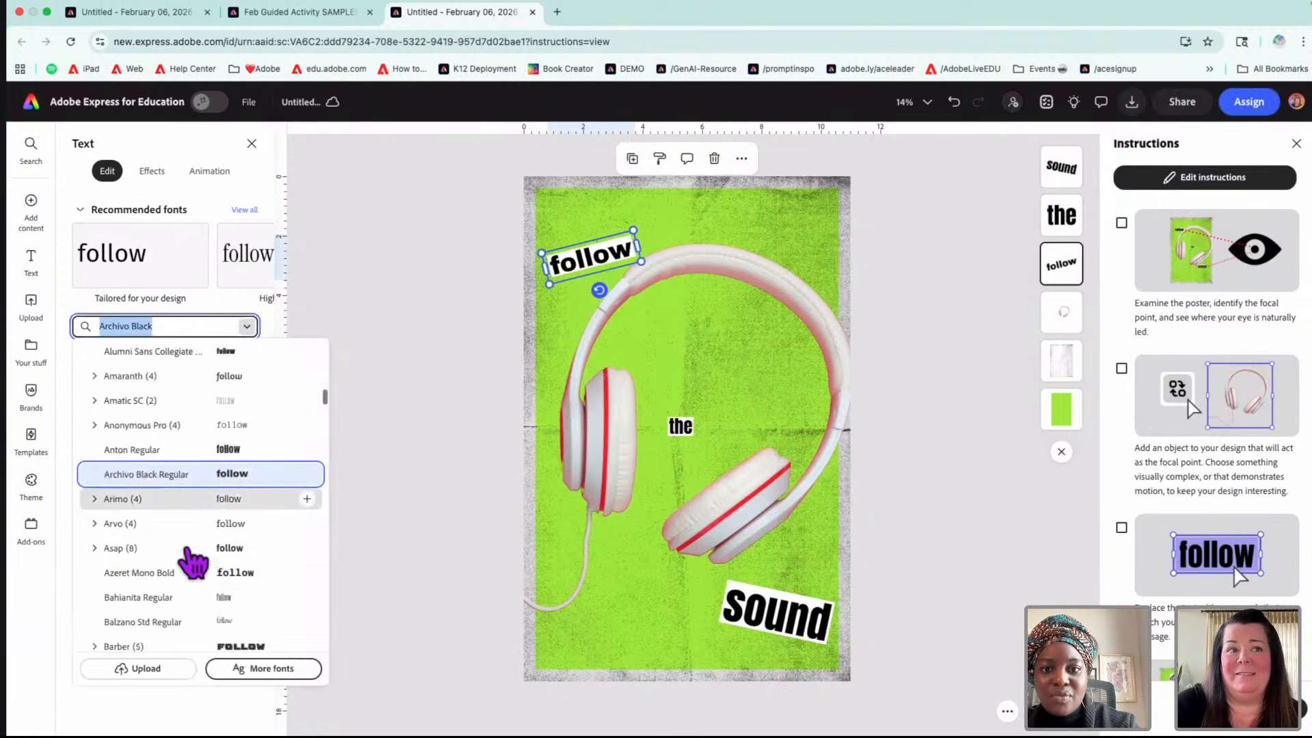
pyautogui.scroll(-5, 194, 577)
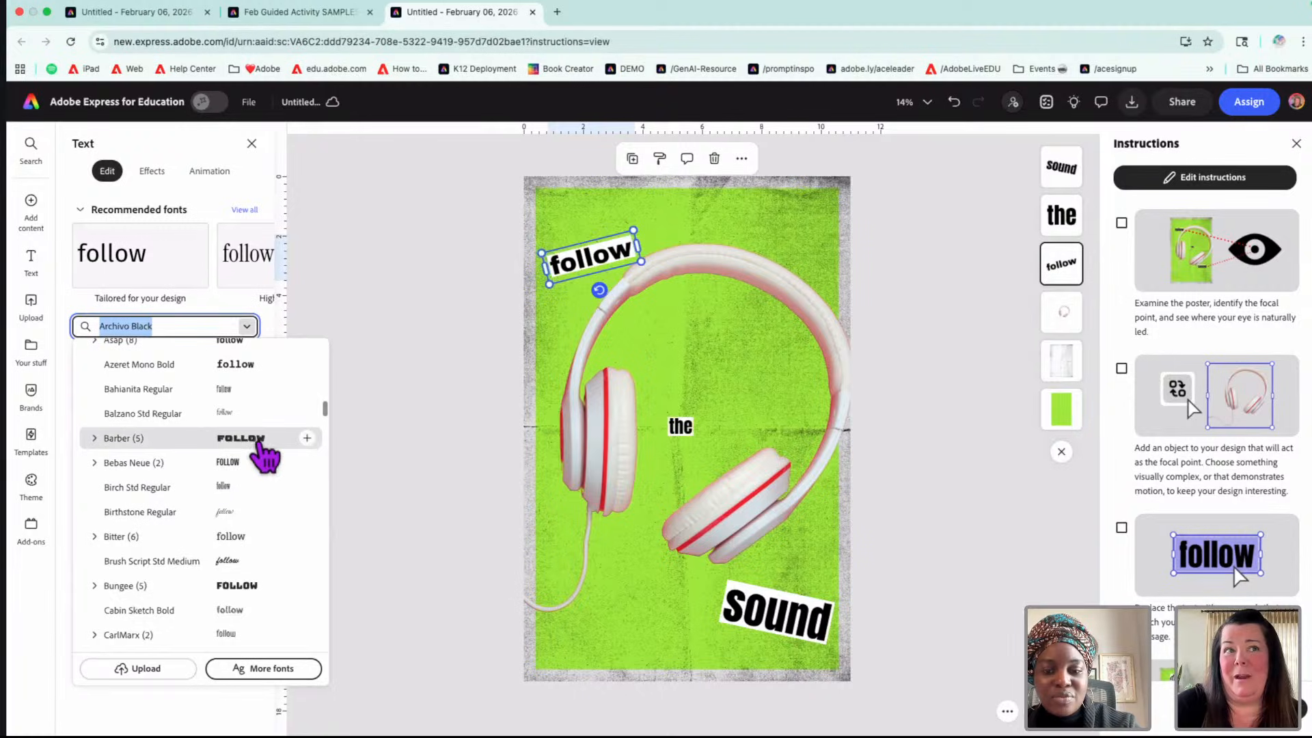
pyautogui.click(262, 438)
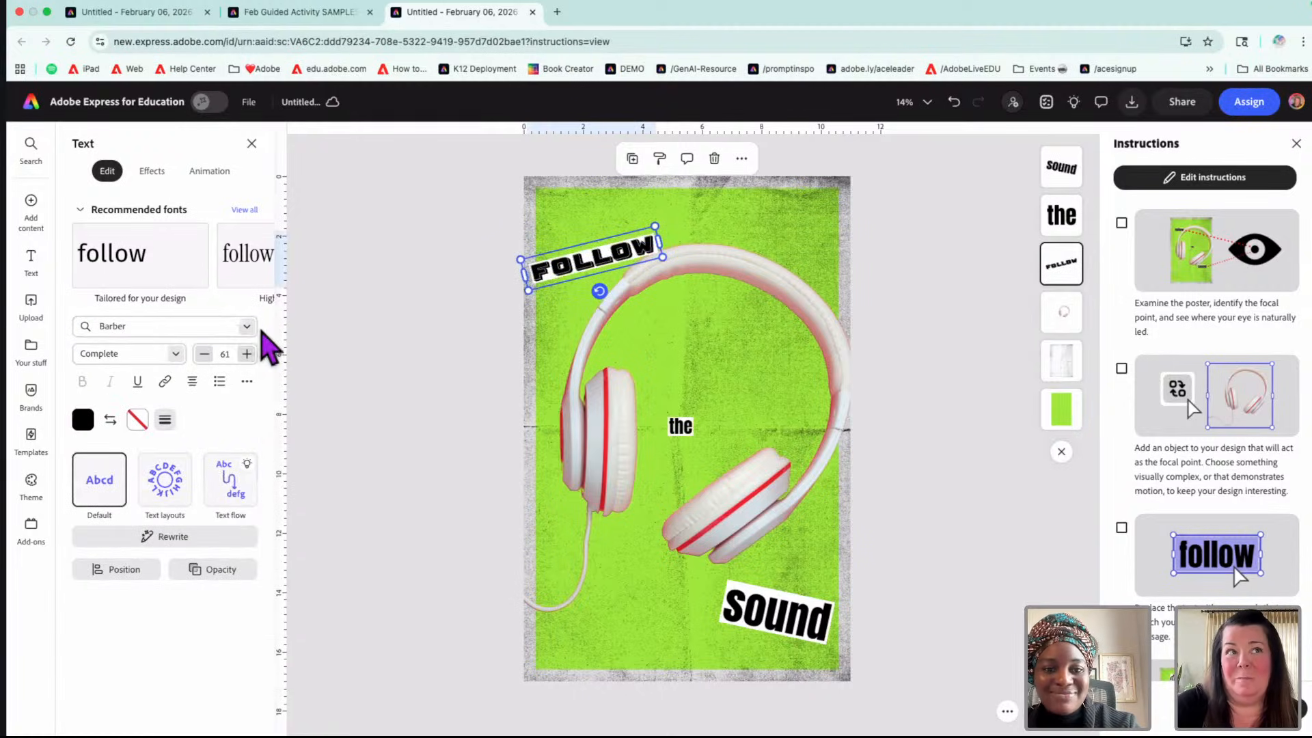
# - Change the font of the word "the" in the poster's middle to Balzano Std Regular
pyautogui.click(681, 427)
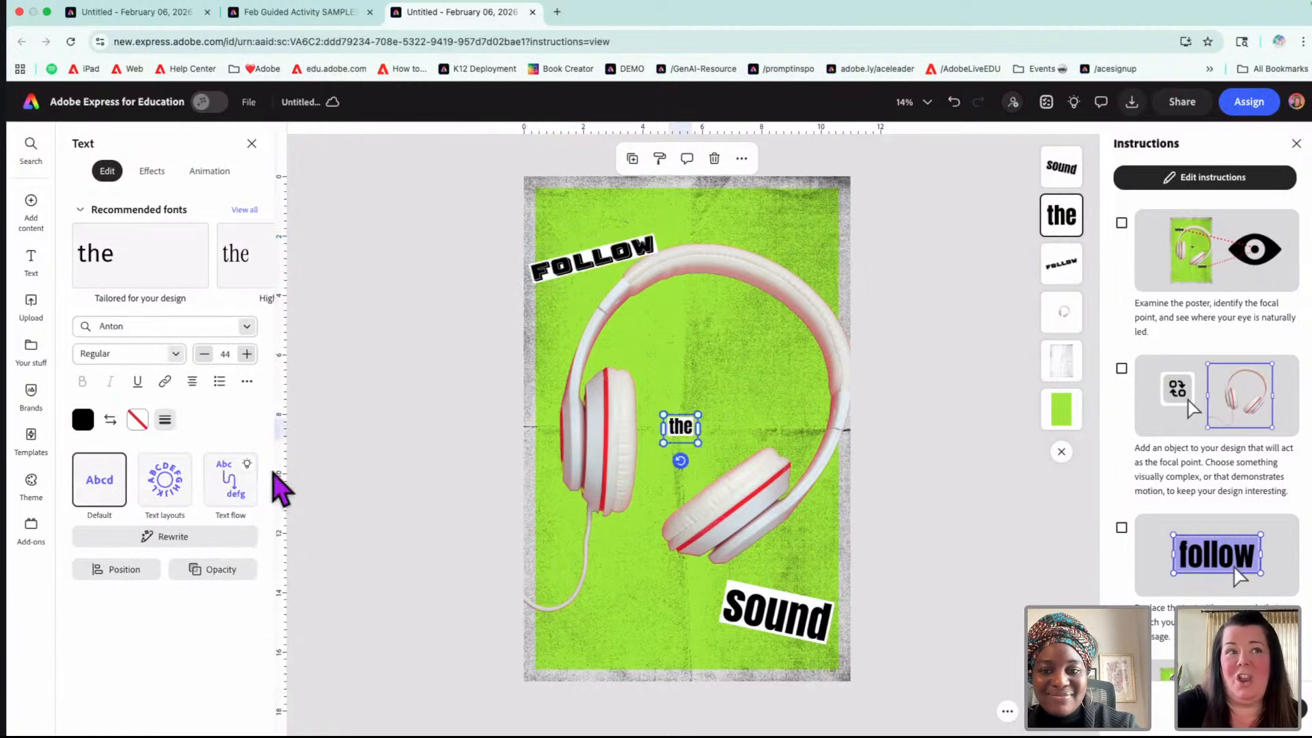
pyautogui.click(249, 328)
pyautogui.scroll(-5, 176, 576)
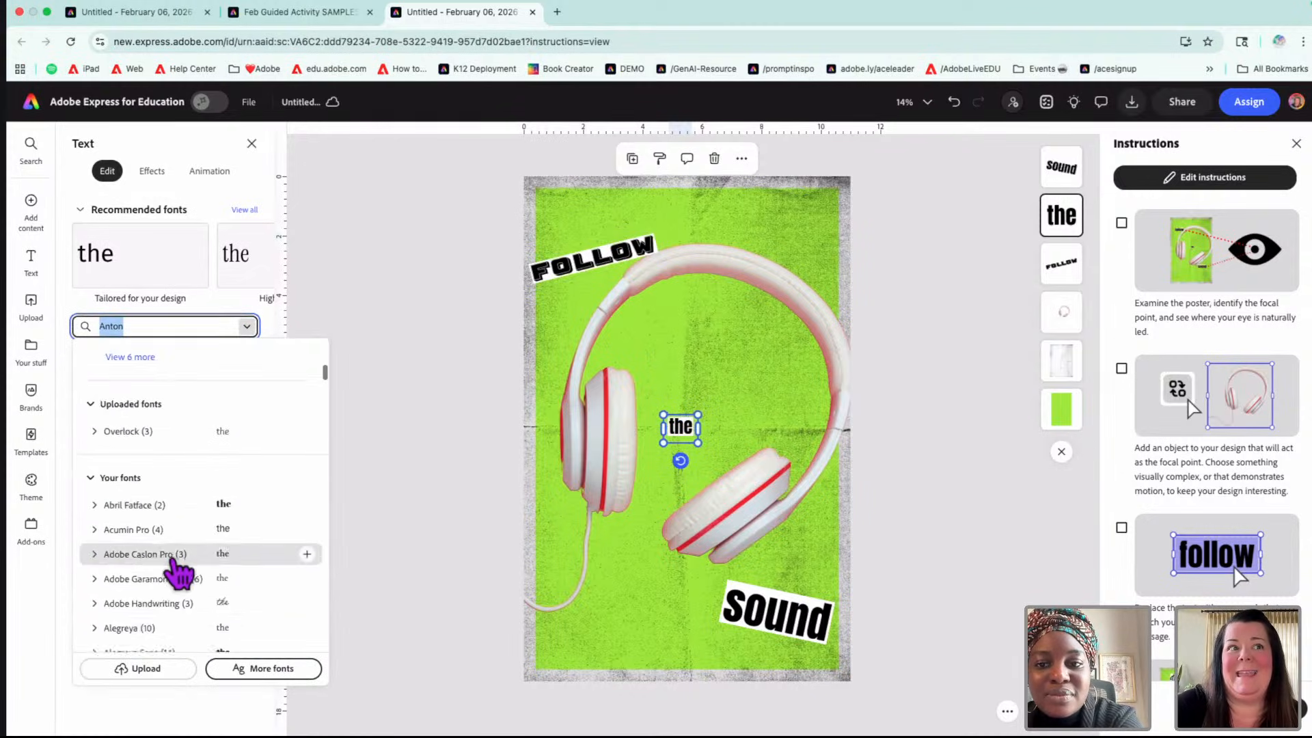
pyautogui.scroll(-5, 172, 564)
pyautogui.click(217, 492)
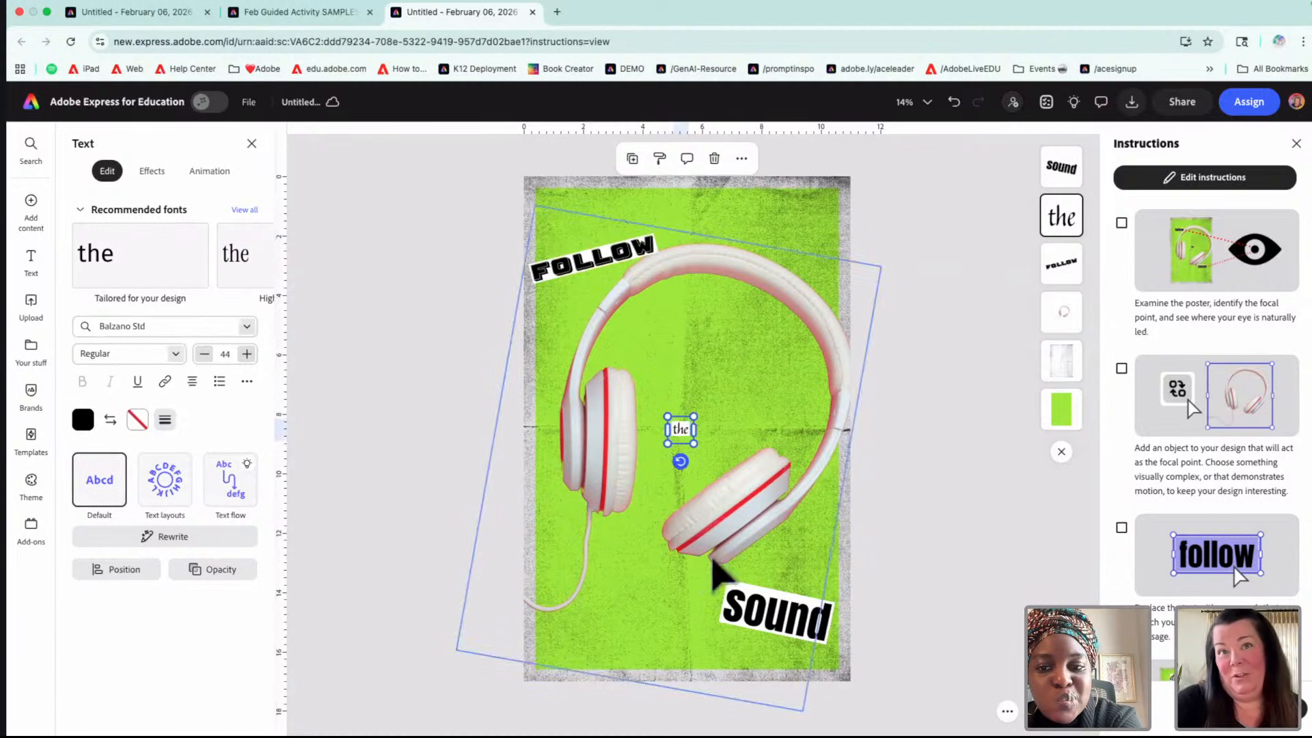
# - Change the font of the word "sound" to Danfo Regular and deselect it
pyautogui.click(769, 625)
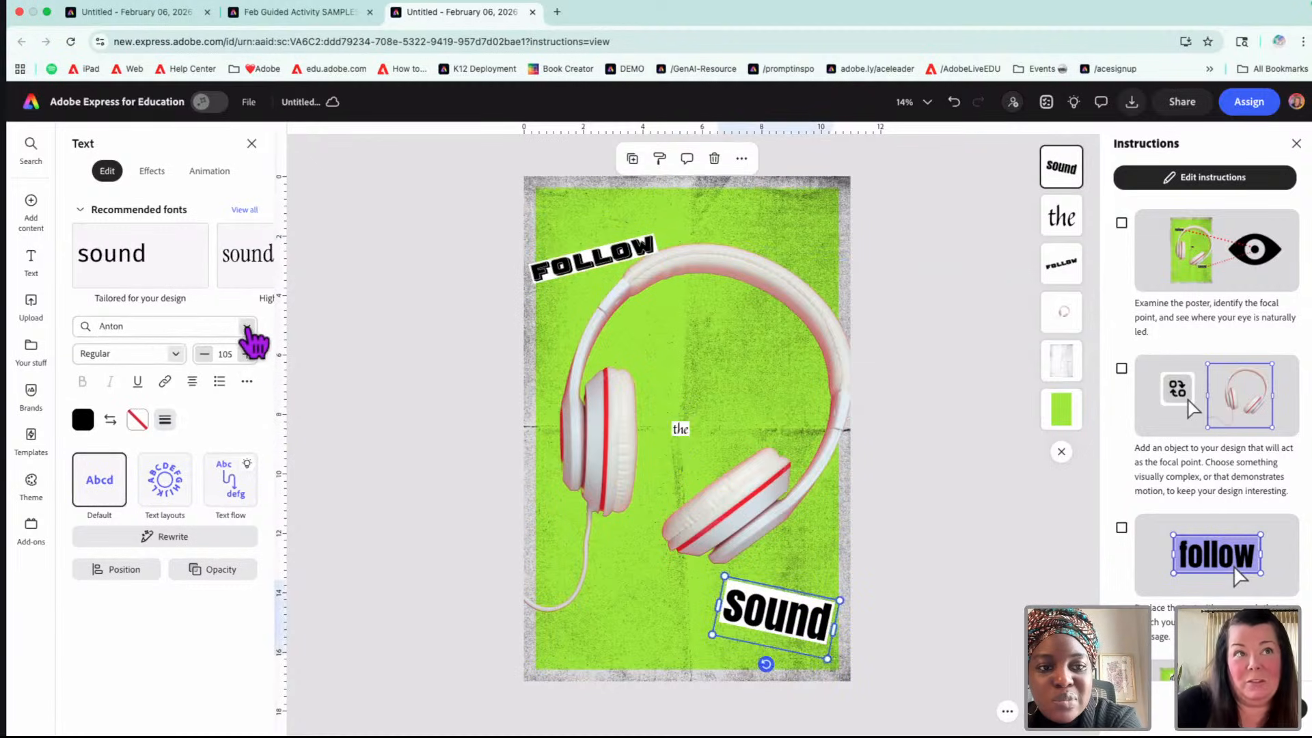
pyautogui.click(247, 326)
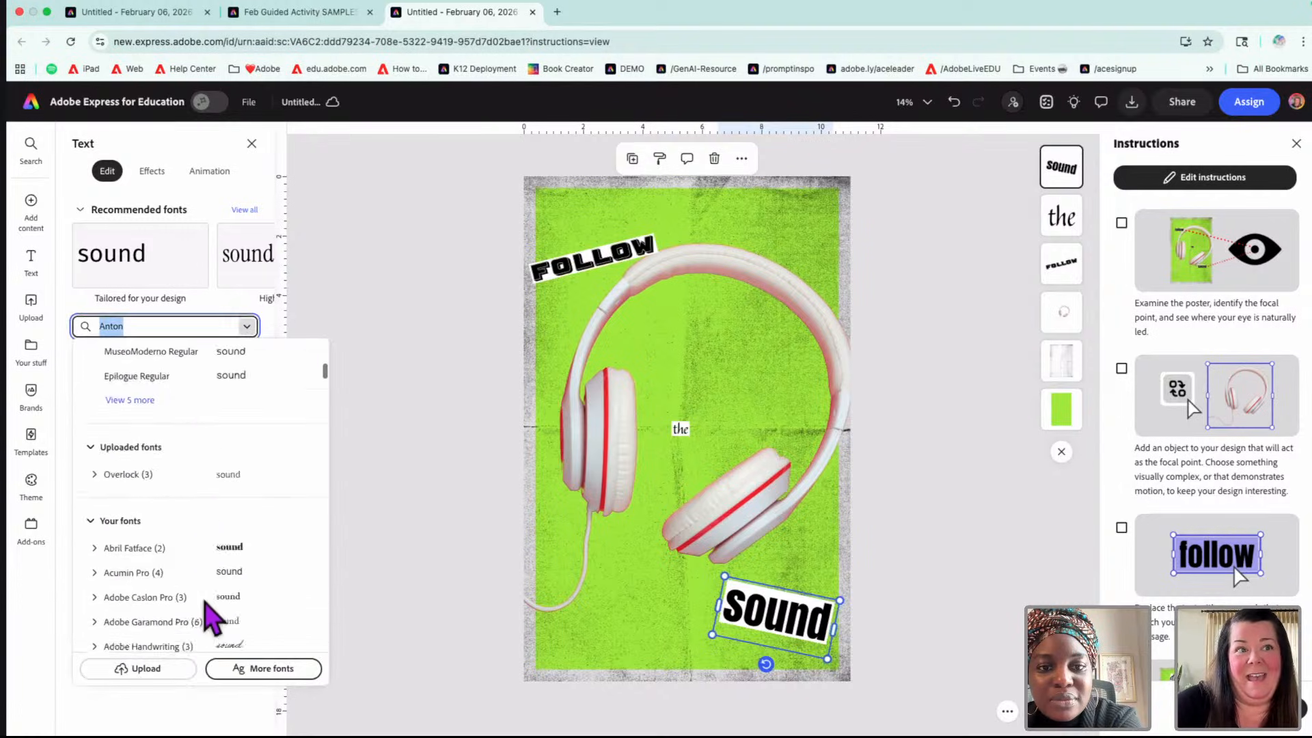
pyautogui.scroll(-12, 207, 609)
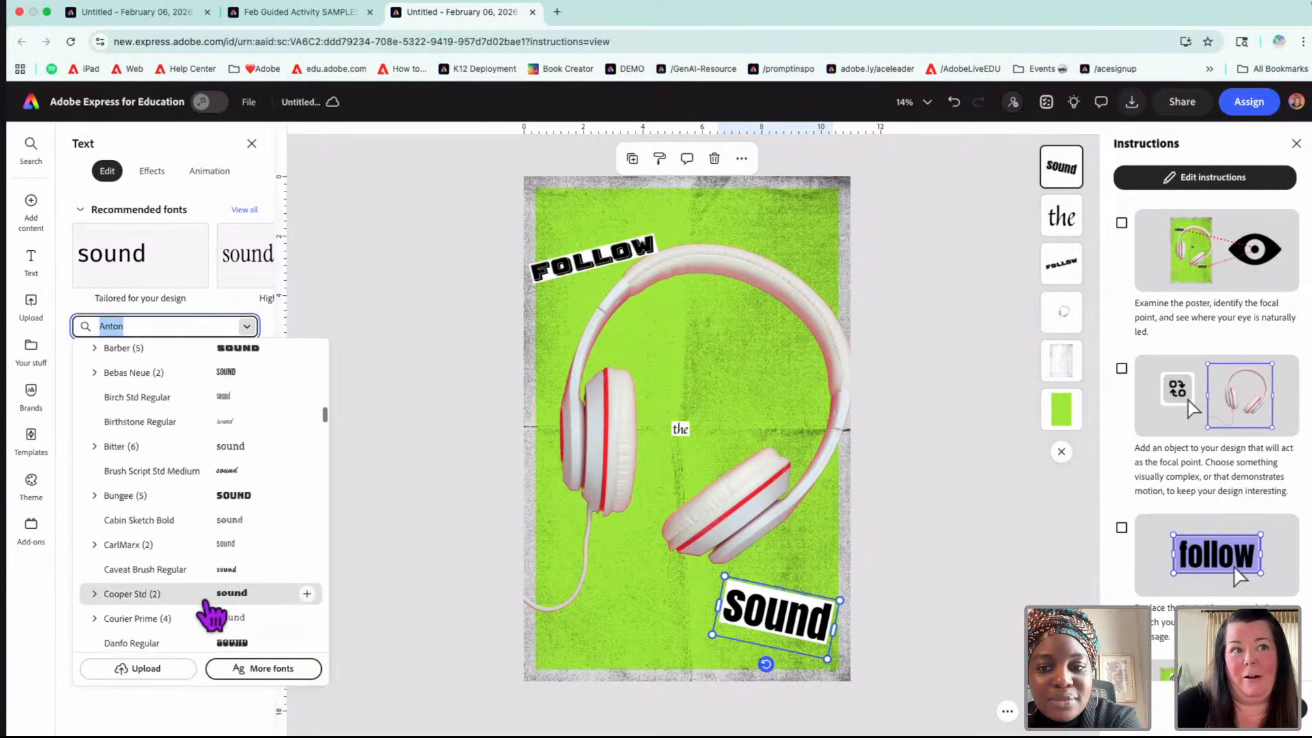
pyautogui.scroll(-3, 211, 611)
pyautogui.click(238, 464)
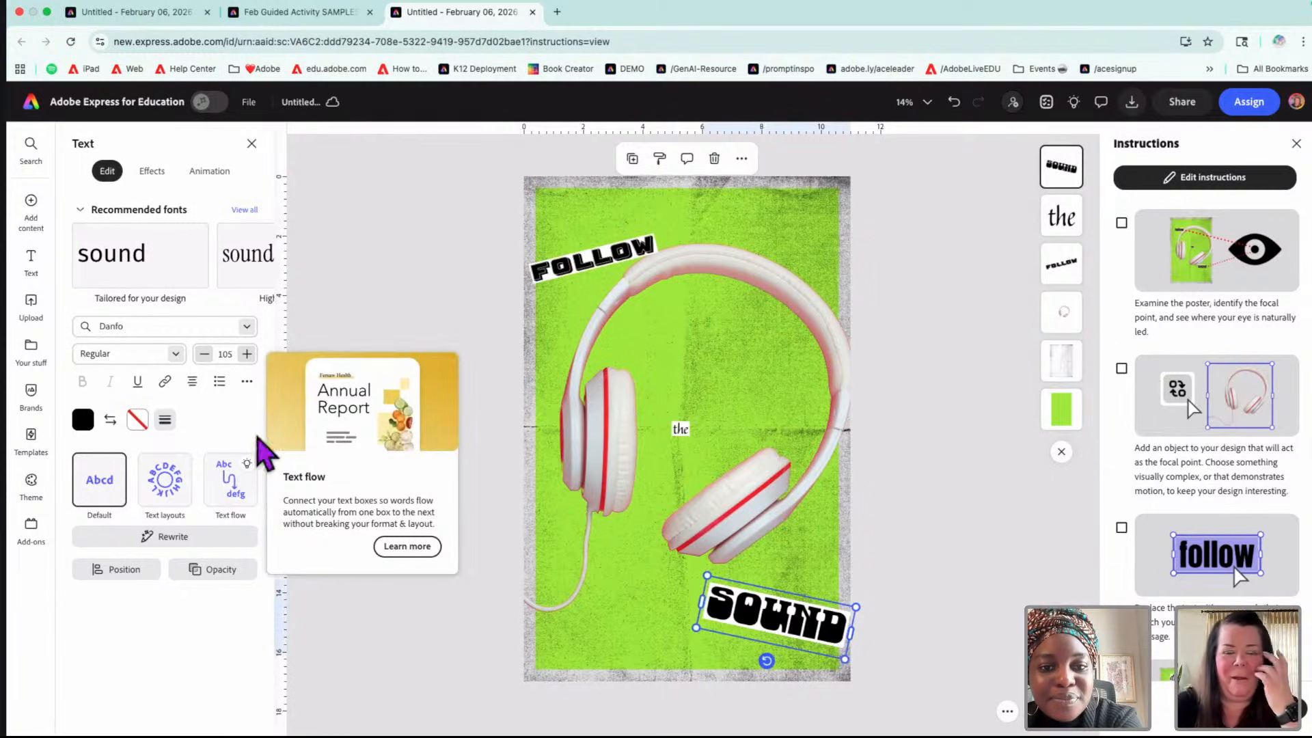
pyautogui.click(399, 617)
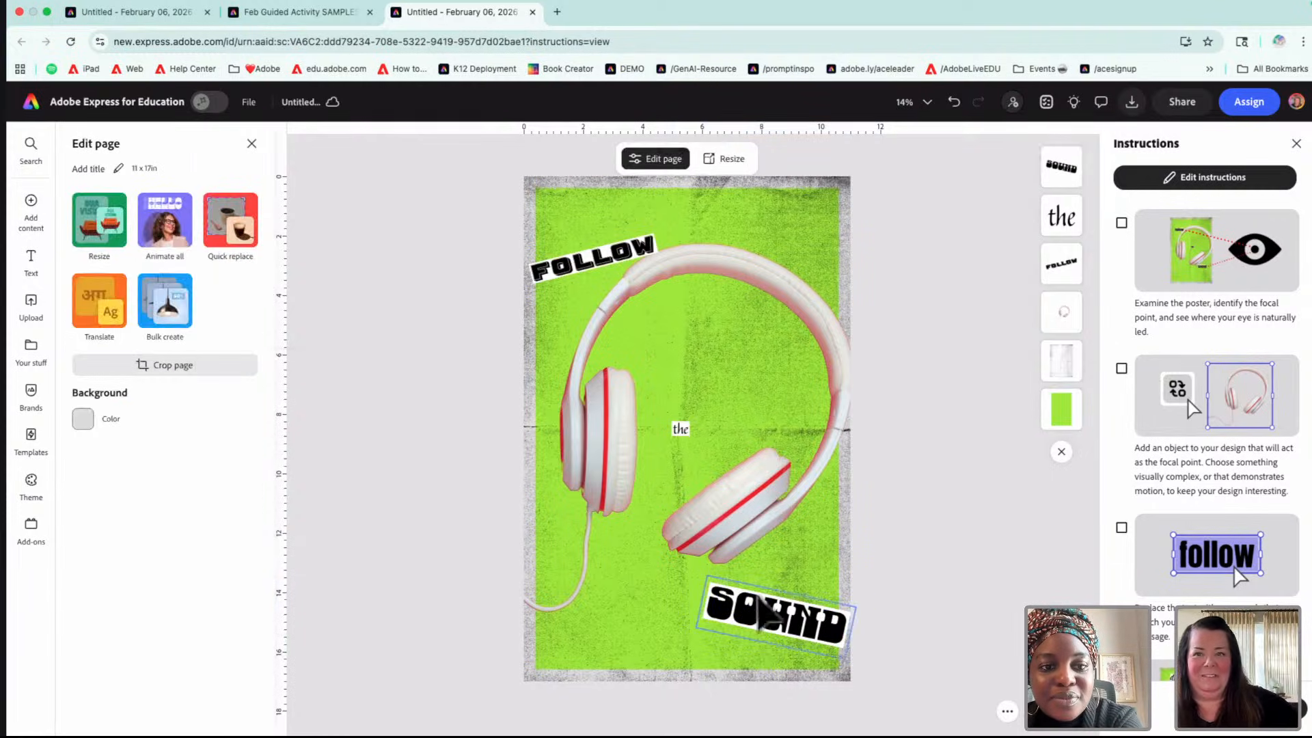
# - Nudge "sound" and "follow" slightly inward from the poster's side edges and enlarge "the" to about size 79
pyautogui.moveTo(786, 615); pyautogui.dragTo(775, 615)
pyautogui.moveTo(592, 257); pyautogui.dragTo(602, 249)
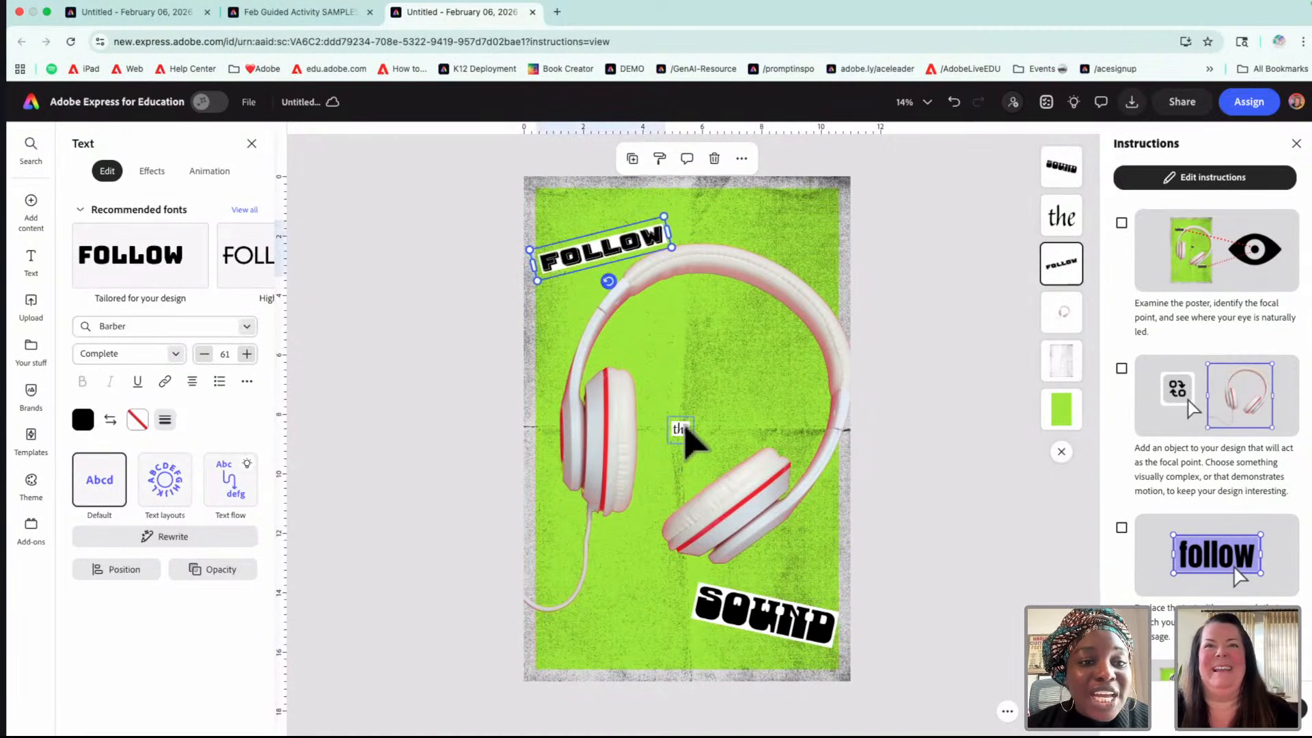
pyautogui.click(685, 425)
pyautogui.moveTo(668, 444)
pyautogui.mouseDown()
pyautogui.moveTo(656, 461)
pyautogui.moveTo(682, 434)
pyautogui.mouseUp()
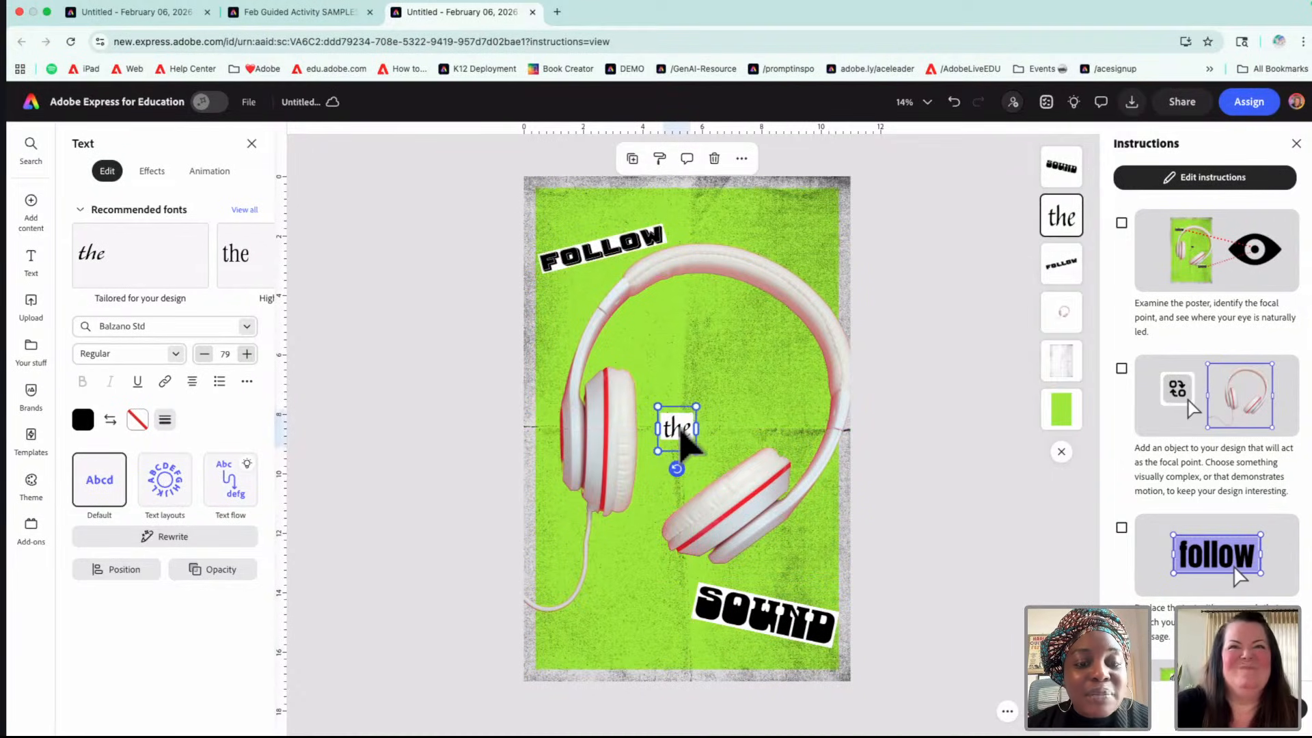
# - Apply the Bungee font tailored for the design to "follow" and set "the" in Bungee Regular as well
pyautogui.click(543, 263)
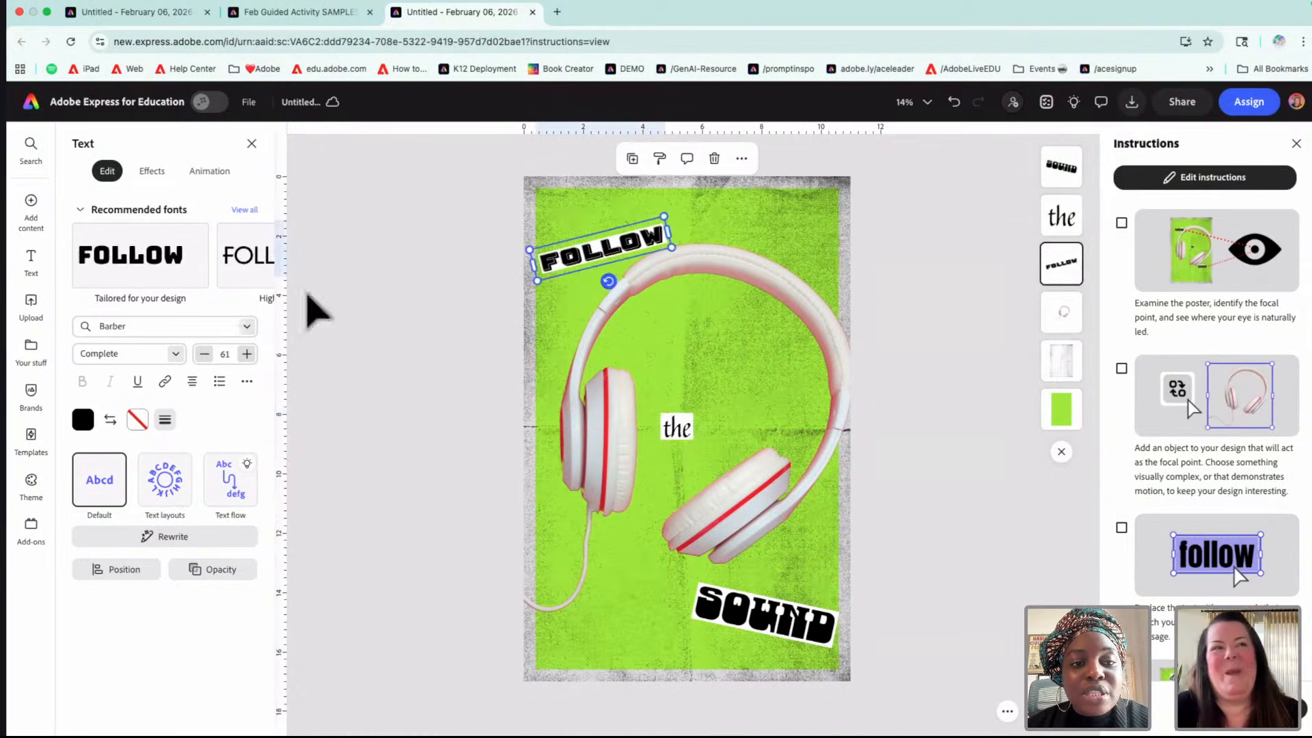
pyautogui.click(152, 270)
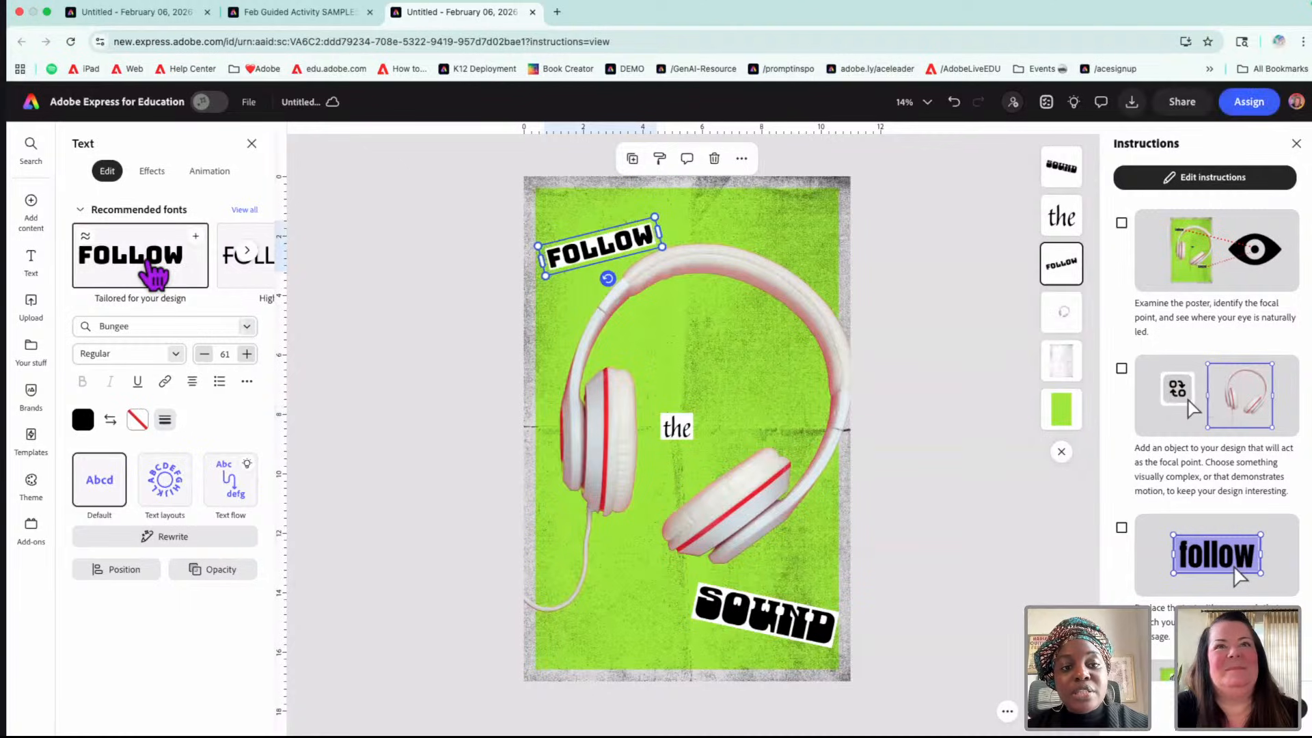
pyautogui.click(676, 437)
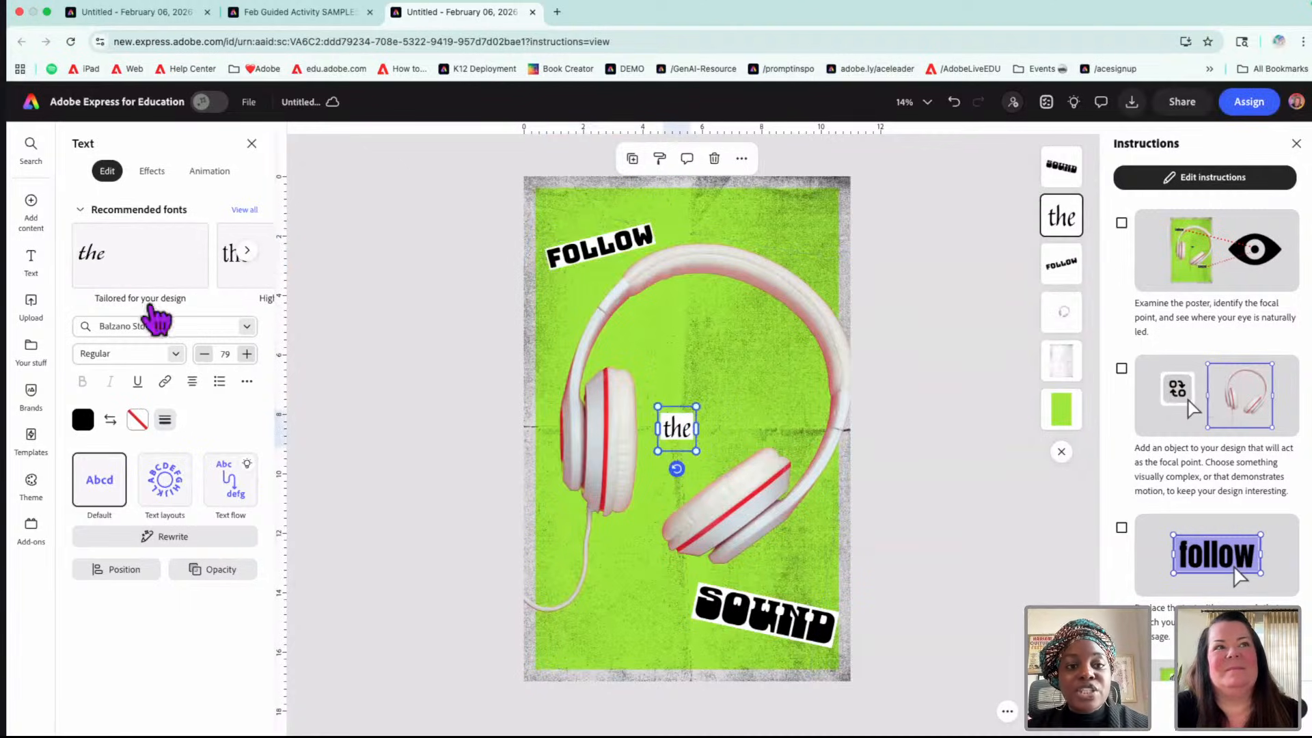
pyautogui.click(247, 327)
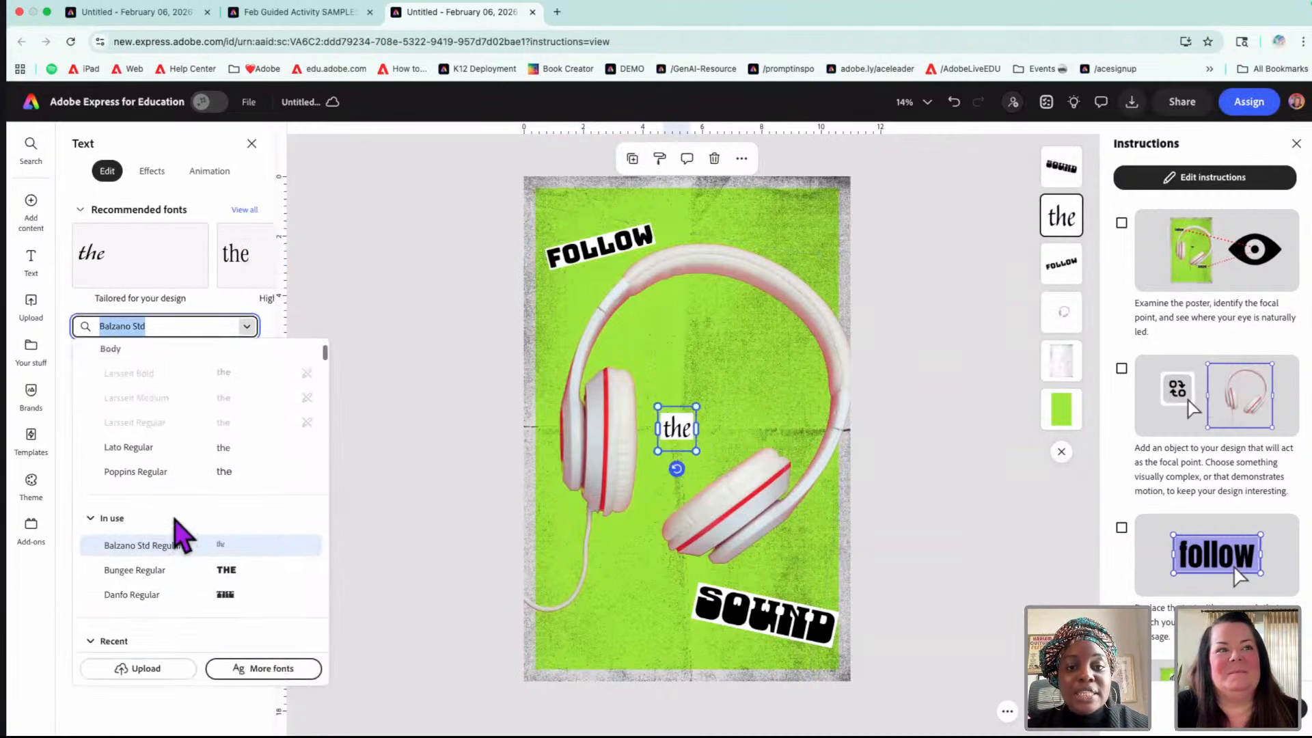
pyautogui.scroll(-1, 176, 536)
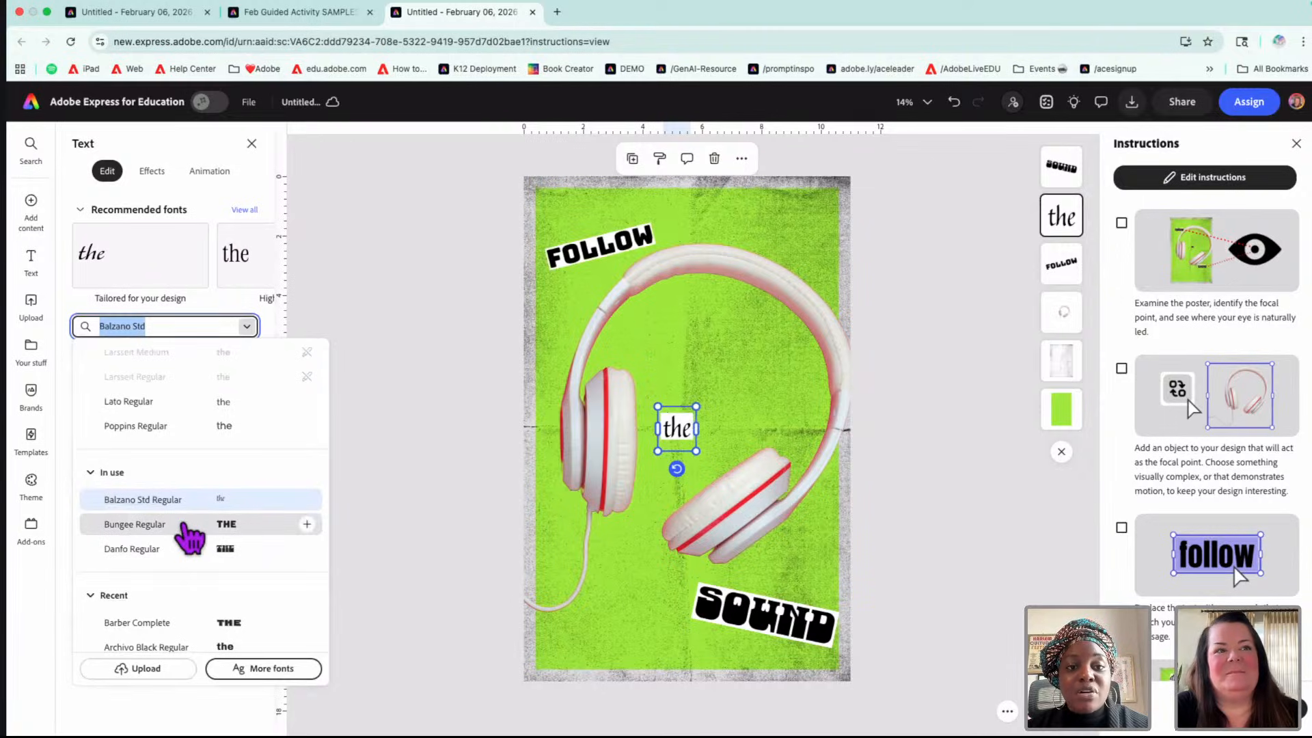
pyautogui.click(185, 524)
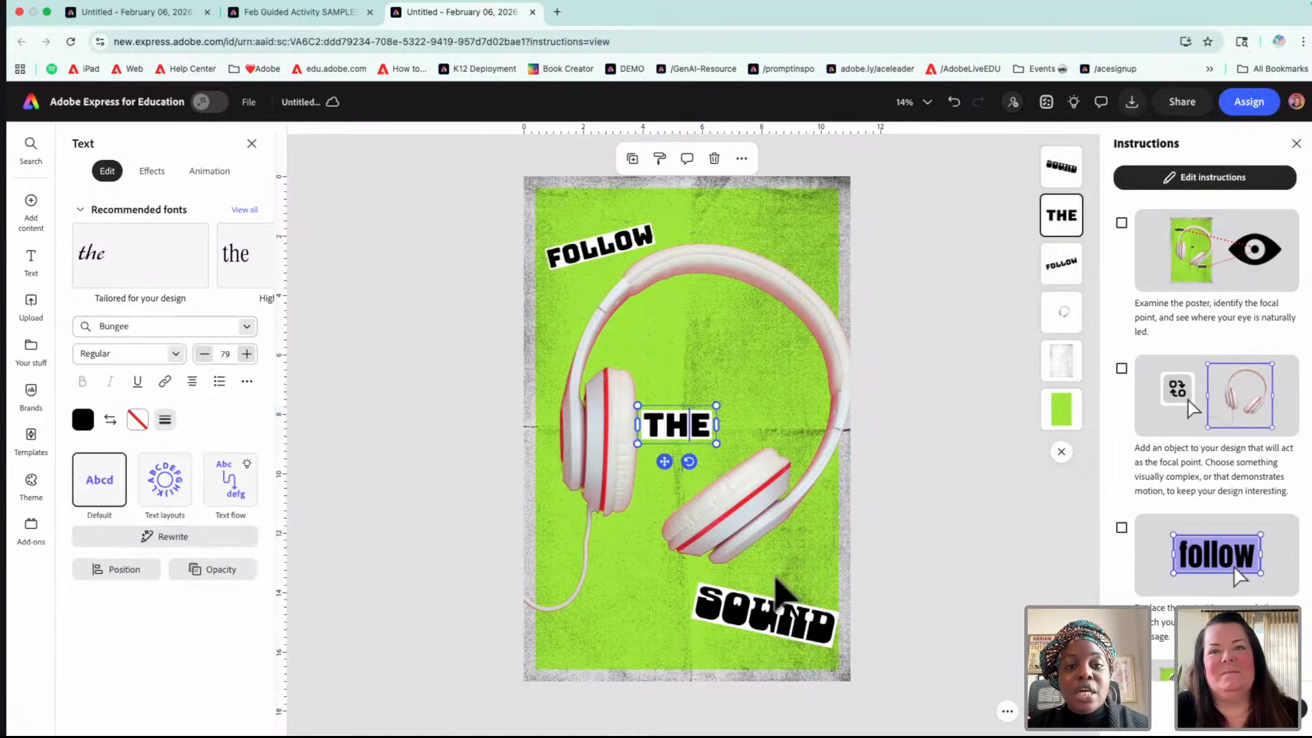
# - Set the word "sound" in Bungee Regular, picked from the fonts in use
pyautogui.click(752, 618)
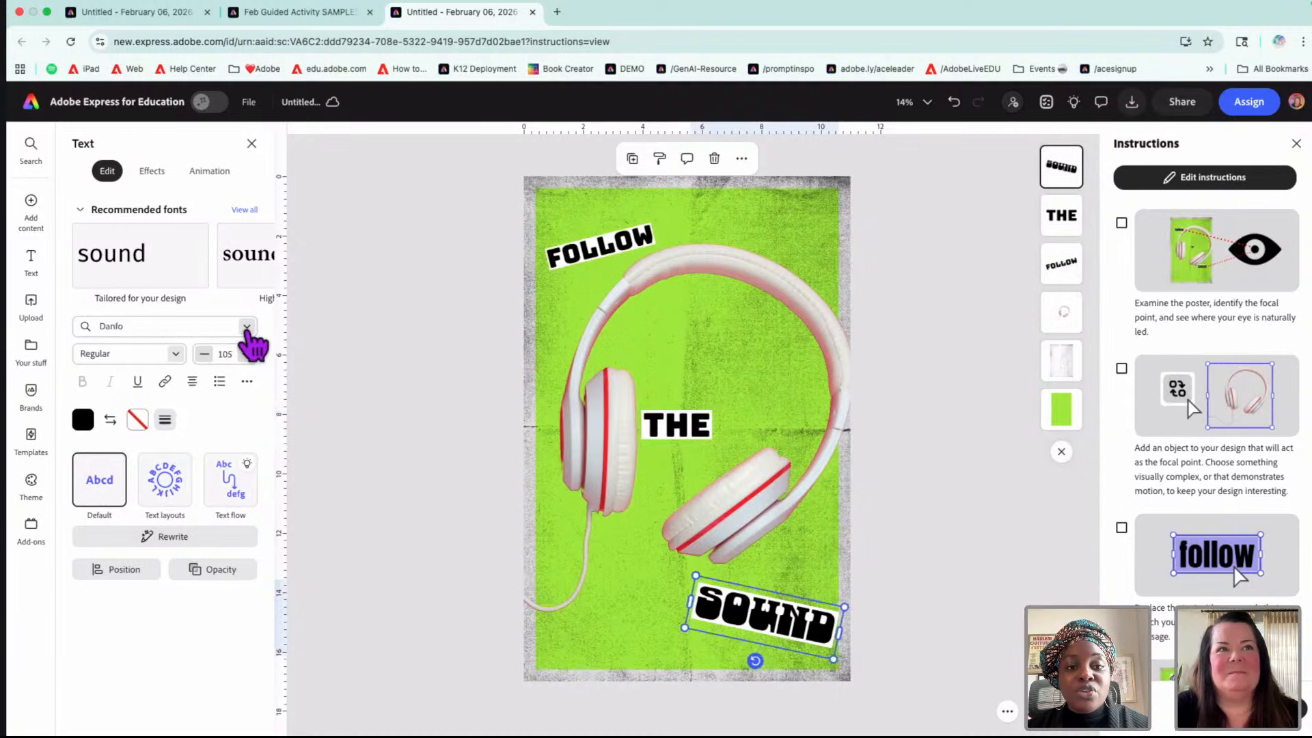
pyautogui.click(246, 327)
pyautogui.scroll(-2, 205, 598)
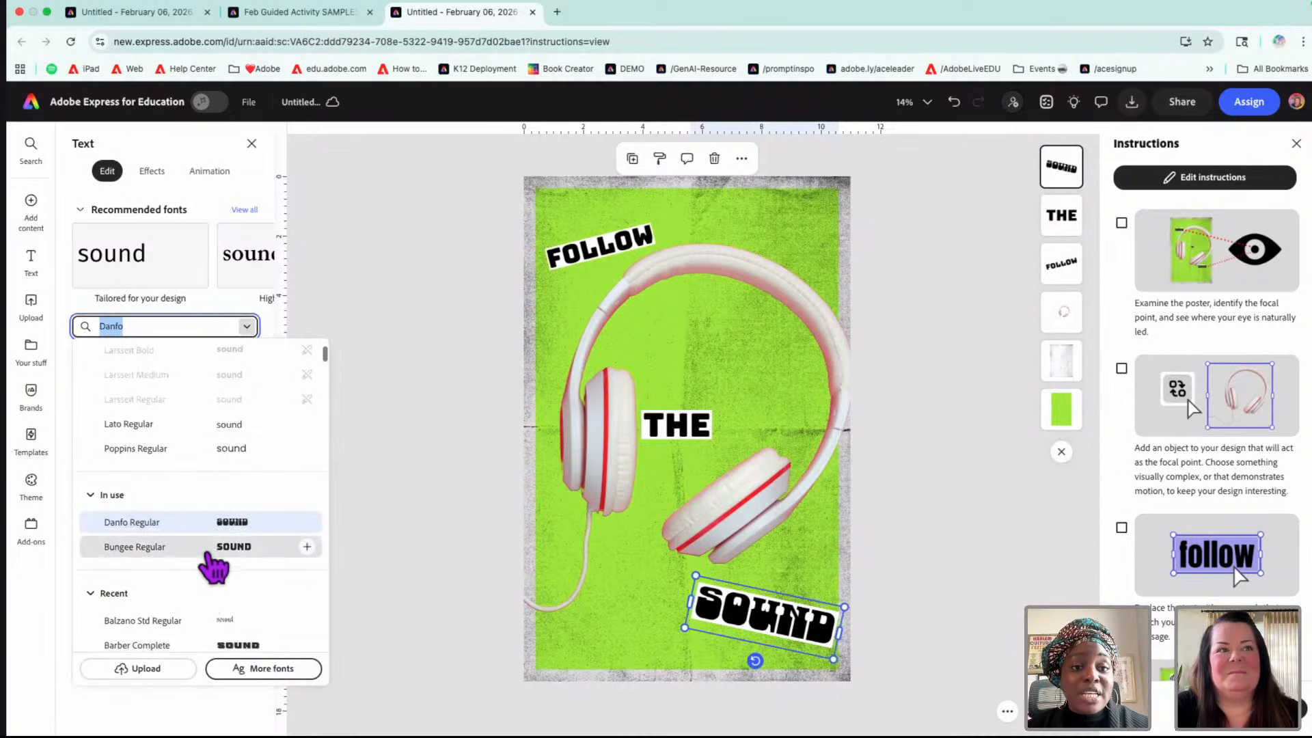
pyautogui.click(207, 555)
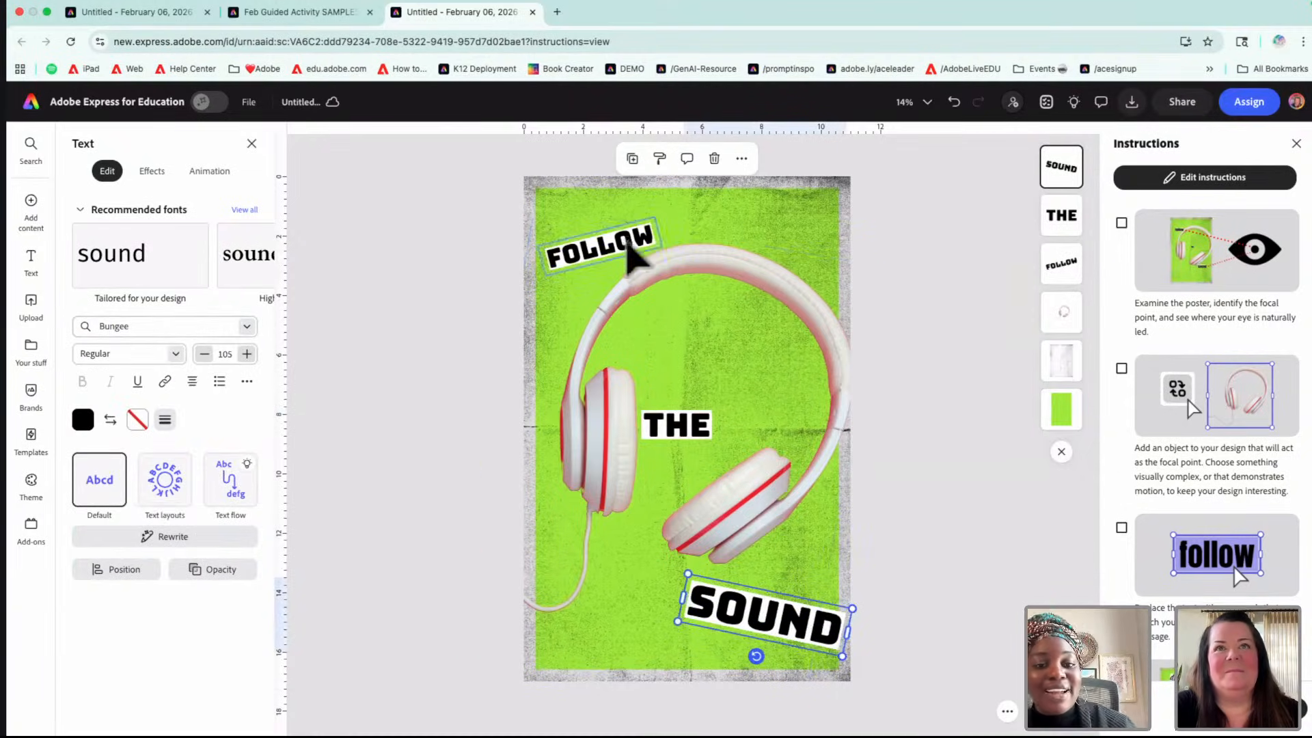
# - Shrink the word "follow" near the headband and reduce "the" to about size 43
pyautogui.click(649, 236)
pyautogui.moveTo(654, 216); pyautogui.dragTo(598, 244)
pyautogui.click(684, 429)
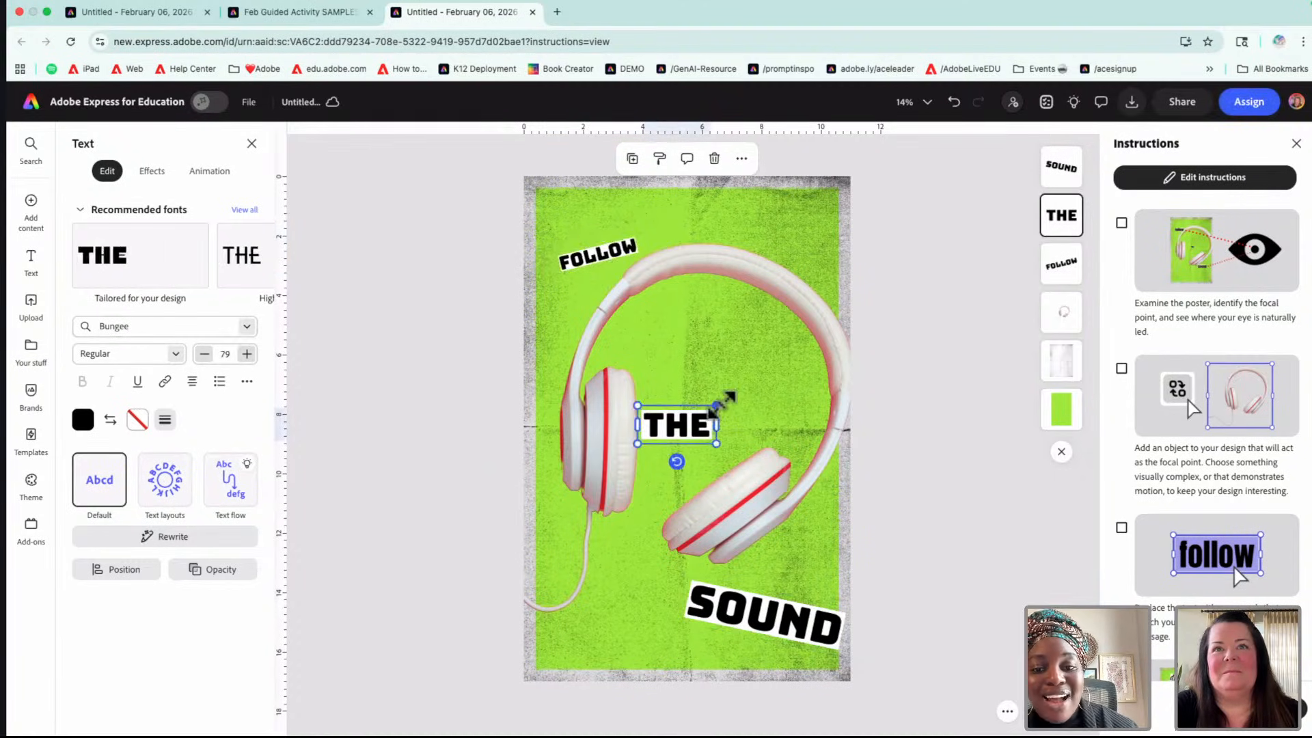
pyautogui.moveTo(718, 402); pyautogui.dragTo(688, 441)
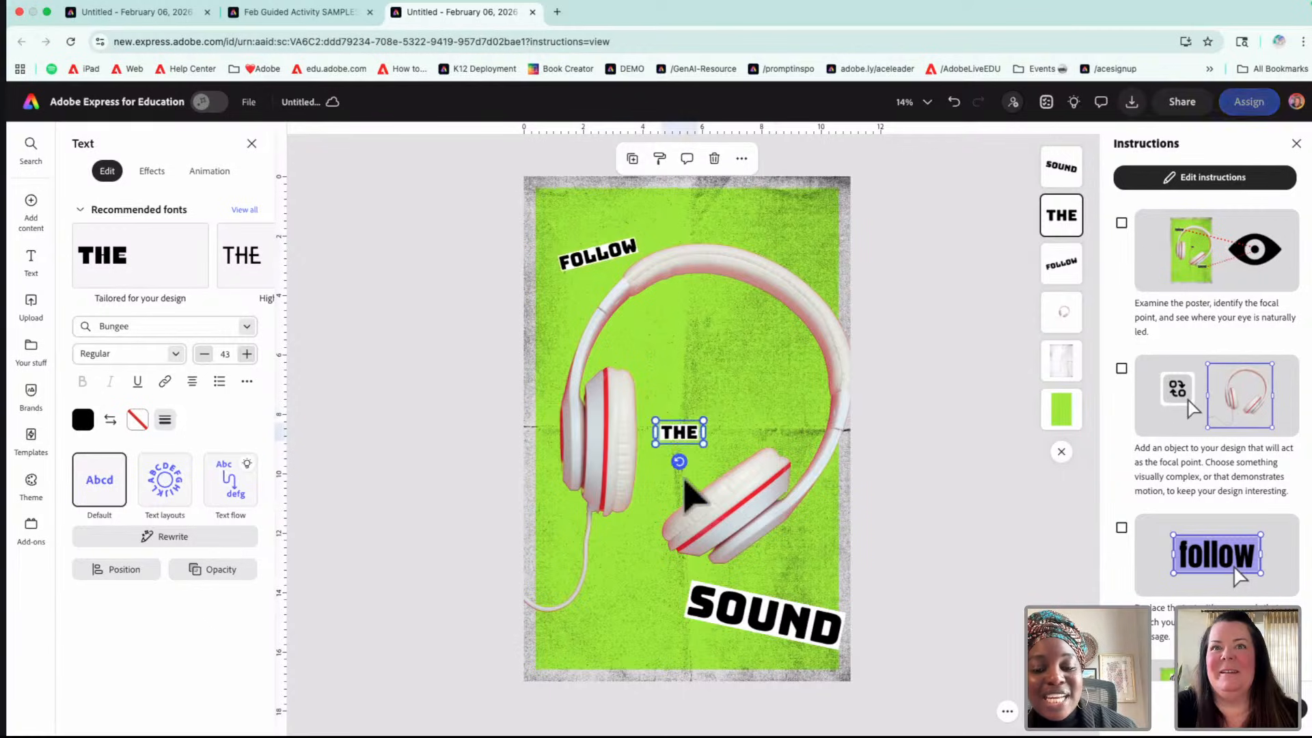
# - Reduce the word "sound" to about size 77, move it up closer to the headphones and deselect it
pyautogui.click(745, 635)
pyautogui.moveTo(681, 566); pyautogui.dragTo(712, 595)
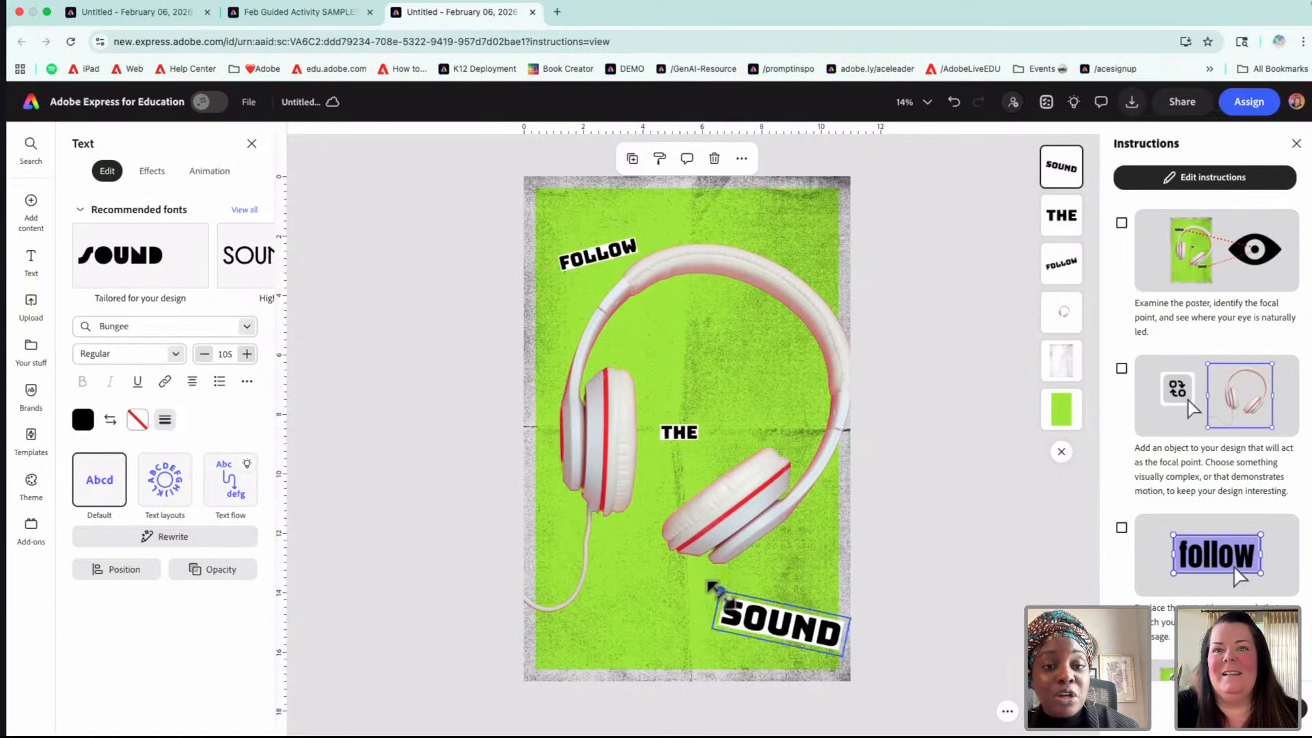
pyautogui.moveTo(785, 647); pyautogui.dragTo(763, 602)
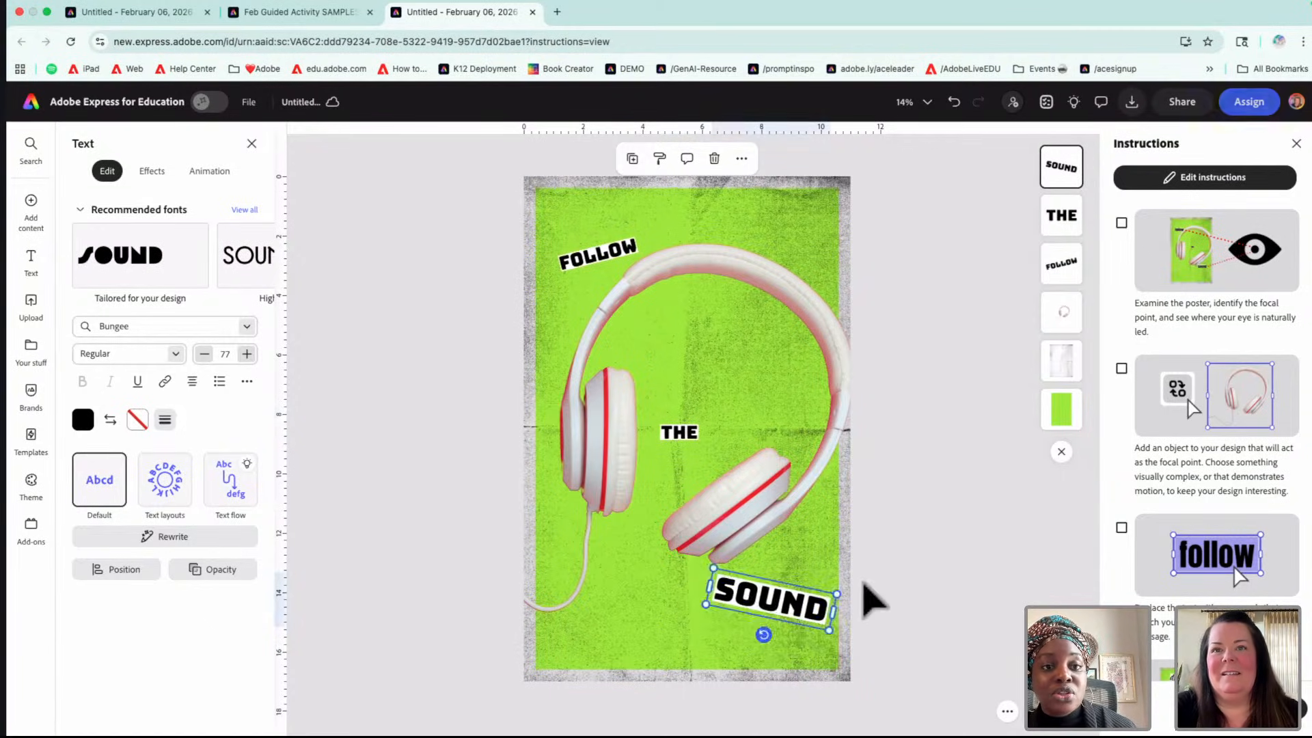
pyautogui.click(934, 597)
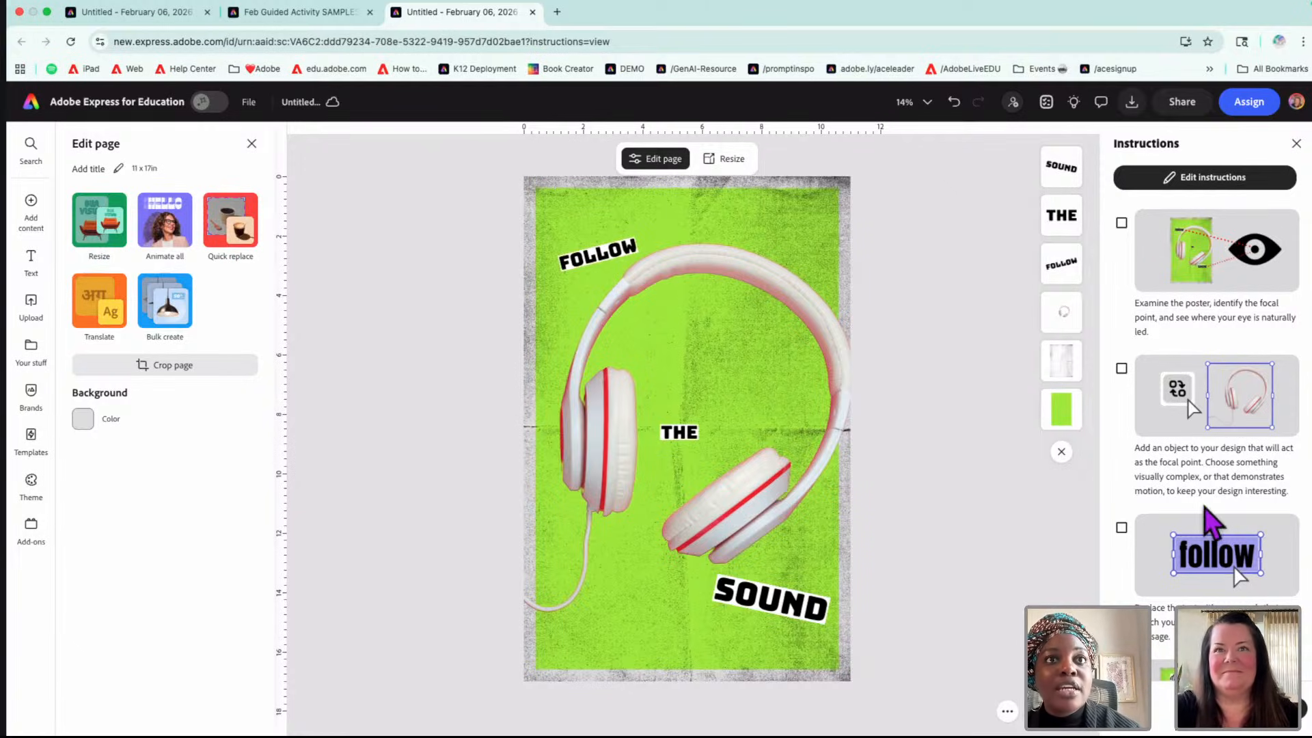
# - Review the activity instructions on replacing text and comparing versions, and switch to the Feb Guided Activity SAMPLES design
pyautogui.scroll(-5, 1206, 510)
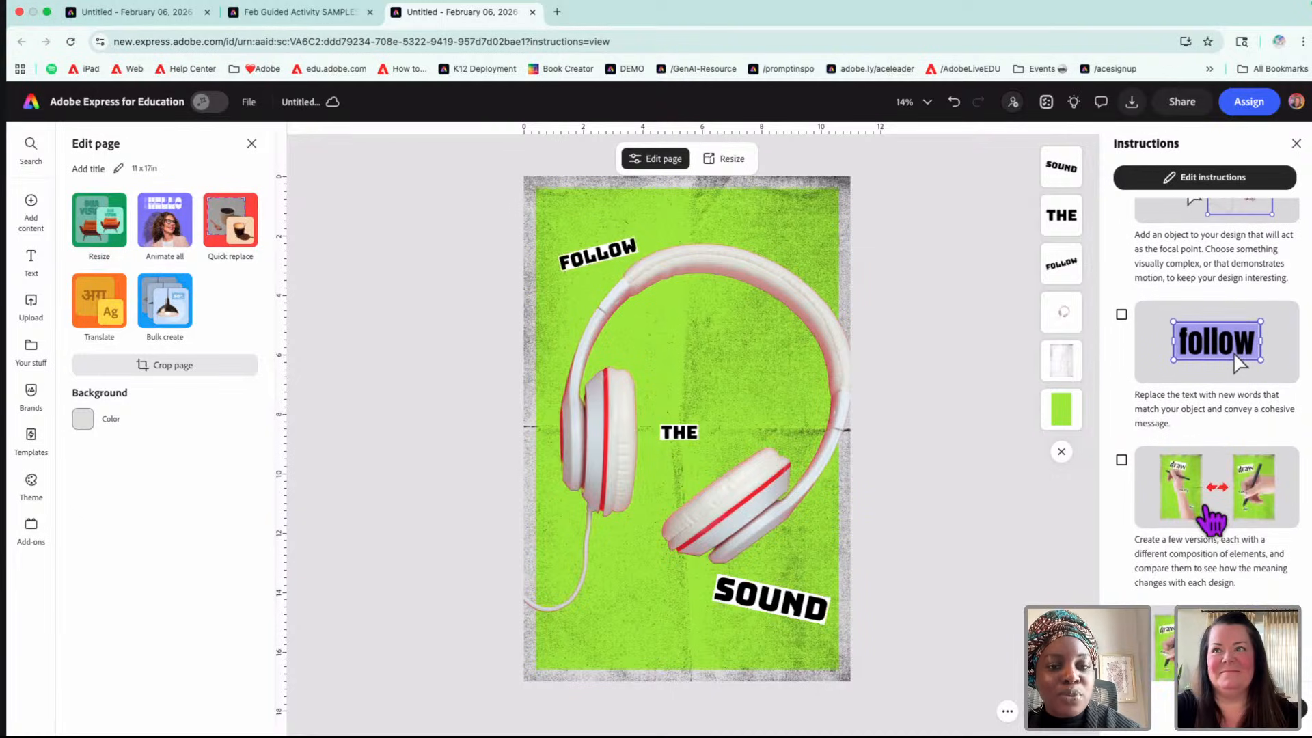
pyautogui.scroll(-1, 1209, 520)
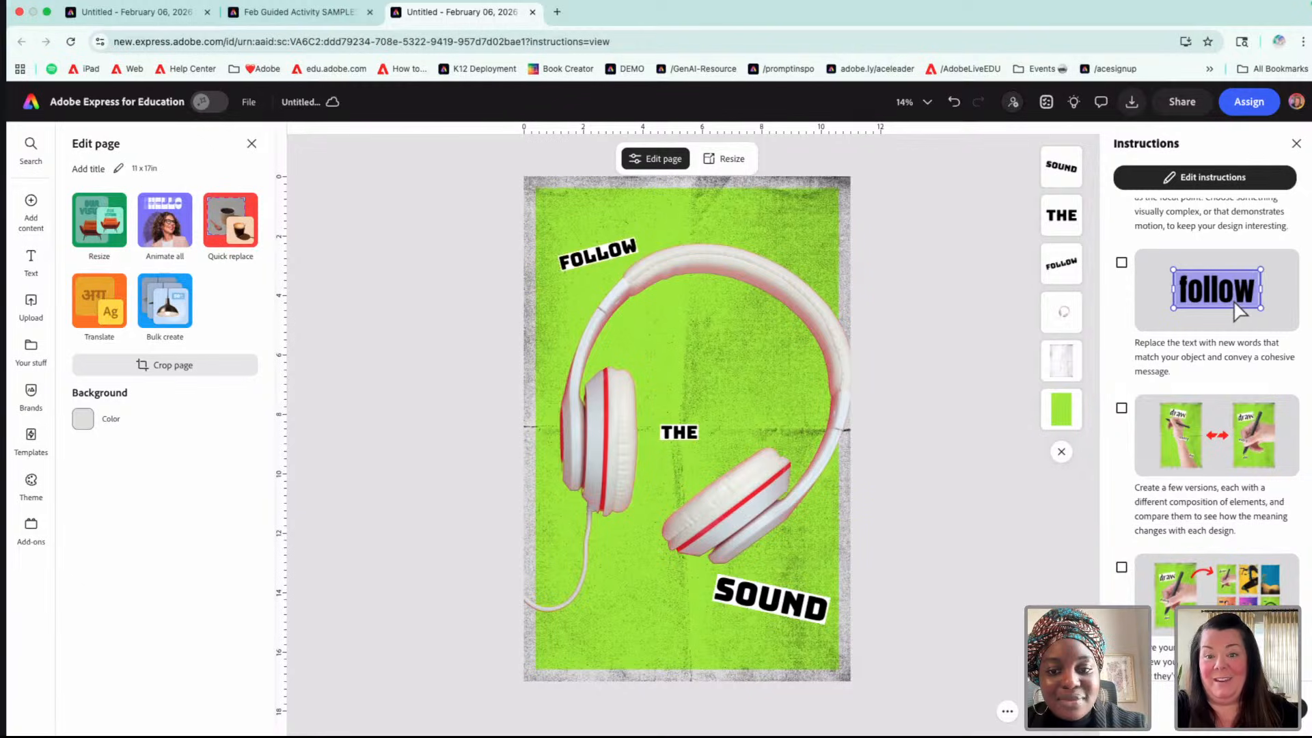
pyautogui.click(298, 12)
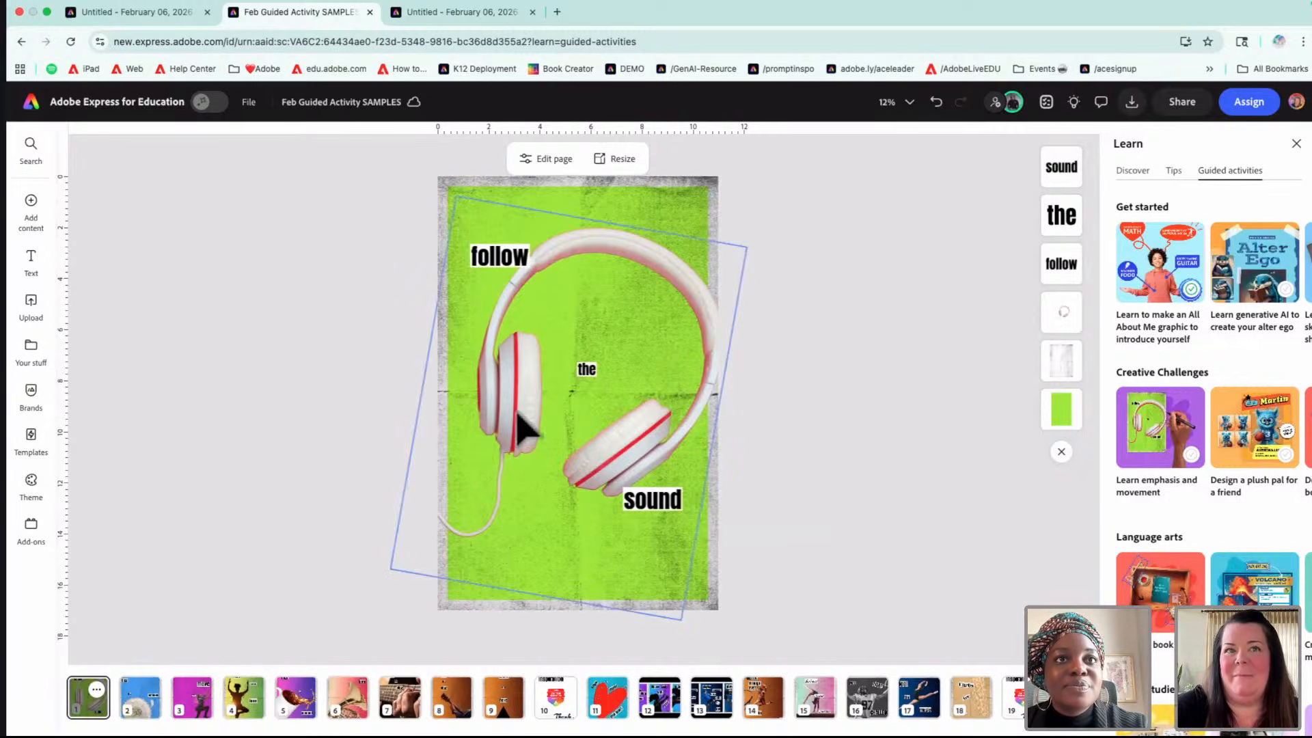
# - Search the stock photos for "headphones" and replace the poster's white headphones with the black over-ear pair
pyautogui.click(509, 437)
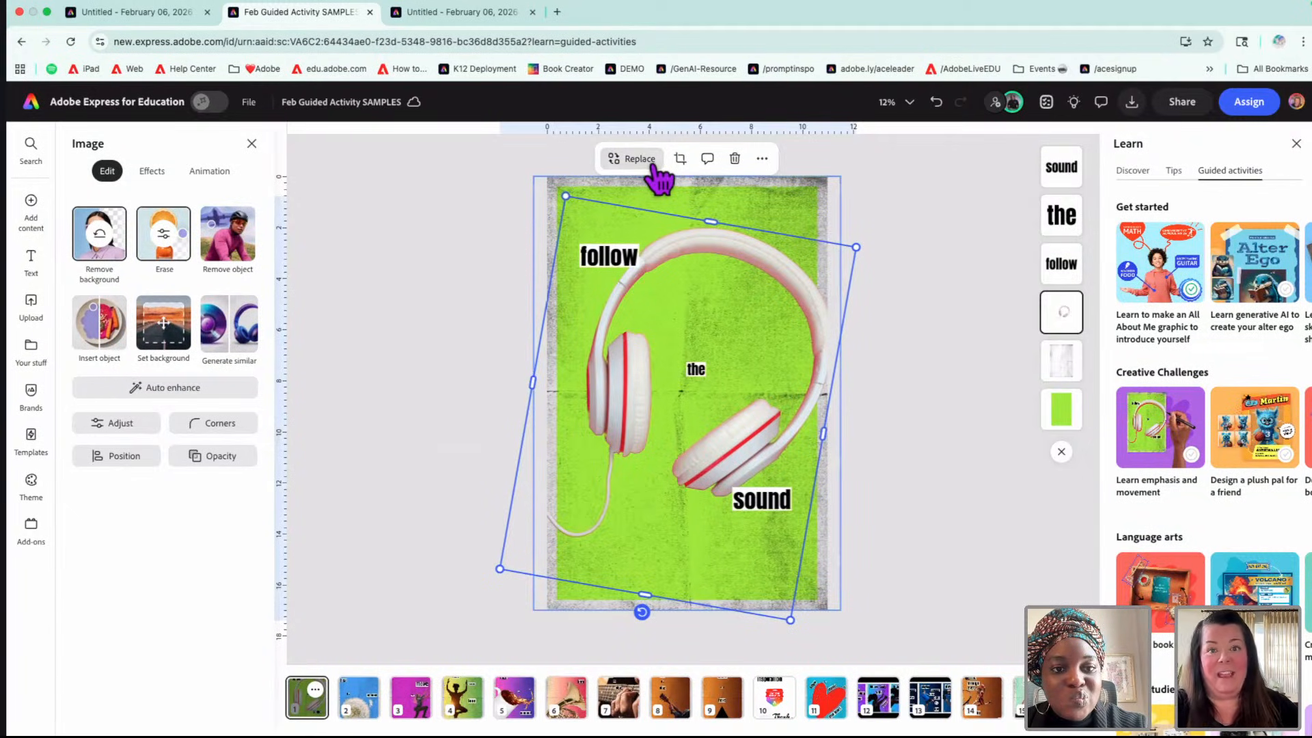
pyautogui.click(658, 179)
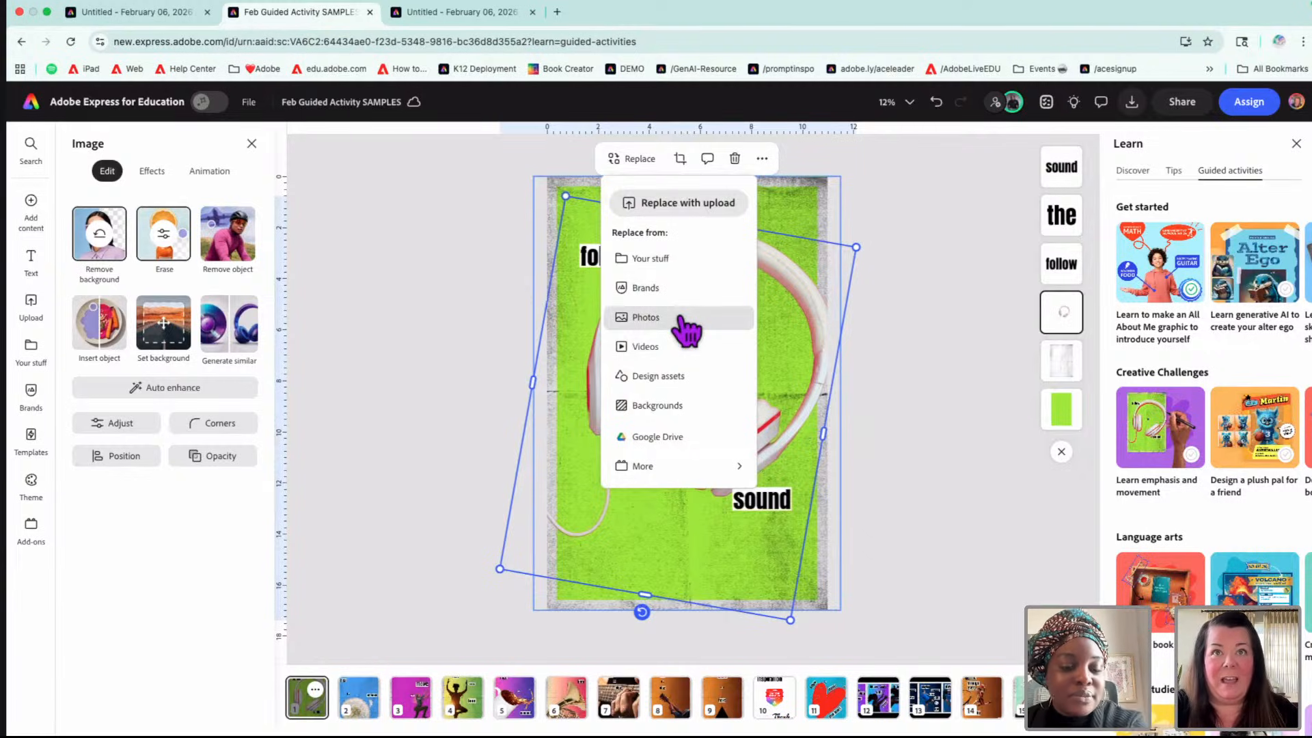
pyautogui.click(685, 319)
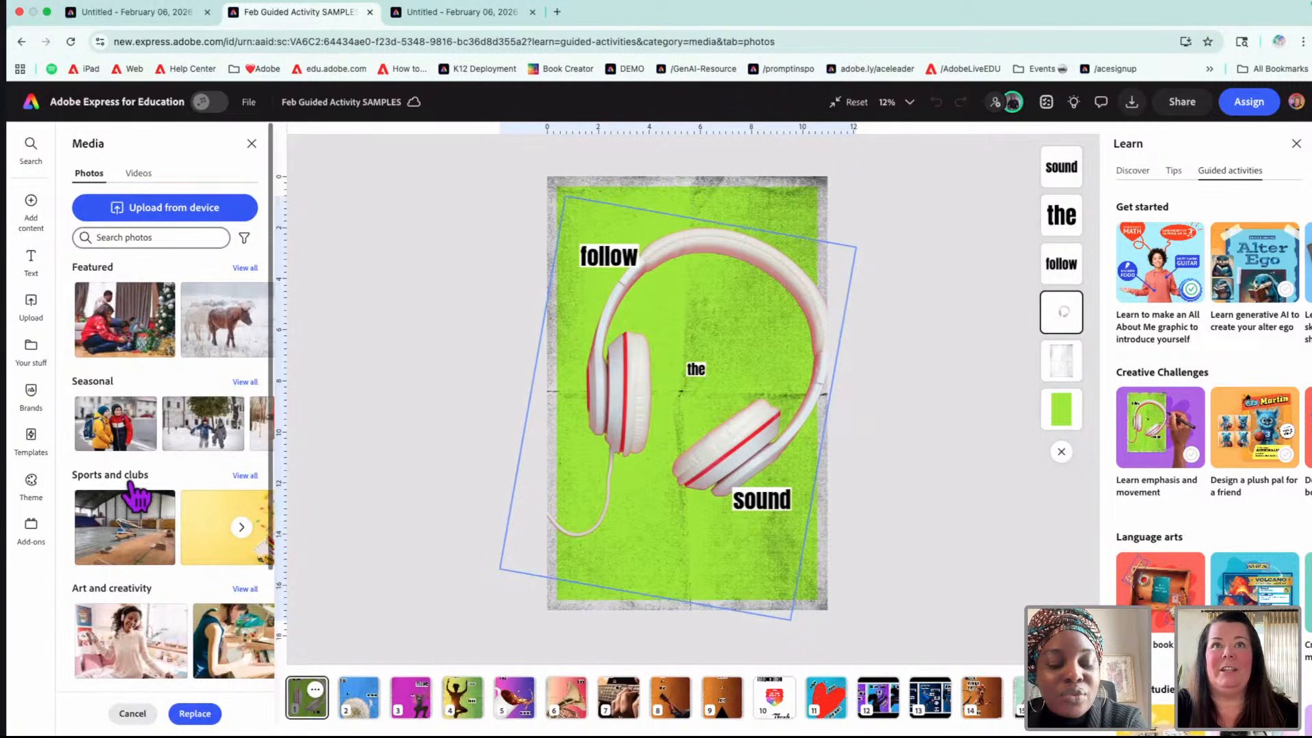
pyautogui.click(148, 238)
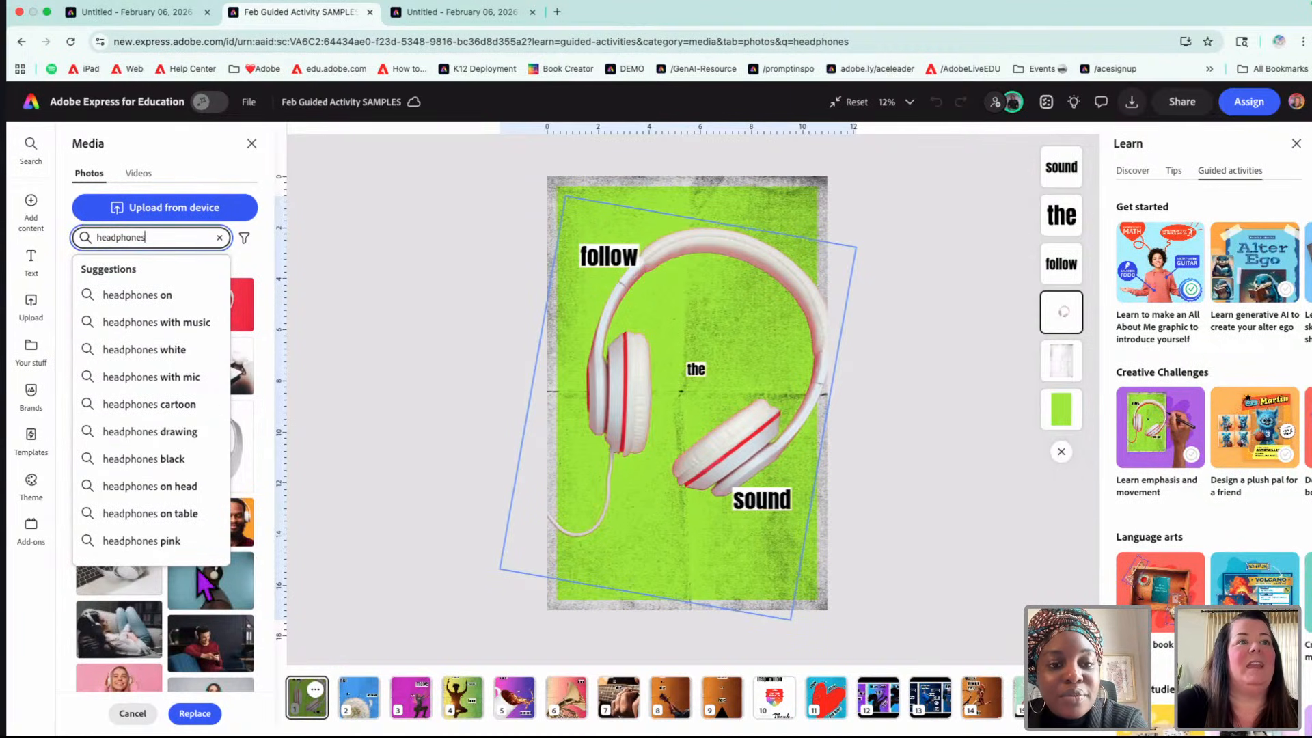
pyautogui.scroll(-5, 205, 595)
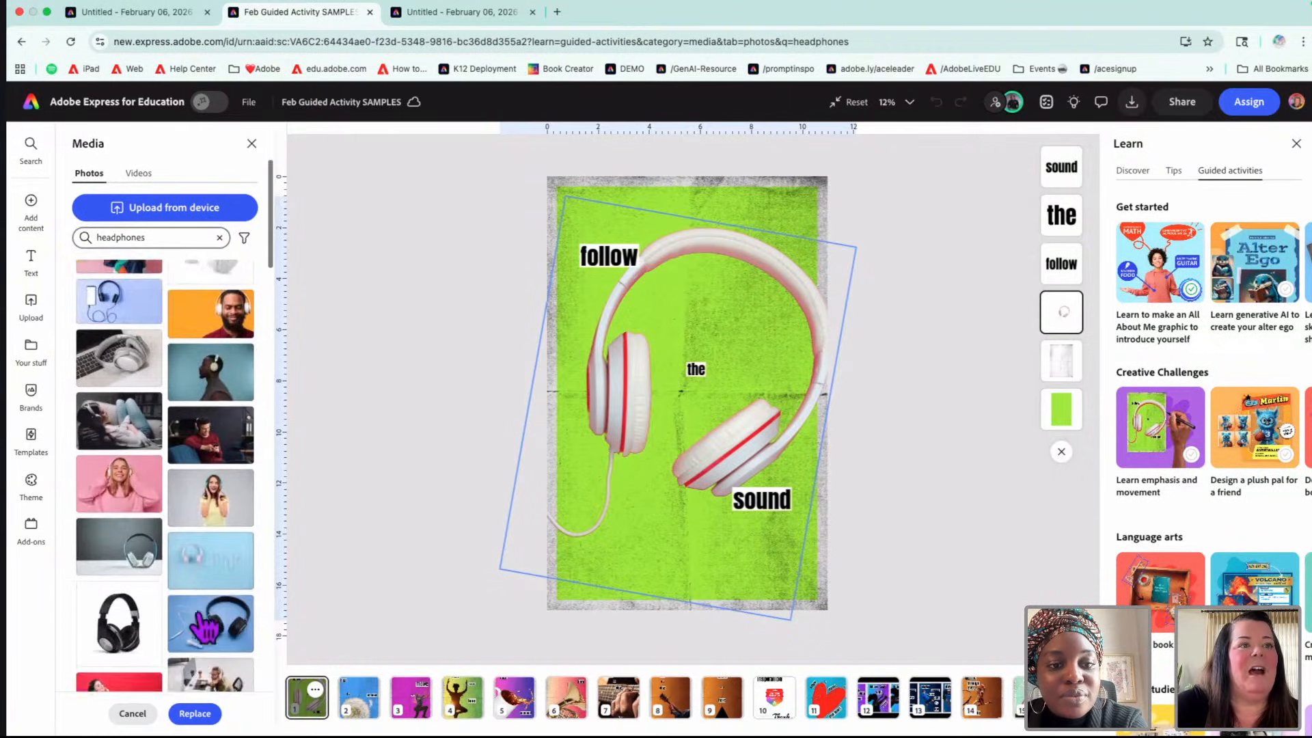
pyautogui.scroll(-1, 205, 633)
pyautogui.scroll(-3, 171, 625)
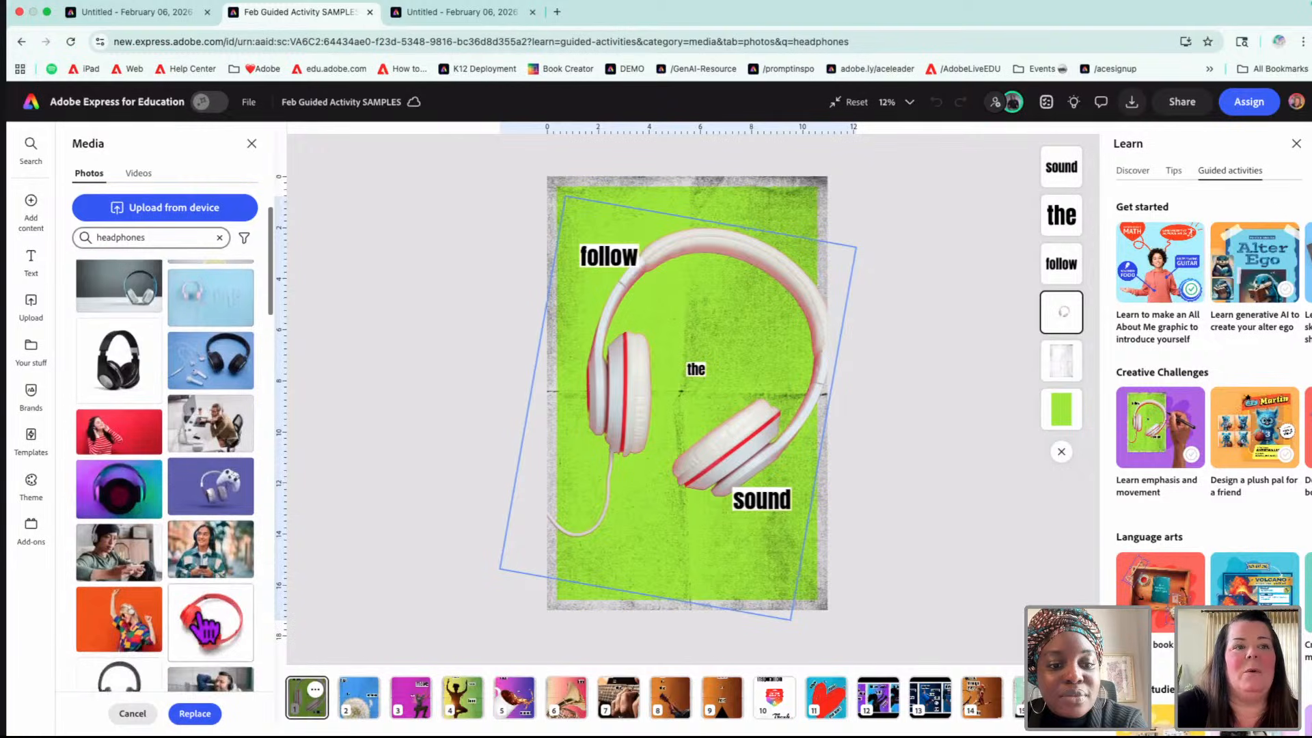
pyautogui.click(124, 632)
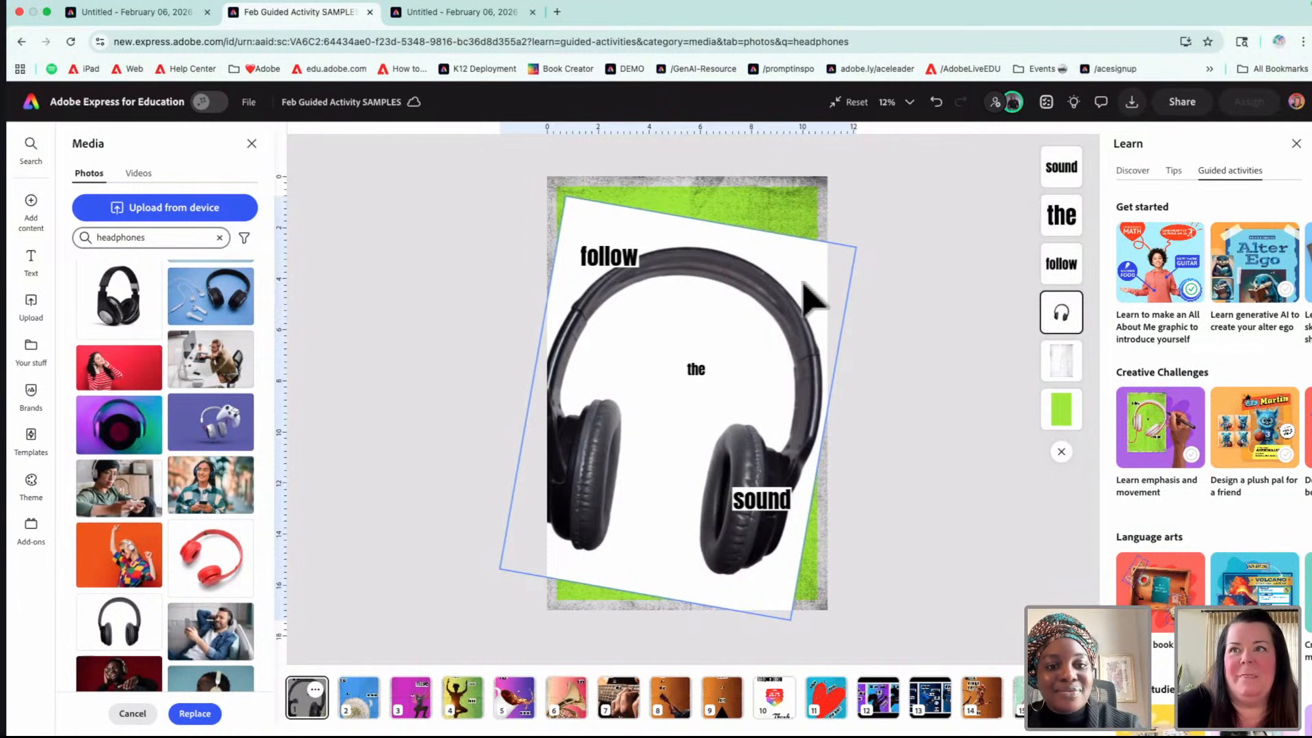
# - Remove the black headphones' background, then shrink the image and shift it toward the poster's right edge
pyautogui.click(794, 272)
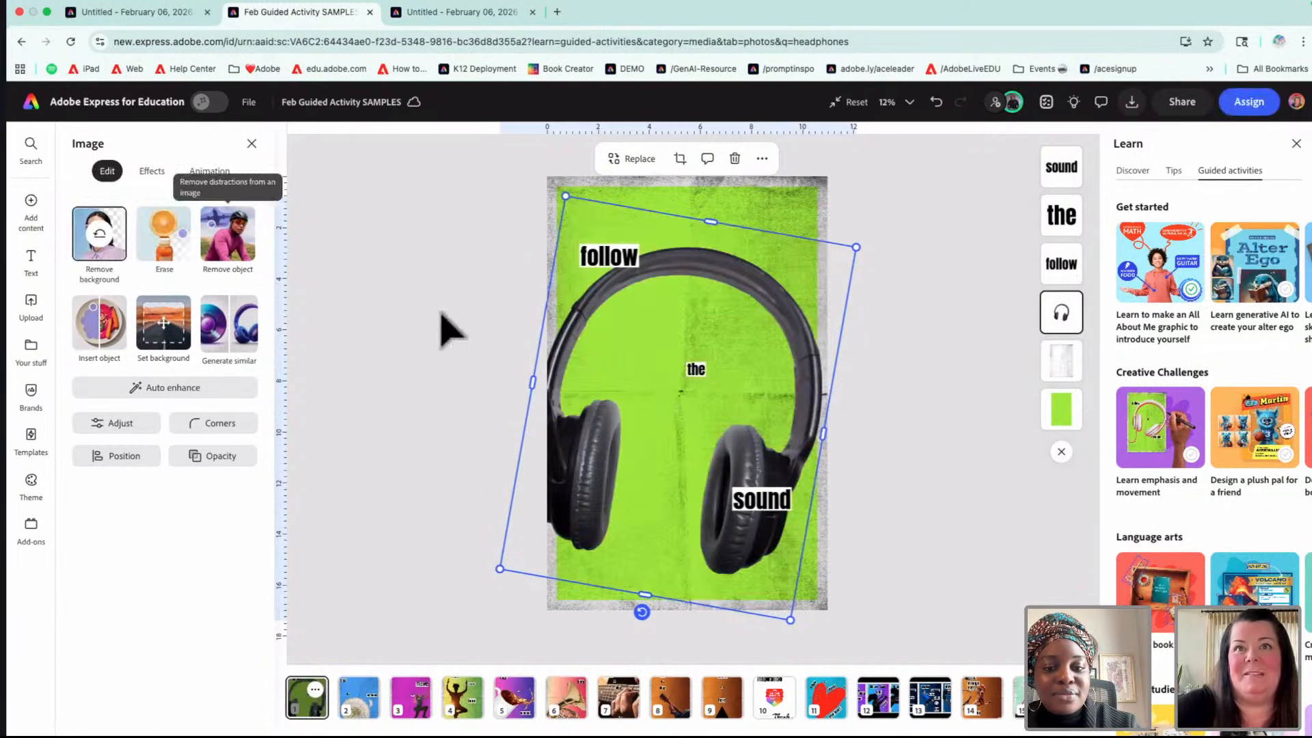
pyautogui.moveTo(856, 249); pyautogui.dragTo(803, 295)
pyautogui.moveTo(758, 355); pyautogui.dragTo(840, 329)
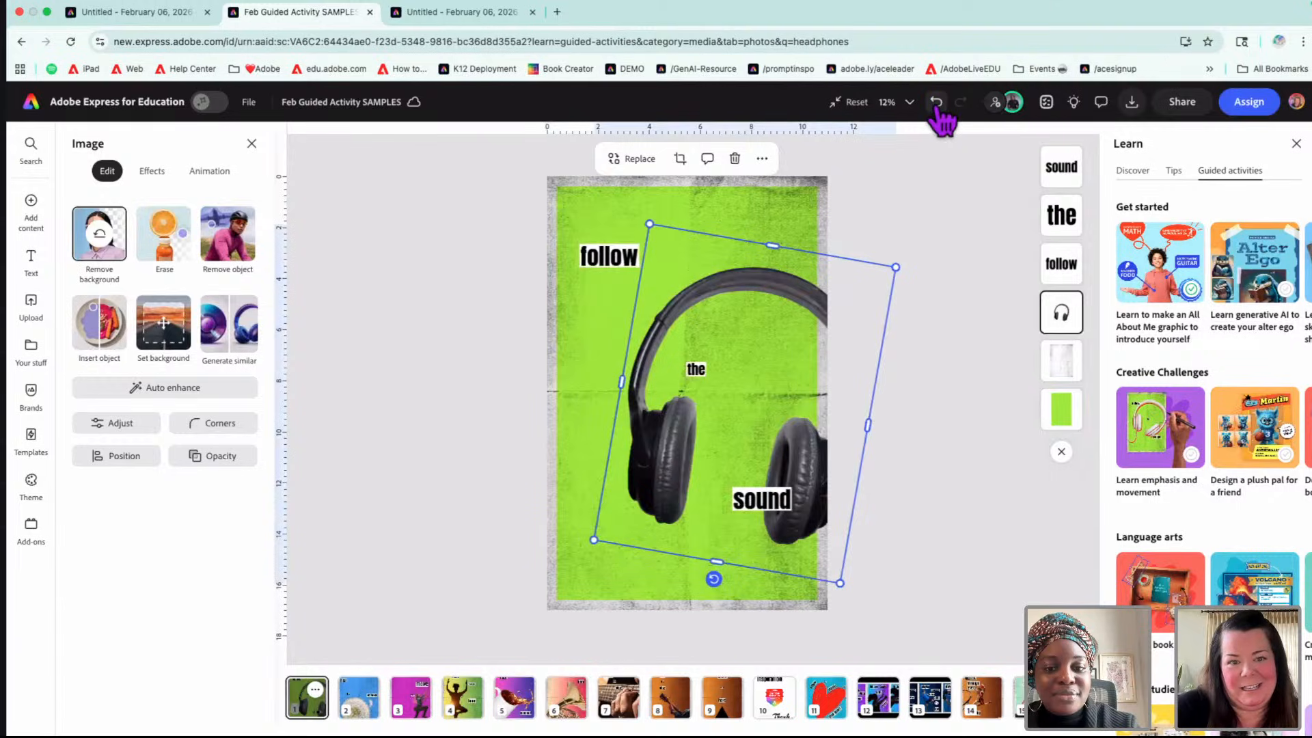
# - Undo the move, resize, background removal and image replacement to restore the white headphones
pyautogui.click(937, 106)
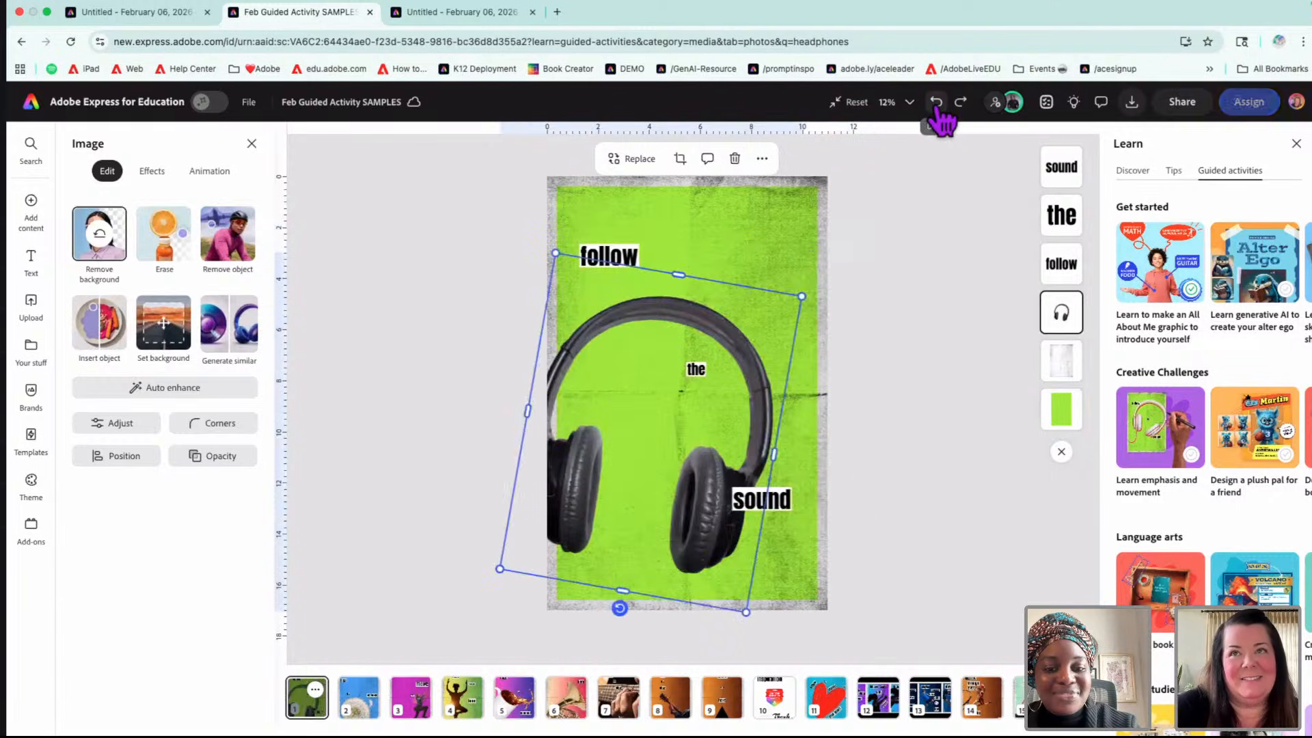
pyautogui.click(937, 106)
pyautogui.click(937, 106)
pyautogui.click(936, 106)
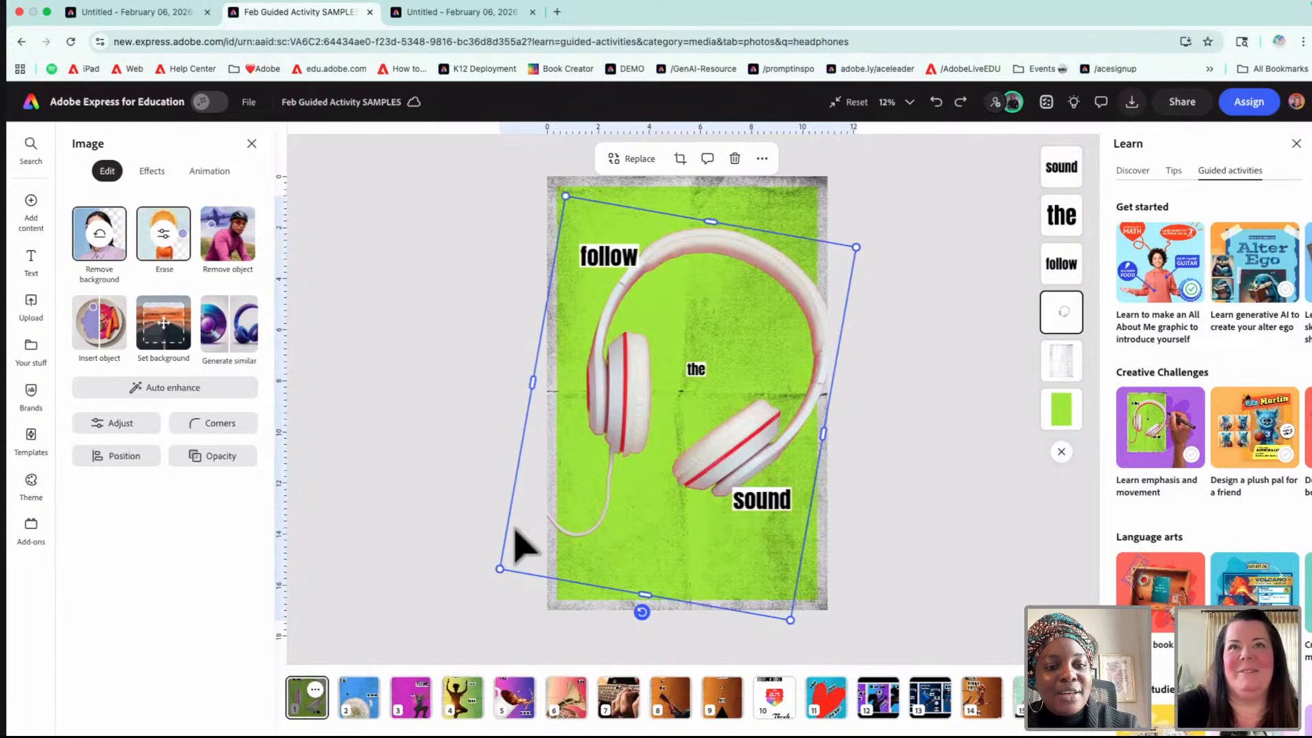
pyautogui.click(937, 103)
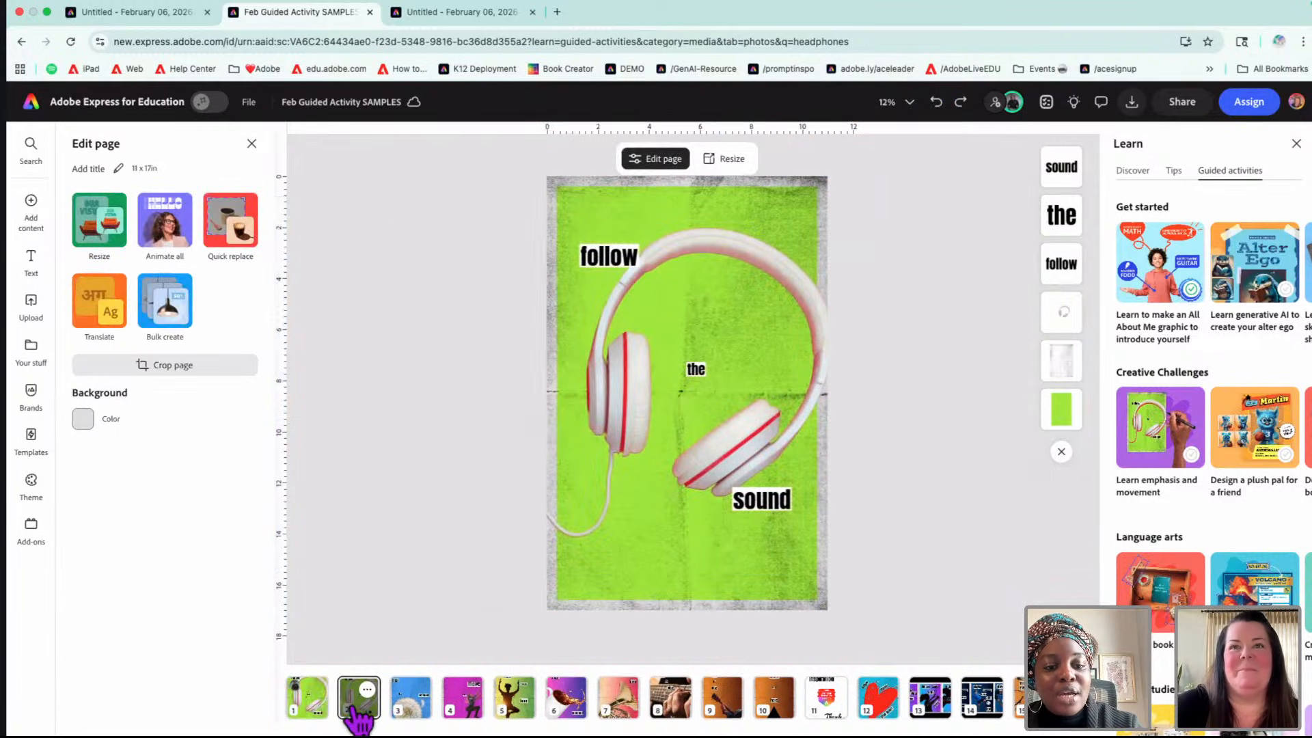
# - Enlarge the white headphones on page 2 and shift them up and right so they run off the poster's edge
pyautogui.click(624, 428)
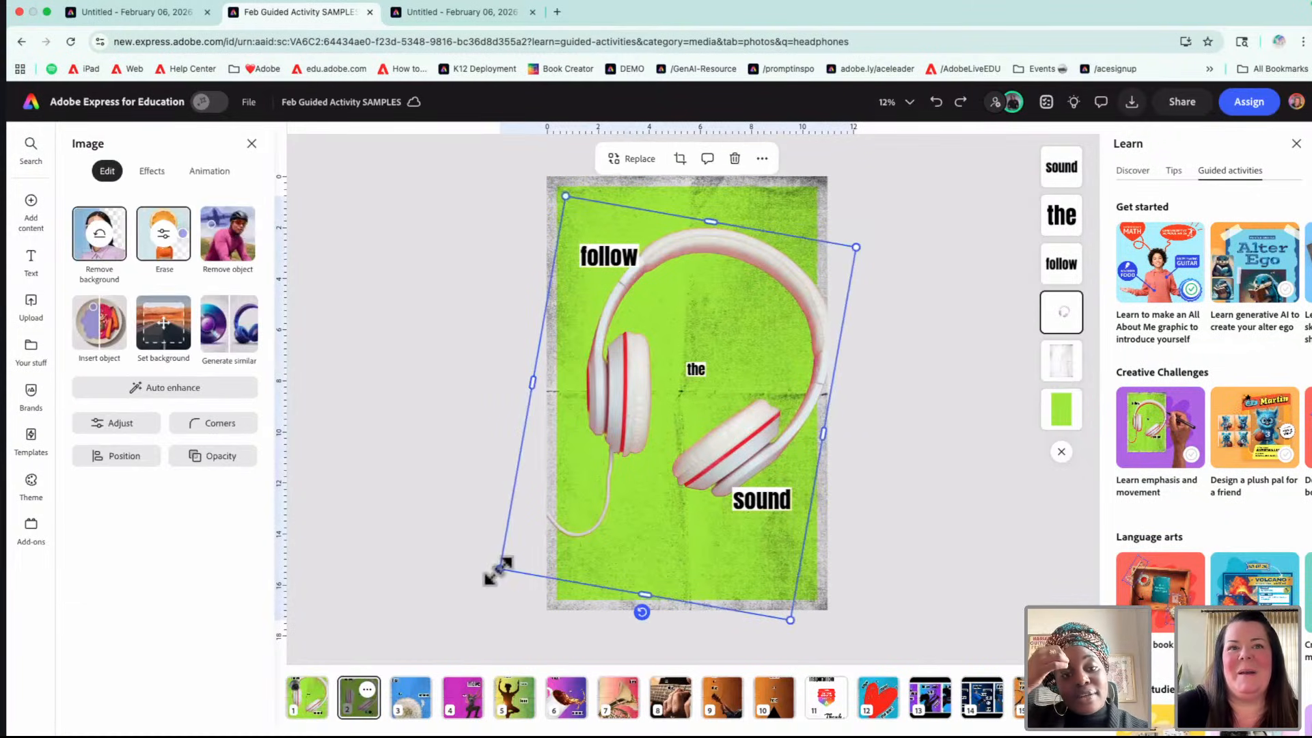
pyautogui.moveTo(497, 571); pyautogui.dragTo(412, 662)
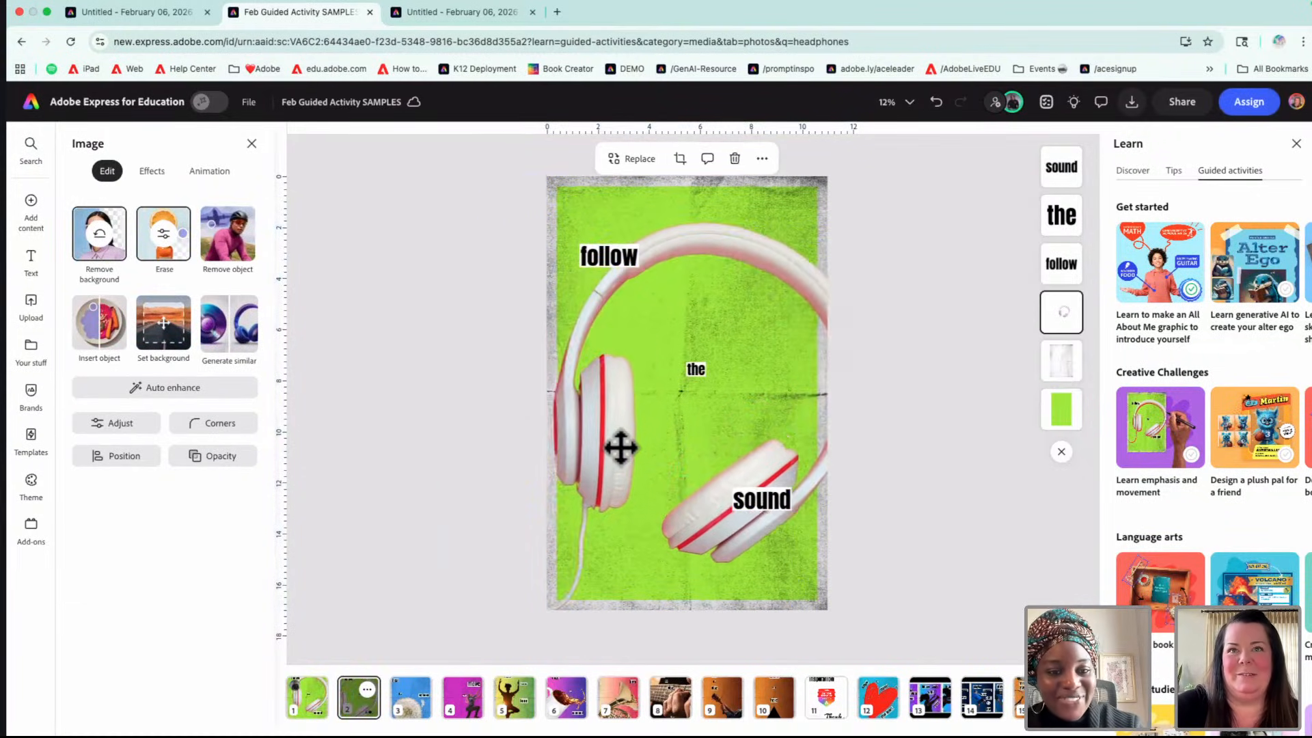
pyautogui.moveTo(621, 447); pyautogui.dragTo(647, 419)
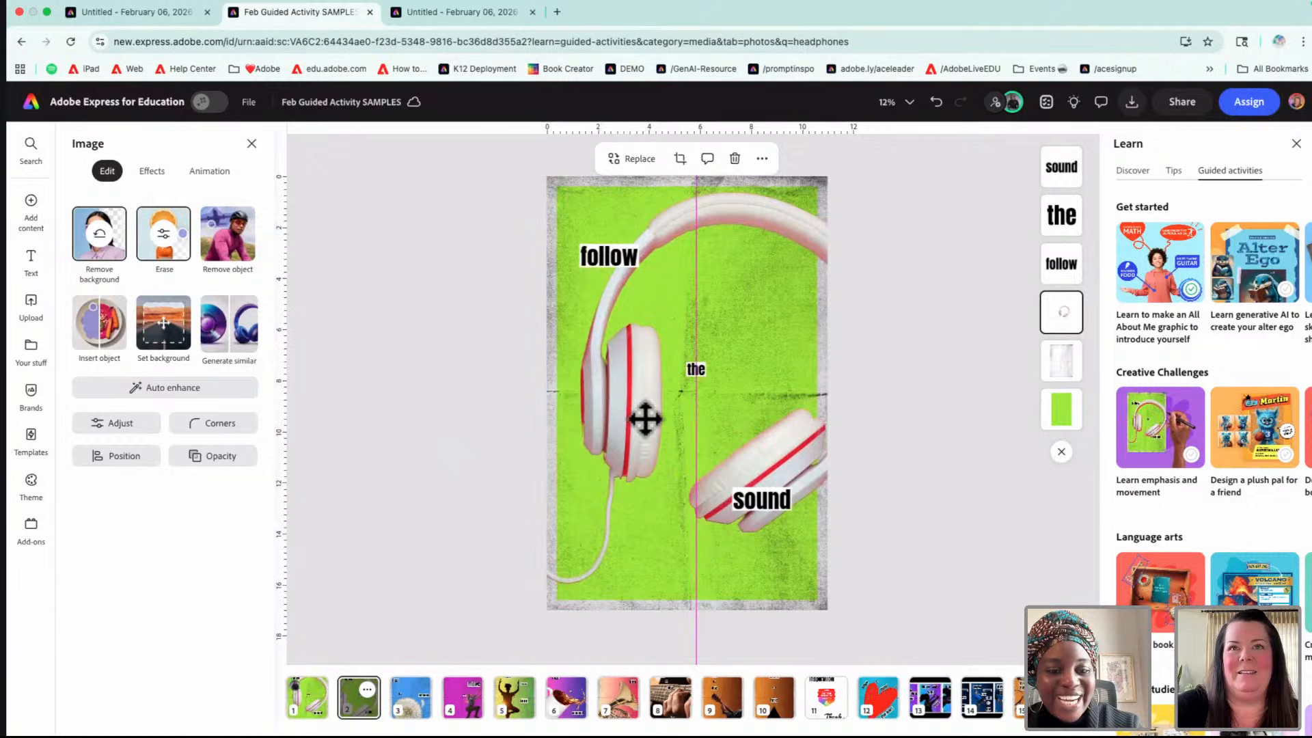
# - Tilt the word "follow" counterclockwise beside the headband and move "sound" below the lower ear cup
pyautogui.click(623, 262)
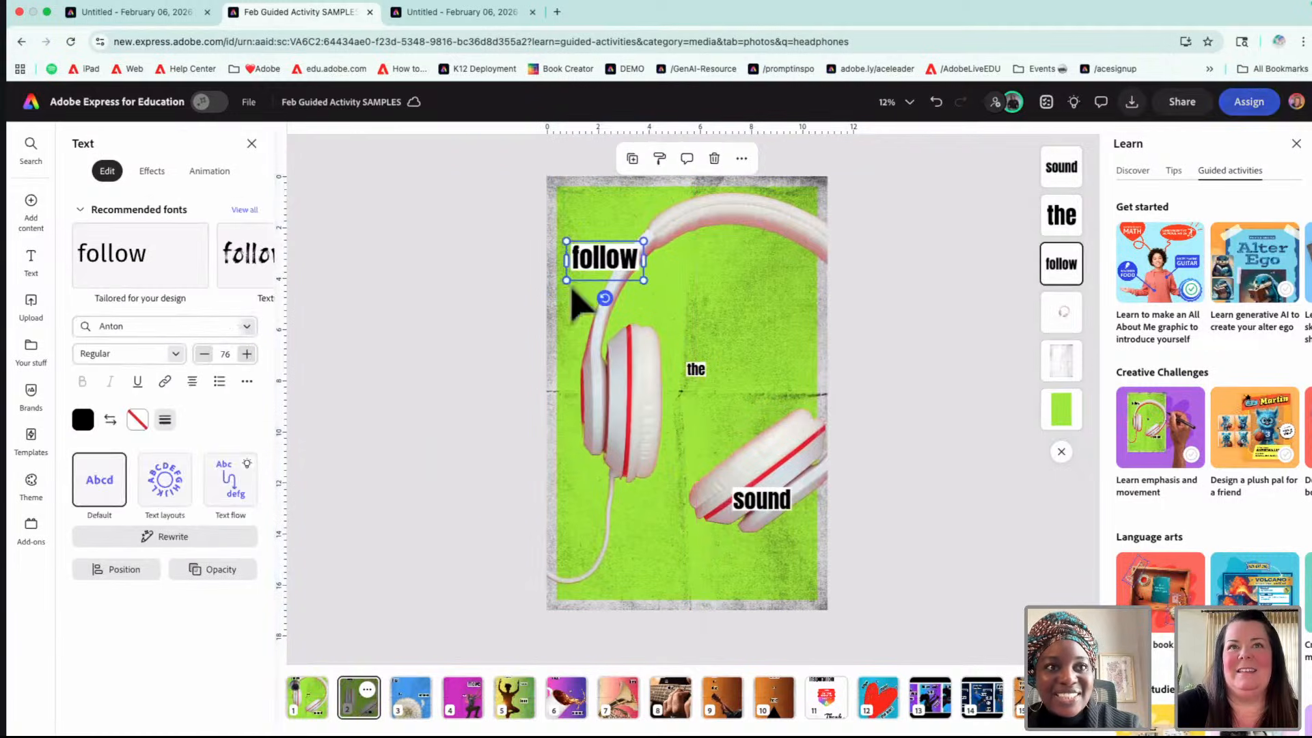
pyautogui.moveTo(605, 298); pyautogui.dragTo(625, 321)
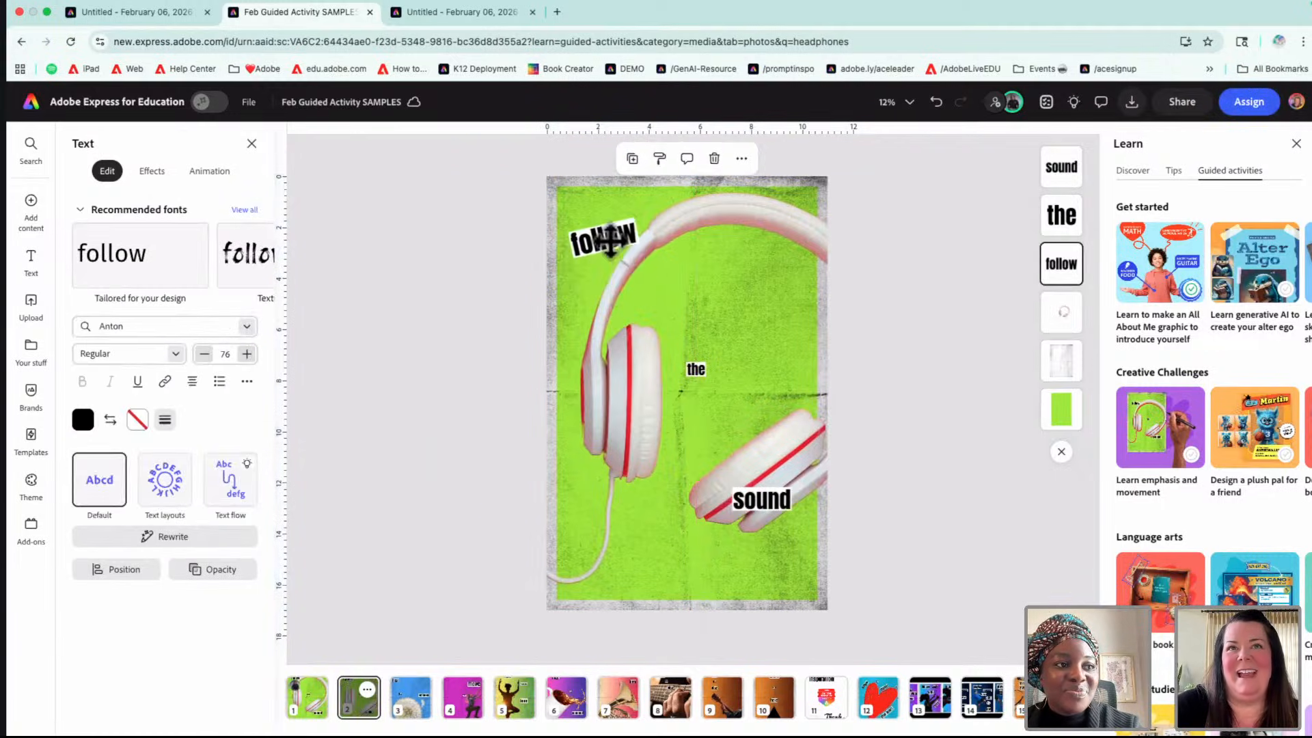
pyautogui.click(757, 502)
pyautogui.moveTo(757, 503); pyautogui.dragTo(769, 555)
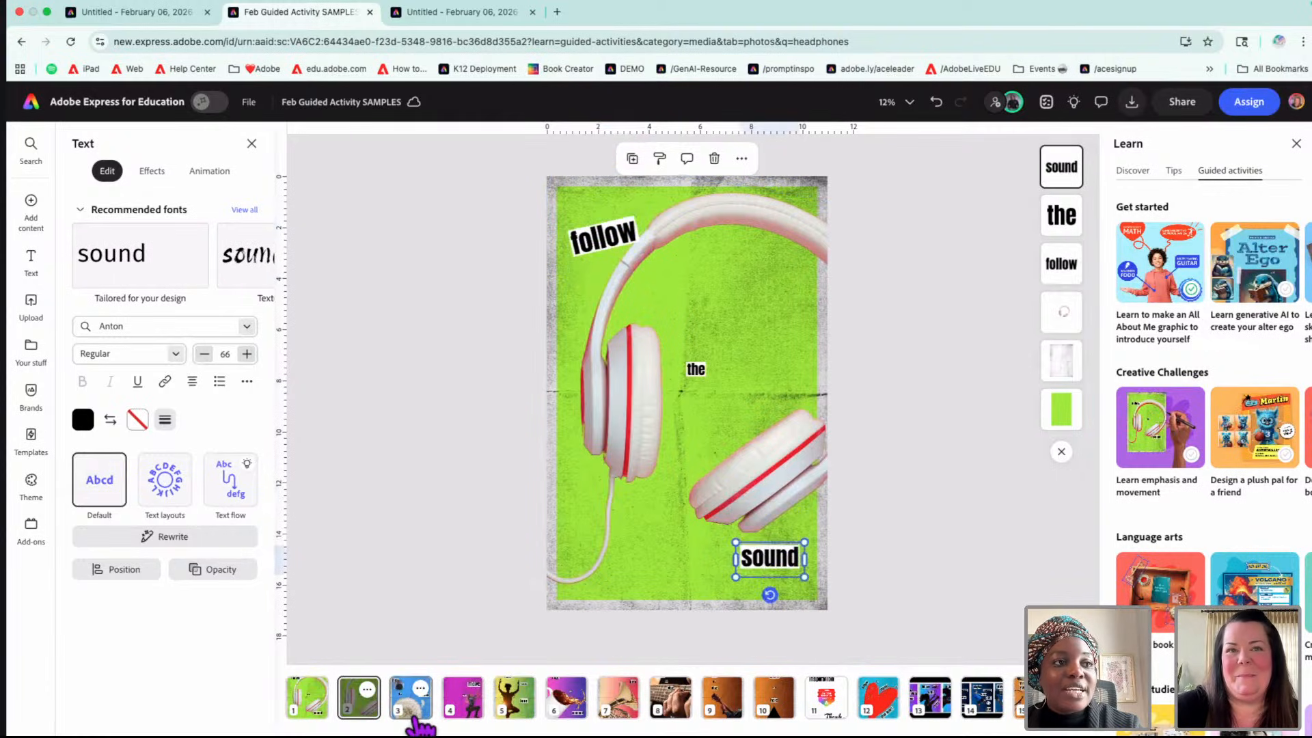
# - Examine the dandelion poster on page 3, including its word placement and blue background layer
pyautogui.click(411, 701)
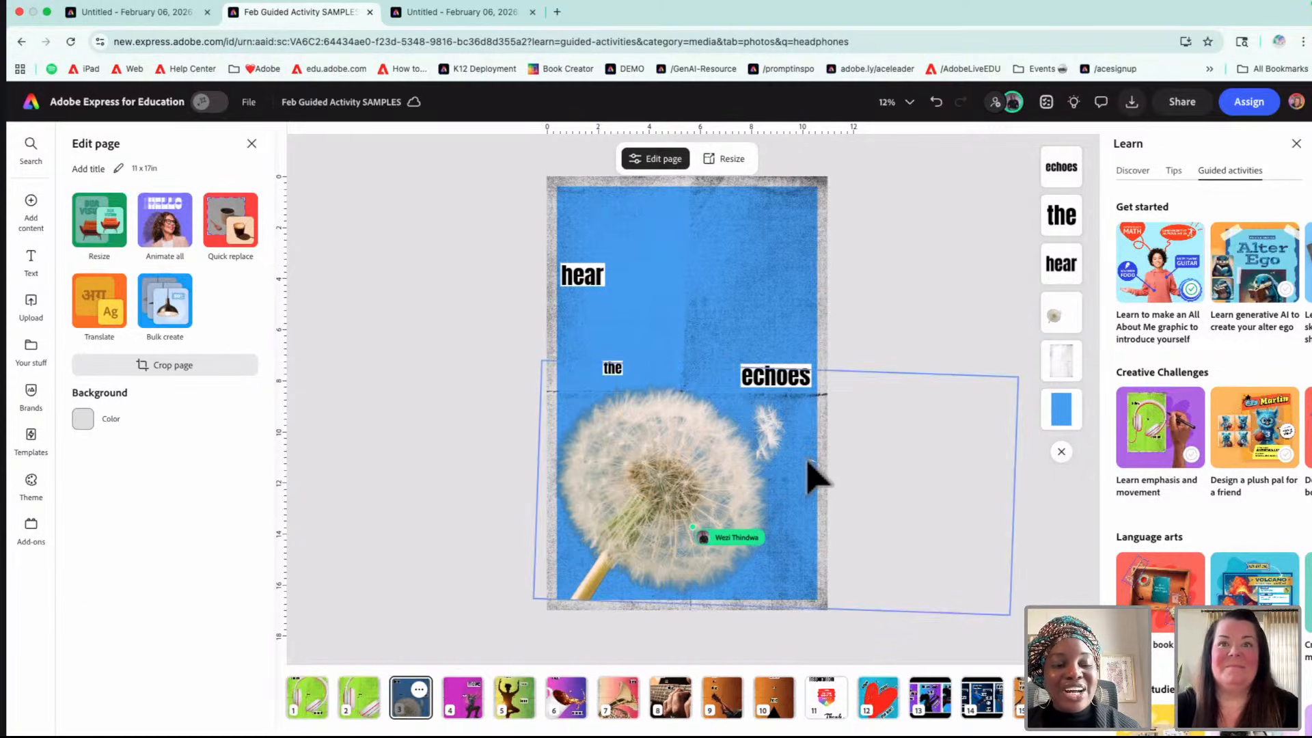
pyautogui.scroll(5, 814, 475)
pyautogui.scroll(-4, 814, 474)
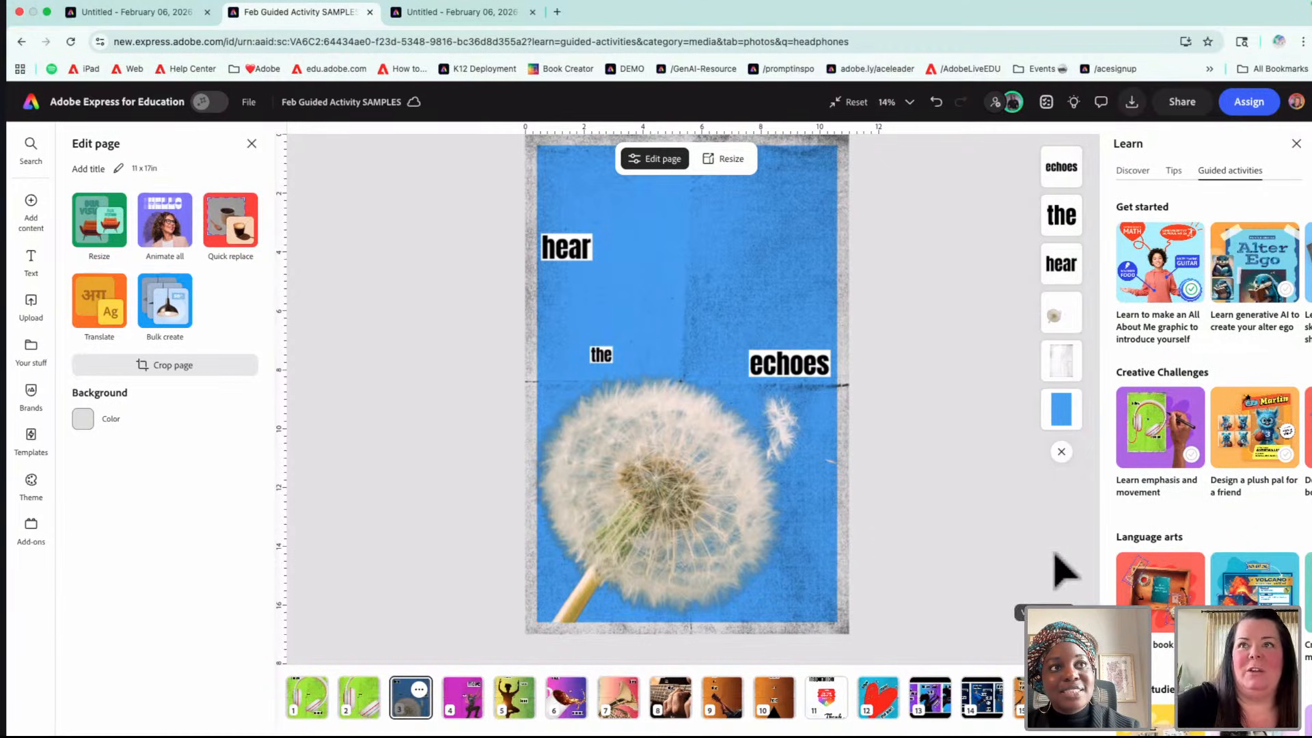
pyautogui.click(1062, 410)
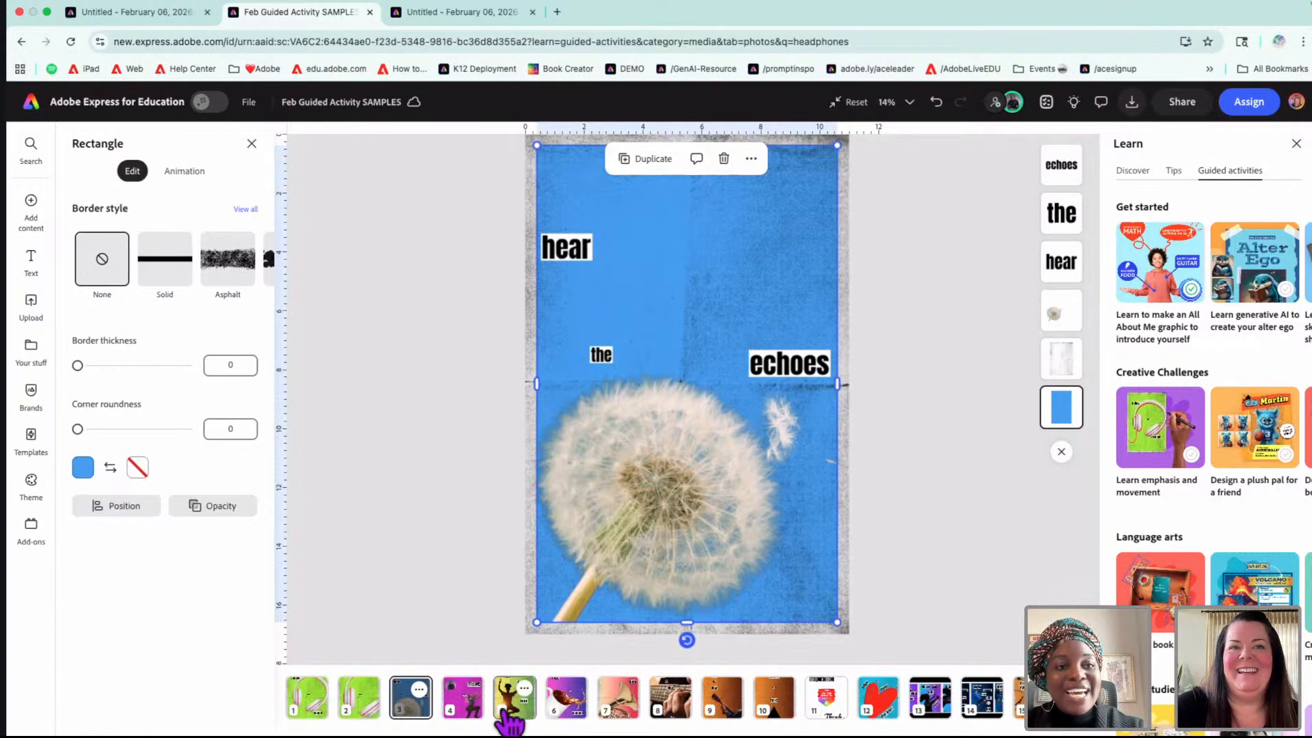
# - Examine the size and placement of the words "move" and "make" around the climber on page 4
pyautogui.click(464, 704)
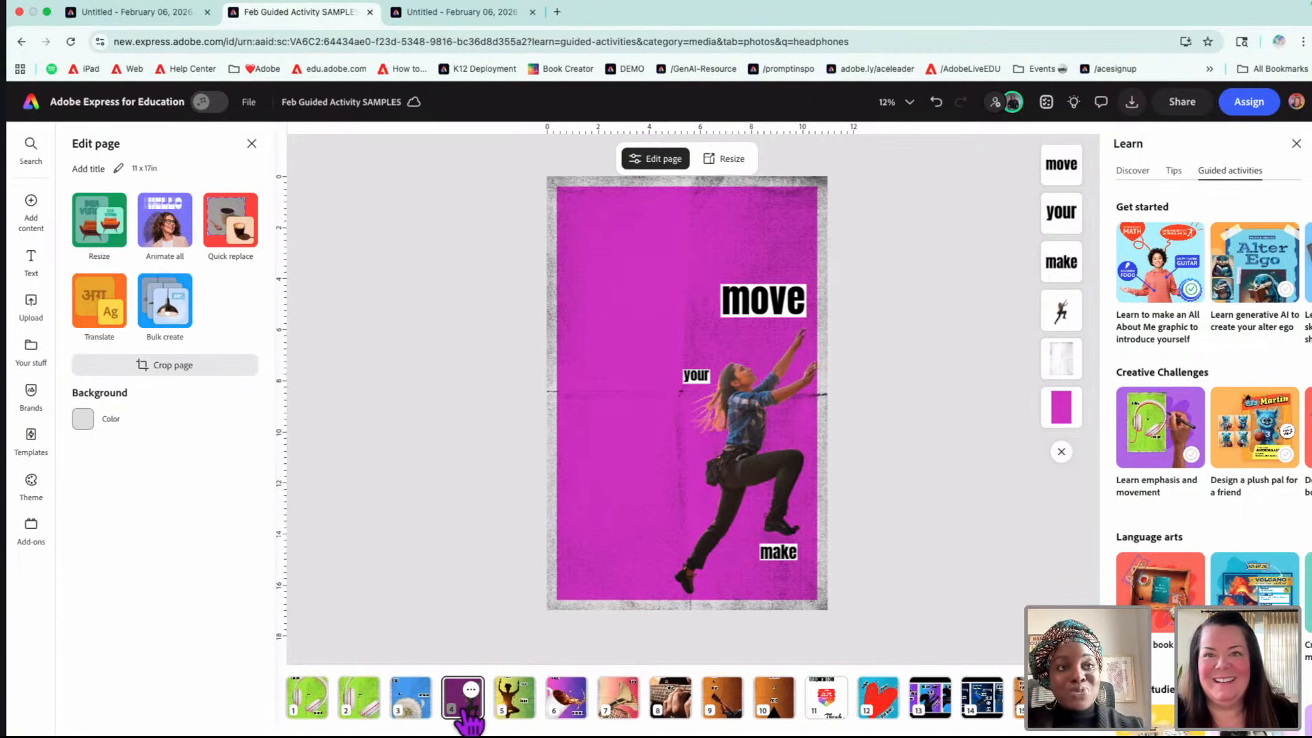
pyautogui.click(786, 311)
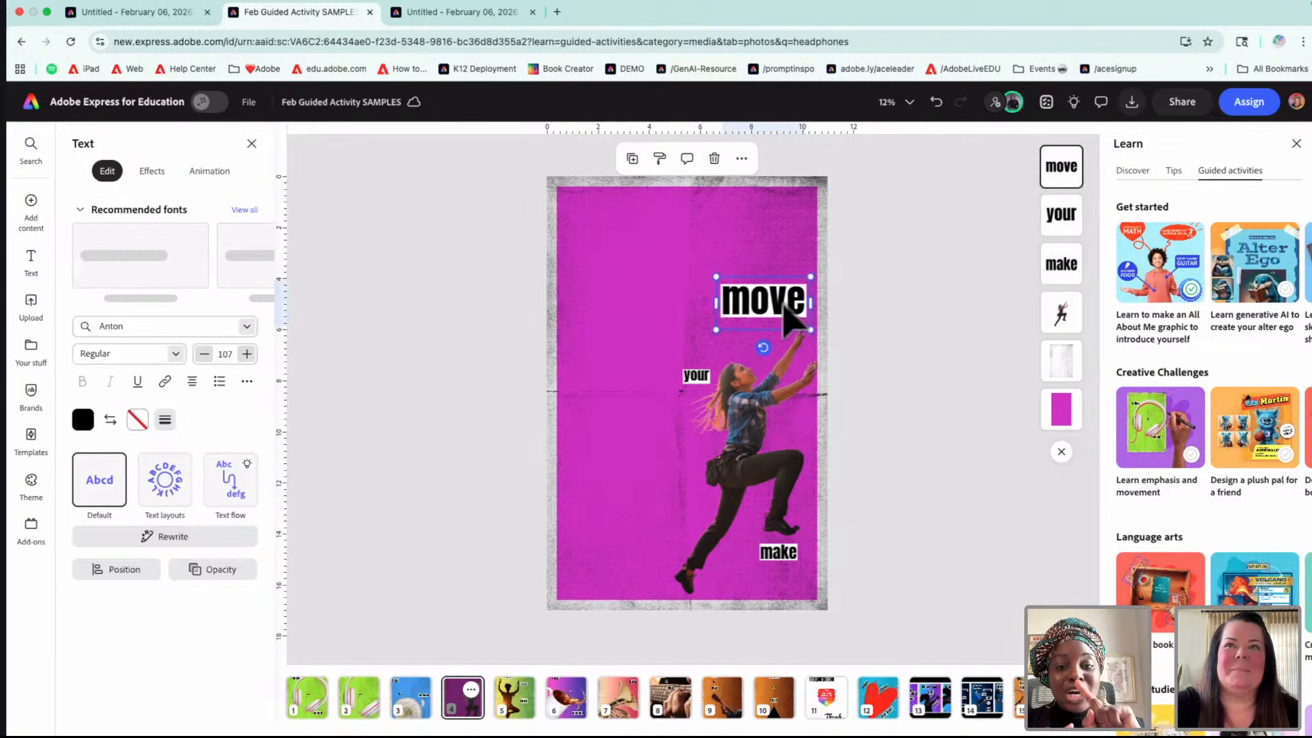
pyautogui.click(777, 555)
pyautogui.scroll(5, 778, 569)
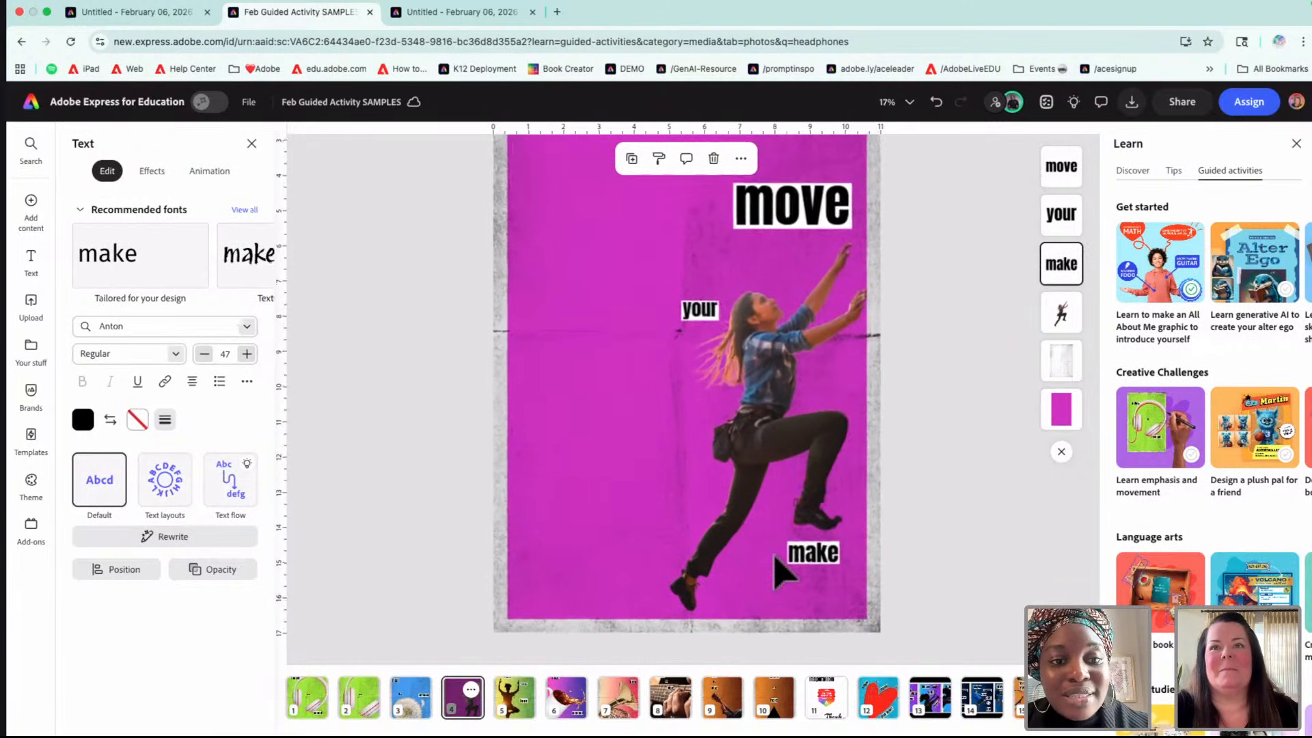
pyautogui.scroll(2, 683, 547)
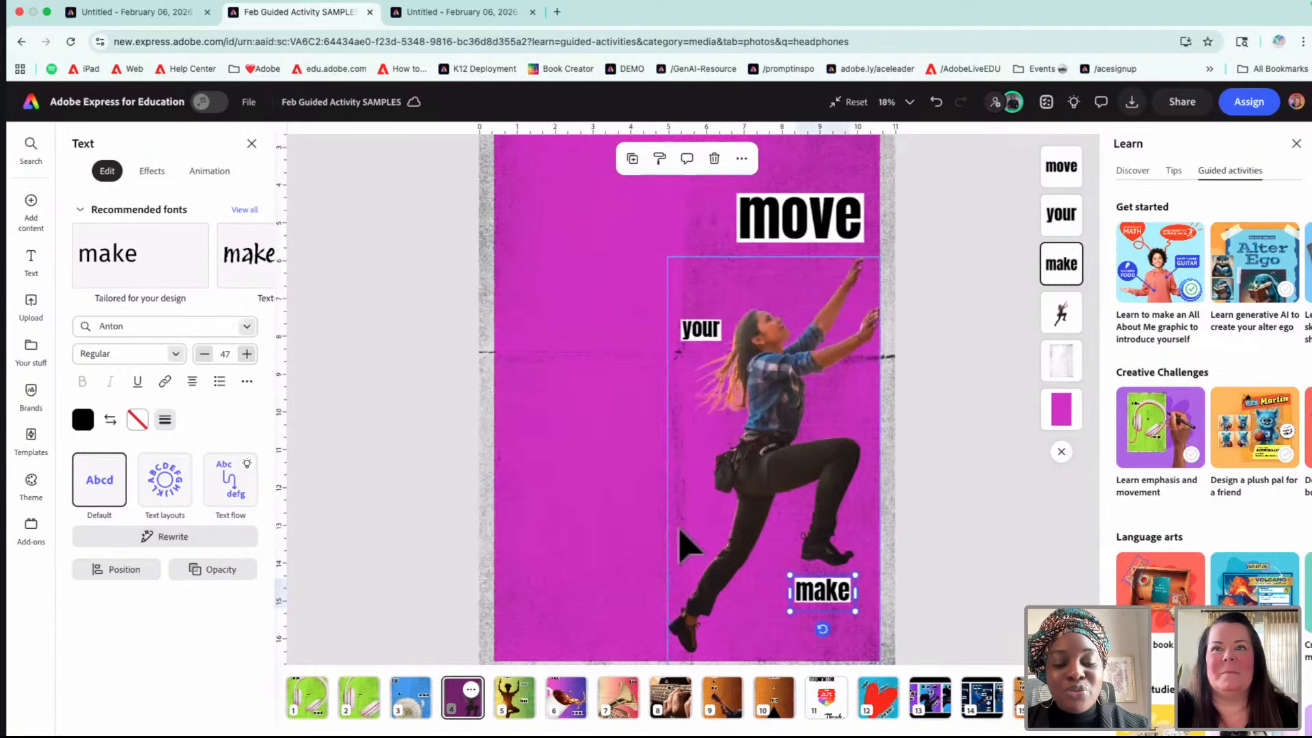
pyautogui.click(846, 236)
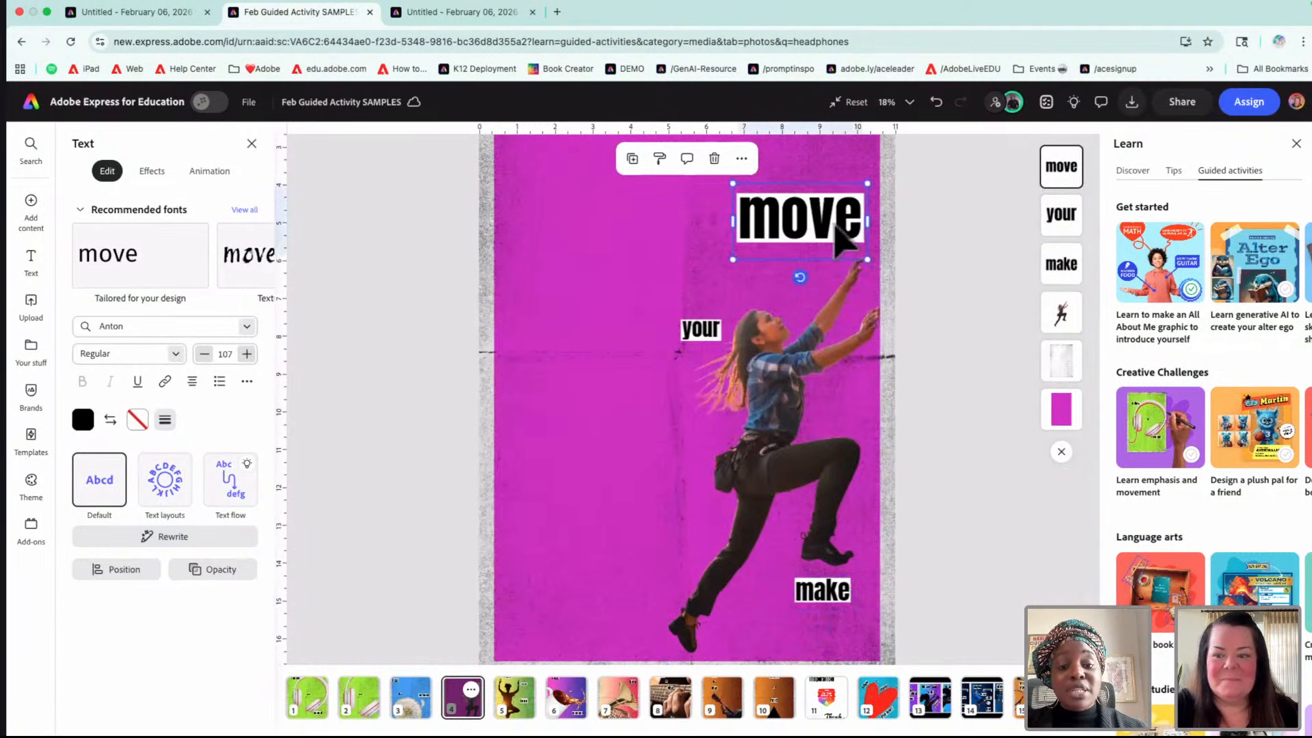
pyautogui.click(820, 596)
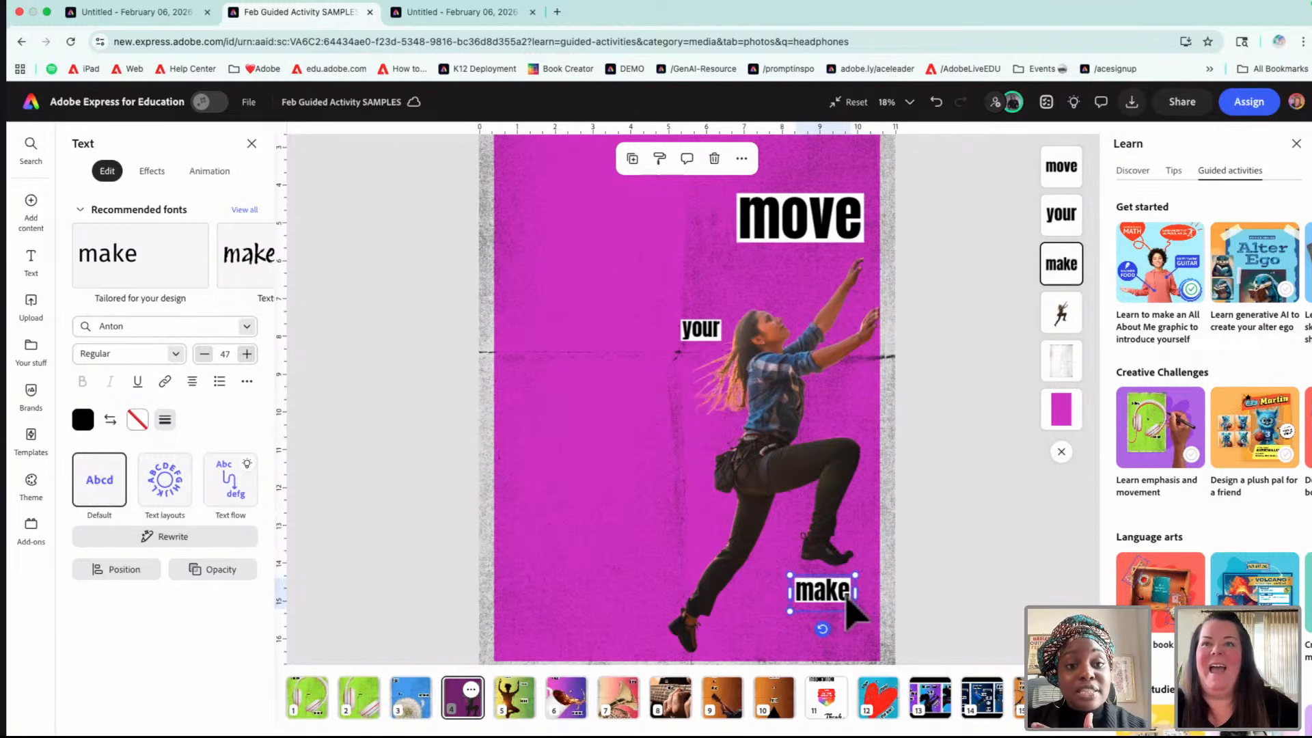
pyautogui.scroll(5, 851, 612)
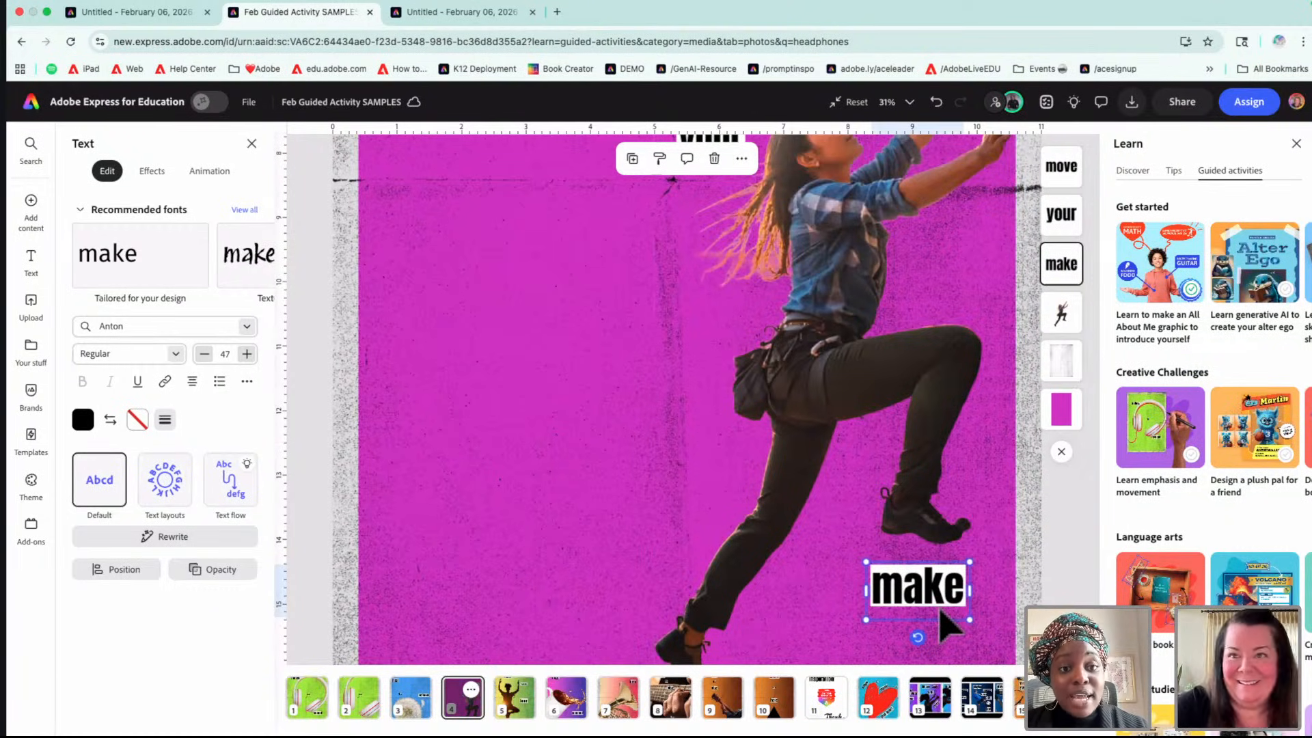
pyautogui.scroll(-1, 943, 613)
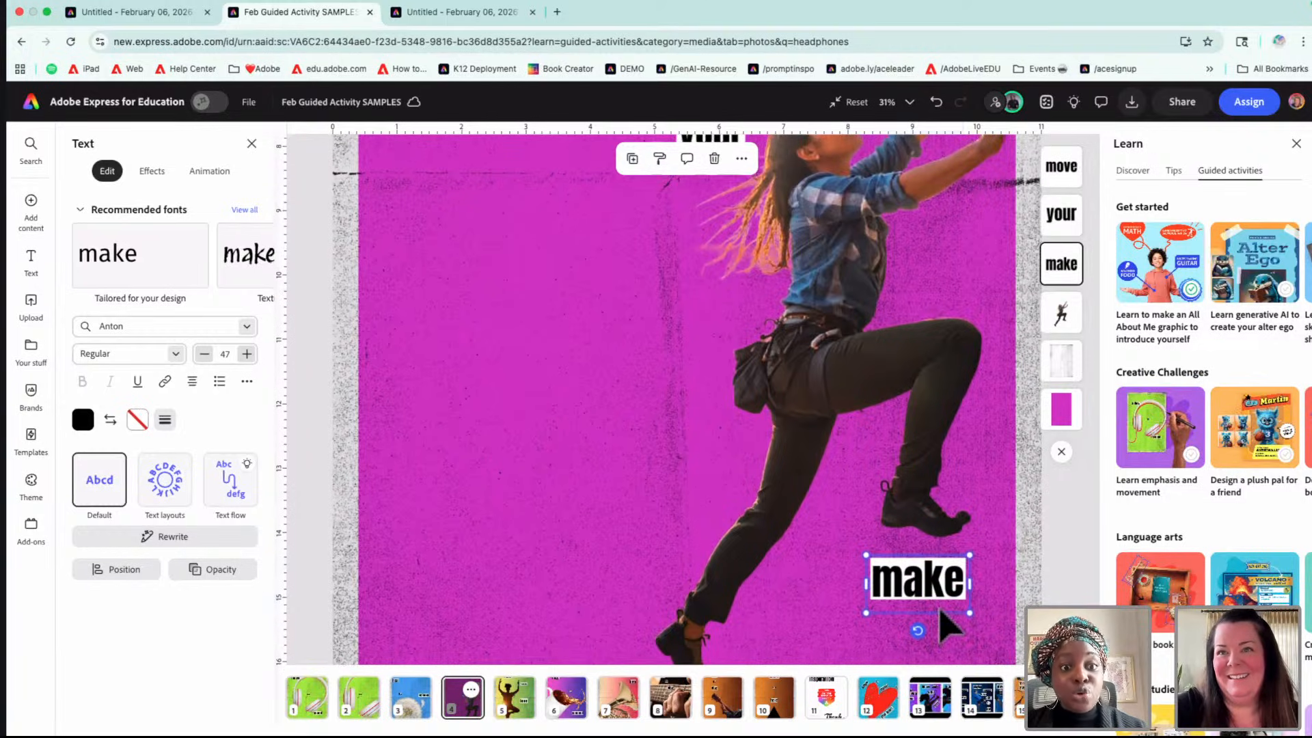
pyautogui.scroll(-5, 946, 625)
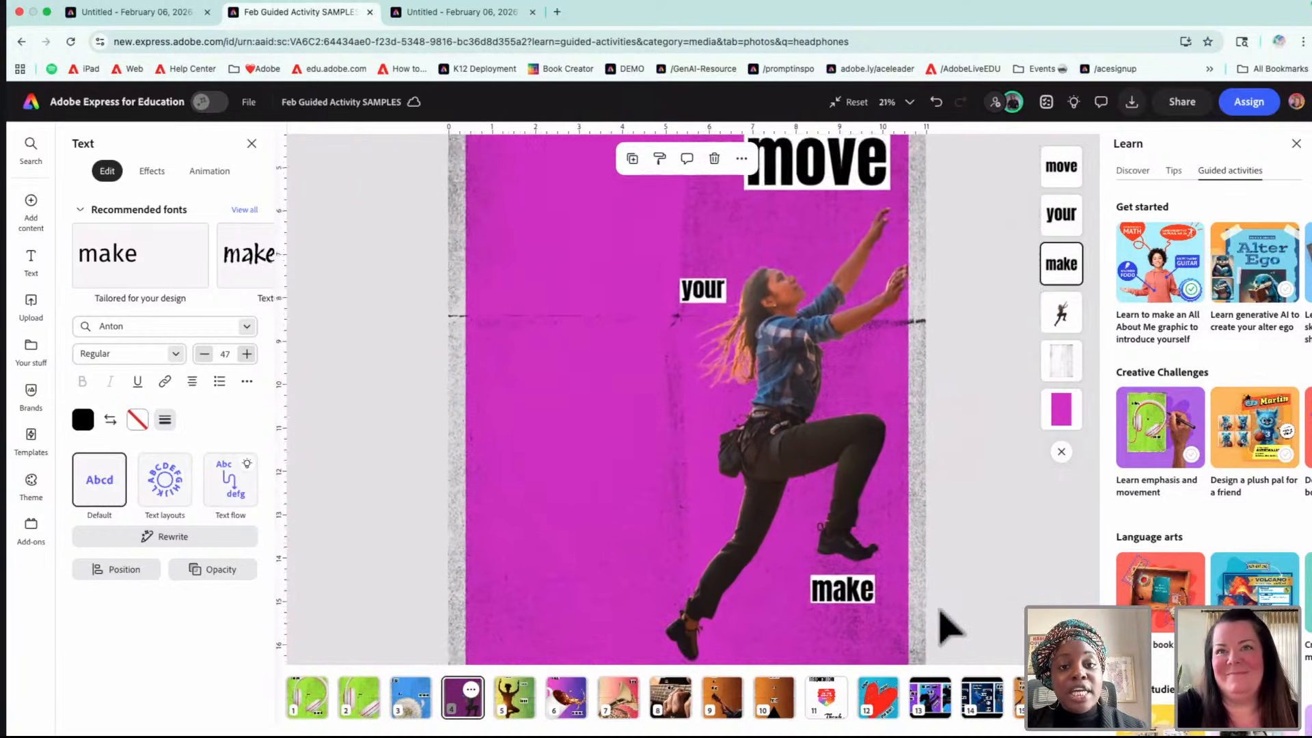
pyautogui.scroll(-2, 947, 626)
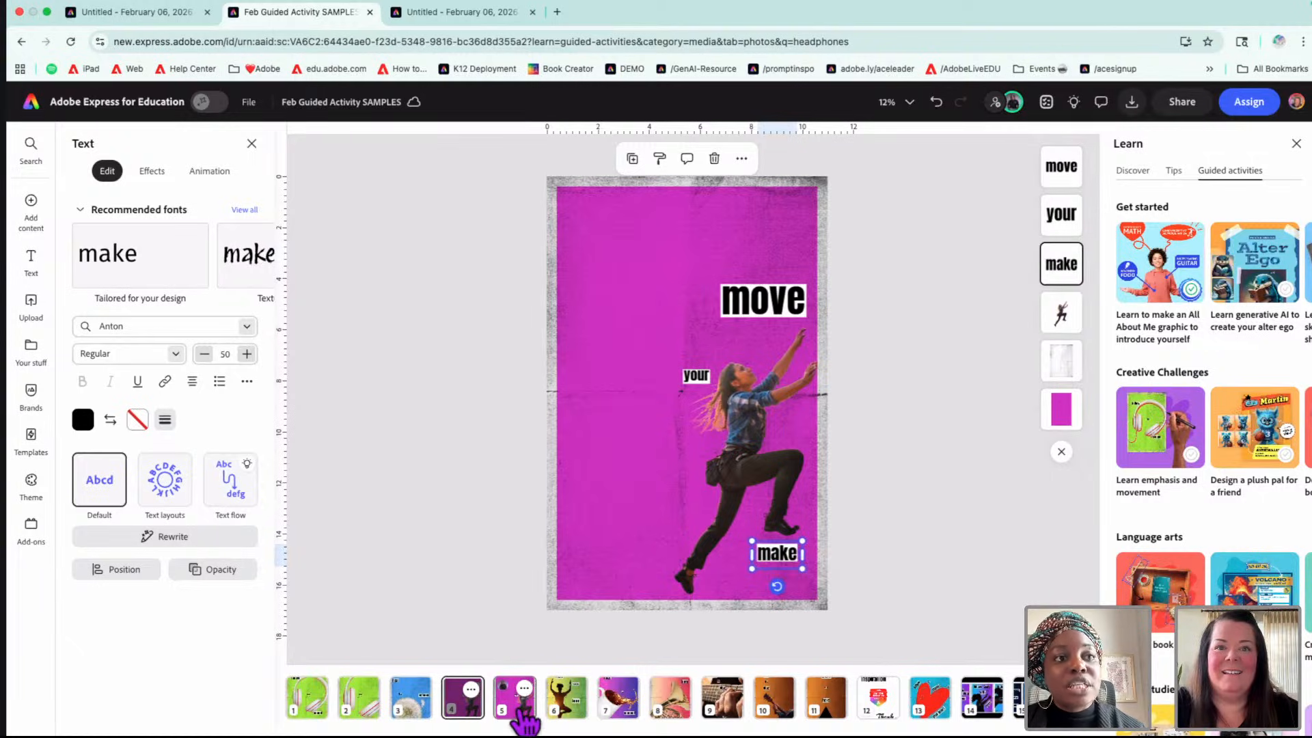
# - Compare the word arrangement of the climber poster on page 4 with the version on page 5
pyautogui.click(523, 711)
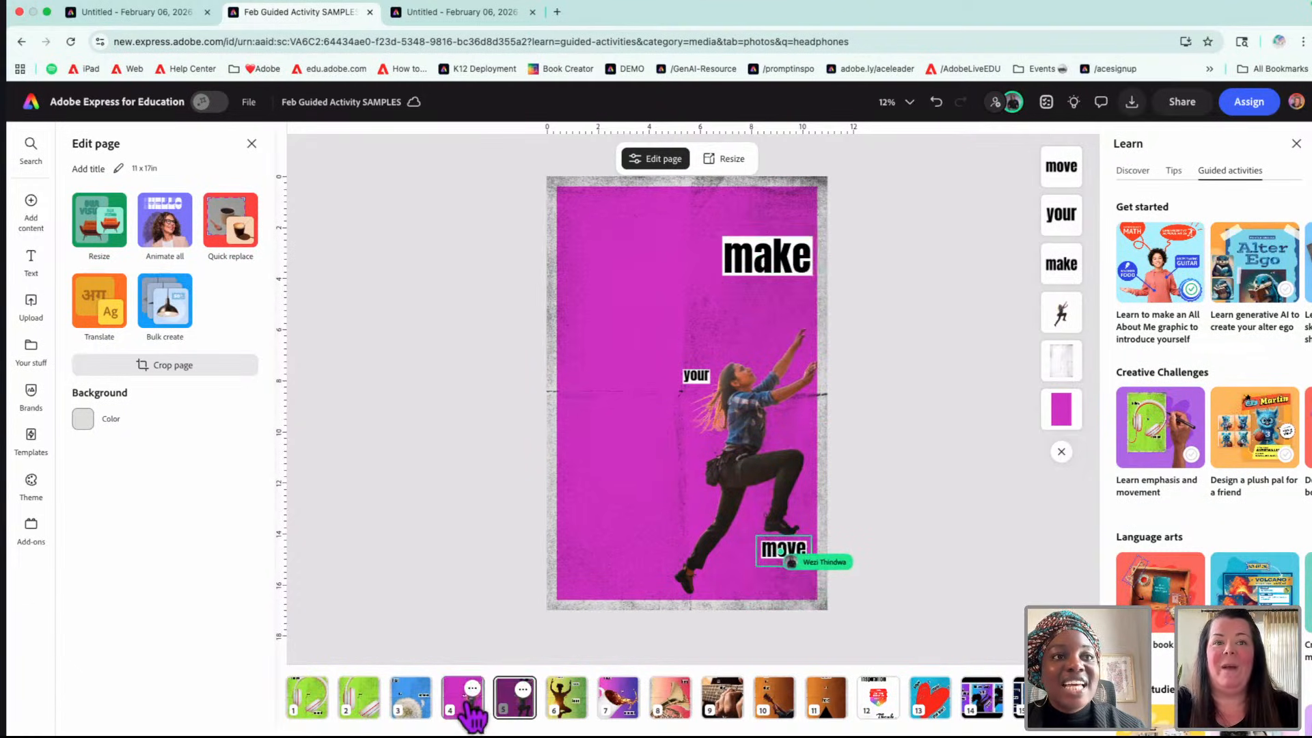
pyautogui.click(470, 704)
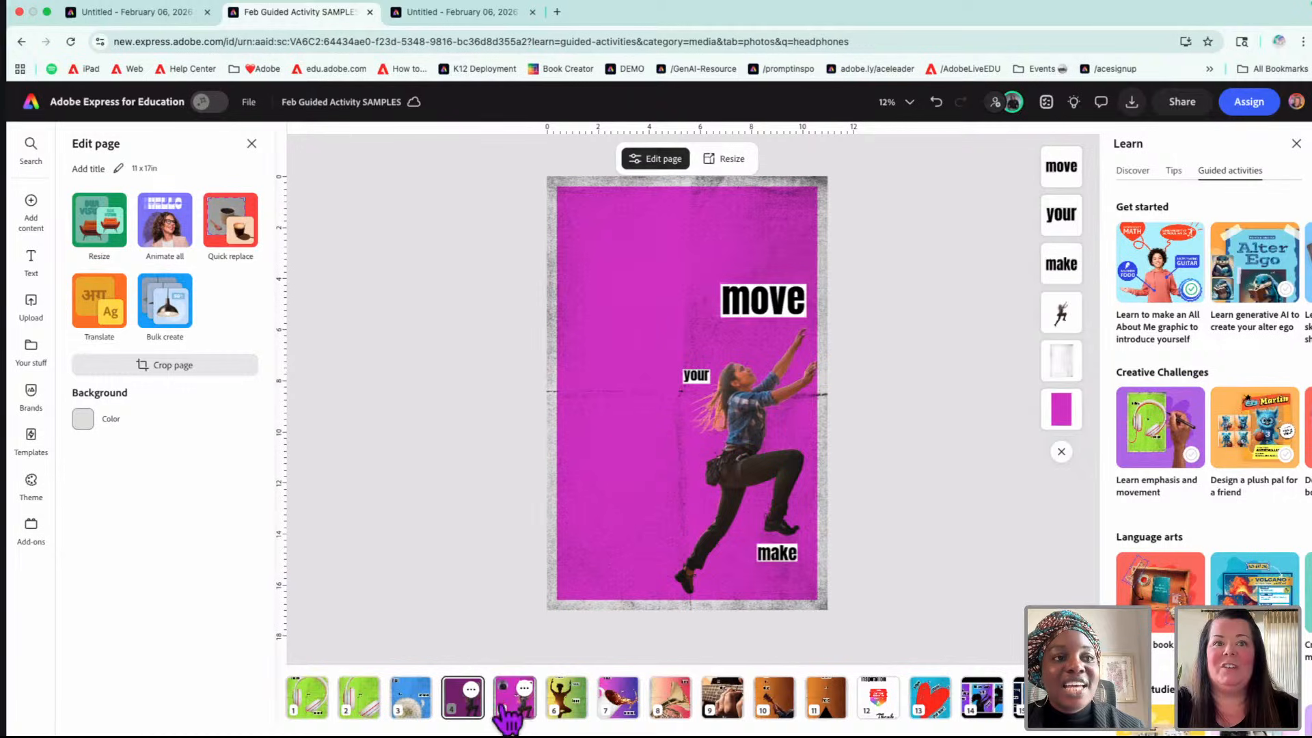
pyautogui.click(514, 711)
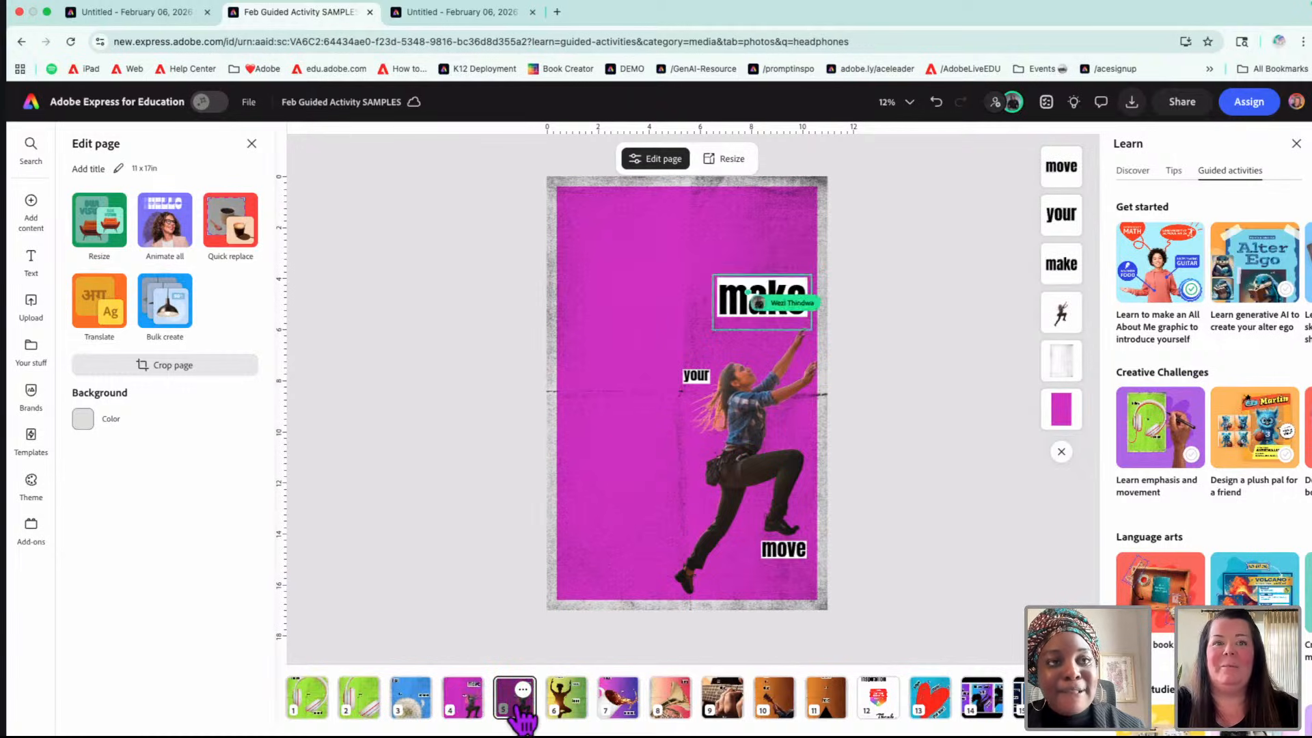
pyautogui.click(467, 707)
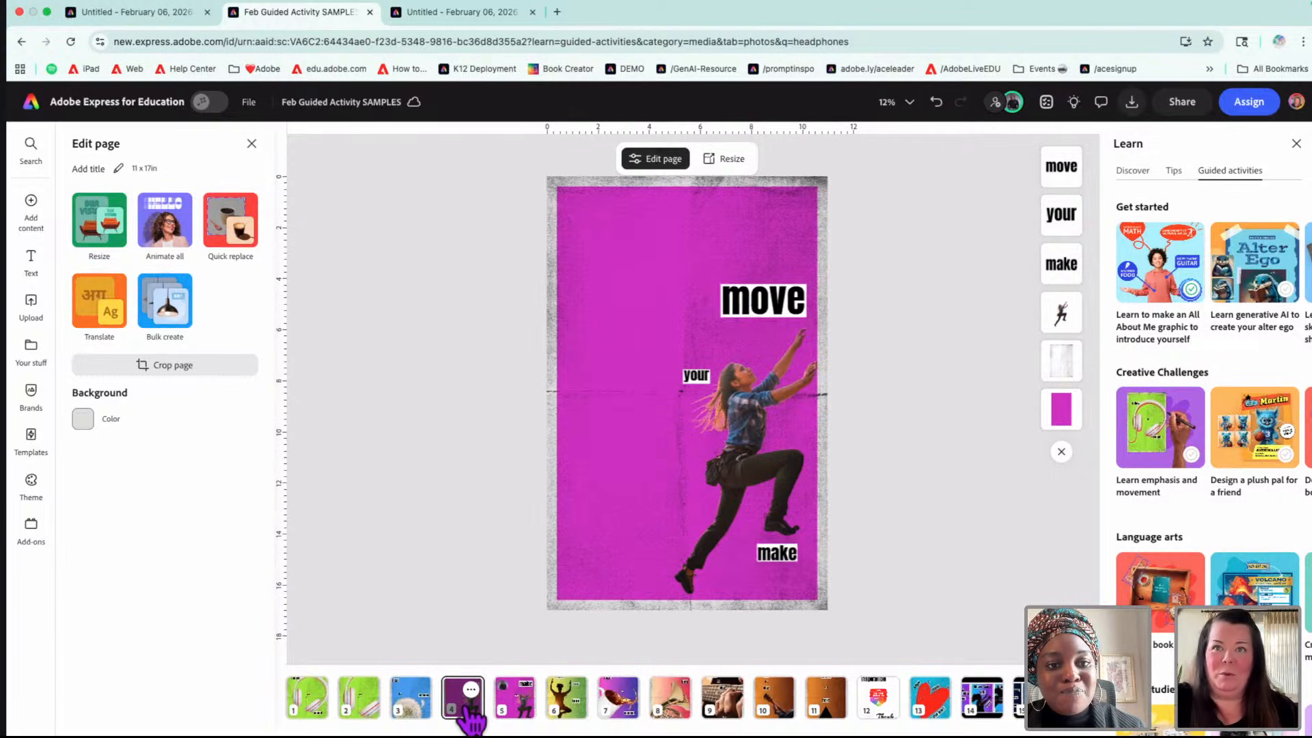
# - Compare the climber posters on pages 4 and 5, focusing on the swapped positions of "move" and "make"
pyautogui.click(523, 711)
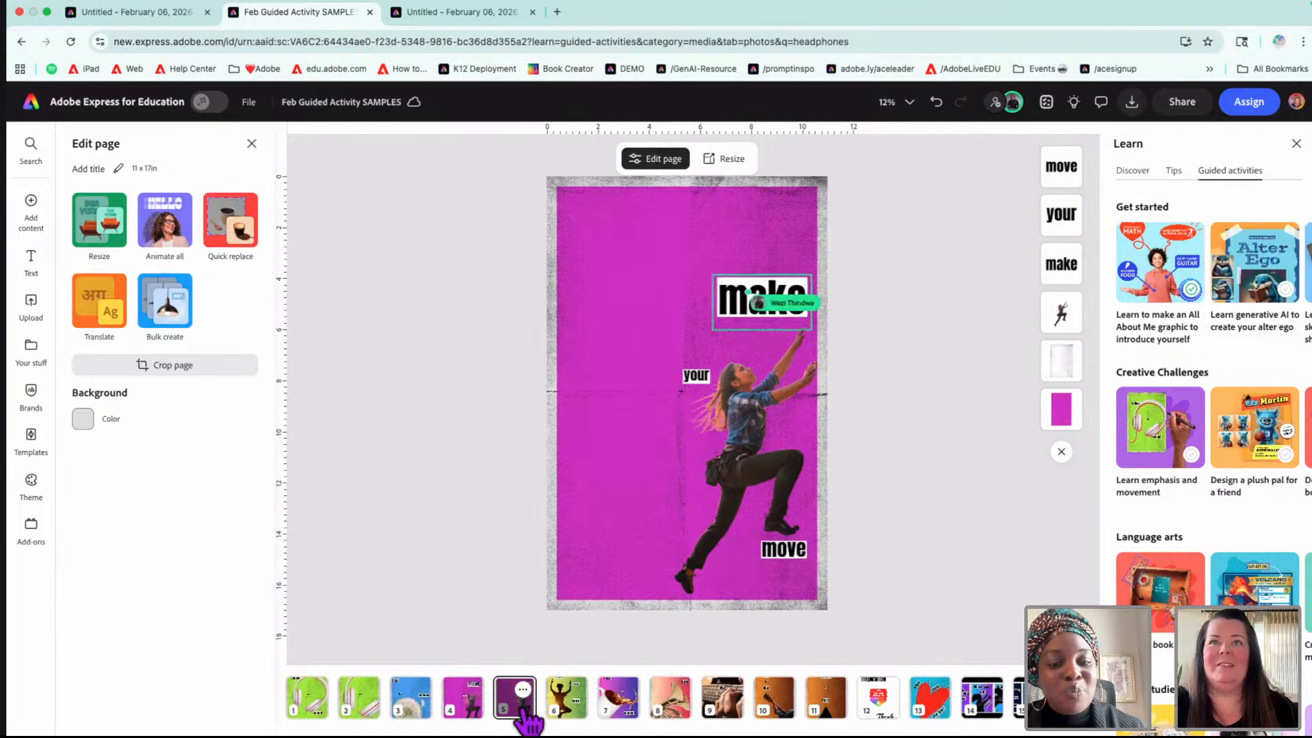
pyautogui.click(478, 711)
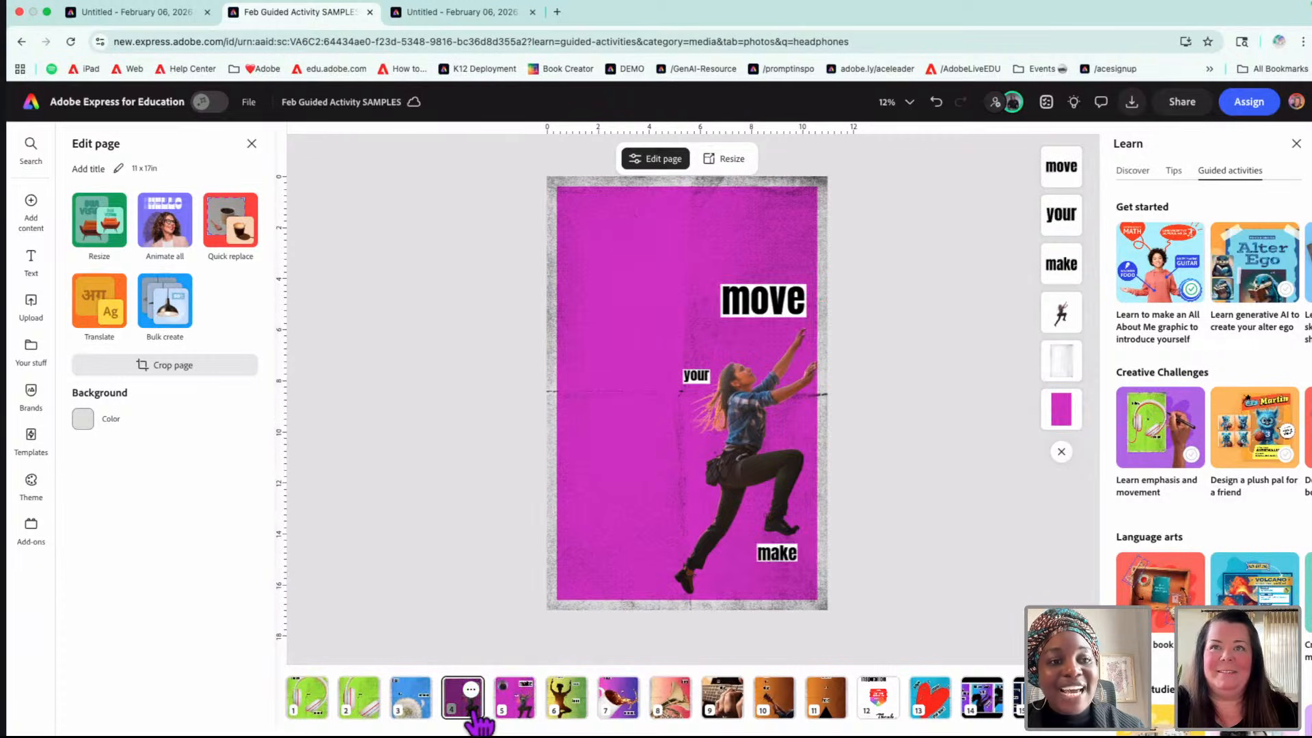
pyautogui.click(521, 711)
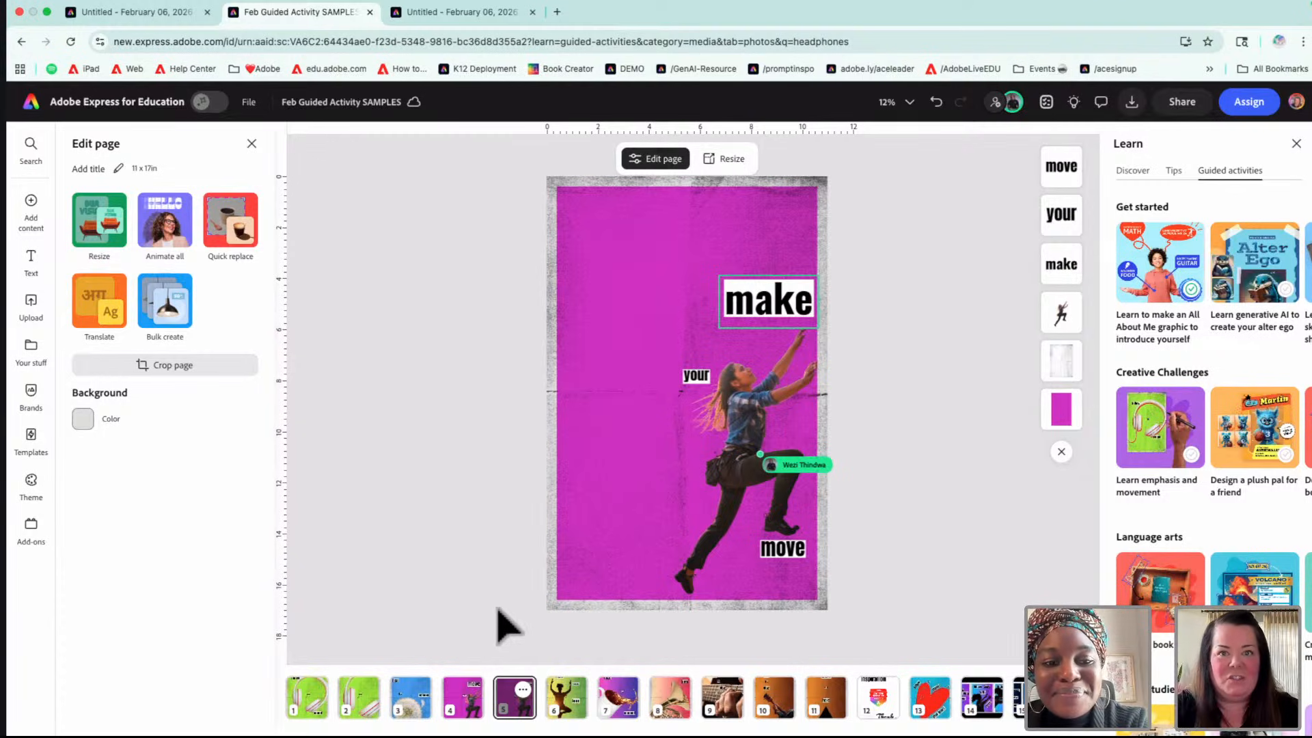
# - Examine the silhouette poster on page 6 and the gradient presets available for its background rectangle's fill
pyautogui.click(578, 703)
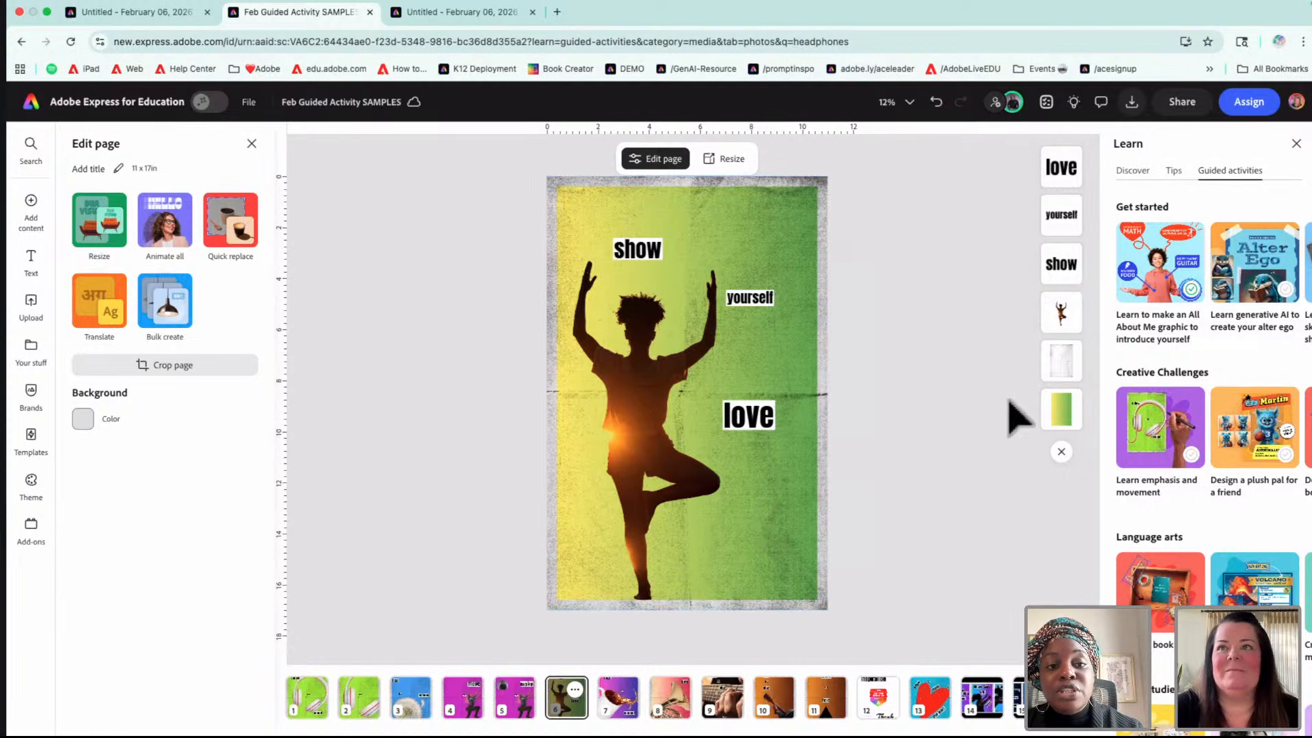
pyautogui.click(1061, 408)
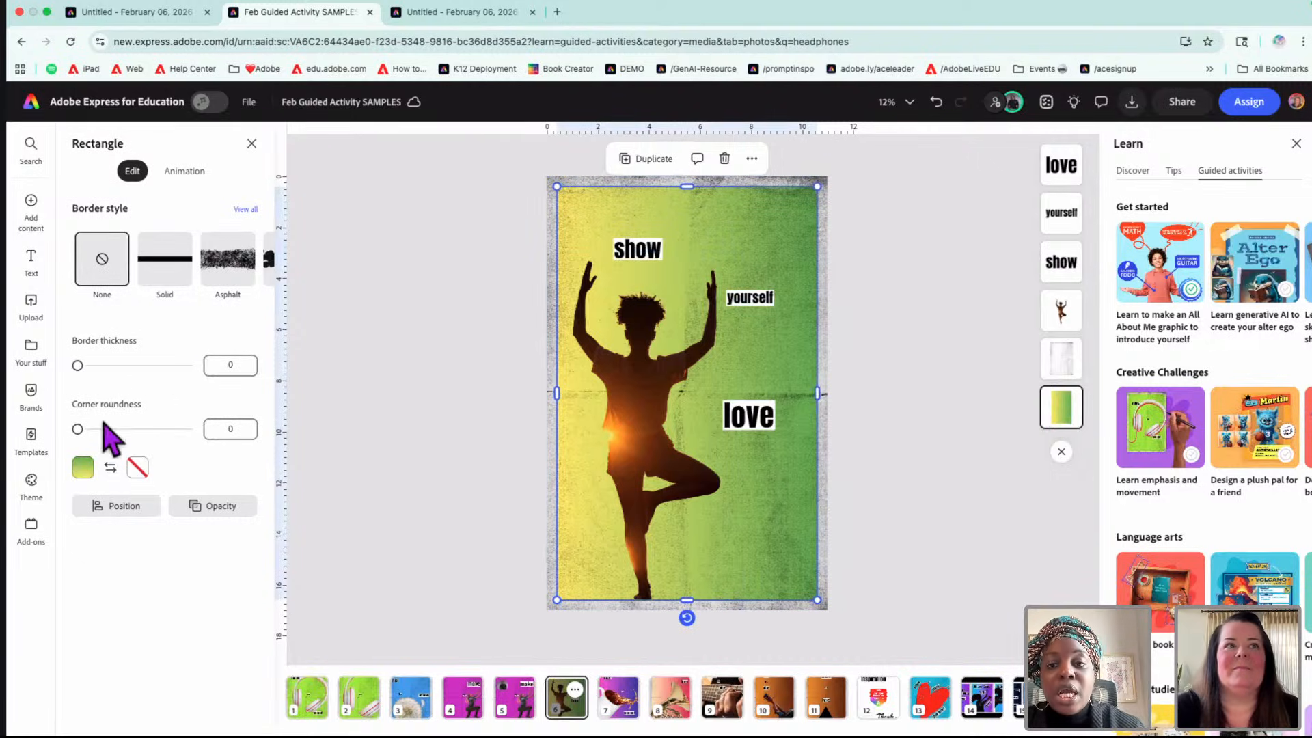
pyautogui.click(84, 468)
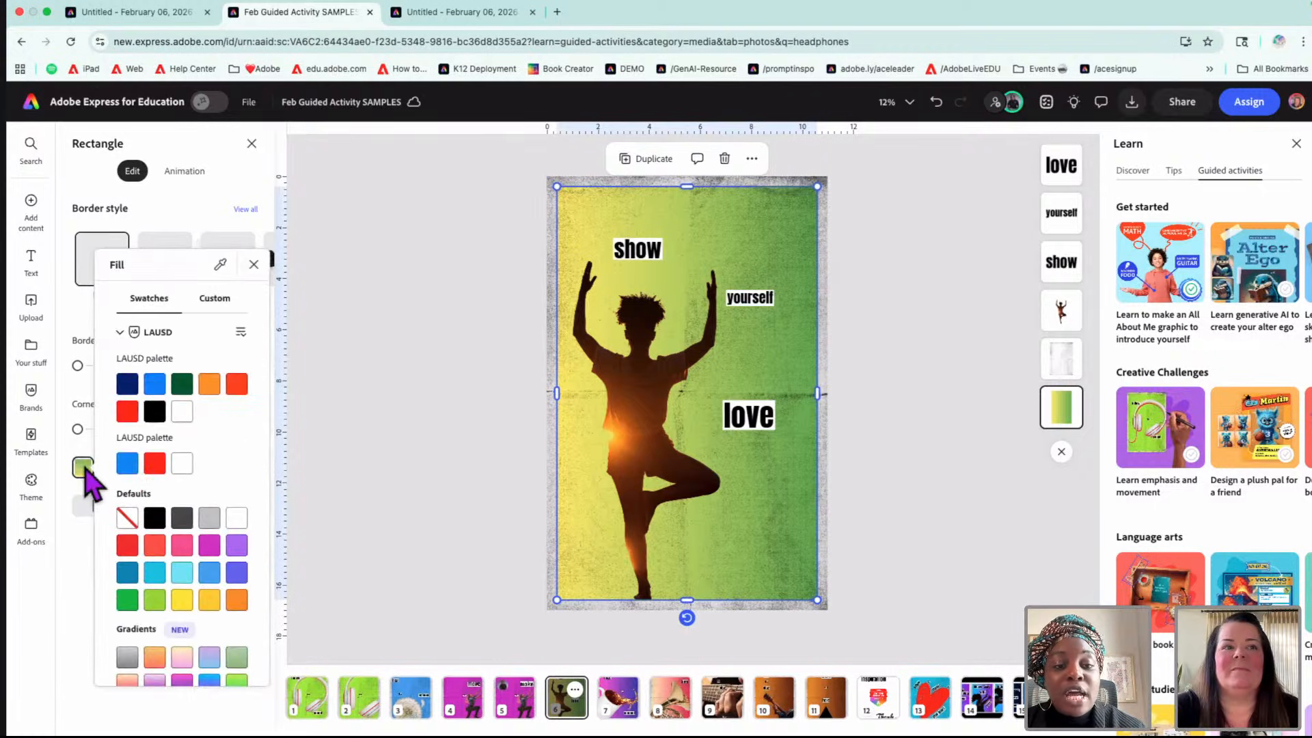
pyautogui.scroll(-3, 177, 608)
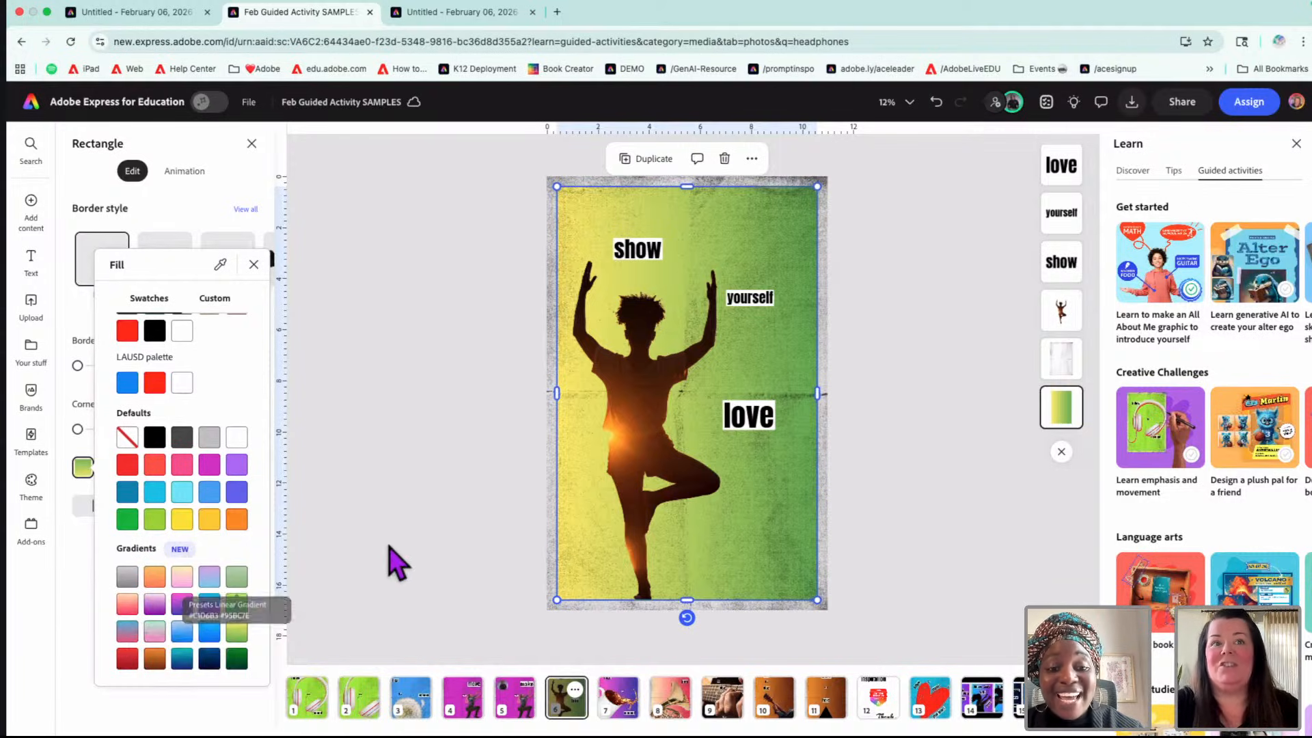
# - Duplicate the silhouette poster on page 6
pyautogui.click(576, 692)
pyautogui.click(576, 691)
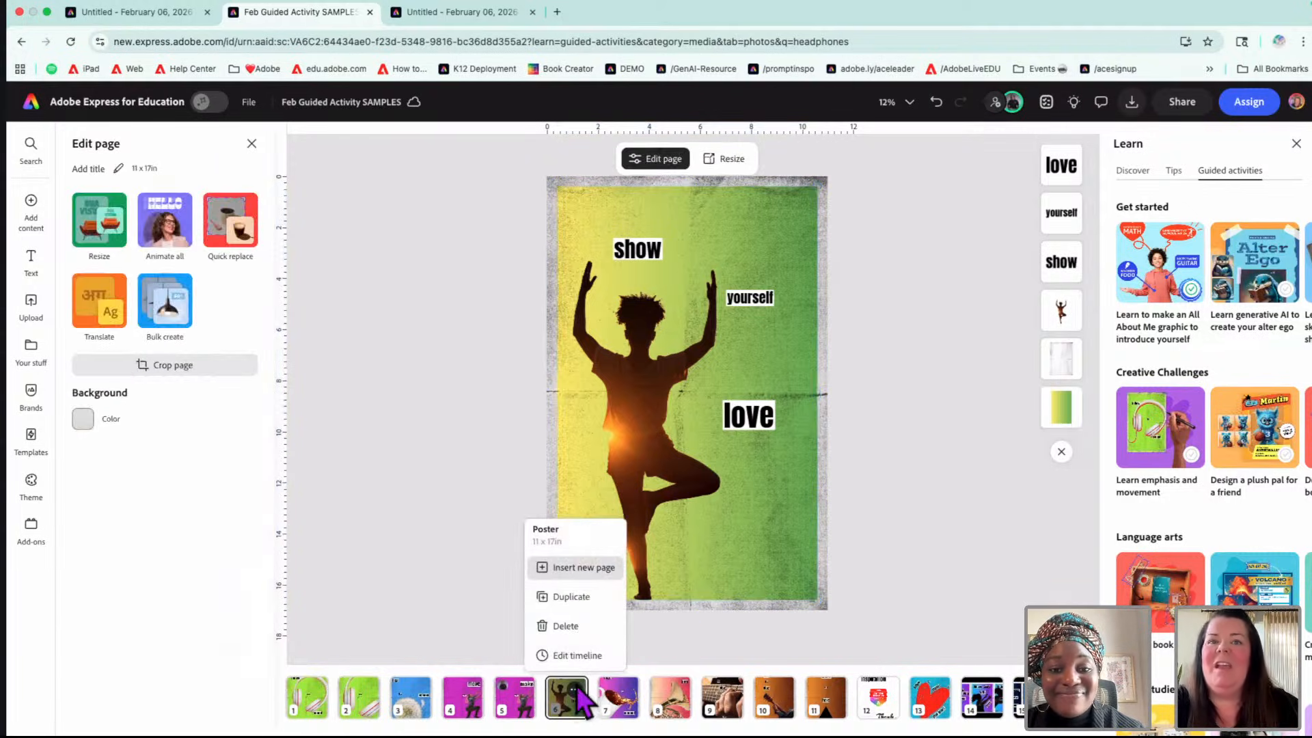
pyautogui.click(571, 598)
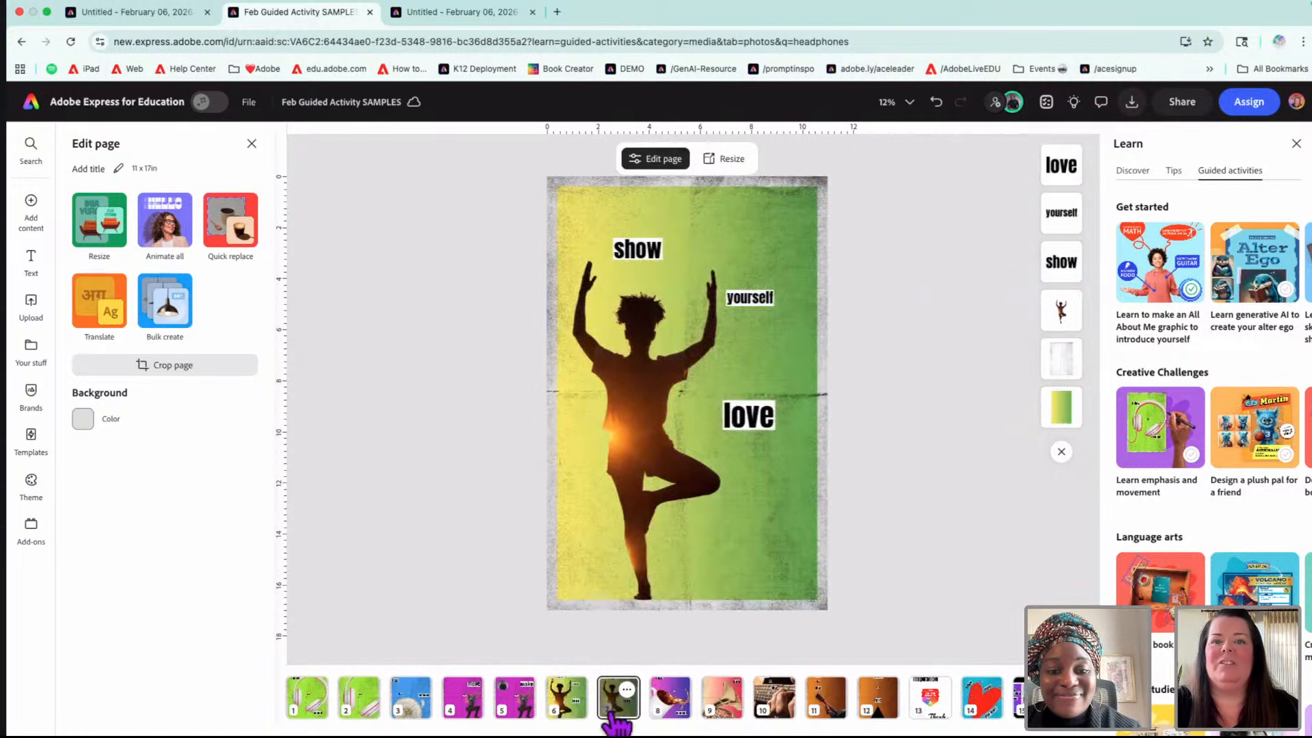
# - Try light-to-bright blue, pale green and dark green gradient presets as the background rectangle's fill on the duplicated silhouette poster
pyautogui.click(800, 488)
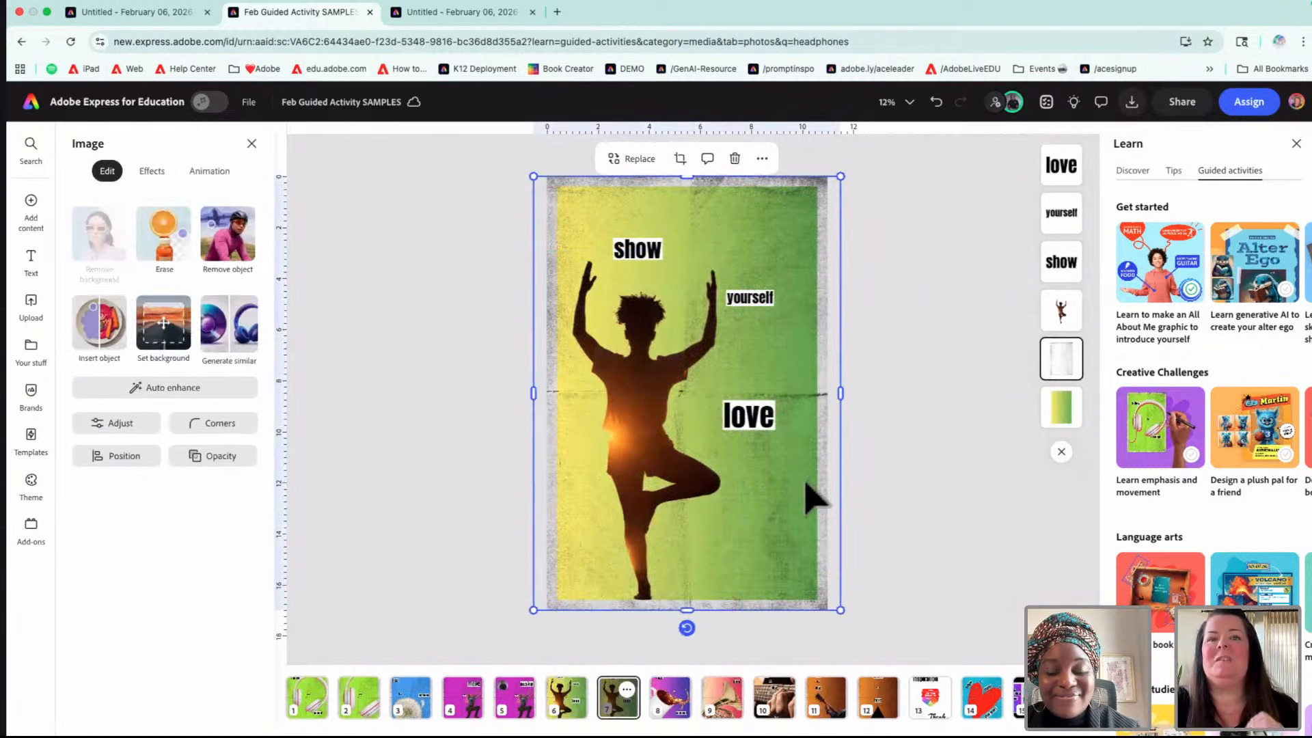
pyautogui.click(1060, 408)
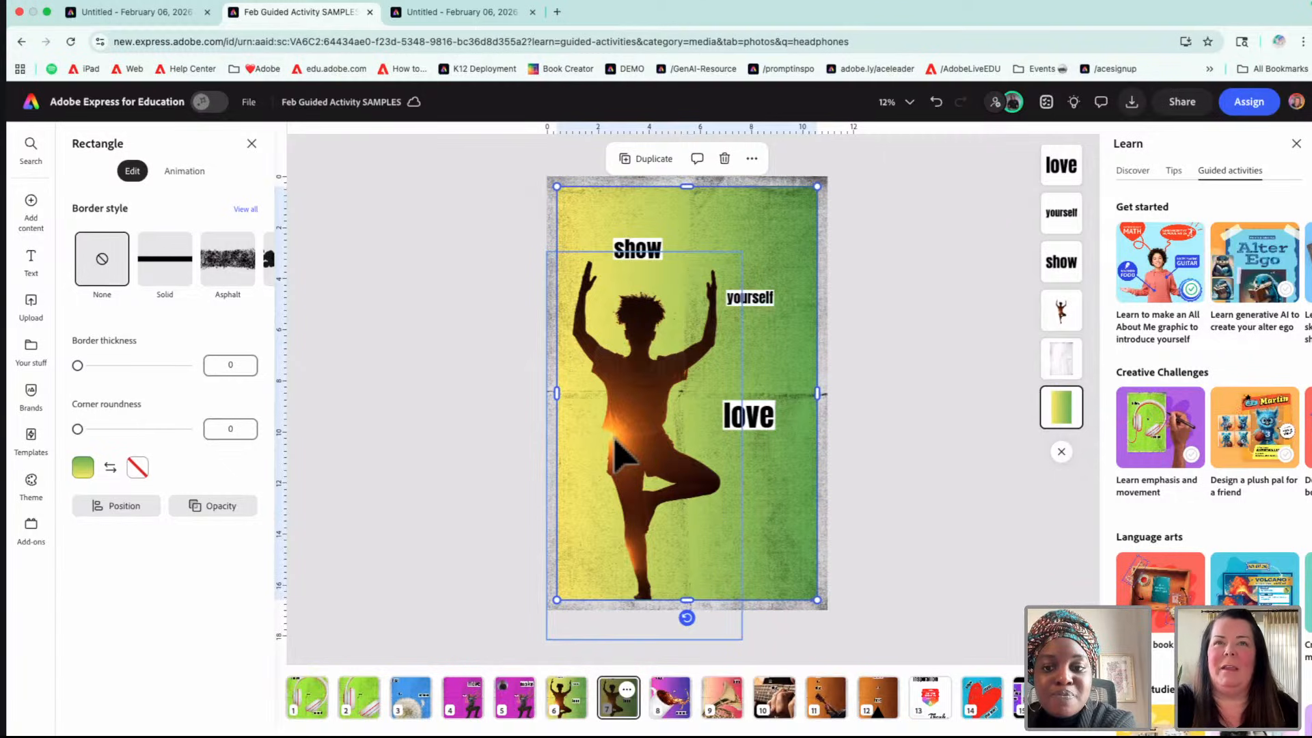
pyautogui.click(83, 469)
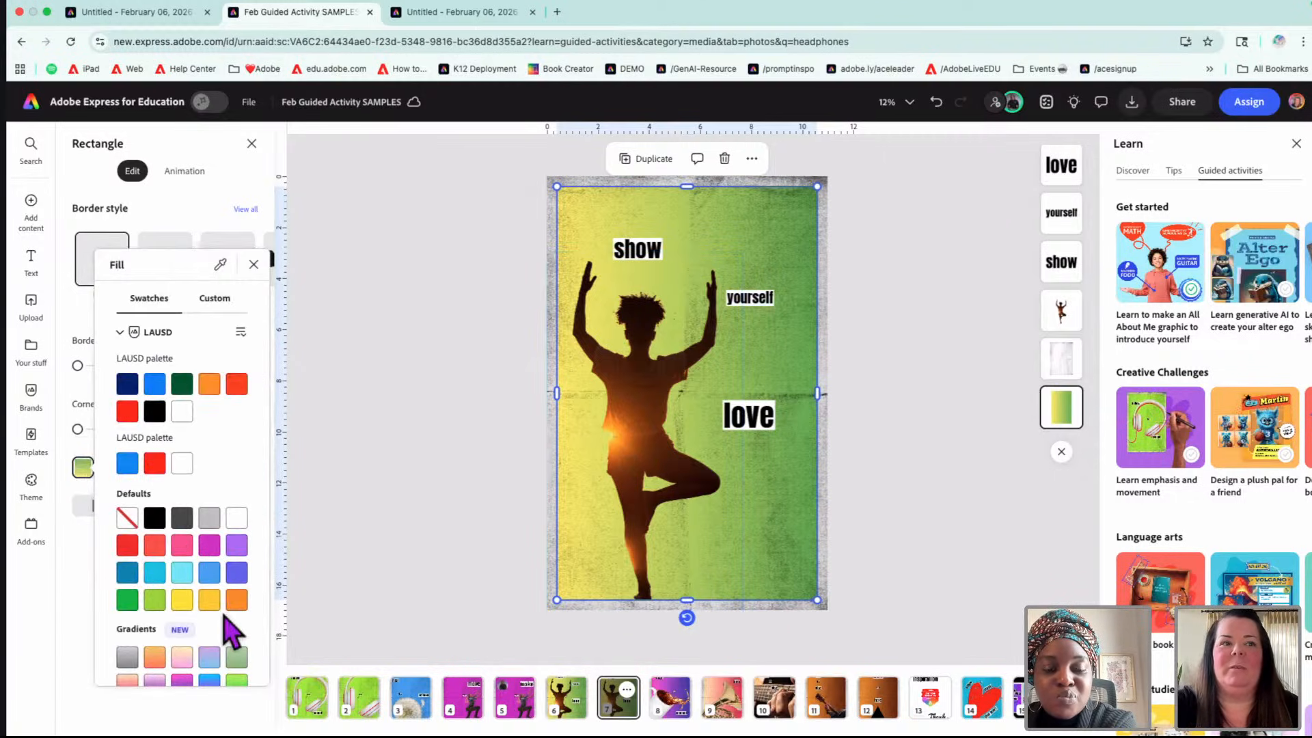
pyautogui.scroll(-2, 229, 632)
pyautogui.click(181, 632)
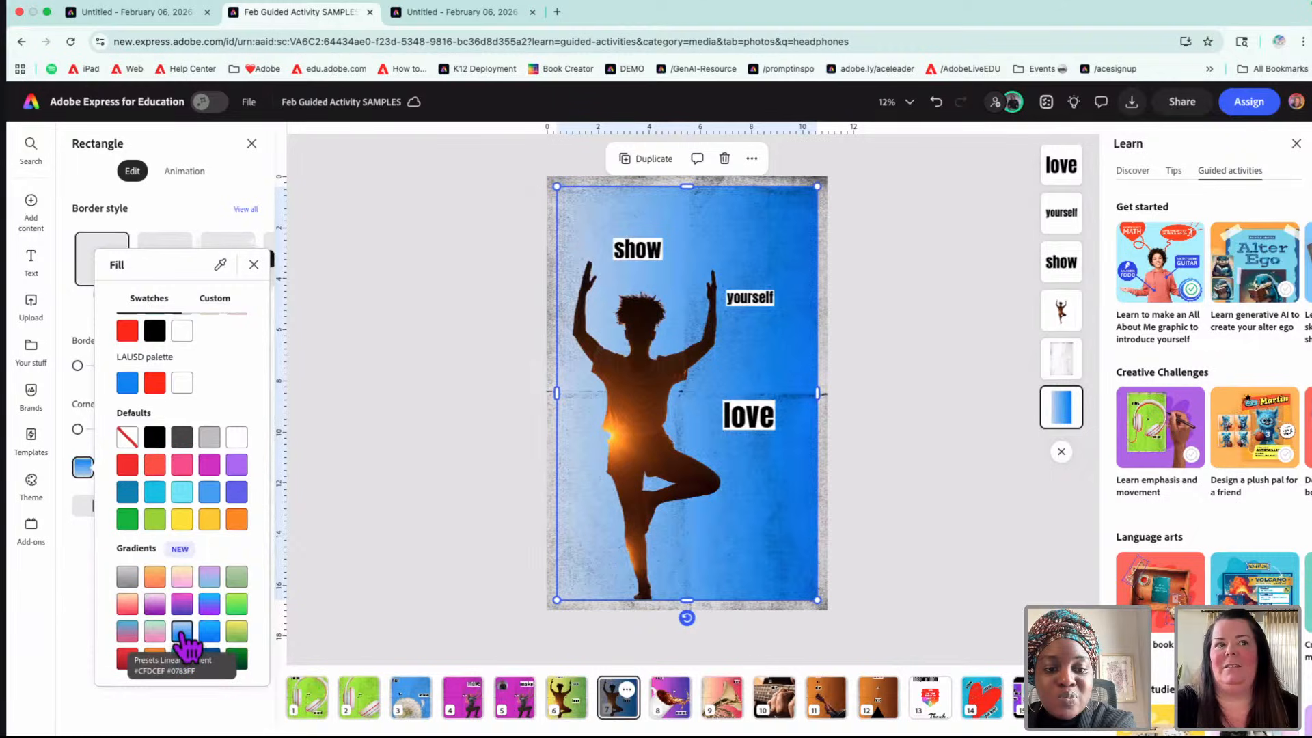
pyautogui.click(127, 576)
pyautogui.click(236, 603)
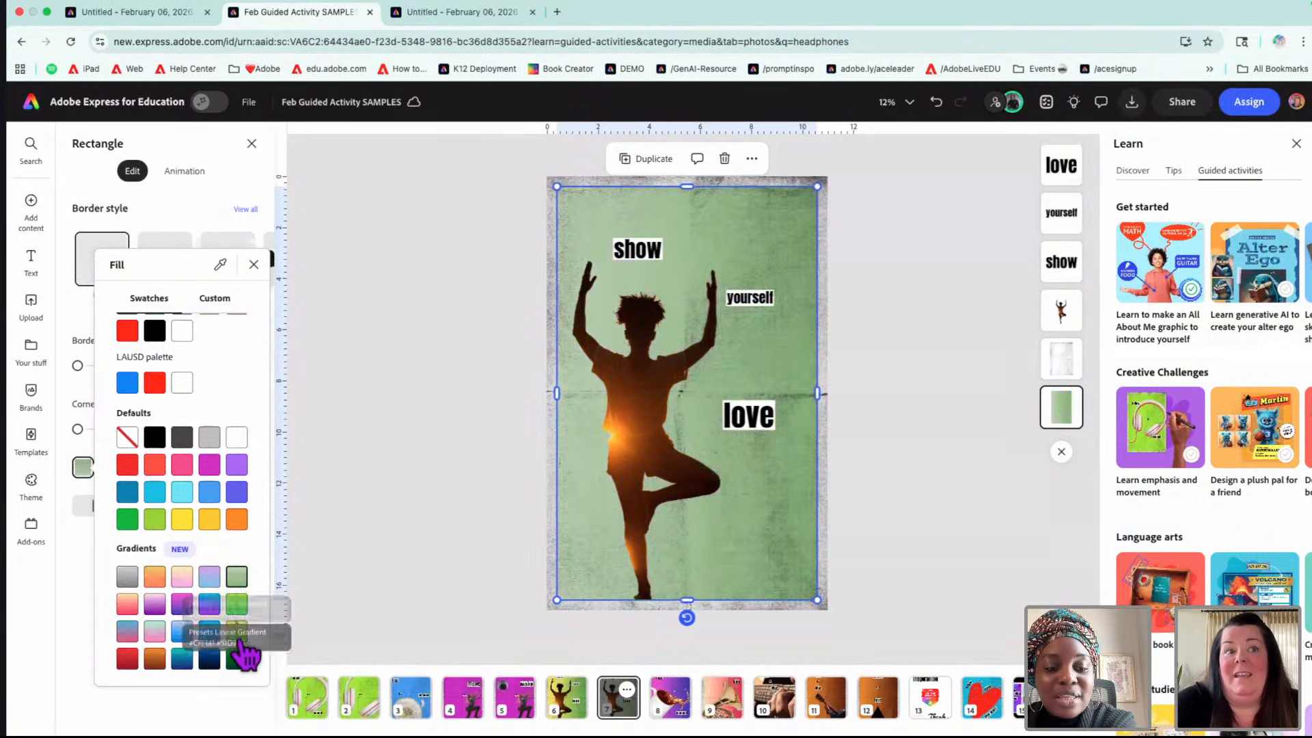
pyautogui.click(236, 658)
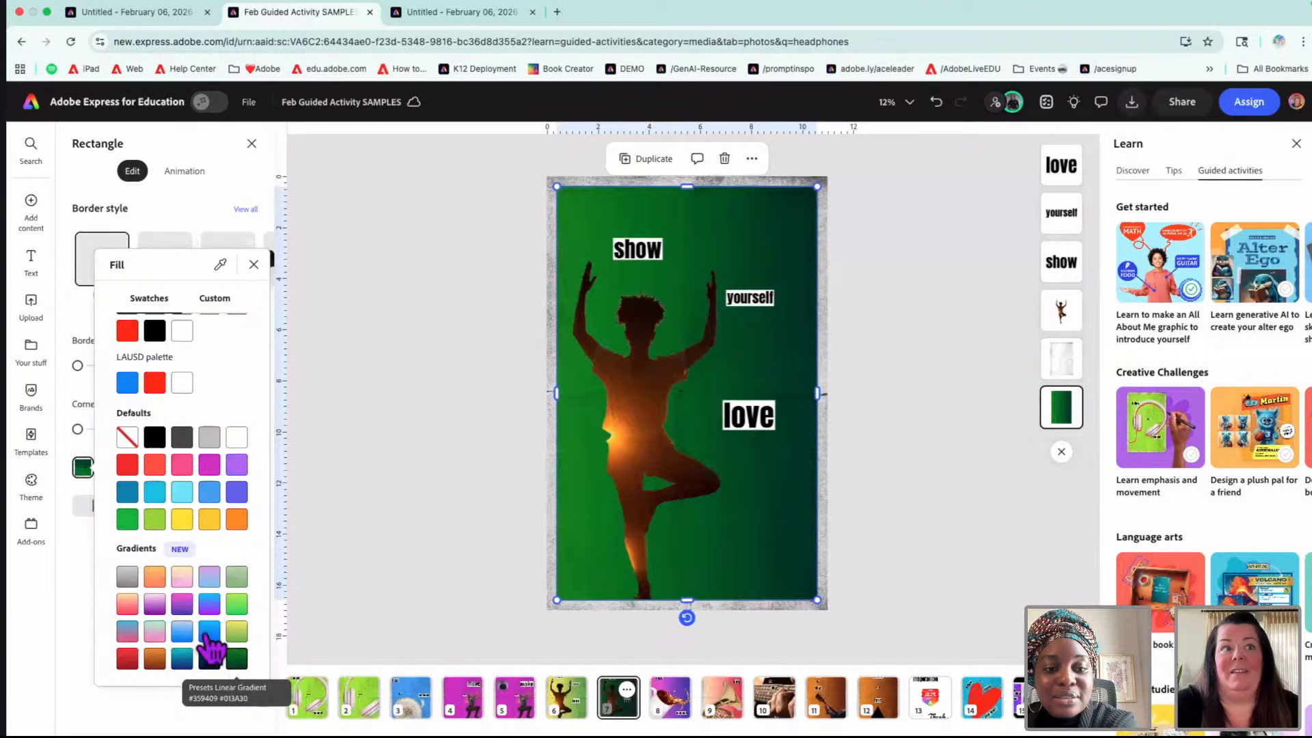
# - Try coral, red and blue-violet solid fills on the background rectangle, and restore its yellow-to-green gradient preset
pyautogui.click(154, 466)
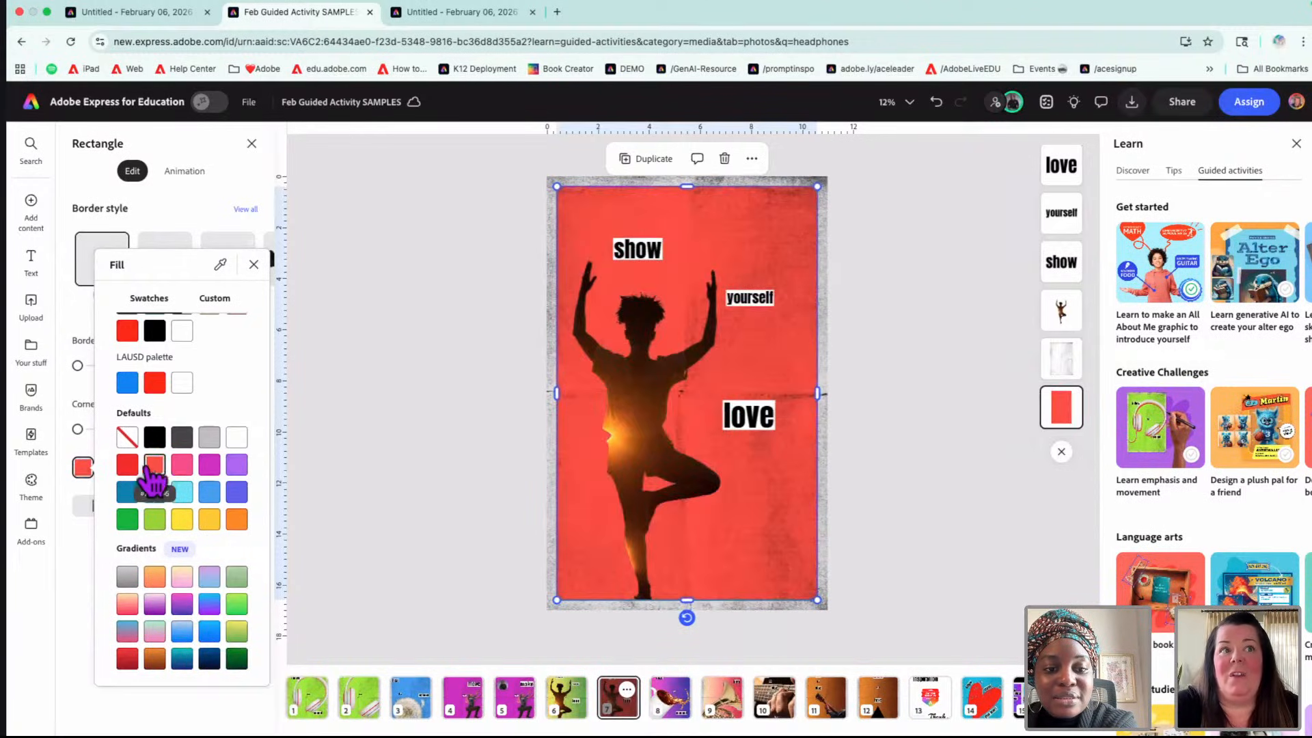
pyautogui.click(127, 465)
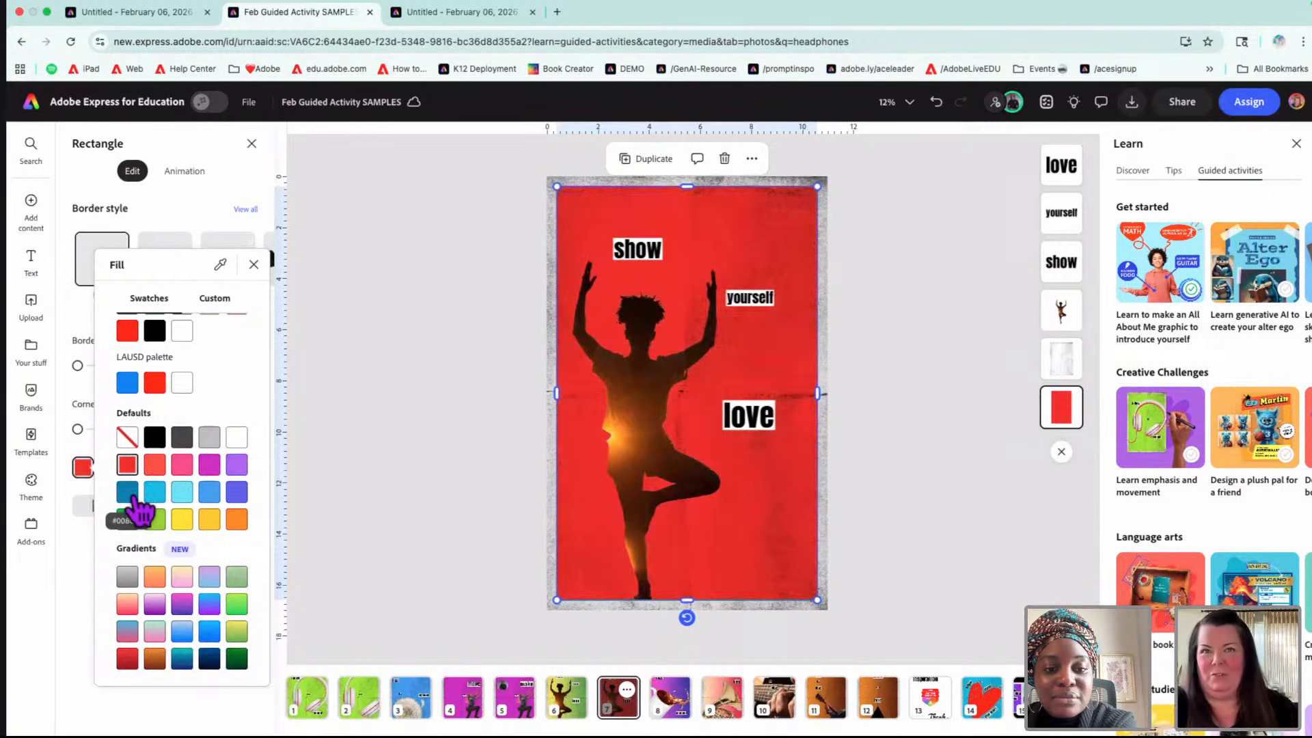
pyautogui.click(129, 492)
pyautogui.click(235, 491)
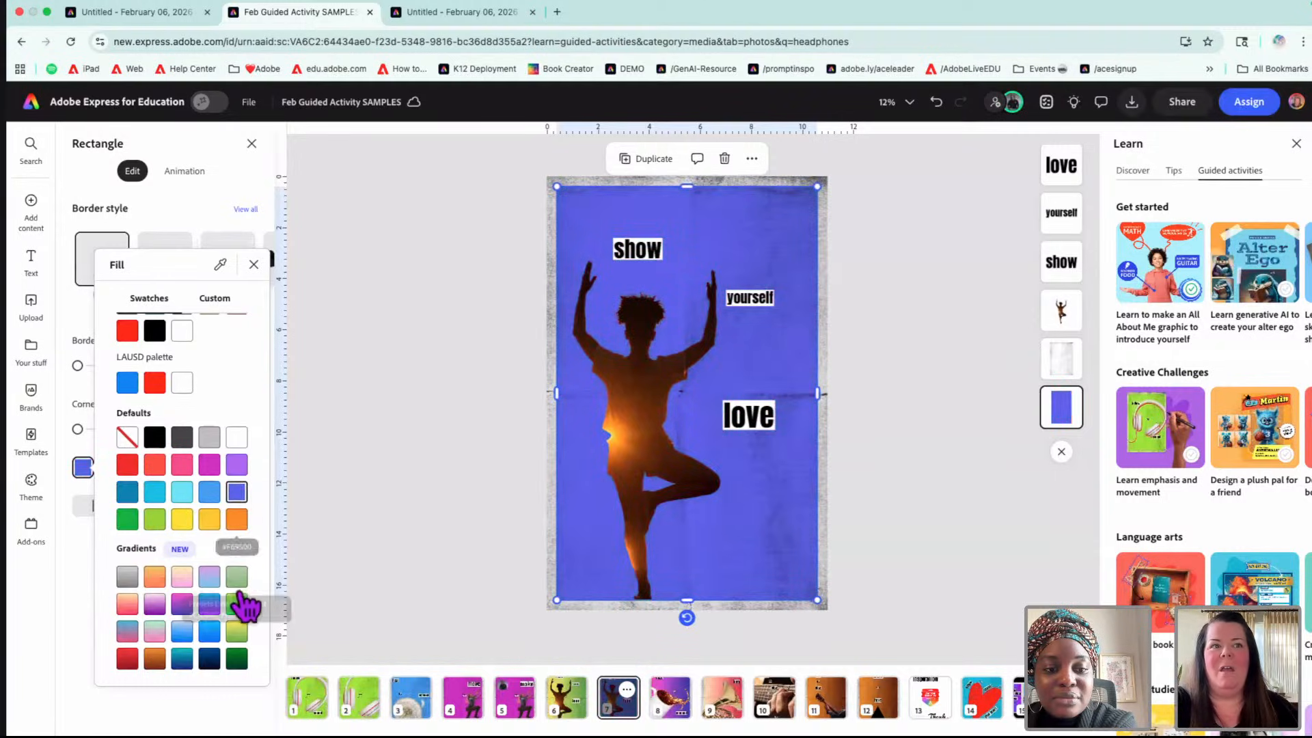
pyautogui.click(236, 631)
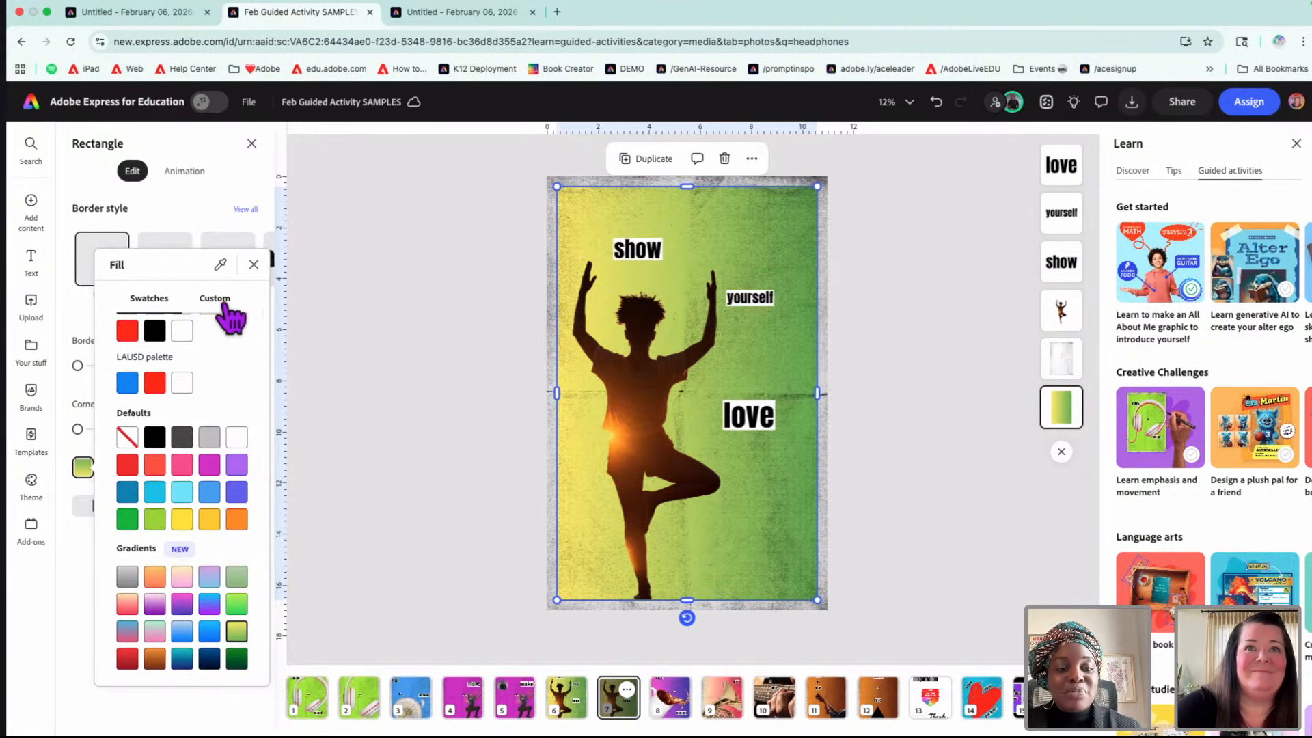
pyautogui.click(403, 282)
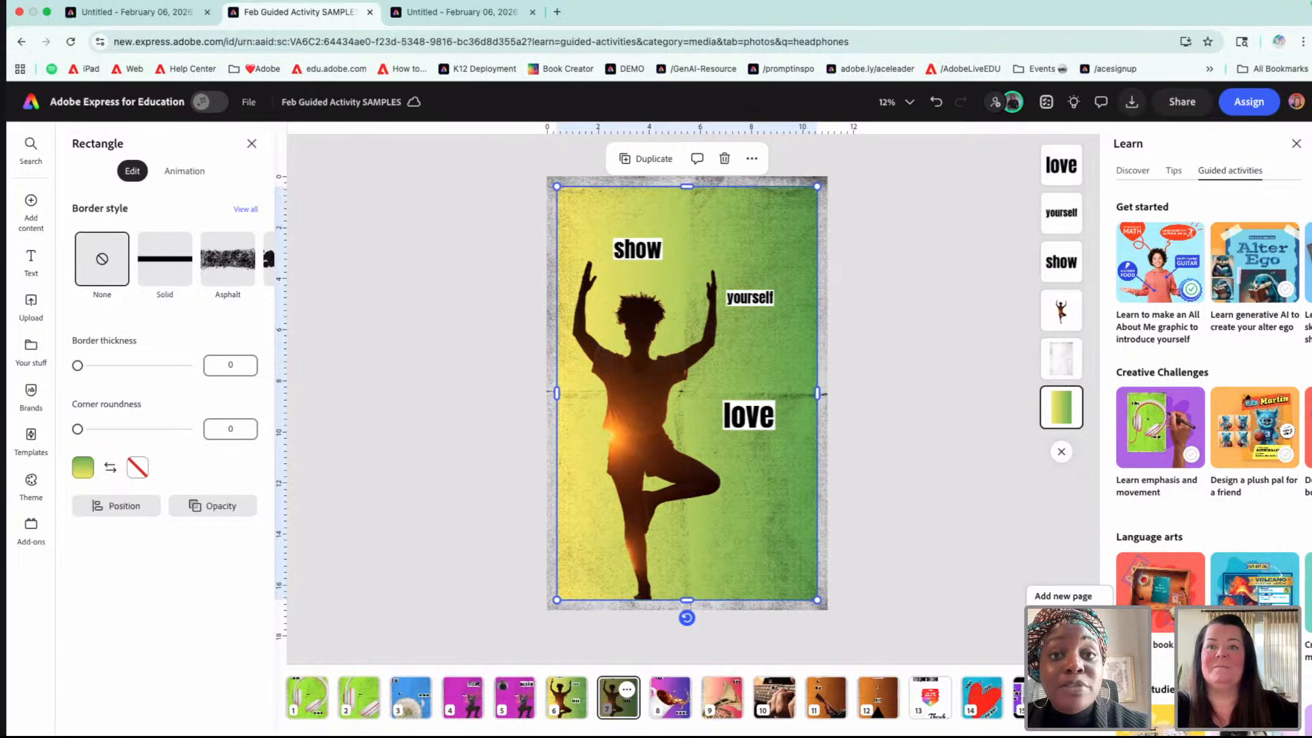
# - Add a blank page after page 7 of the samples, and add a blank second page to the untitled headphones poster file
pyautogui.click(1068, 630)
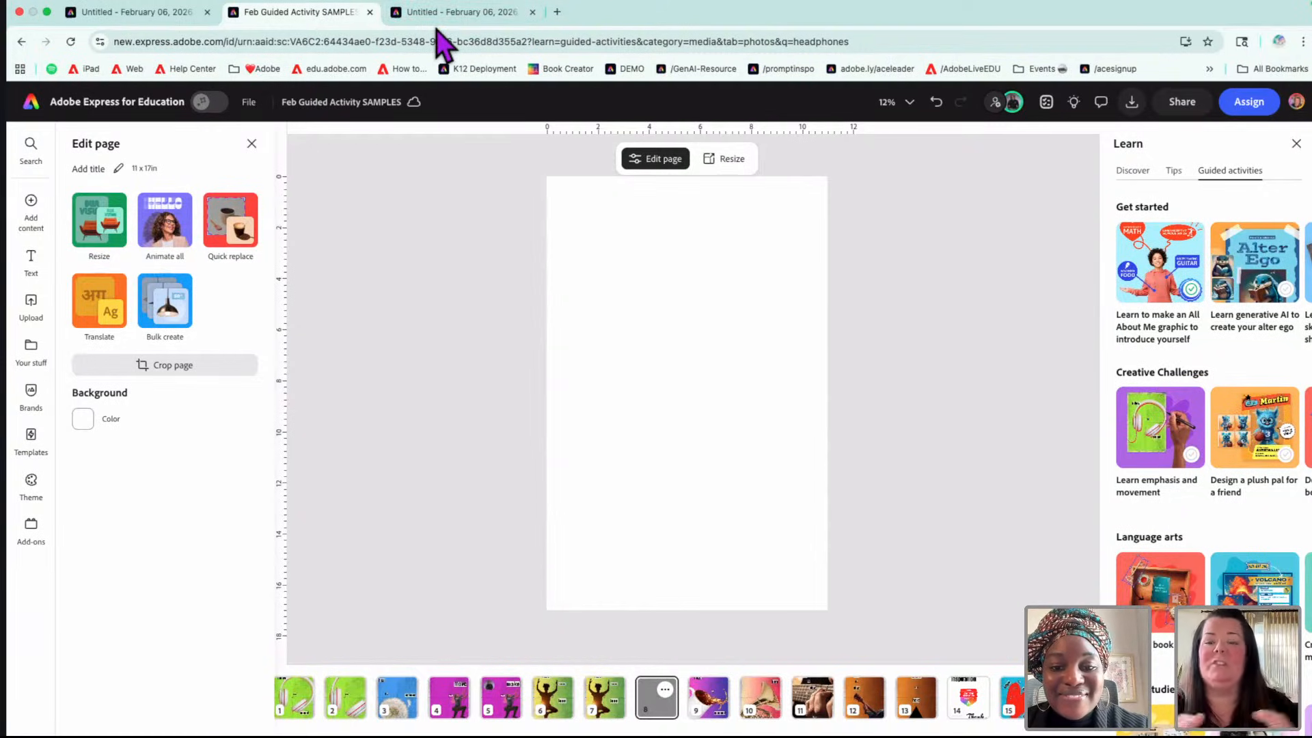
pyautogui.click(146, 19)
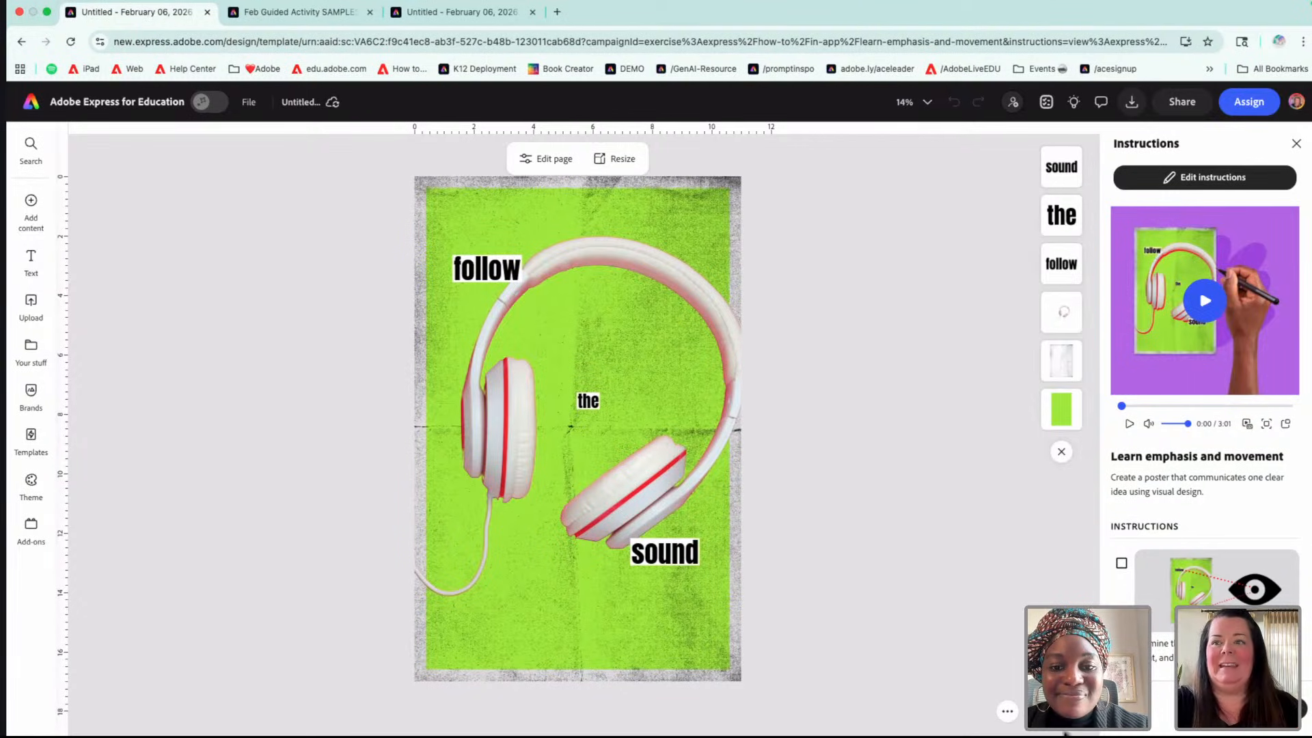
pyautogui.click(1032, 647)
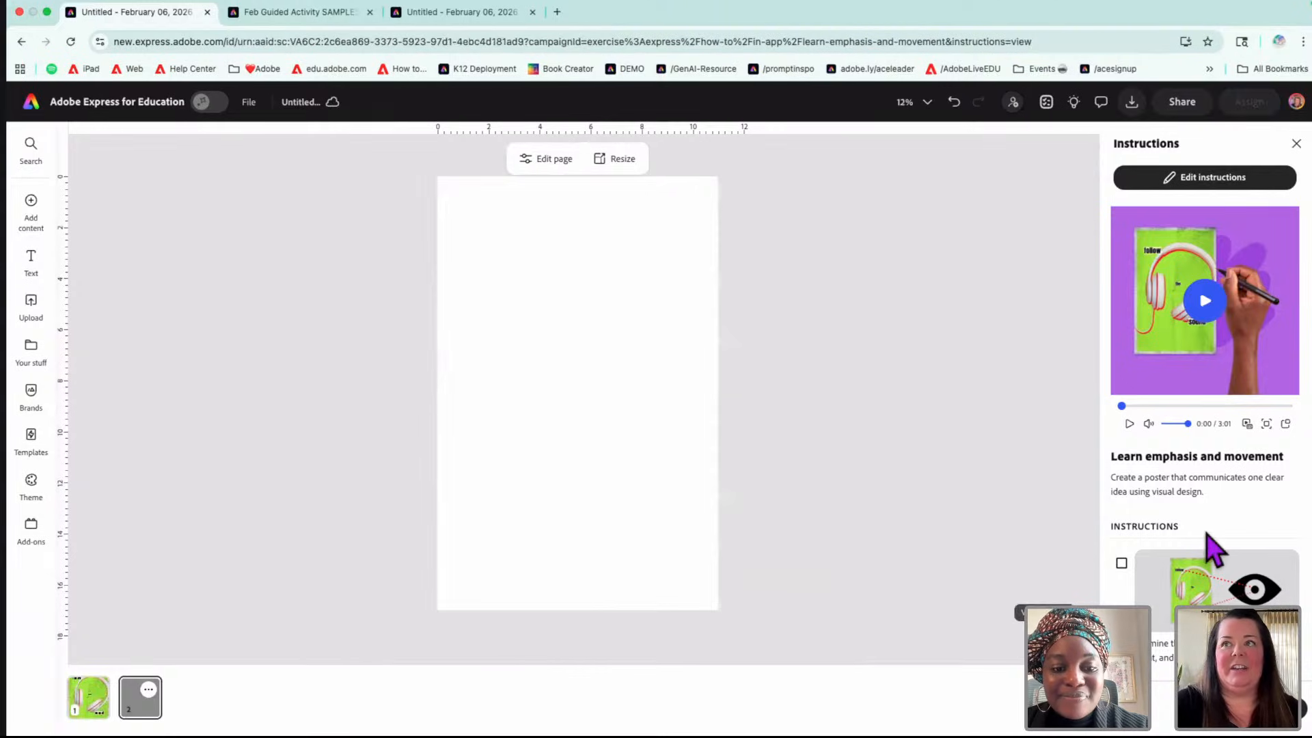
# - Read the activity instructions on examining the poster's focal point and adding a visually complex object
pyautogui.scroll(-3, 1209, 542)
pyautogui.scroll(-4, 1213, 547)
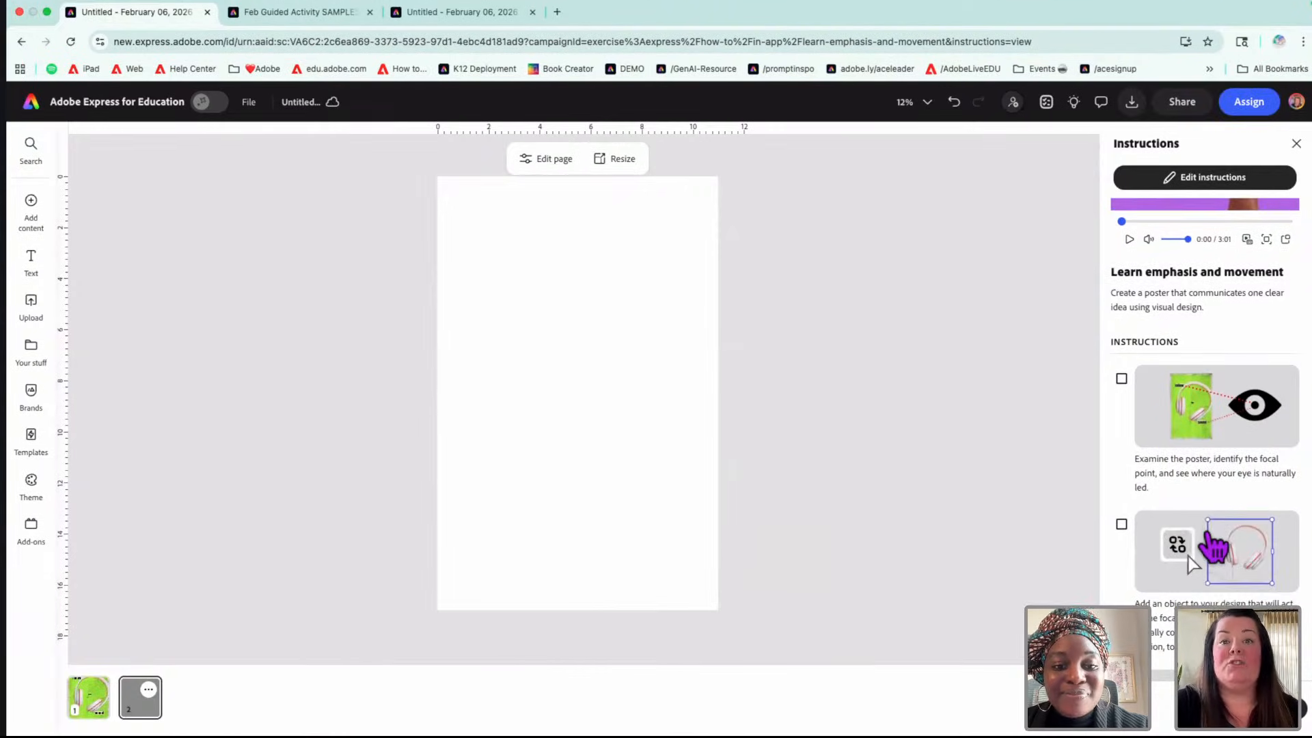
pyautogui.scroll(-1, 1213, 543)
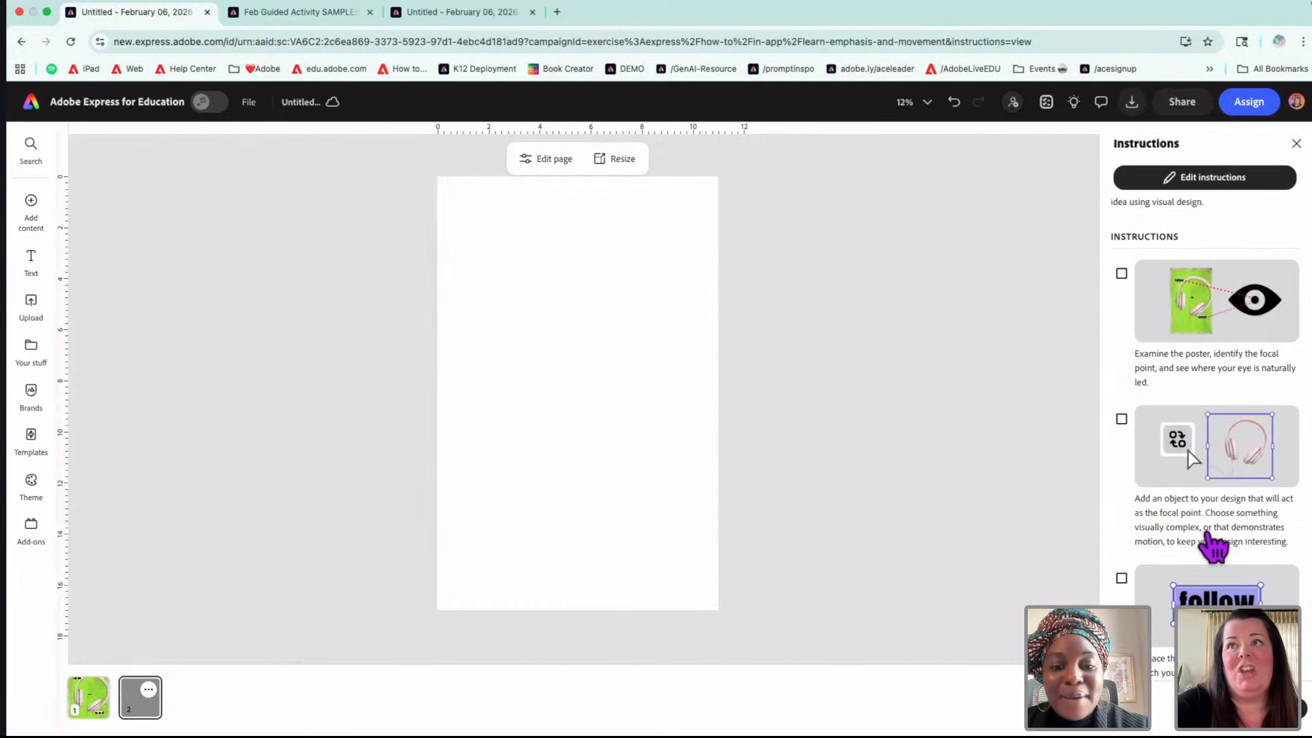
pyautogui.scroll(5, 1213, 543)
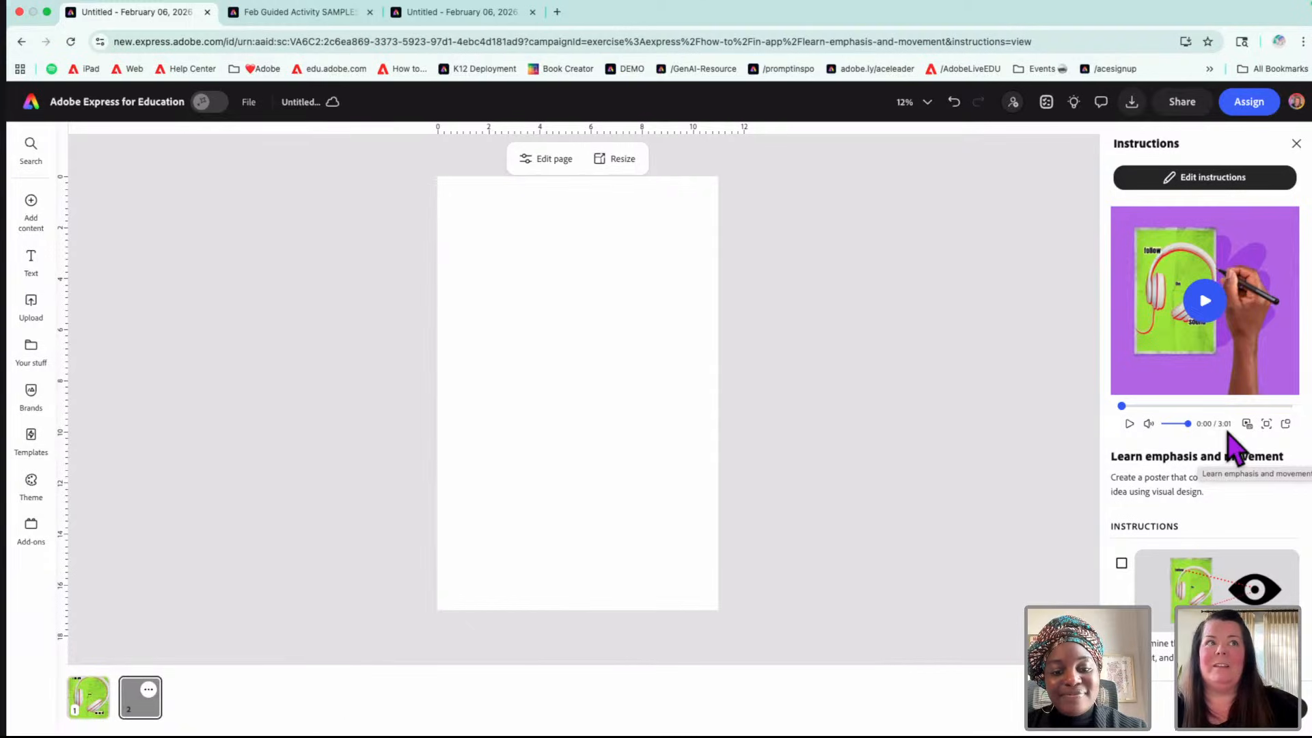
# - Search the stock photos for "nature"
pyautogui.click(31, 233)
pyautogui.click(118, 217)
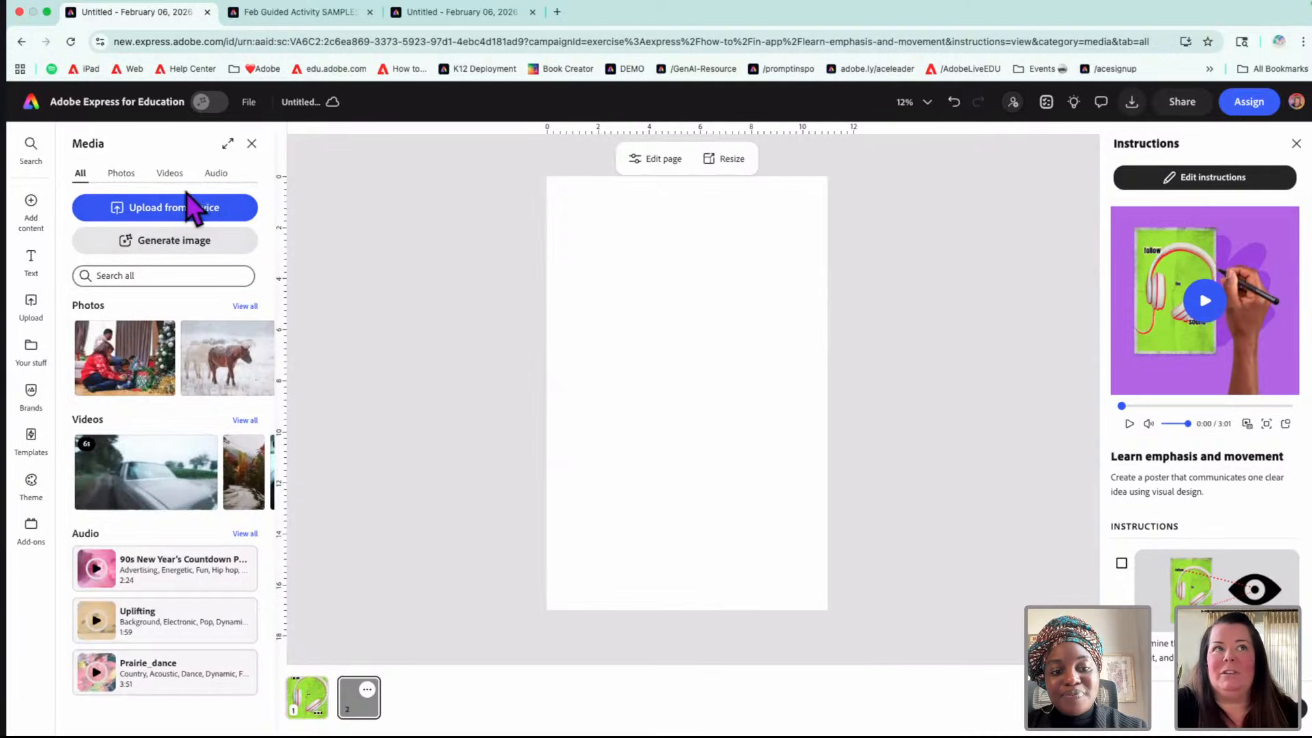
pyautogui.click(121, 175)
pyautogui.scroll(-3, 174, 540)
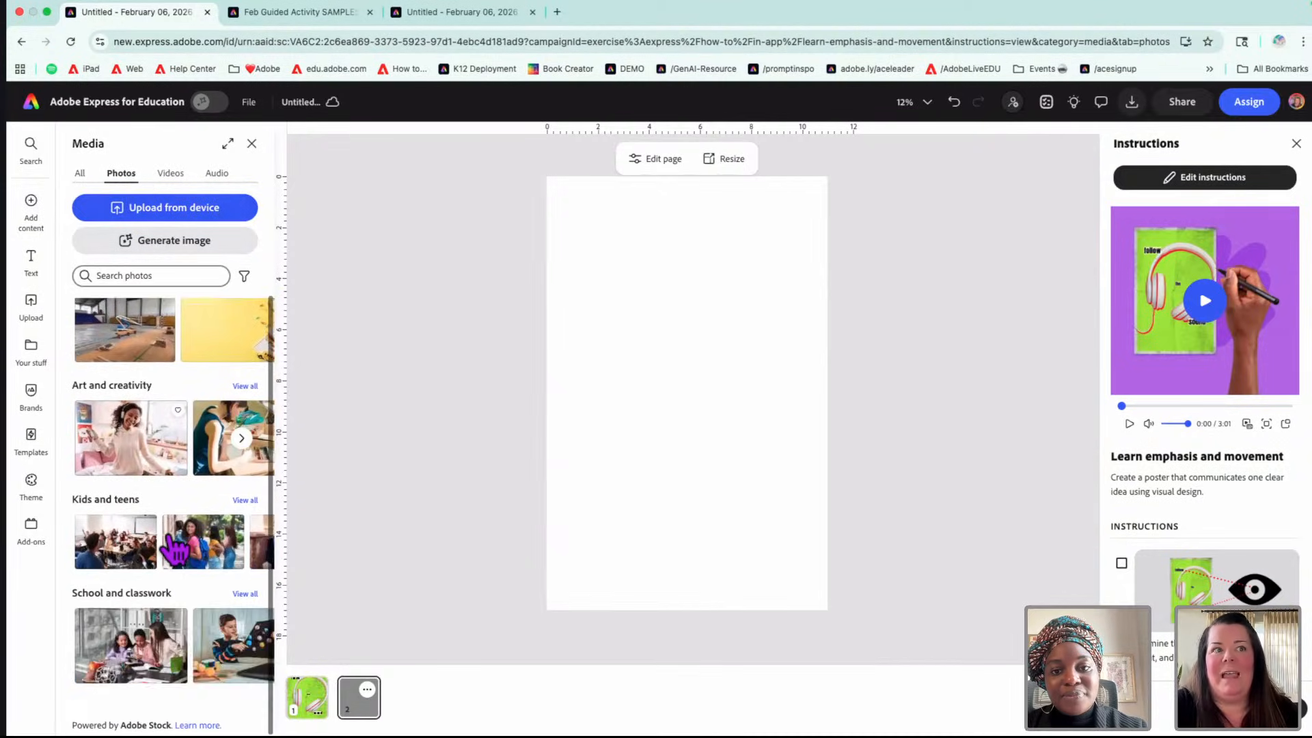
pyautogui.scroll(5, 171, 356)
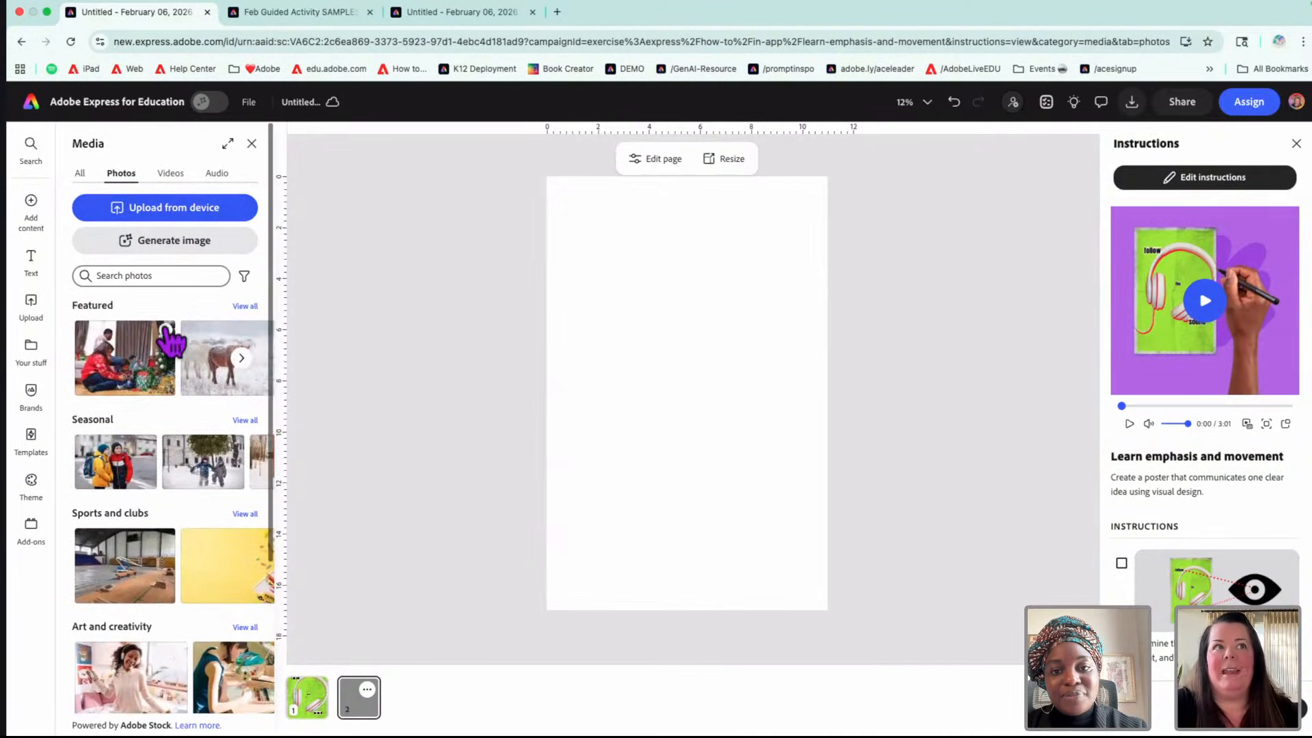
pyautogui.click(159, 275)
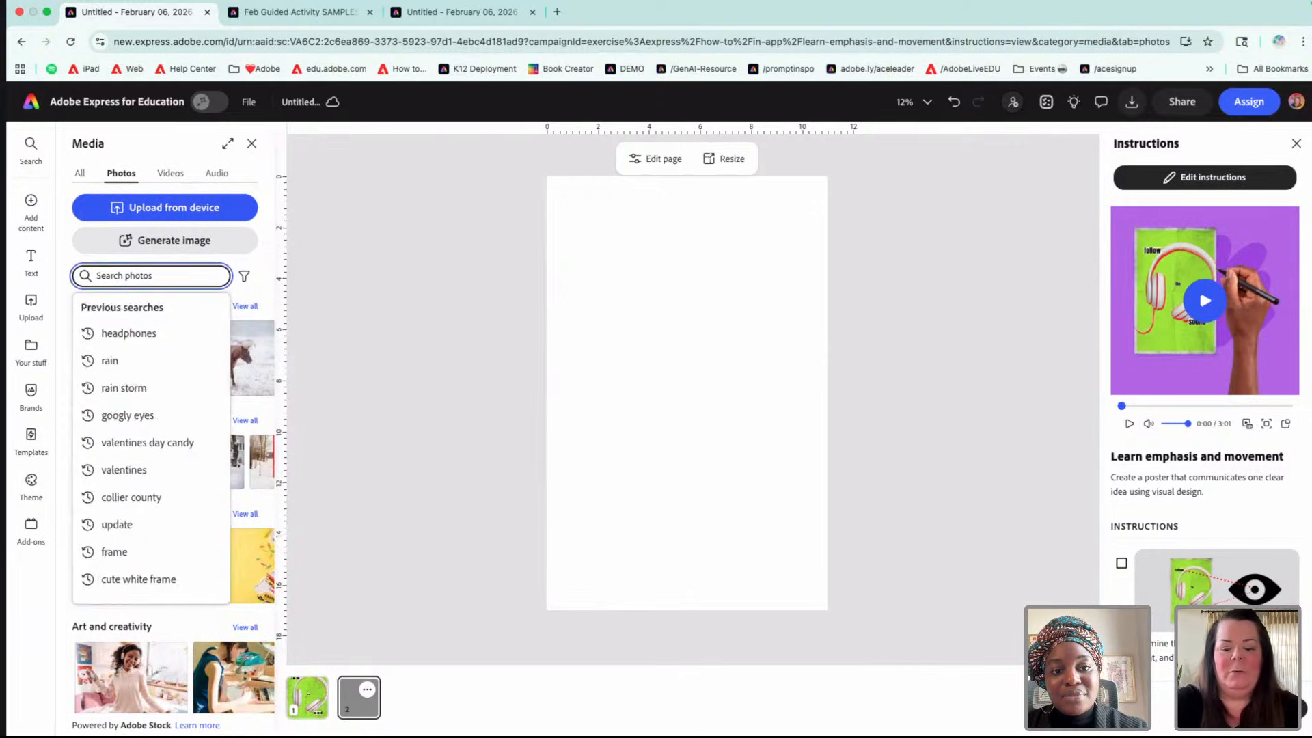
pyautogui.write('nature')
pyautogui.press('Return')
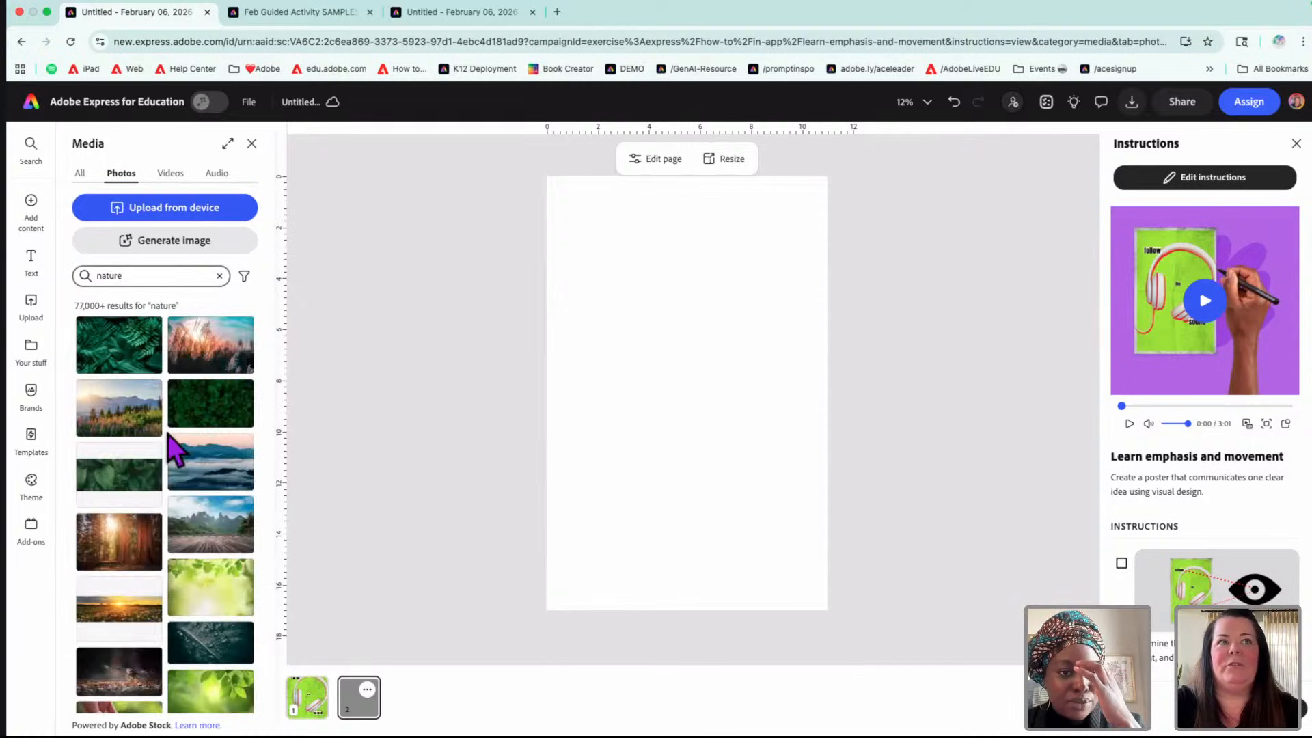
# - Add the photo of a dripping hand over a green seedling to the blank page and inspect it up close
pyautogui.scroll(-2, 184, 561)
pyautogui.scroll(-2, 171, 615)
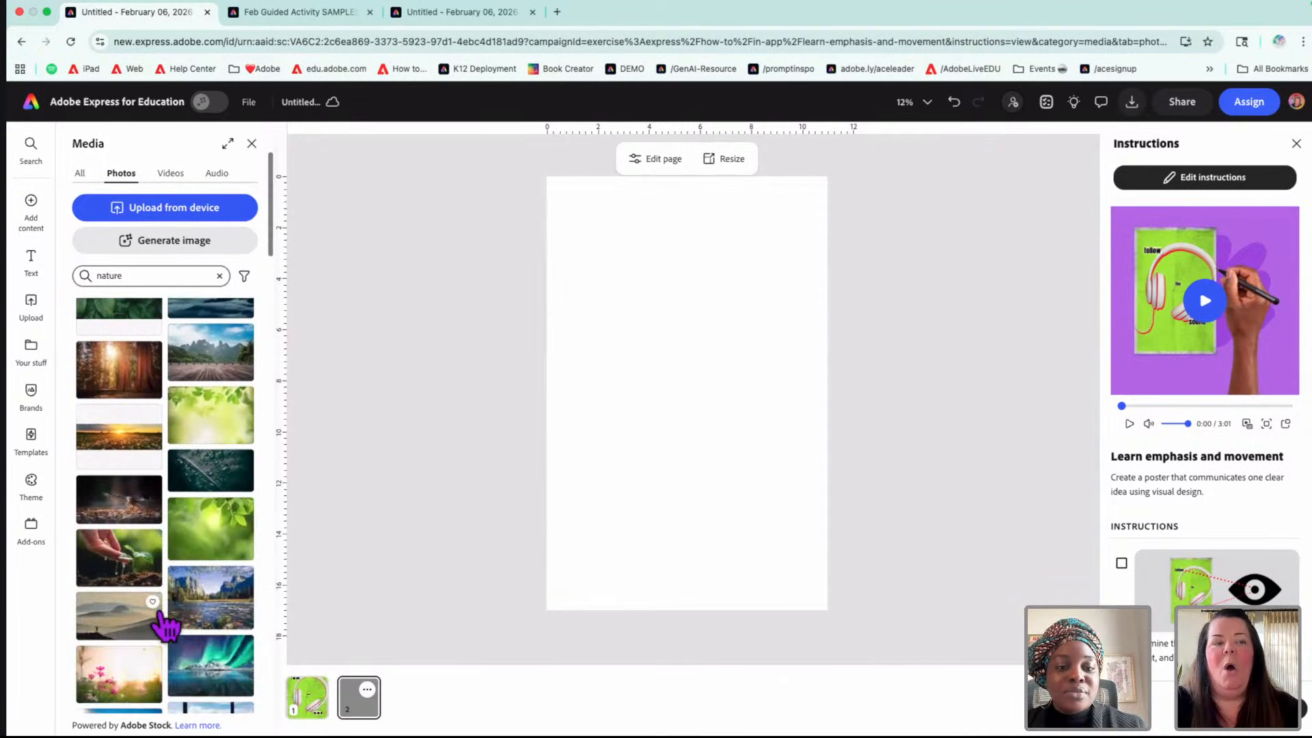
pyautogui.click(140, 570)
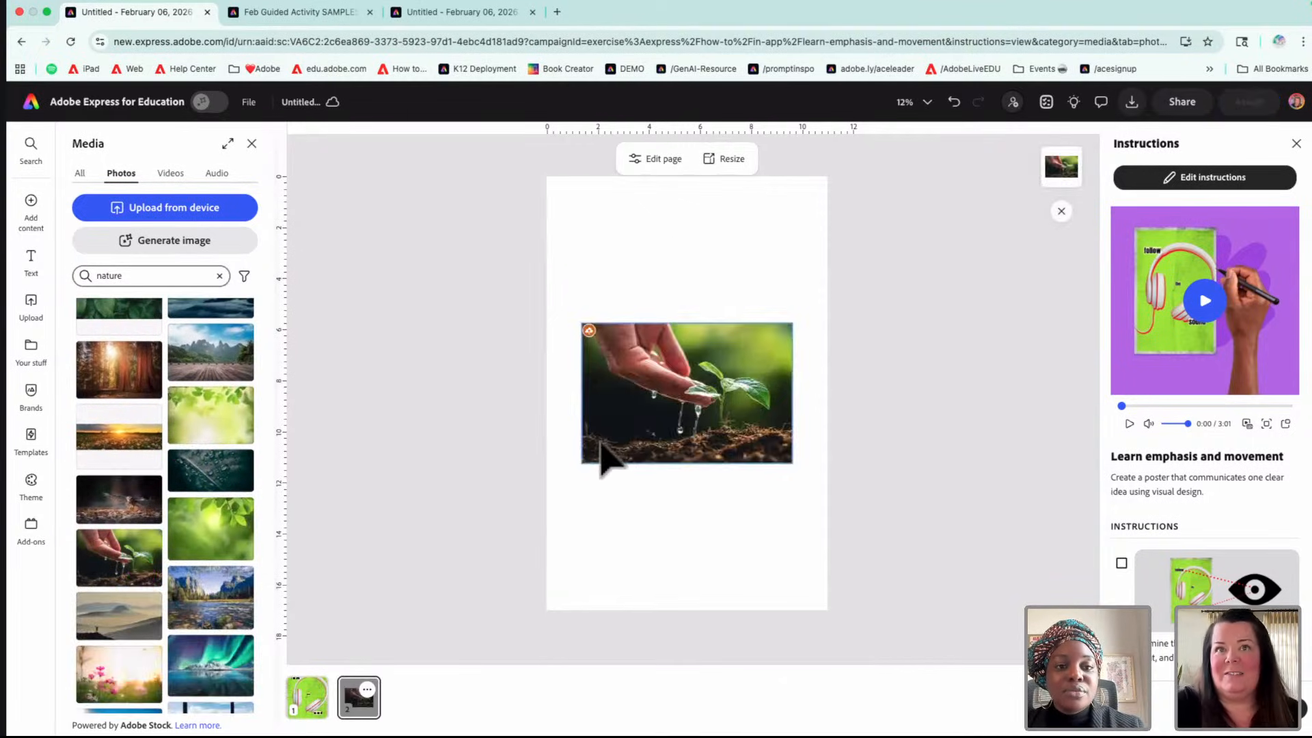
pyautogui.click(649, 457)
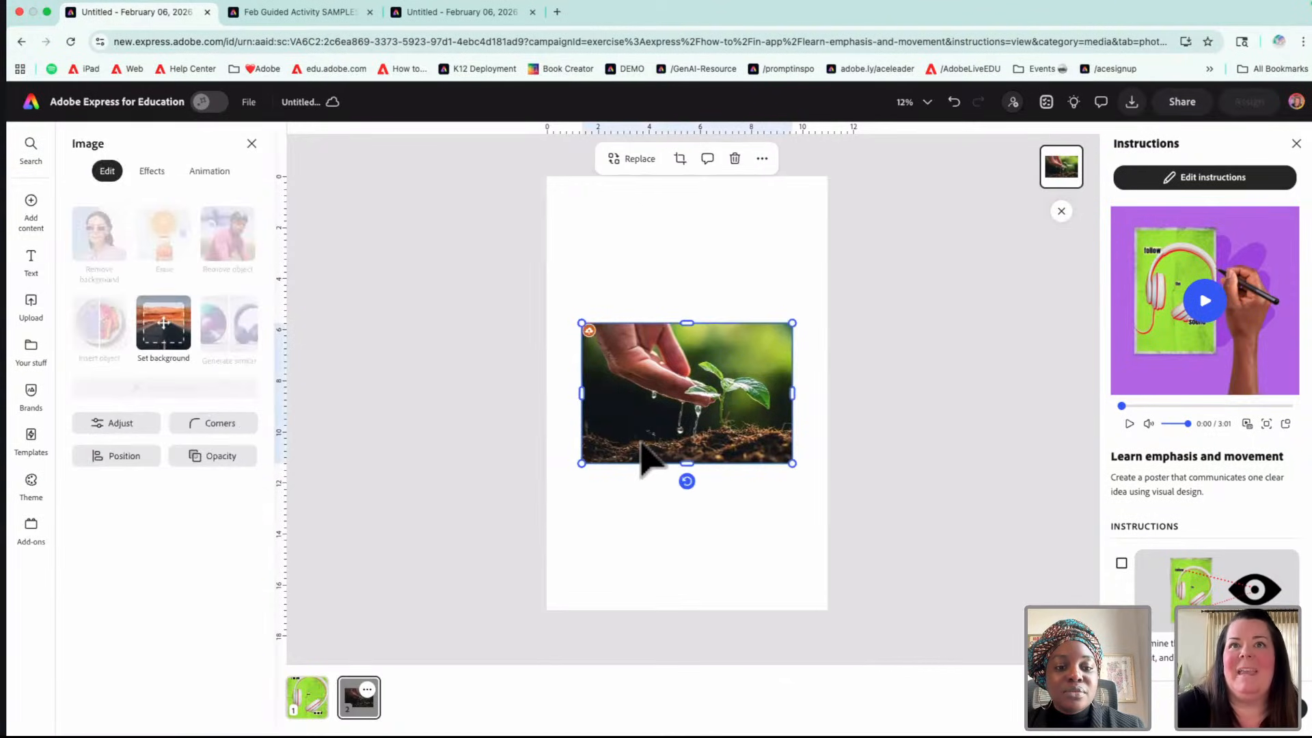
pyautogui.scroll(5, 649, 458)
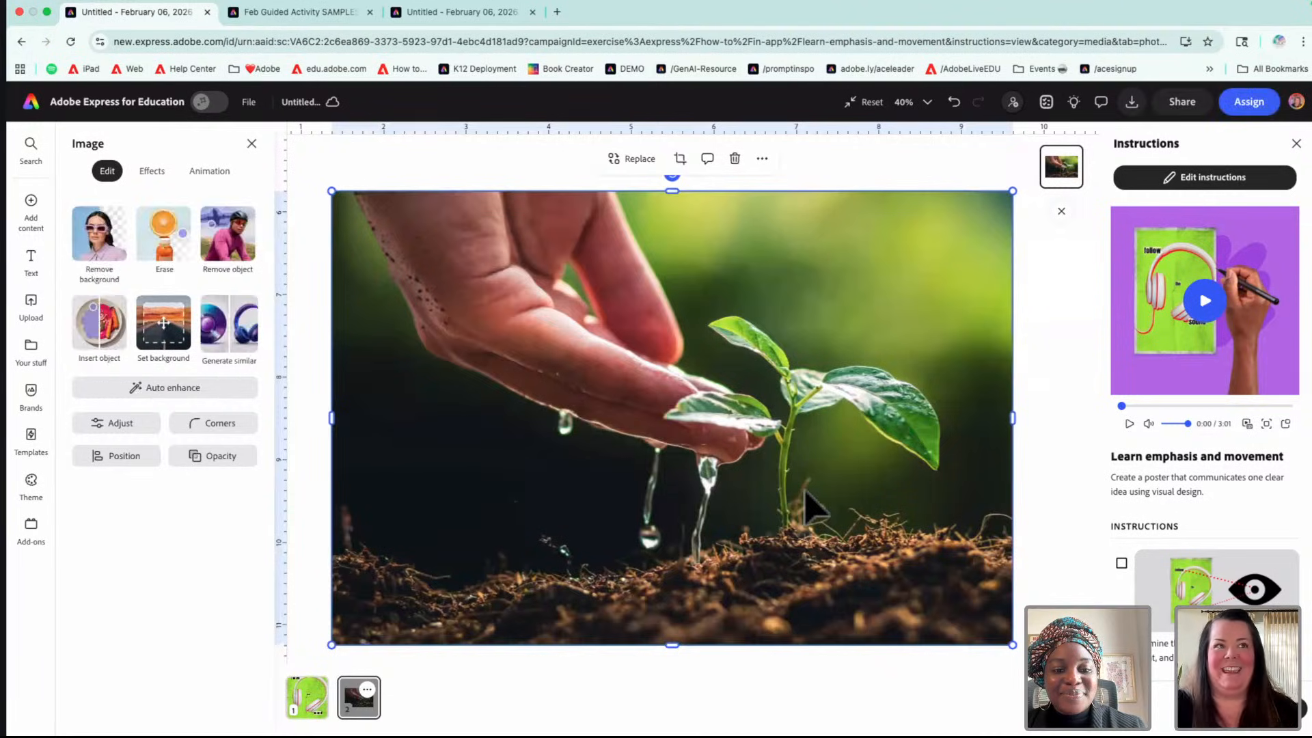
# - Read the remaining activity instructions on replacing the text, creating several versions, and sharing the work to the class gallery
pyautogui.scroll(-5, 806, 493)
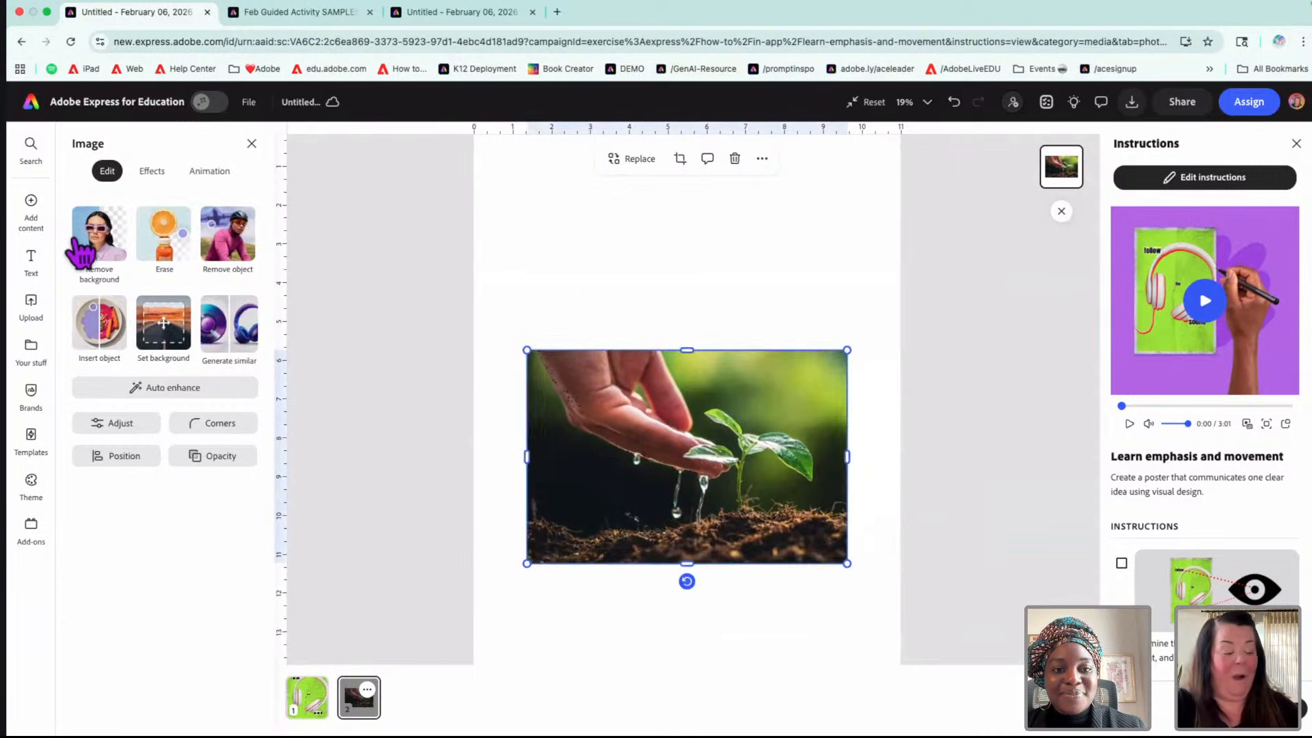
pyautogui.scroll(-2, 1213, 587)
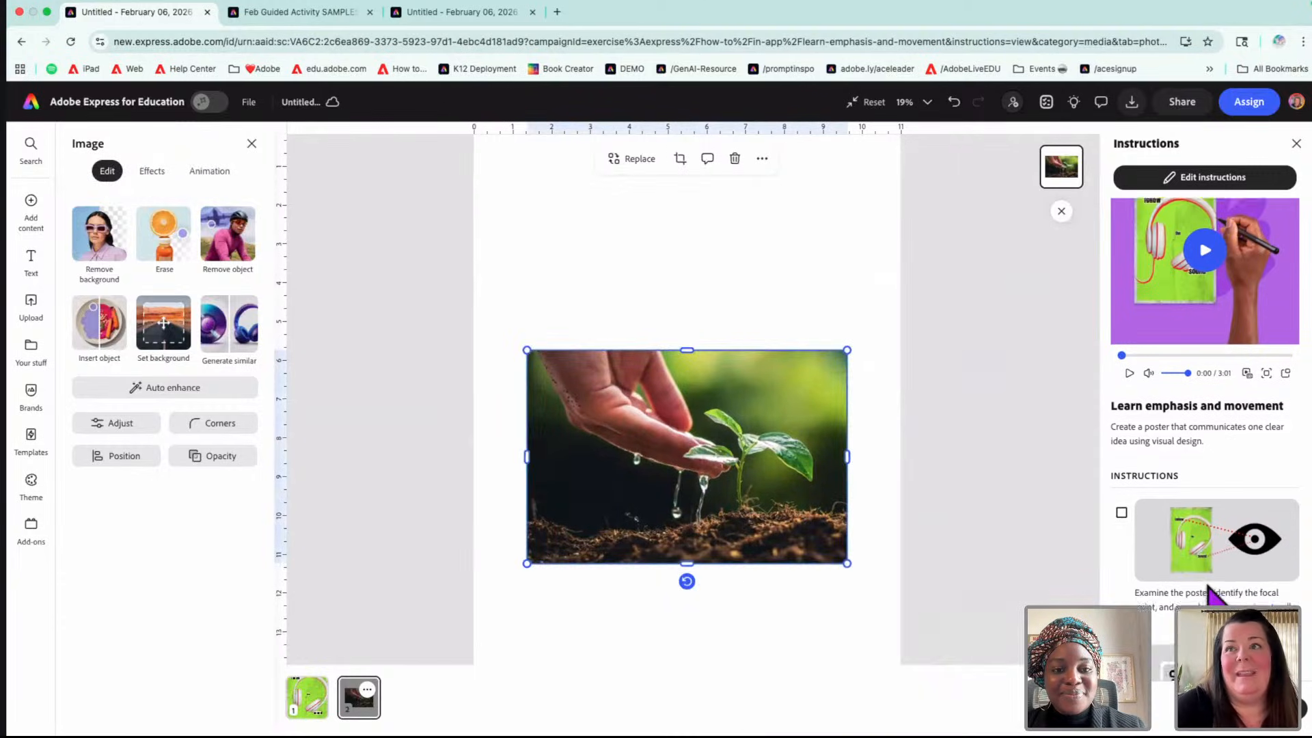
pyautogui.scroll(-5, 1213, 594)
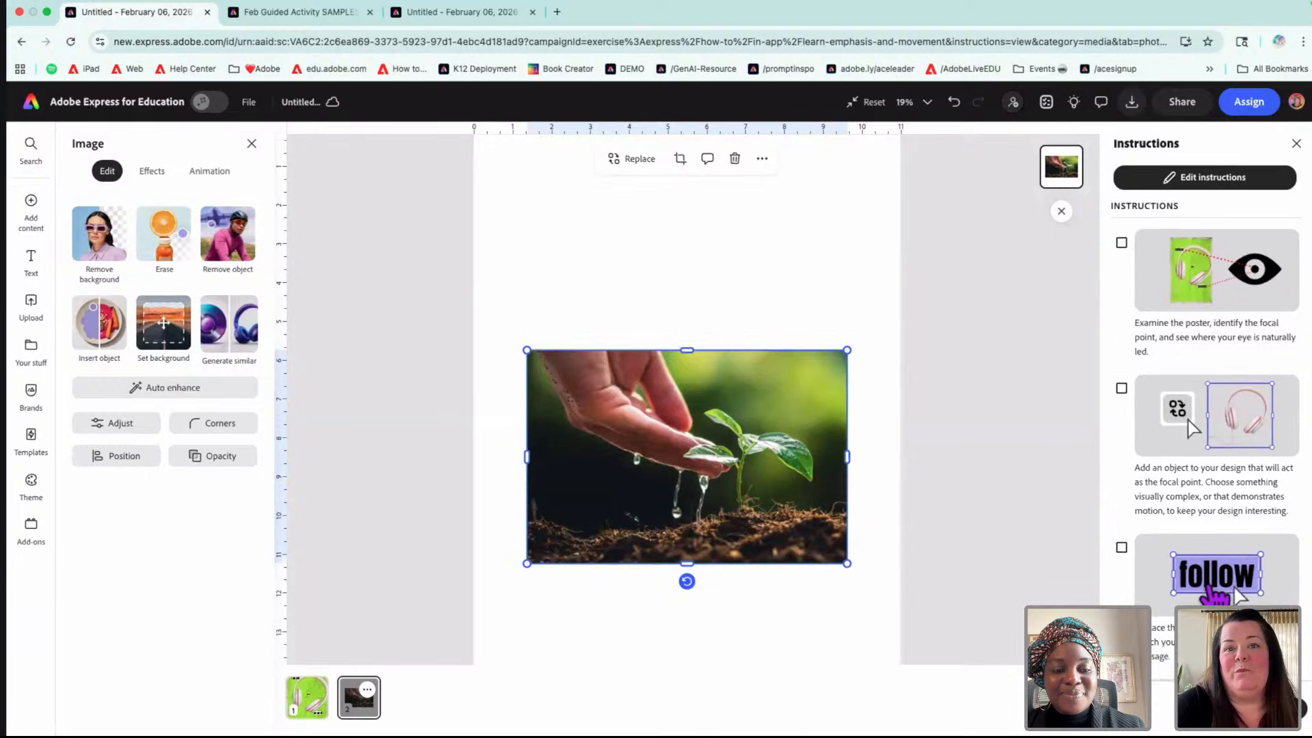
pyautogui.scroll(-4, 1215, 598)
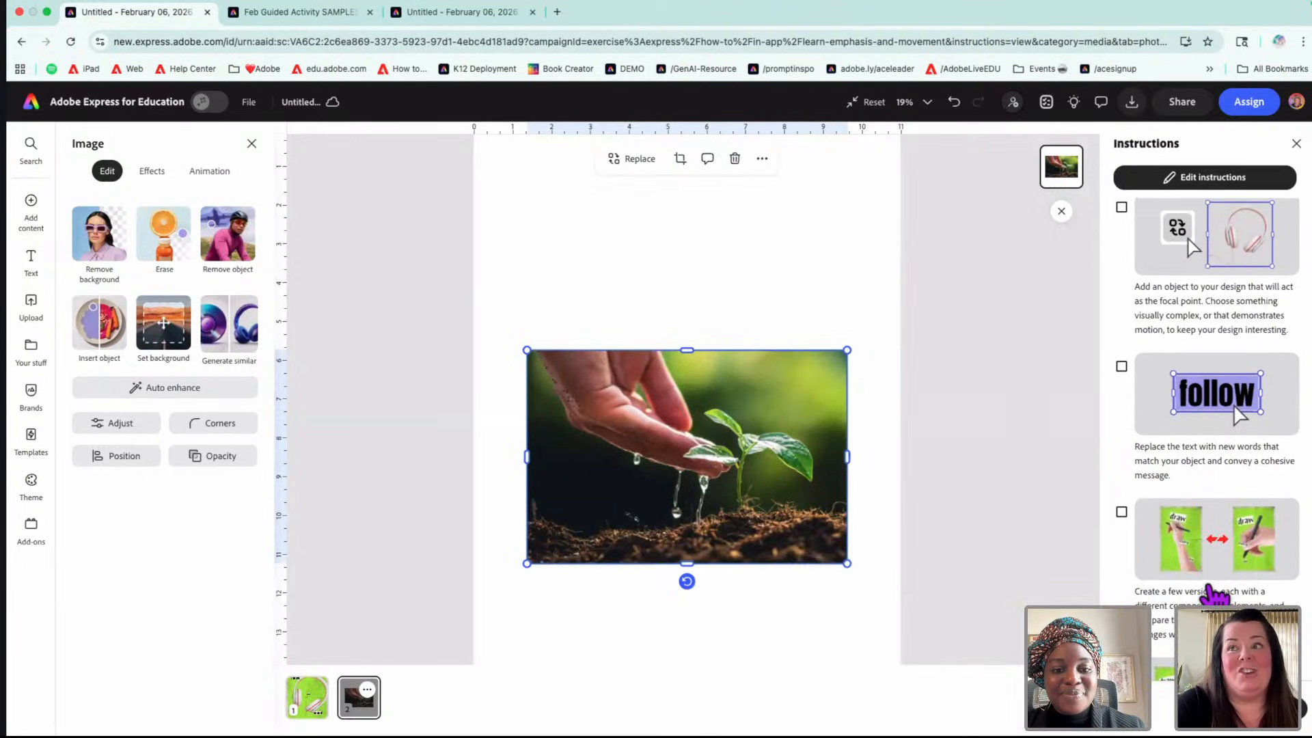
pyautogui.scroll(-1, 1215, 596)
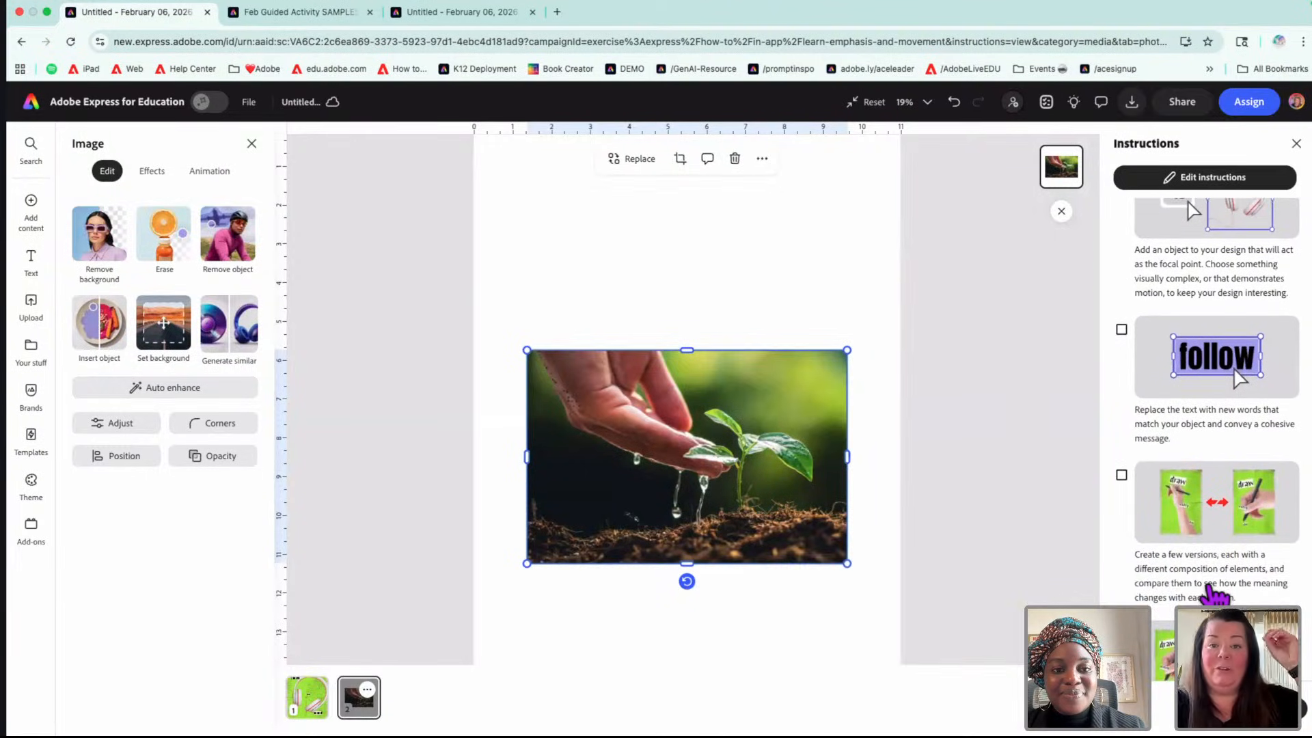
pyautogui.scroll(-1, 1213, 596)
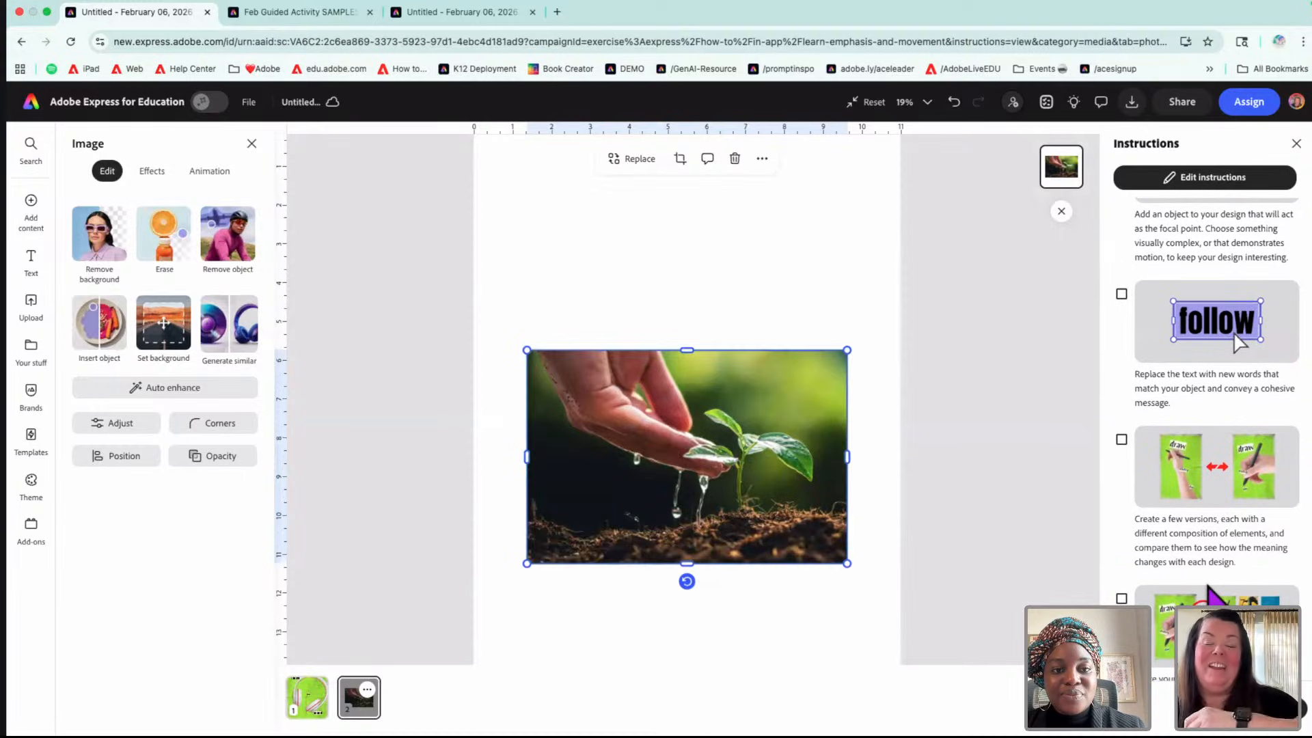
pyautogui.moveTo(1213, 596)
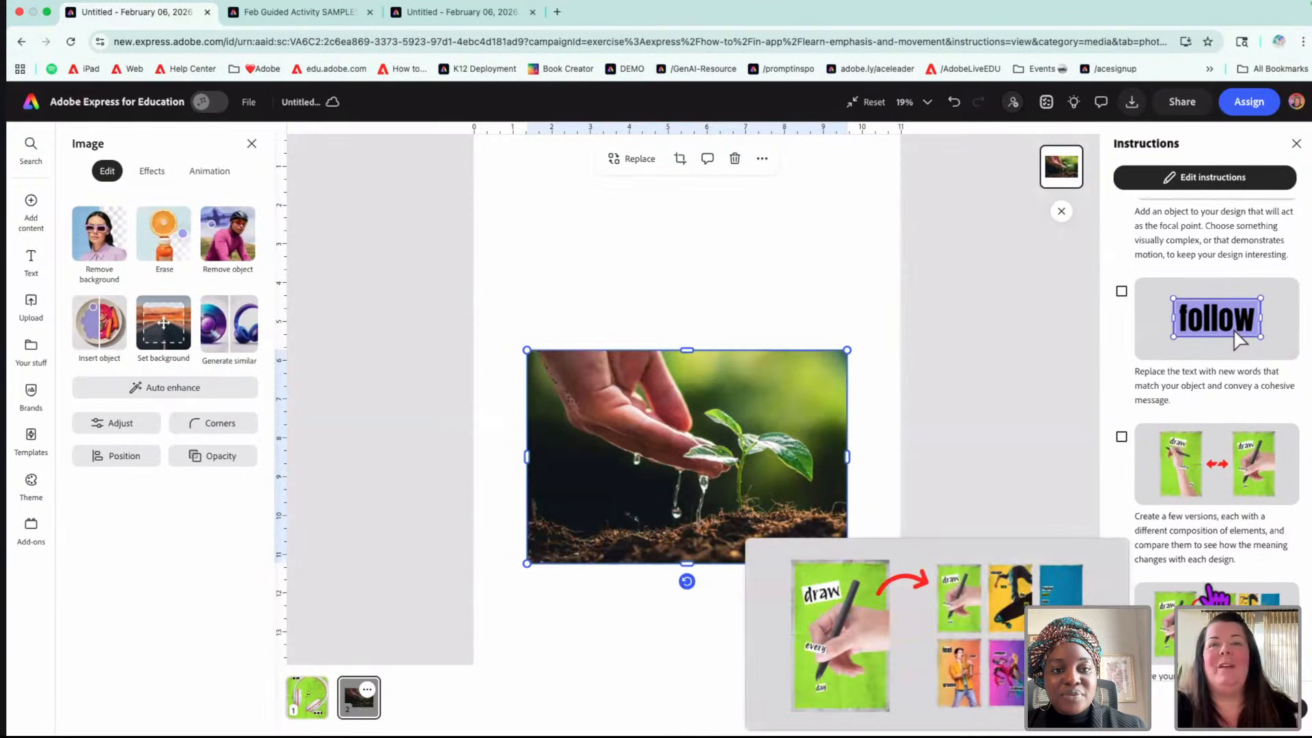
pyautogui.scroll(-2, 1213, 596)
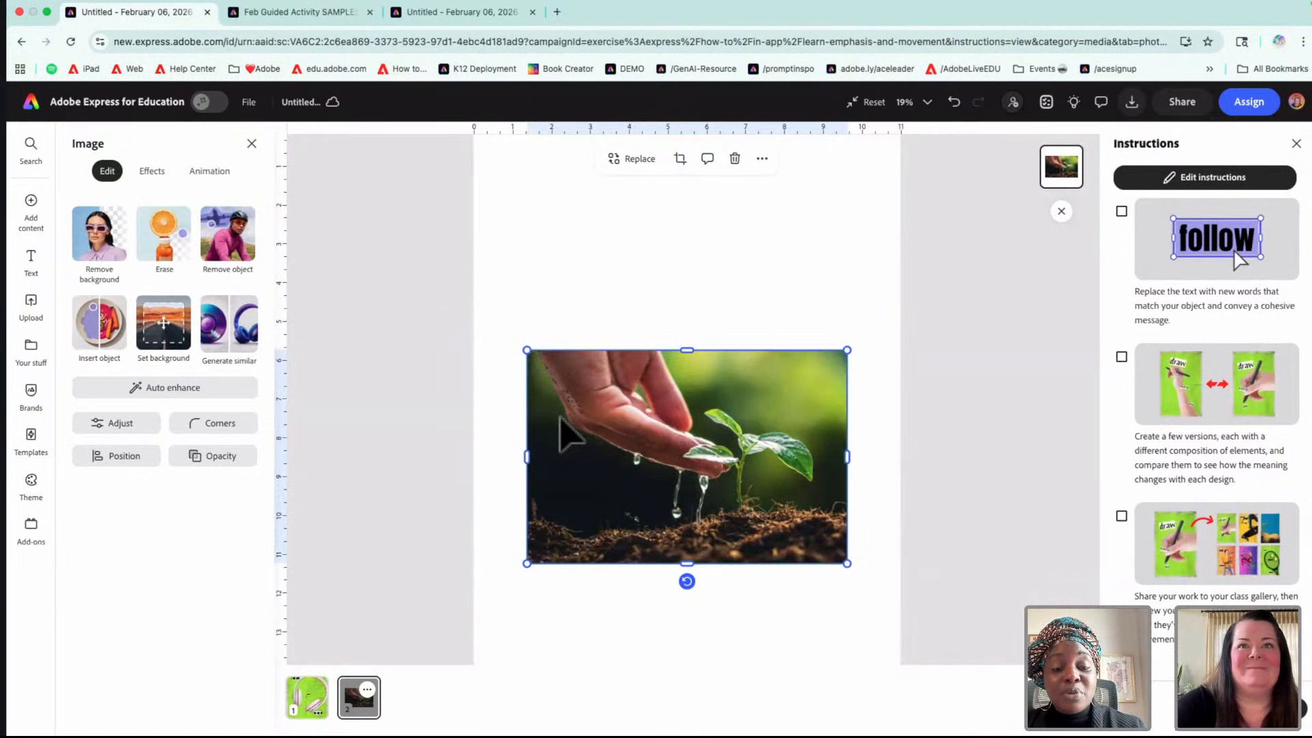
# - Switch to the Feb Guided Activity SAMPLES file and select the coffee cup image on the "seize the moment" poster on page 9
pyautogui.click(280, 15)
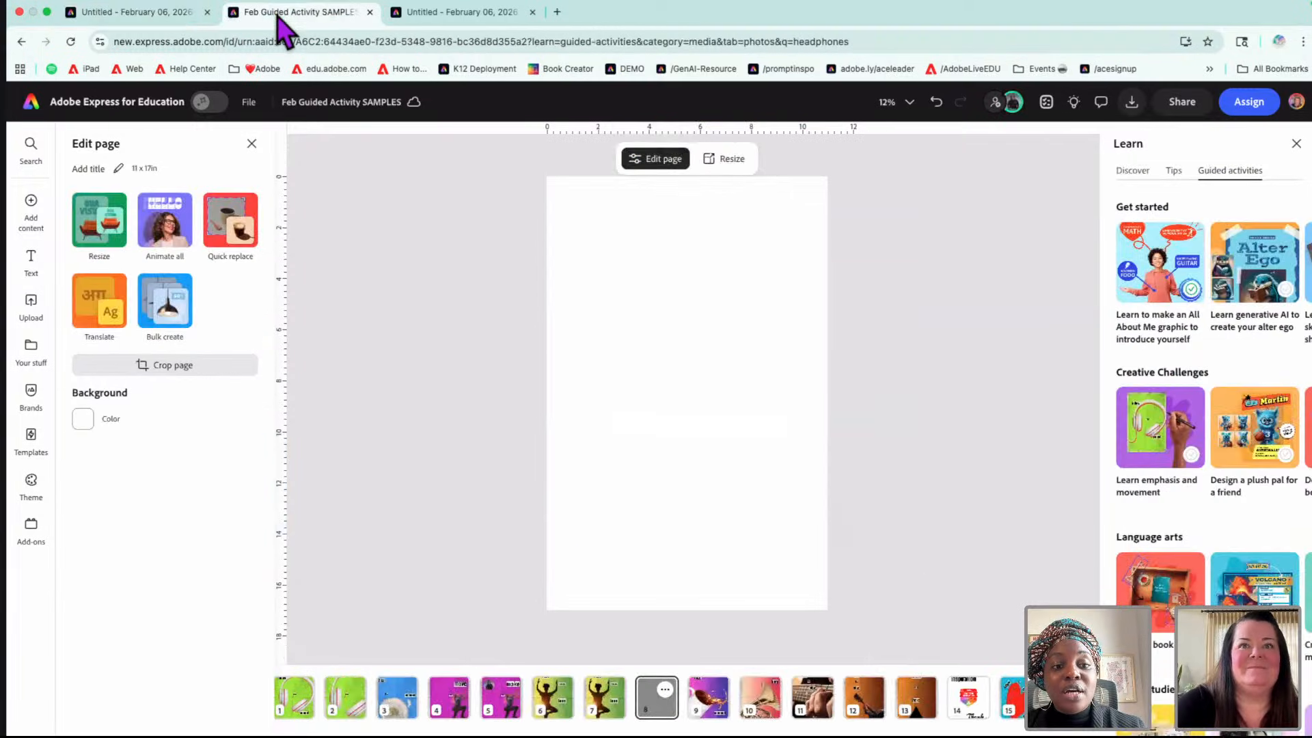
pyautogui.click(707, 700)
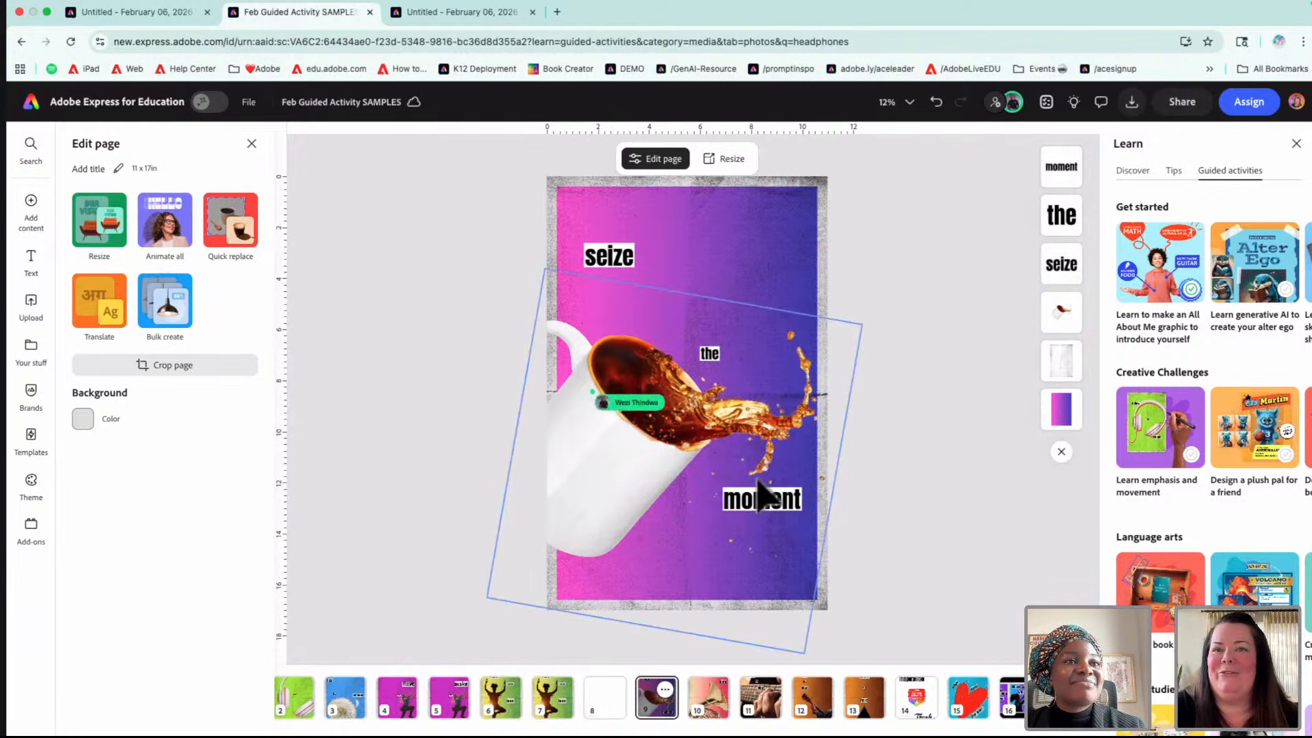
pyautogui.click(639, 475)
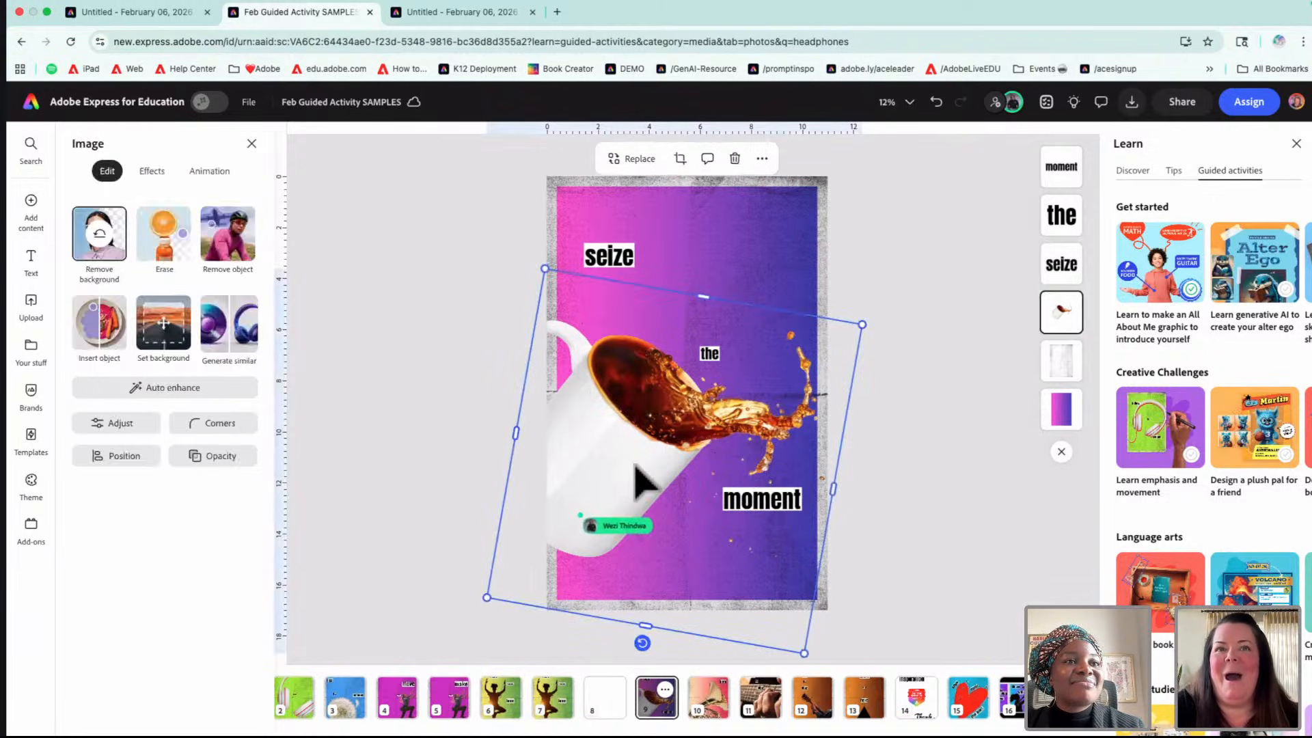
# - Try flipping the coffee cup horizontally and vertically, reversing each flip to restore the original orientation
pyautogui.click(111, 456)
pyautogui.click(113, 620)
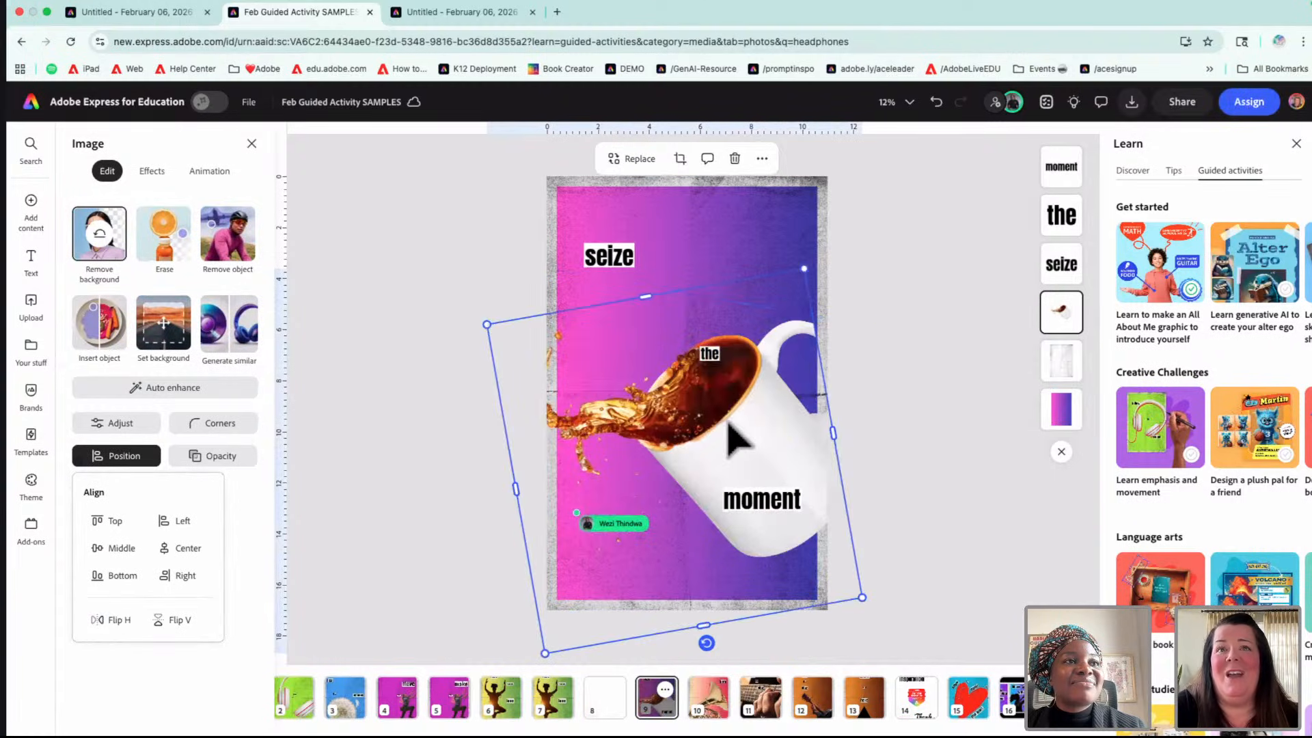
pyautogui.click(113, 620)
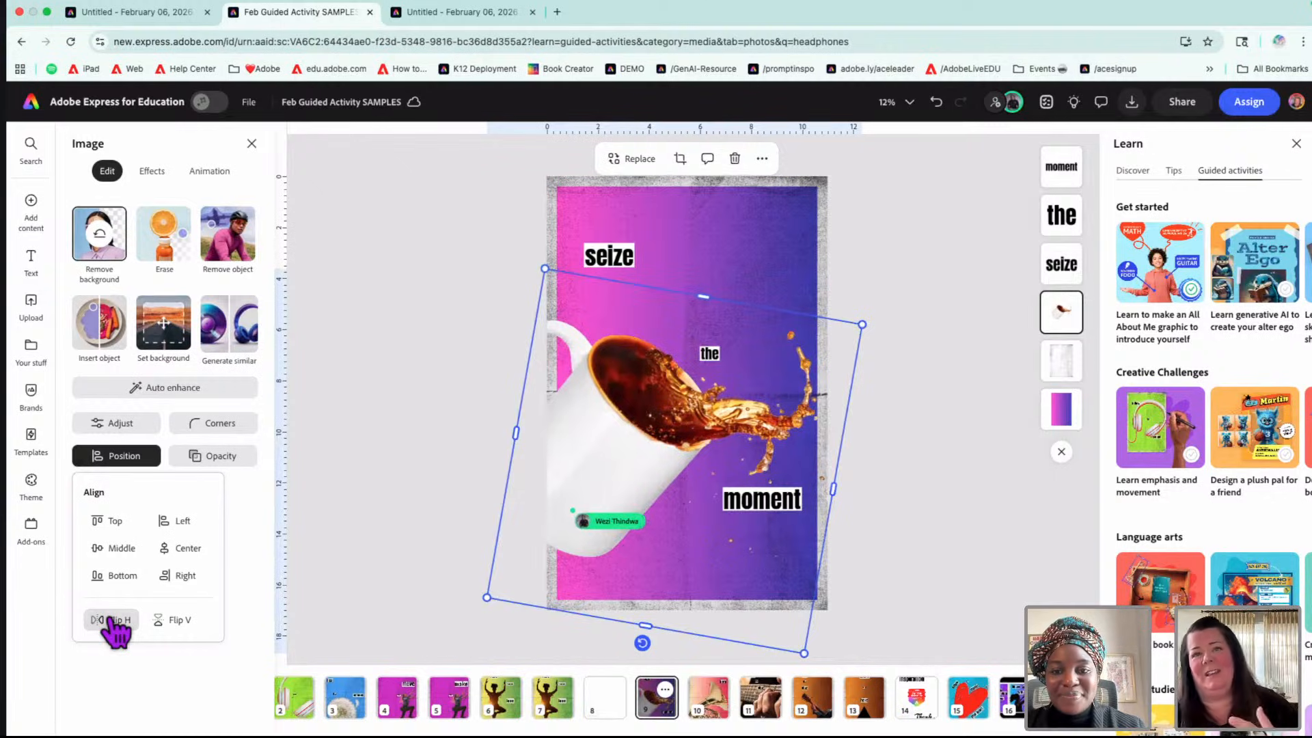
pyautogui.click(176, 622)
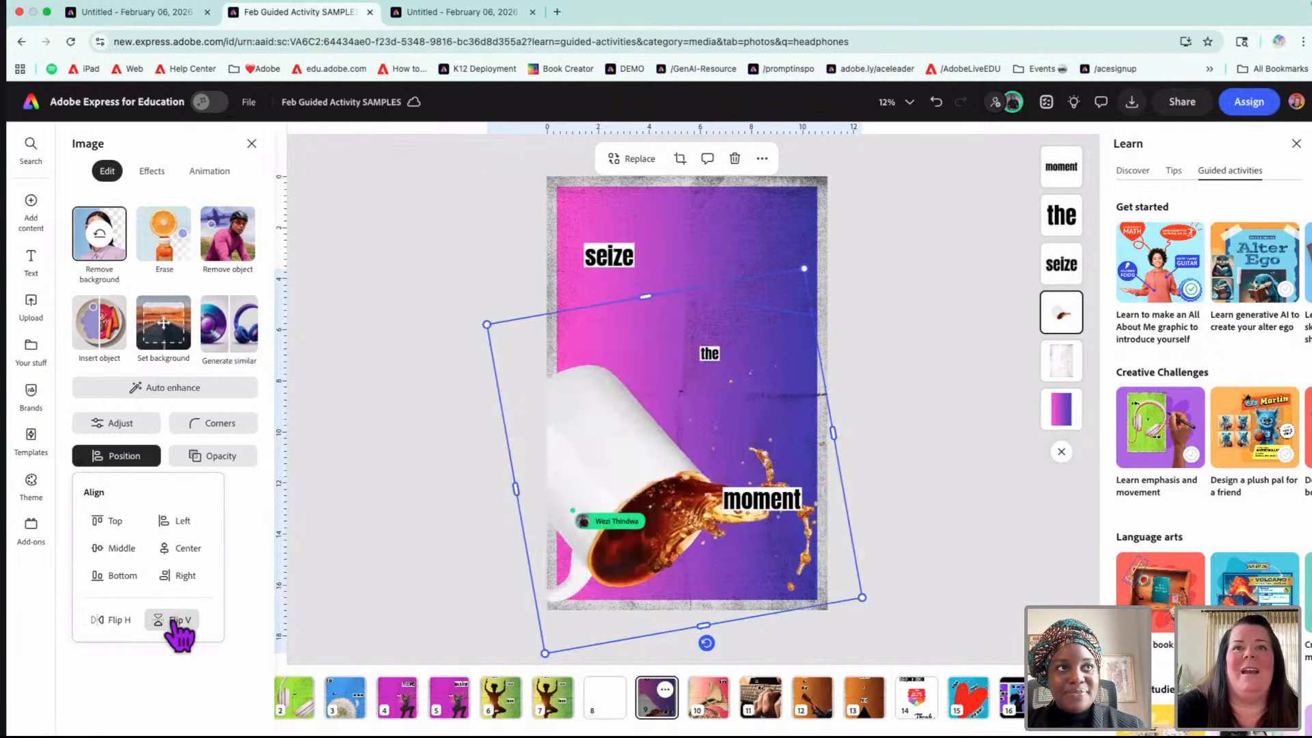
pyautogui.click(175, 622)
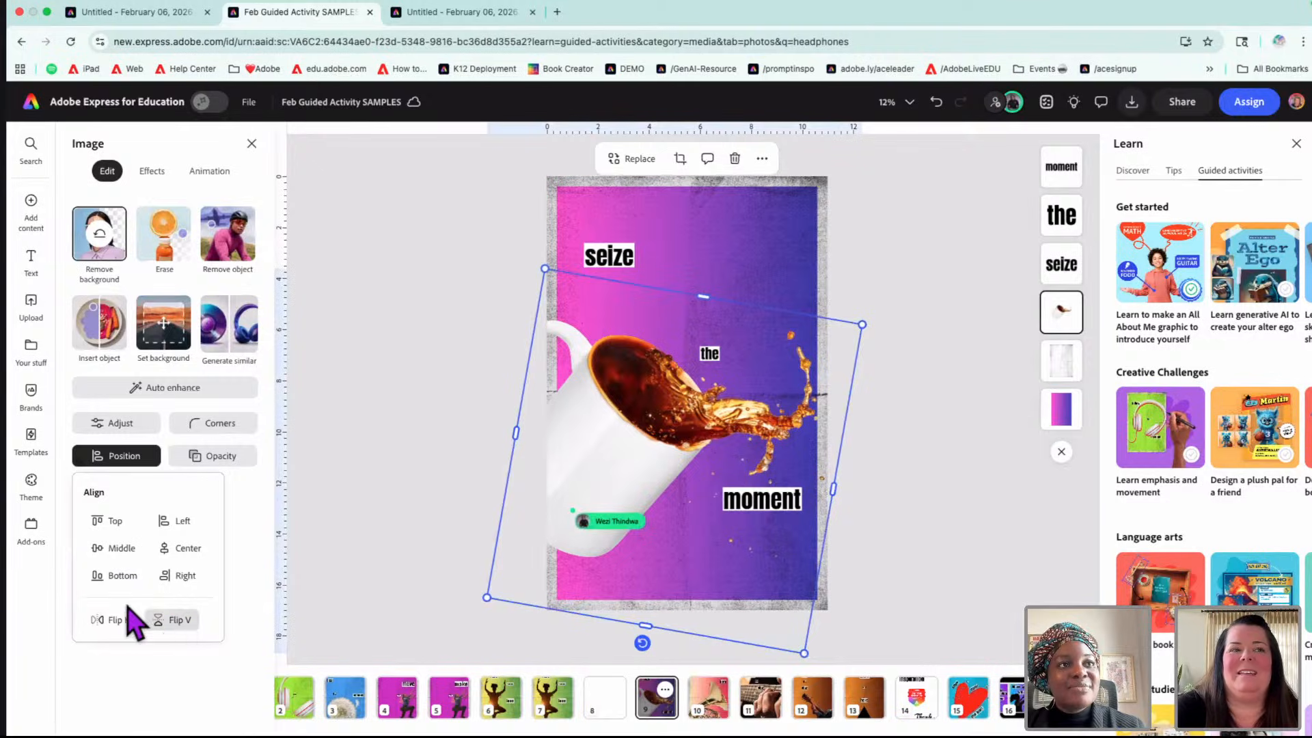
# - Nudge the coffee cup slightly to the right and examine how its splash leads between the words "seize the moment"
pyautogui.moveTo(584, 383); pyautogui.dragTo(616, 427)
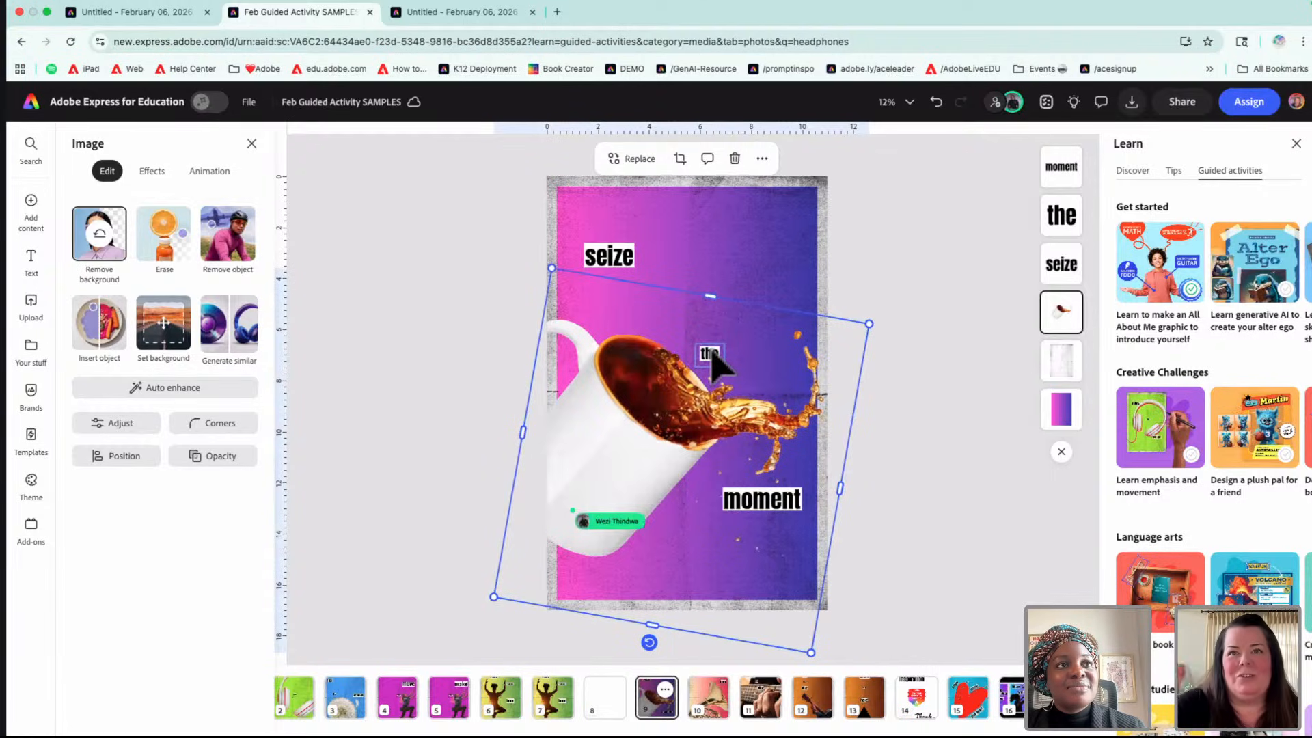
pyautogui.scroll(5, 756, 469)
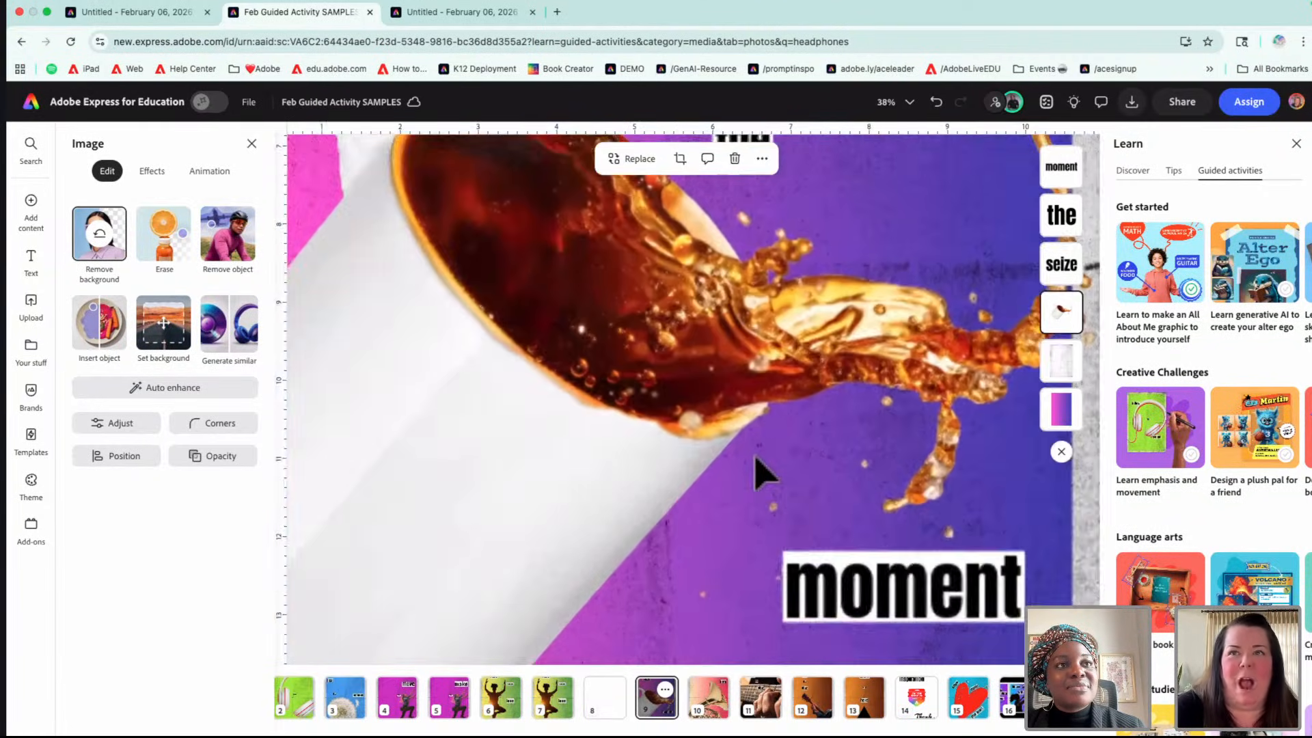
pyautogui.scroll(-2, 756, 470)
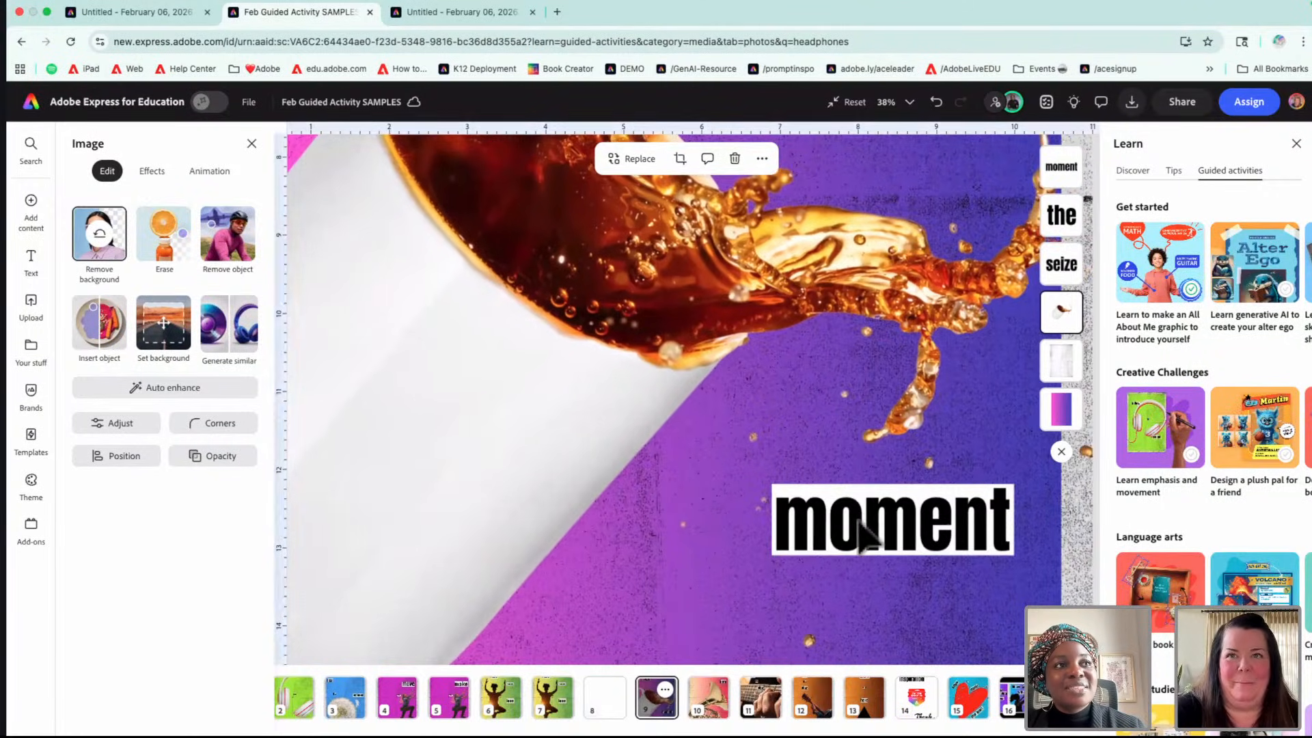
pyautogui.scroll(-5, 864, 533)
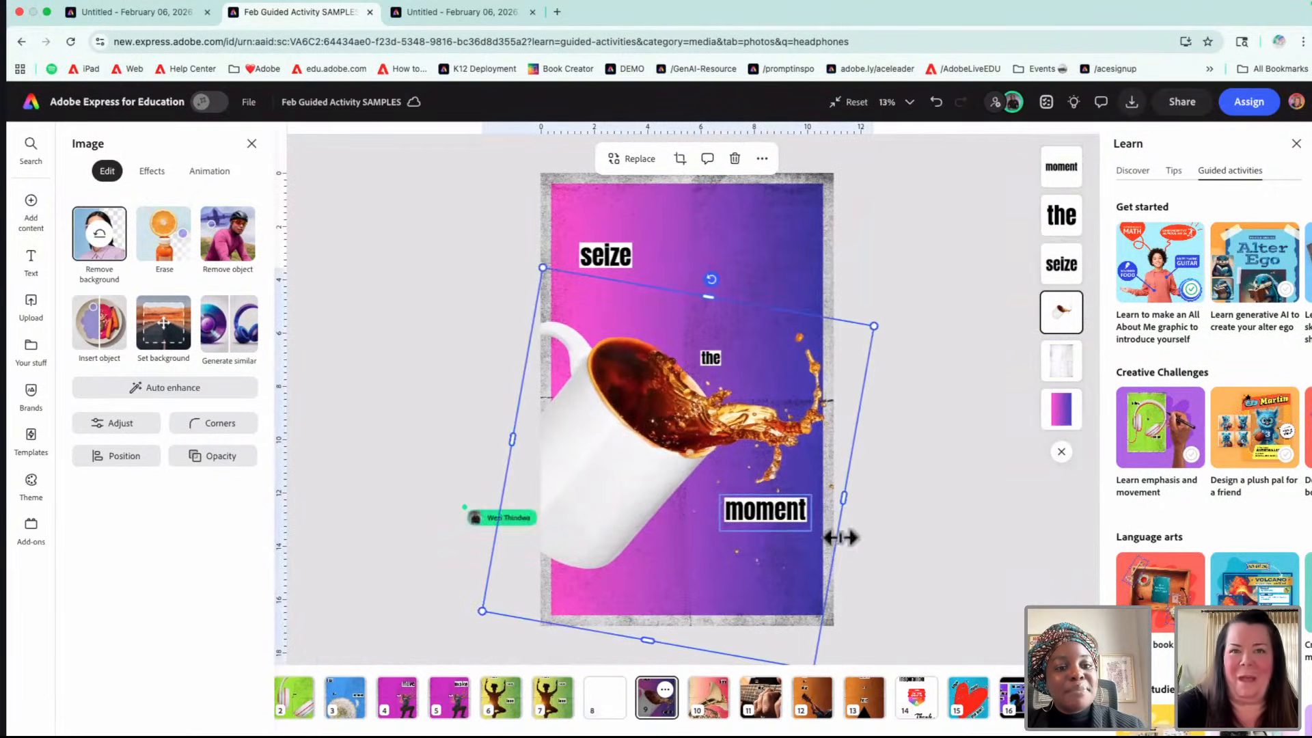
pyautogui.click(632, 267)
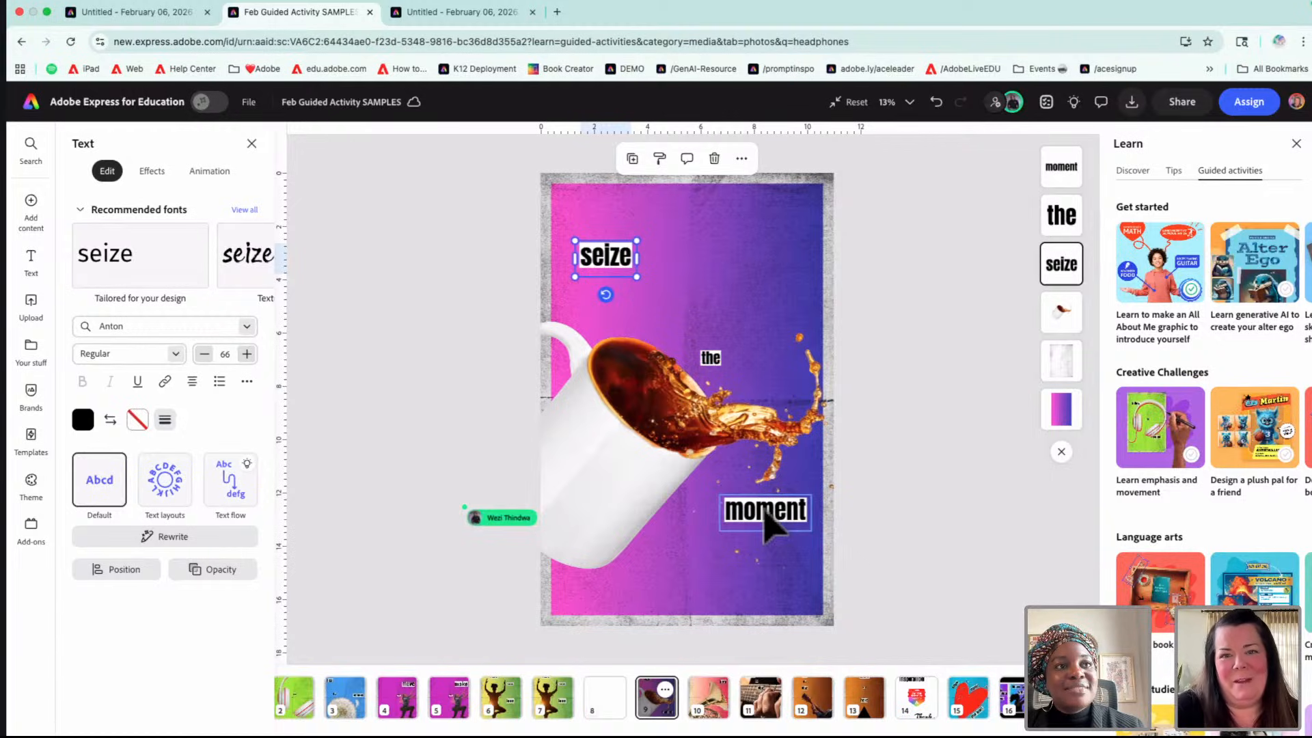
# - On the page 10 horn poster, try magenta, blue and orange gradient fills on the background rectangle, then restore the peach-to-red gradient
pyautogui.click(711, 709)
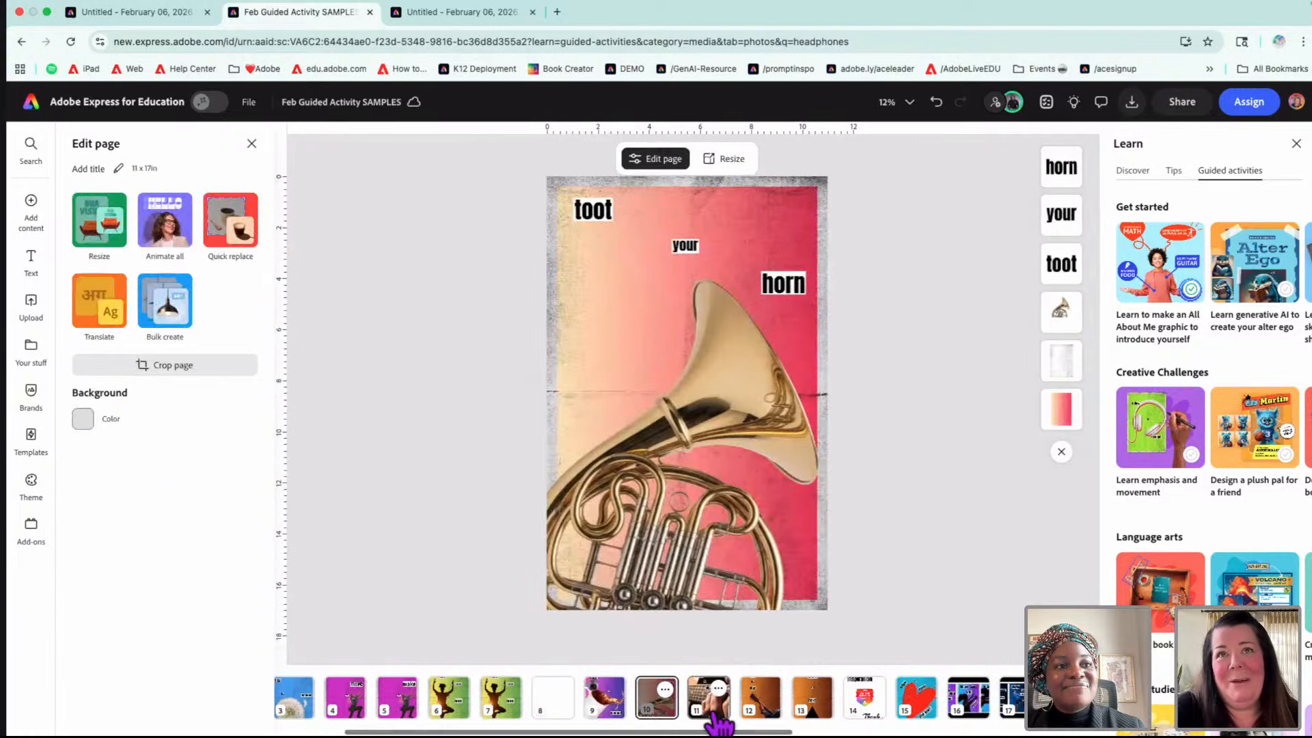
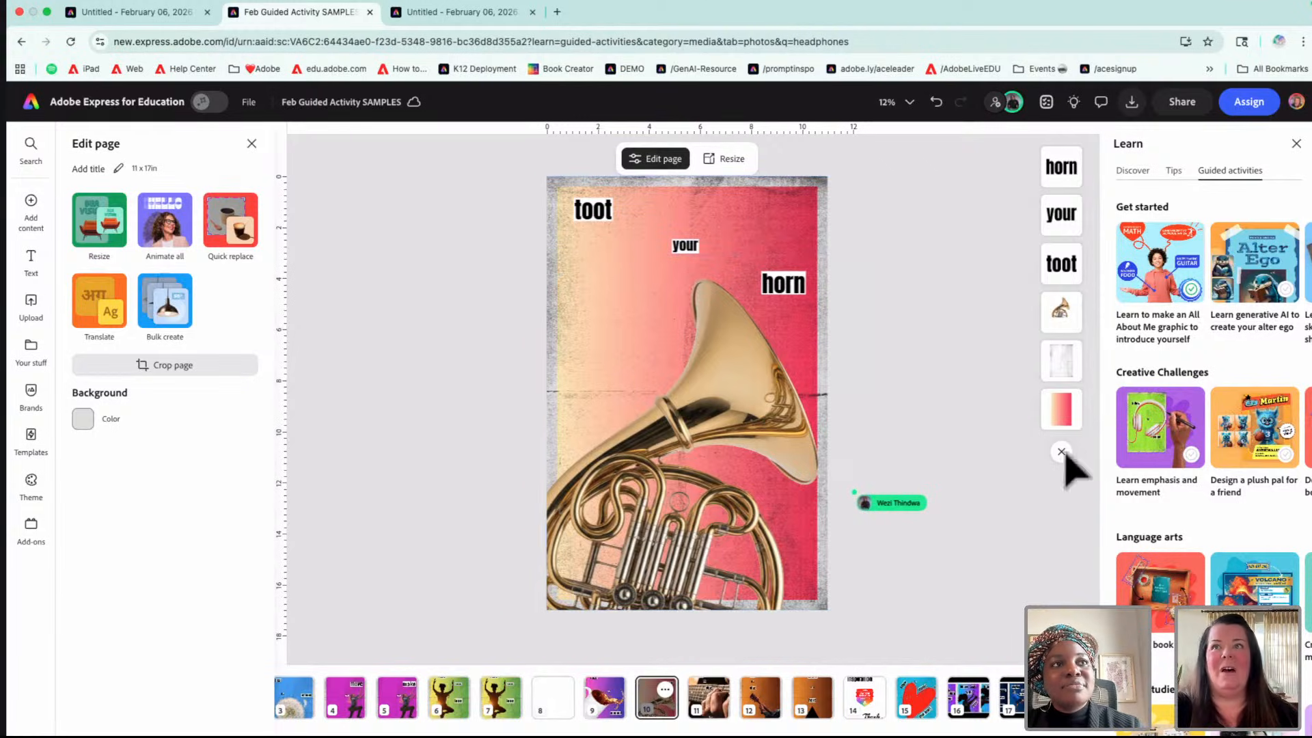
pyautogui.click(1061, 408)
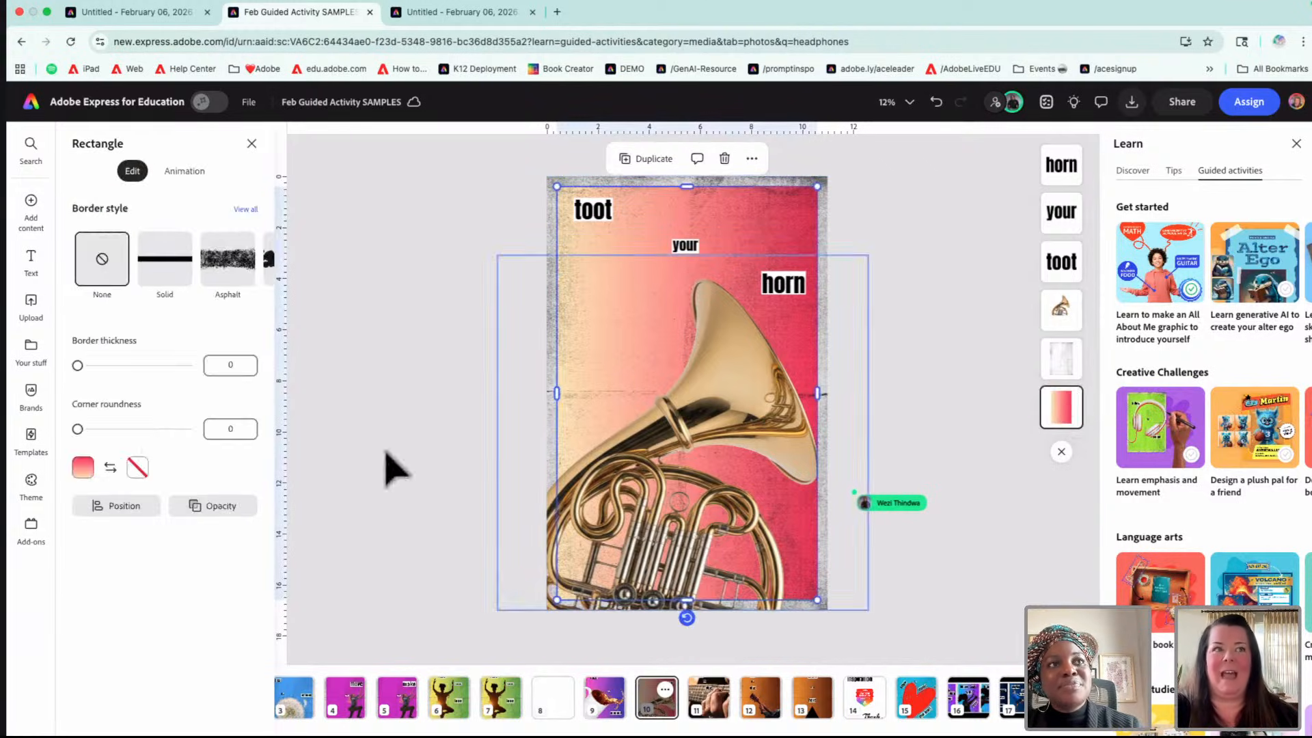
pyautogui.click(82, 468)
pyautogui.click(209, 545)
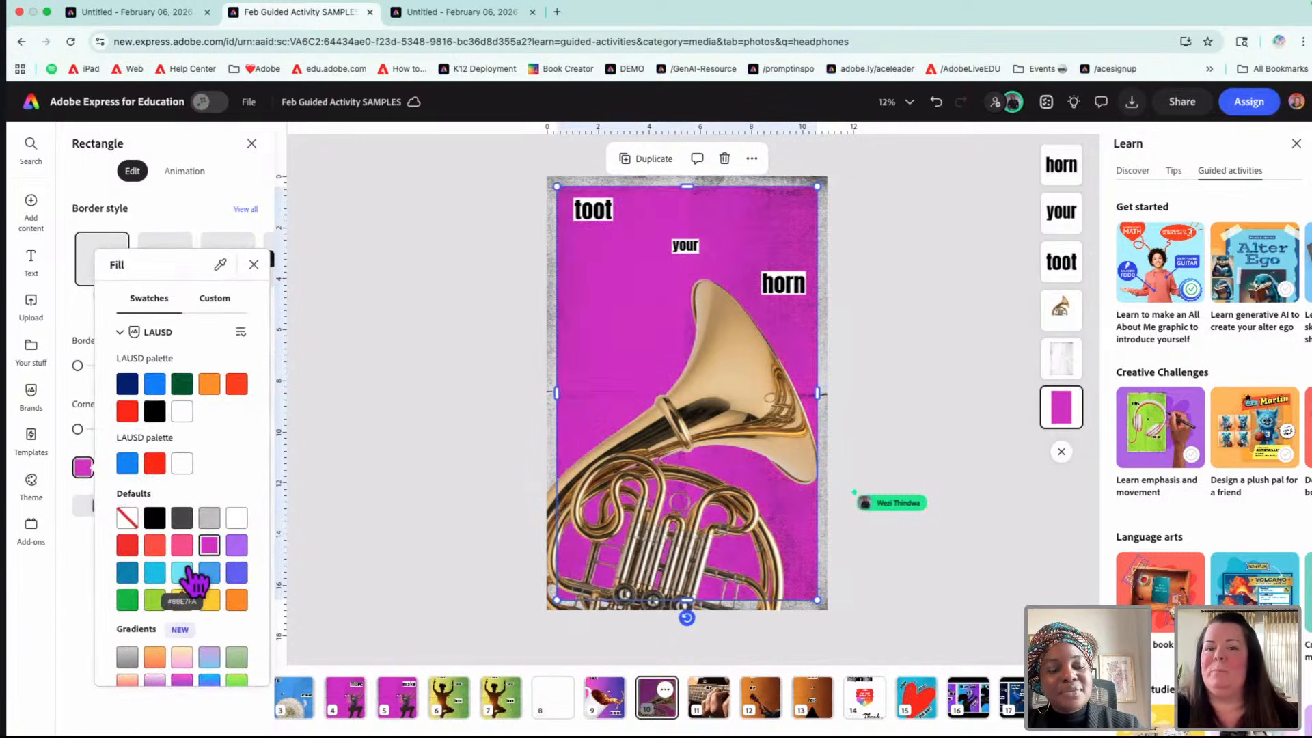
pyautogui.click(128, 574)
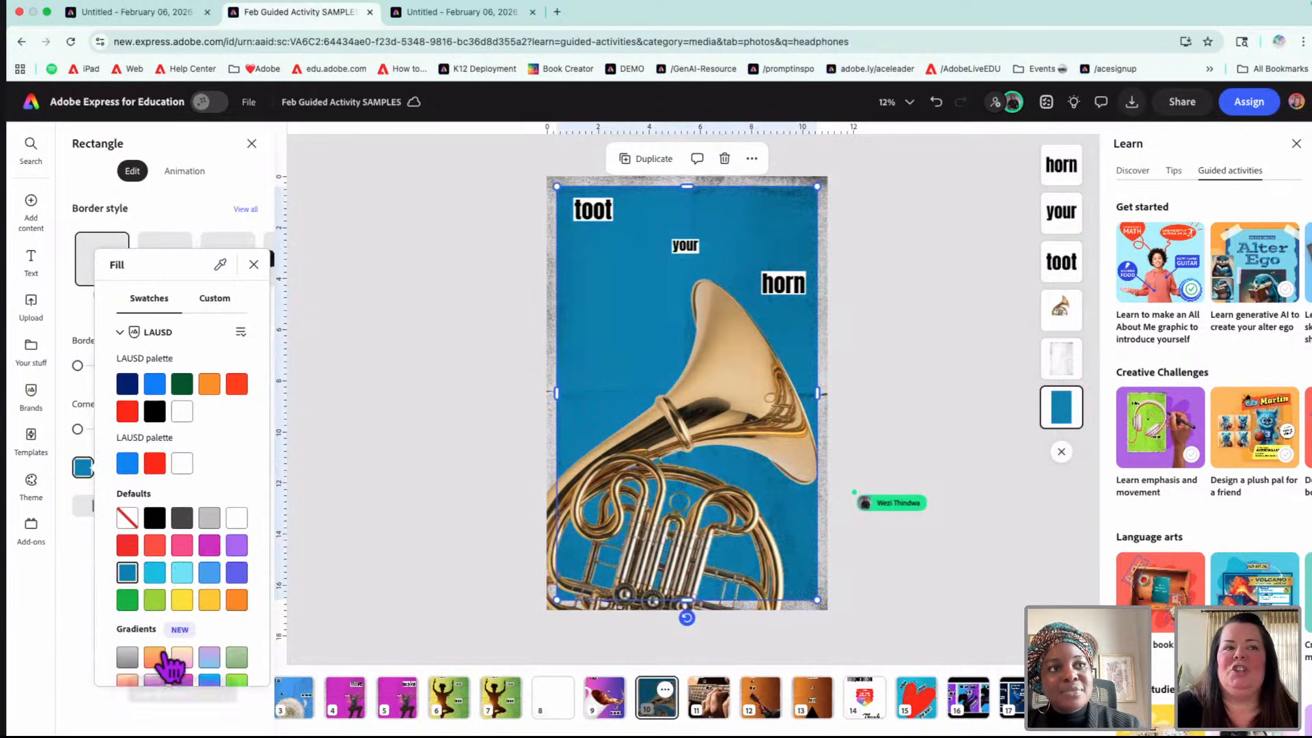
pyautogui.click(161, 658)
pyautogui.scroll(-2, 162, 666)
pyautogui.click(132, 607)
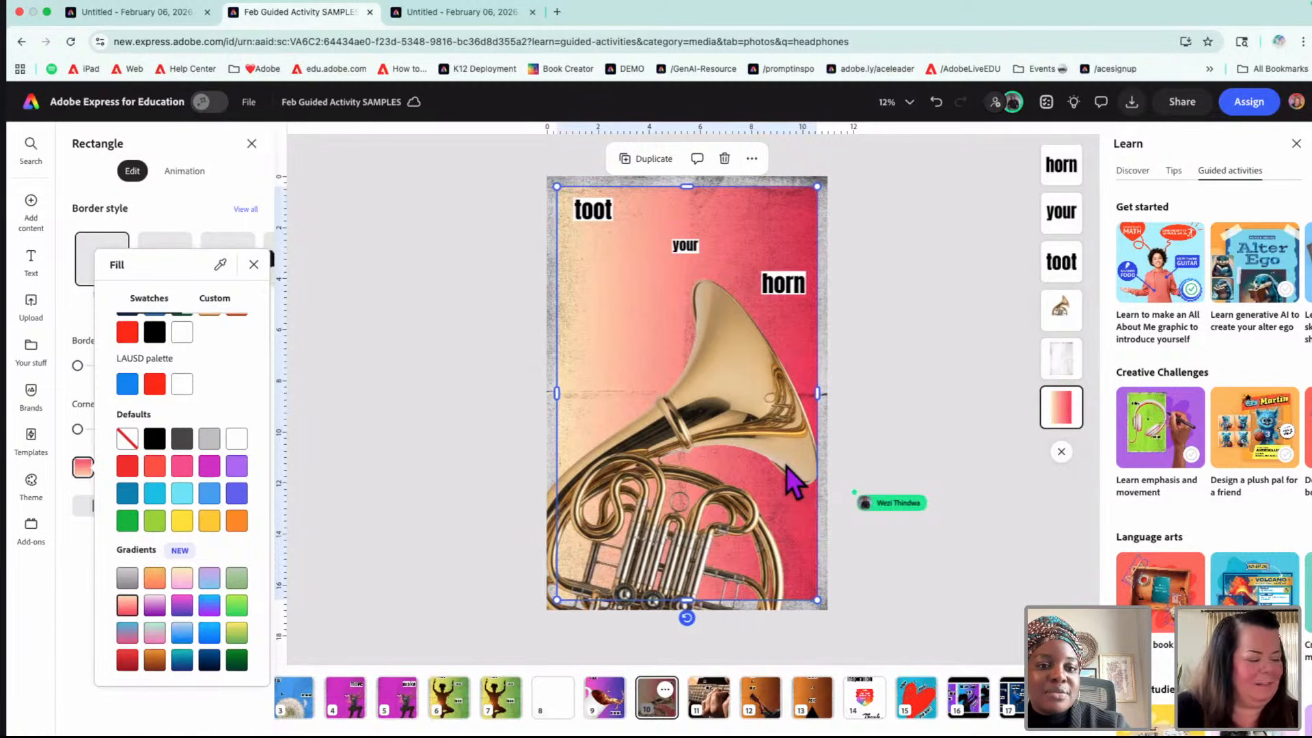
# - Glance at the page 11 guitar poster, then try pastel, gray and orange gradients behind the page 10 horn before restoring the peach-to-red gradient
pyautogui.click(710, 708)
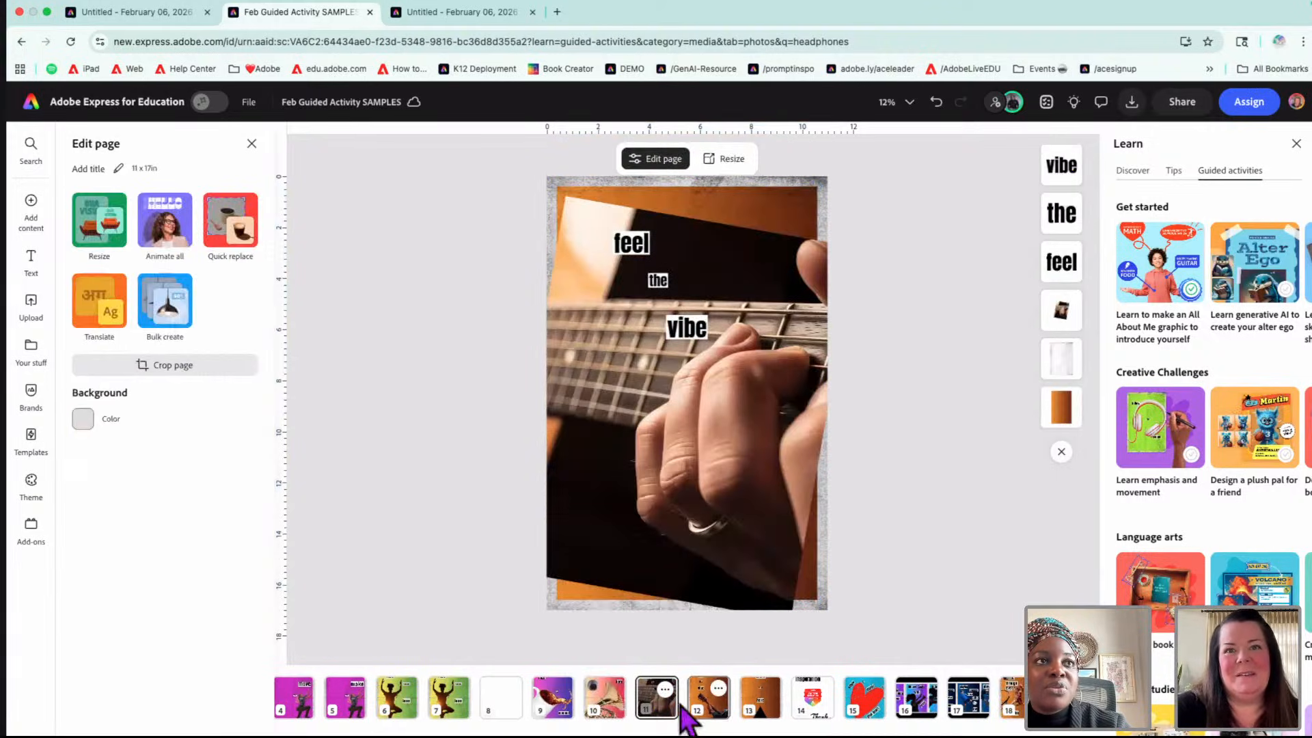
pyautogui.click(606, 711)
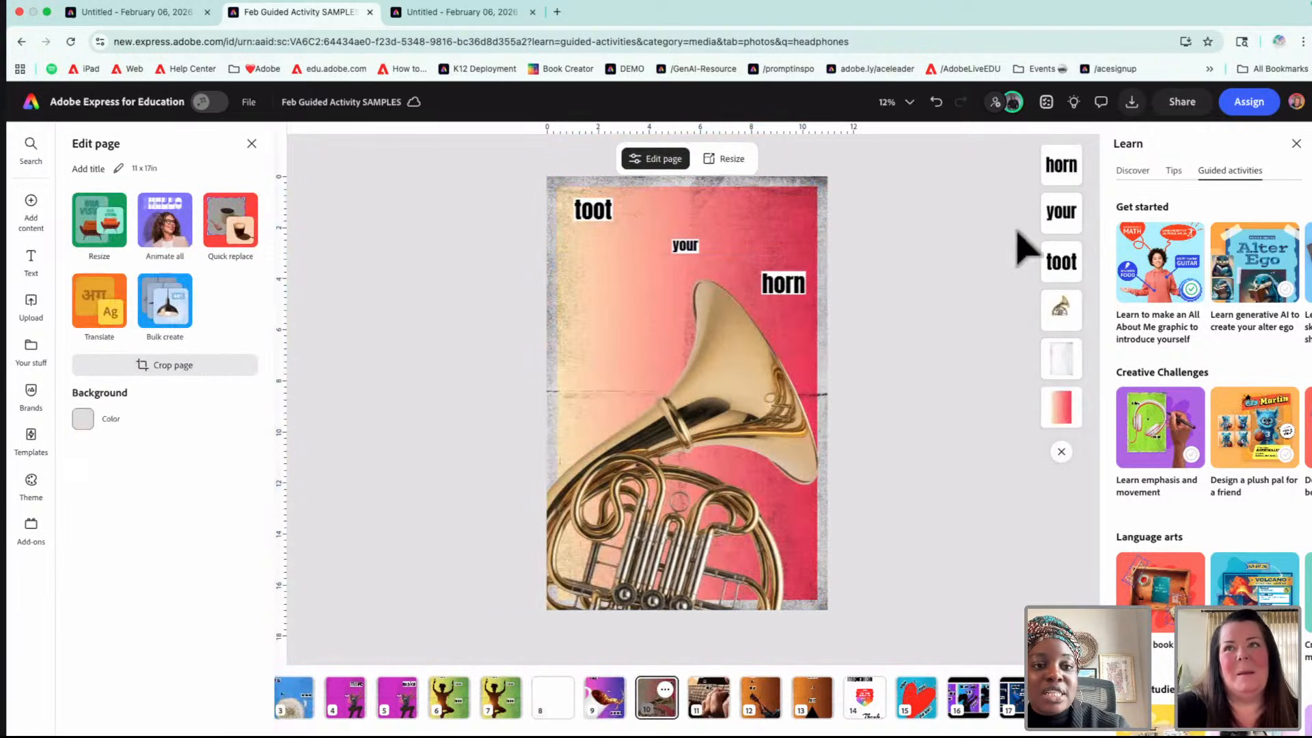
pyautogui.click(1061, 417)
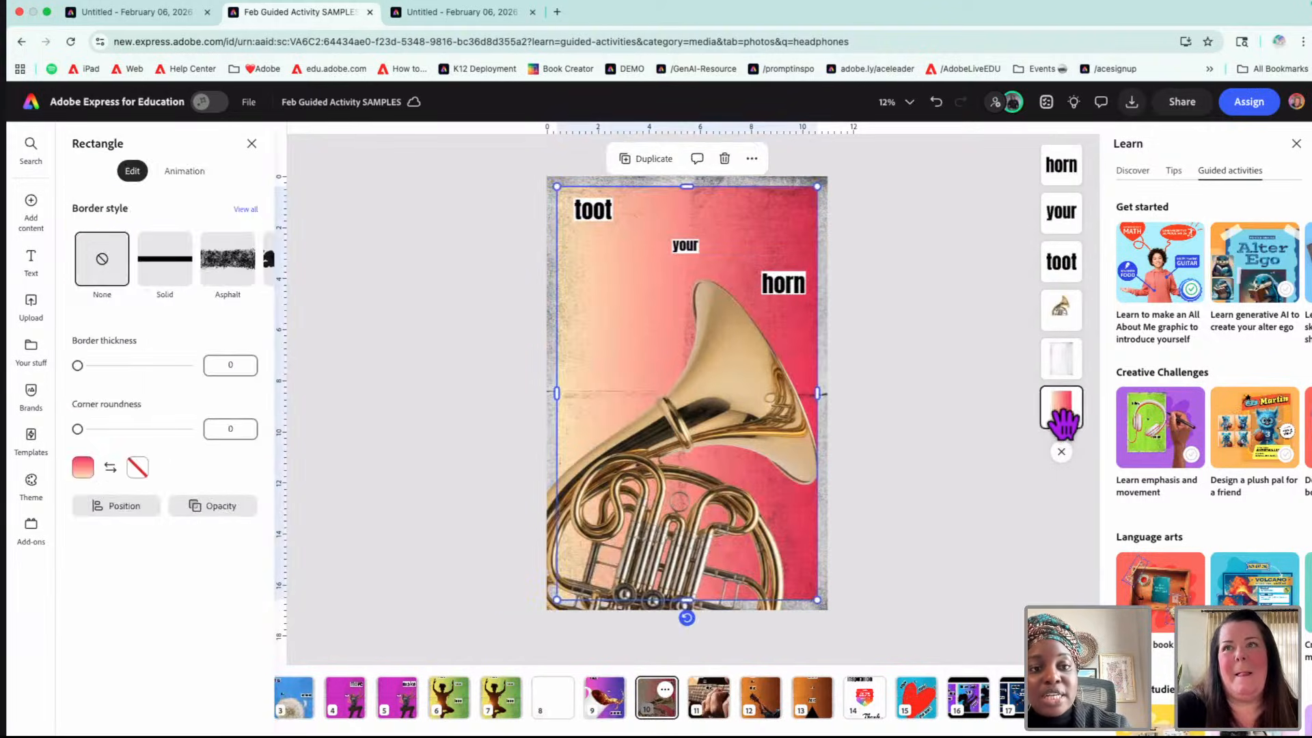
pyautogui.click(82, 468)
pyautogui.scroll(-2, 159, 608)
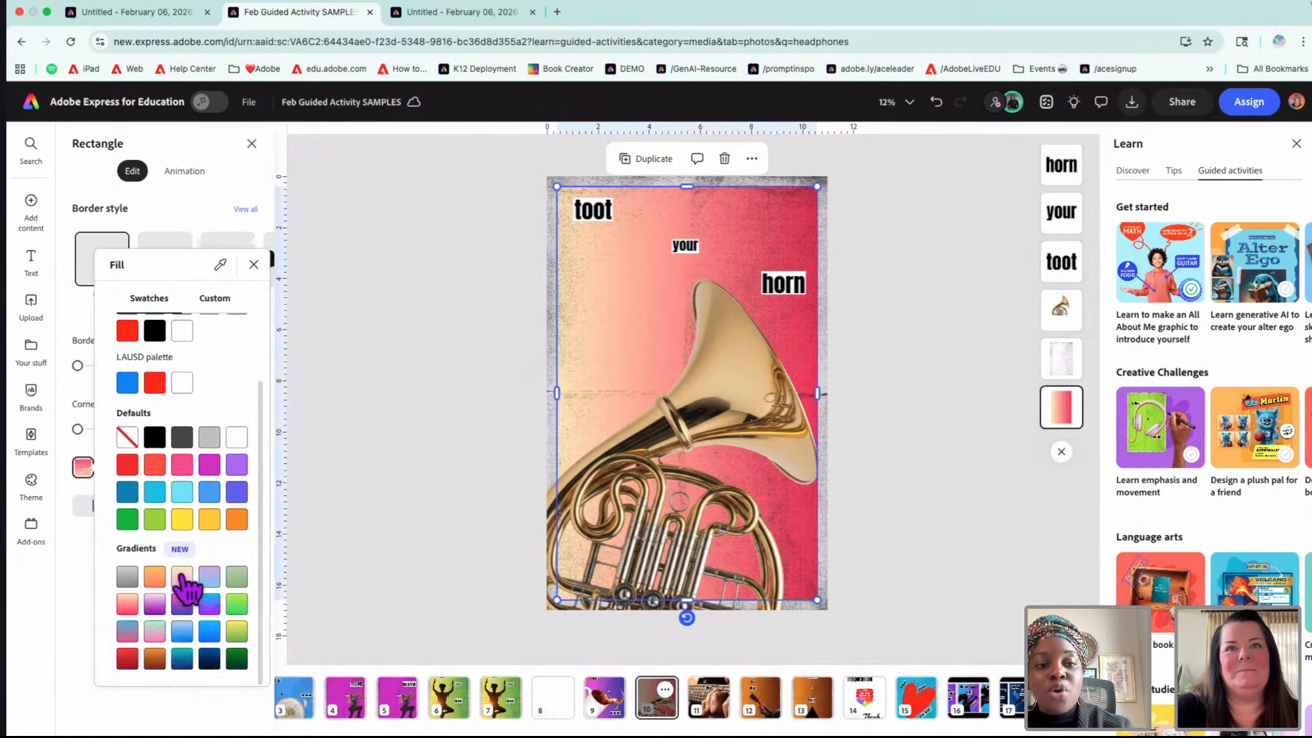
pyautogui.click(184, 575)
pyautogui.click(129, 580)
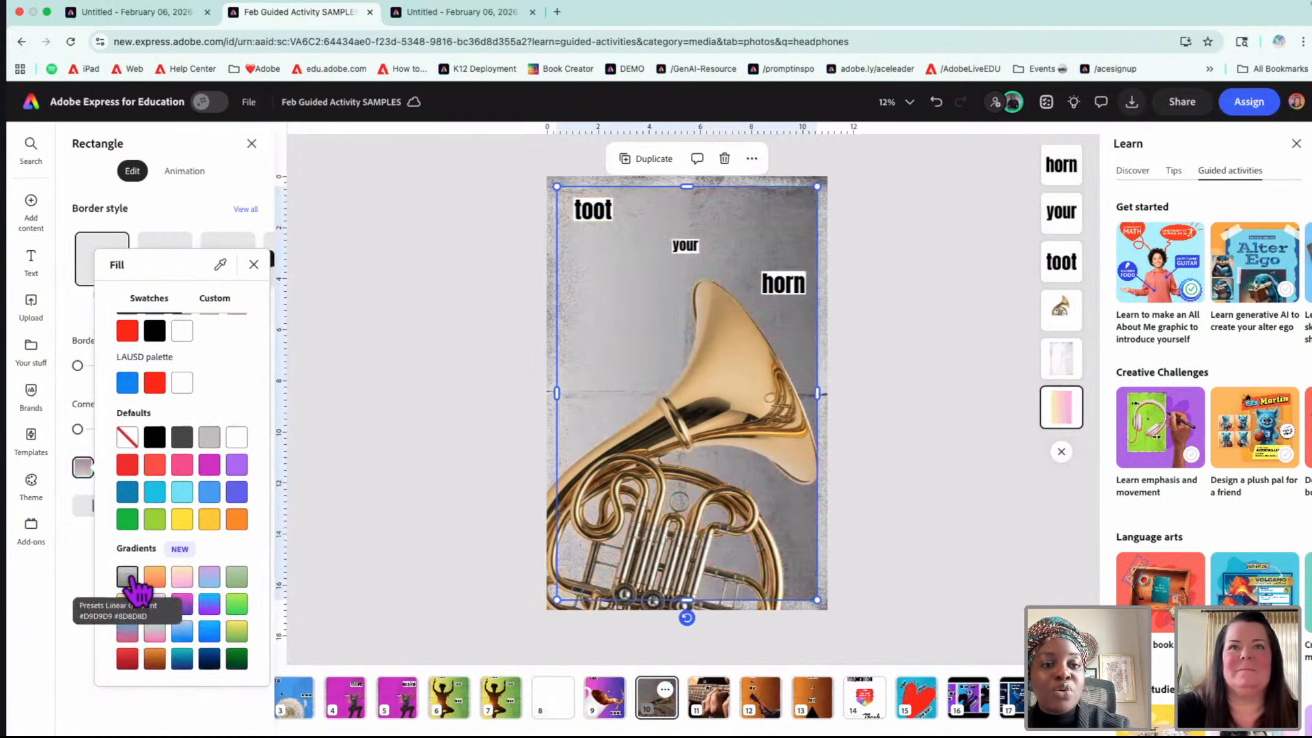
pyautogui.click(155, 580)
pyautogui.click(128, 604)
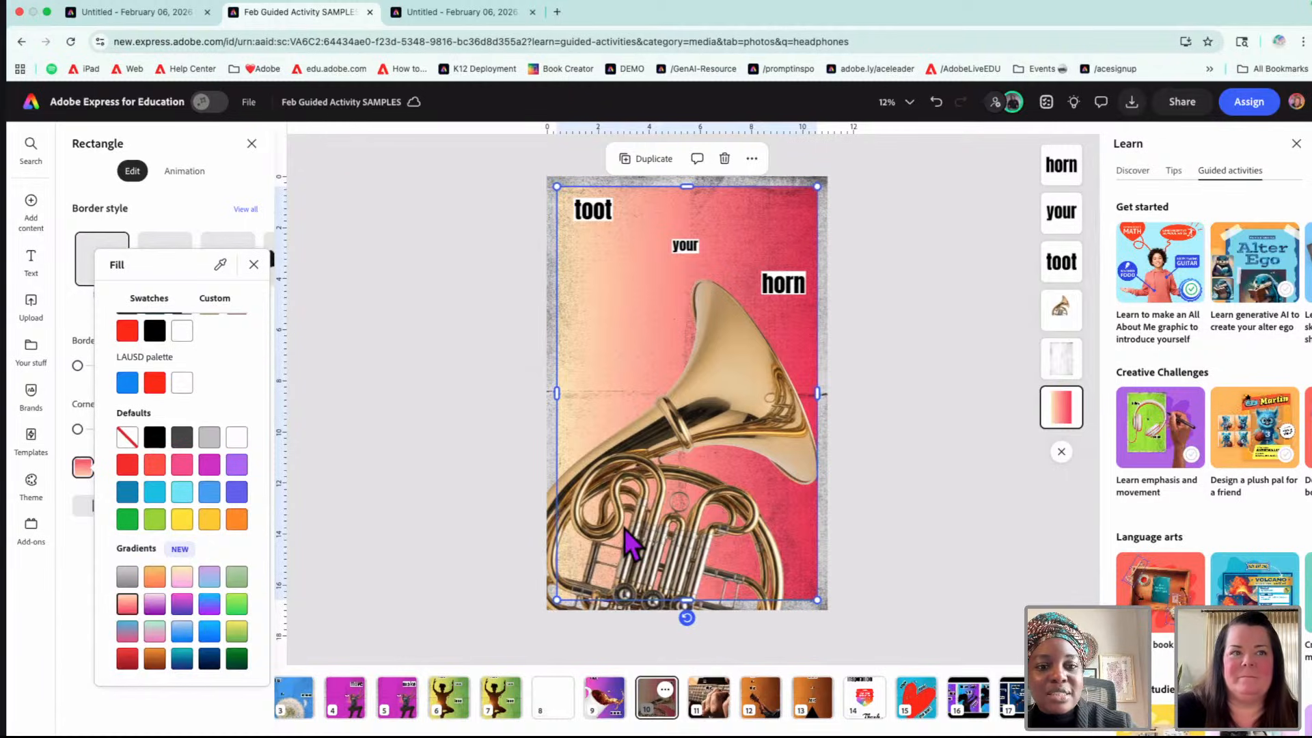
# - Compare dark blue and dark green gradients on the horn poster's background rectangle, then reapply the peach-to-red gradient
pyautogui.click(209, 659)
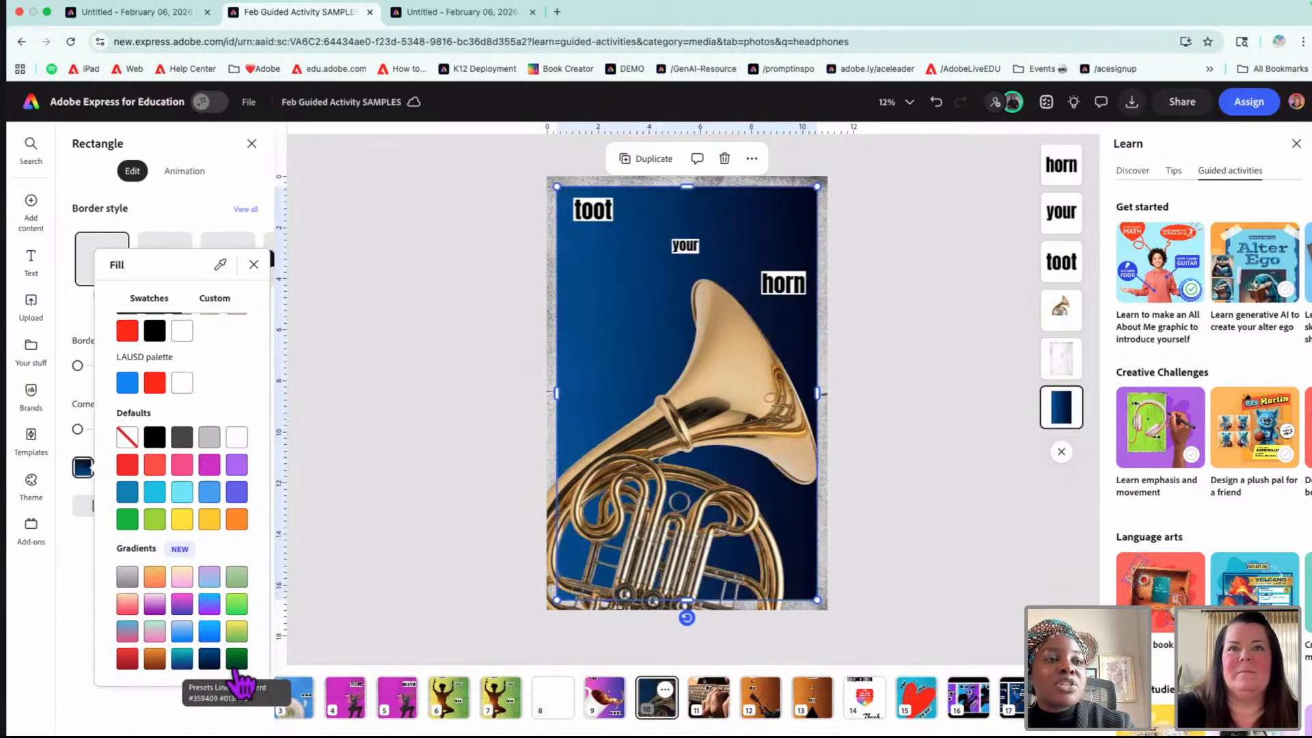
pyautogui.click(235, 662)
pyautogui.click(210, 660)
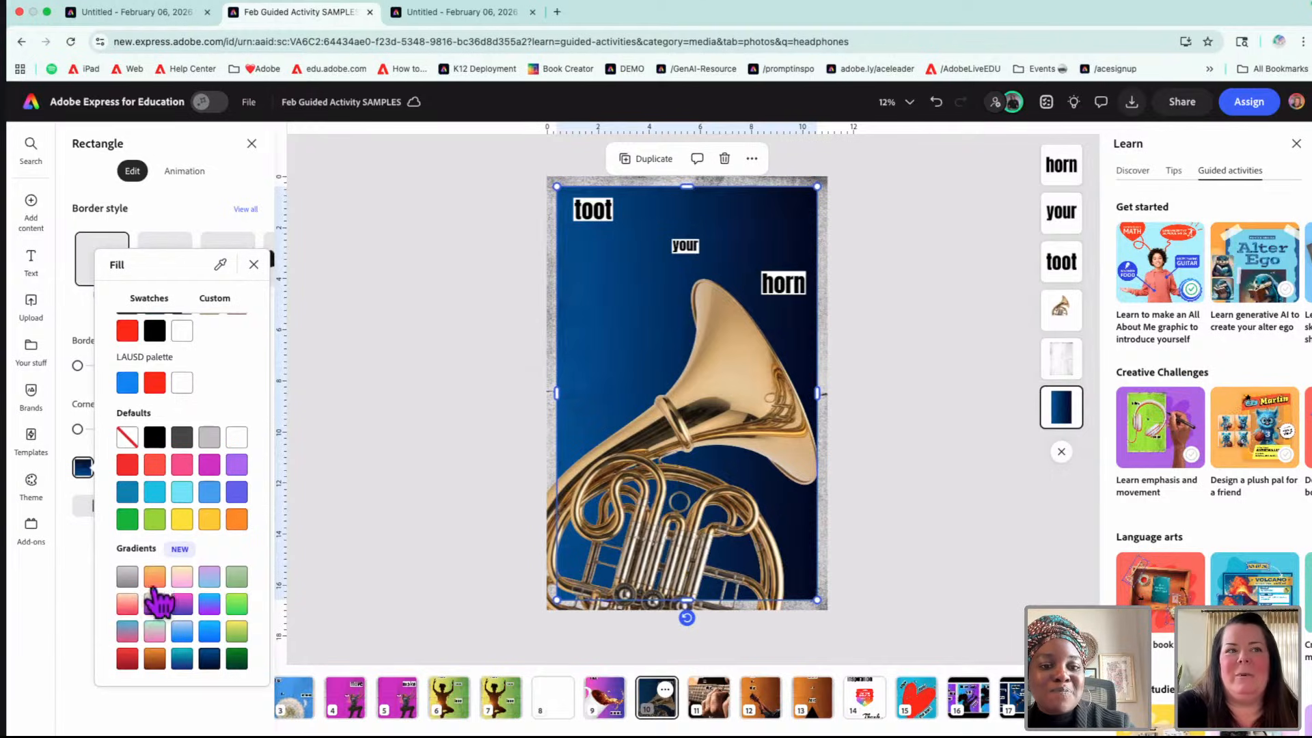
pyautogui.click(130, 607)
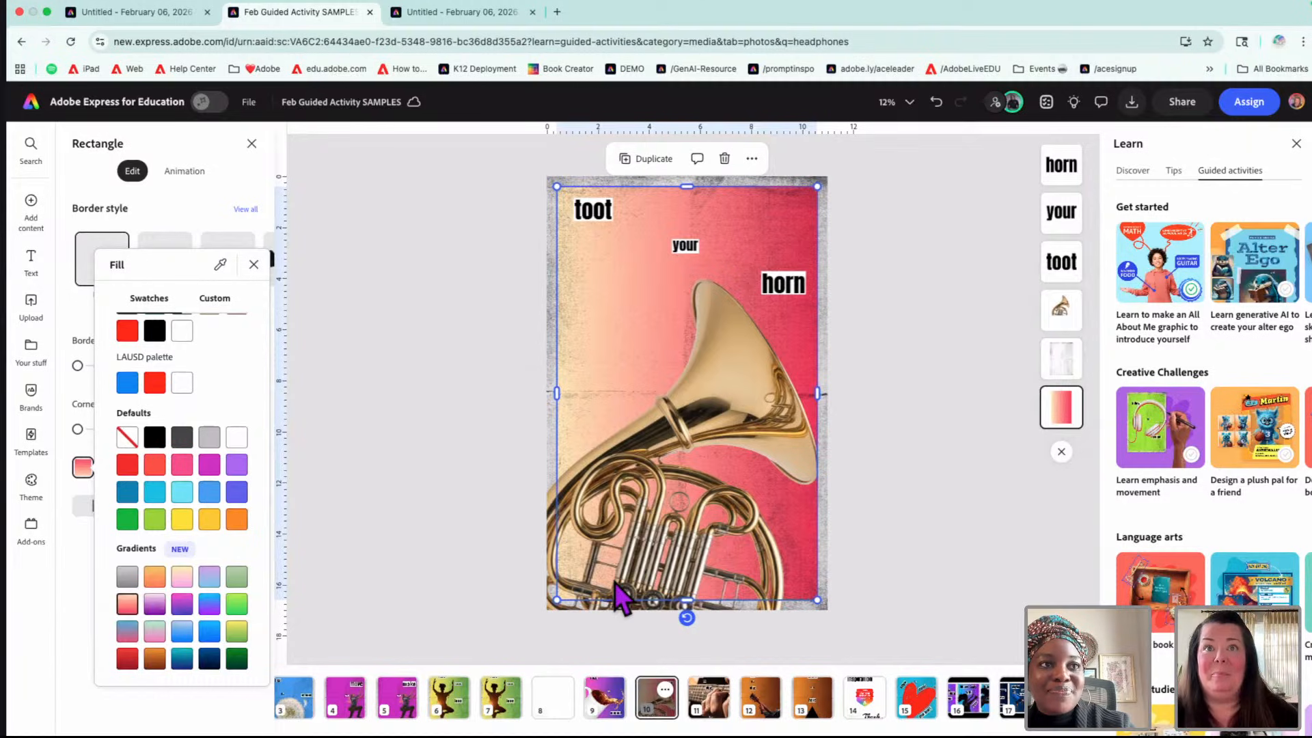
# - Try smaller and larger sizes and different positions for the horn image on the page 10 poster
pyautogui.click(708, 480)
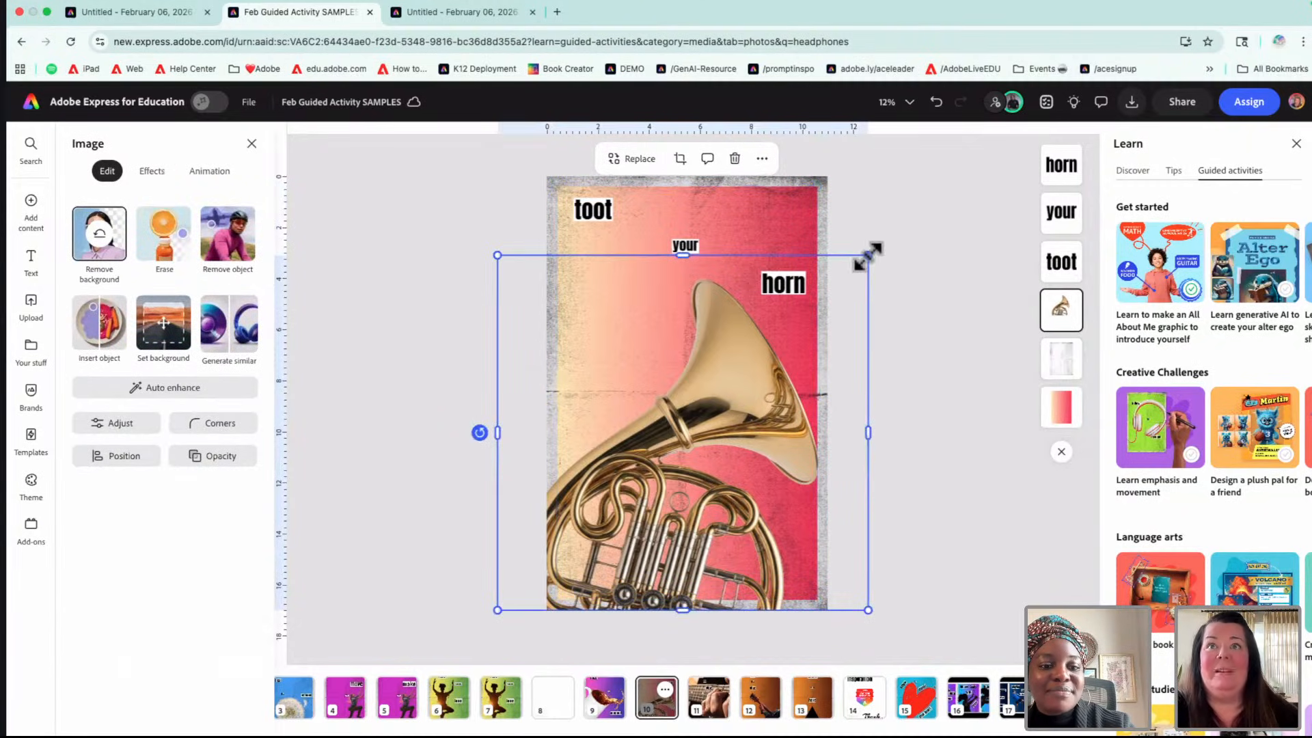
pyautogui.moveTo(867, 256); pyautogui.dragTo(984, 226)
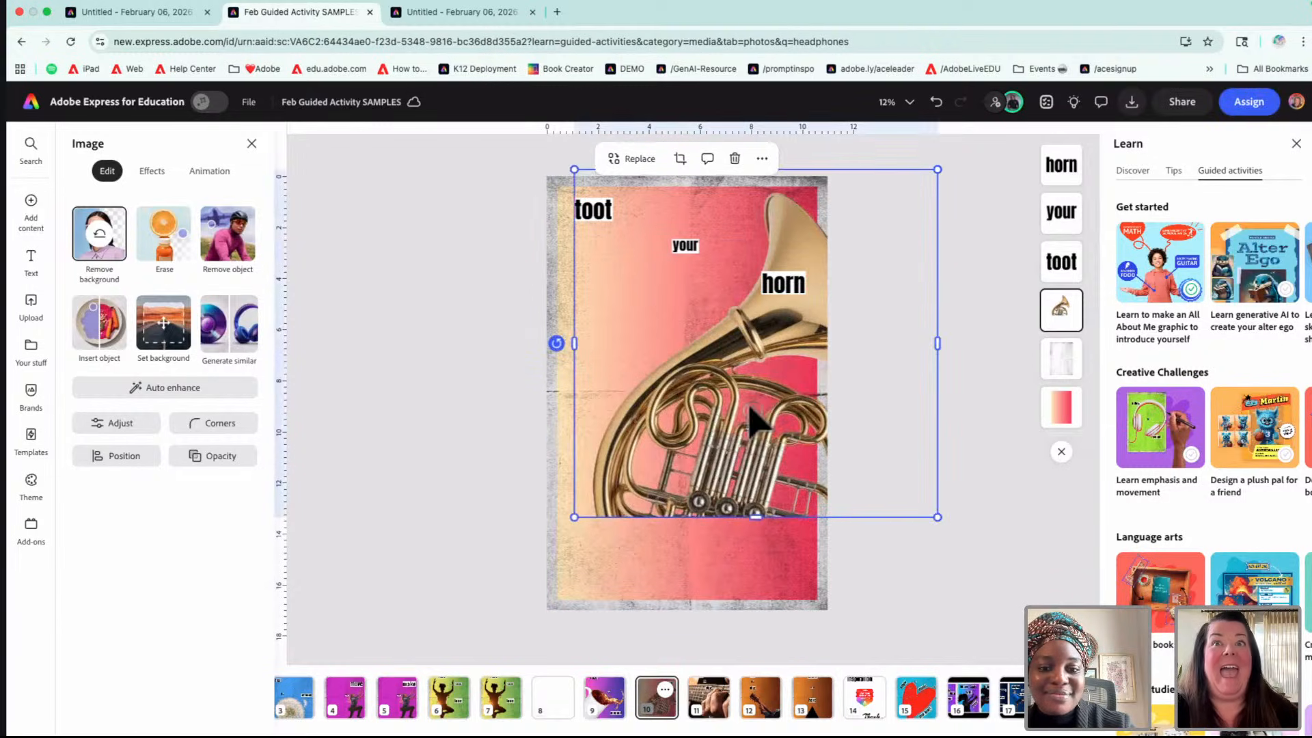
pyautogui.moveTo(752, 416); pyautogui.dragTo(641, 556)
pyautogui.moveTo(834, 307); pyautogui.dragTo(949, 199)
pyautogui.moveTo(768, 425); pyautogui.dragTo(700, 479)
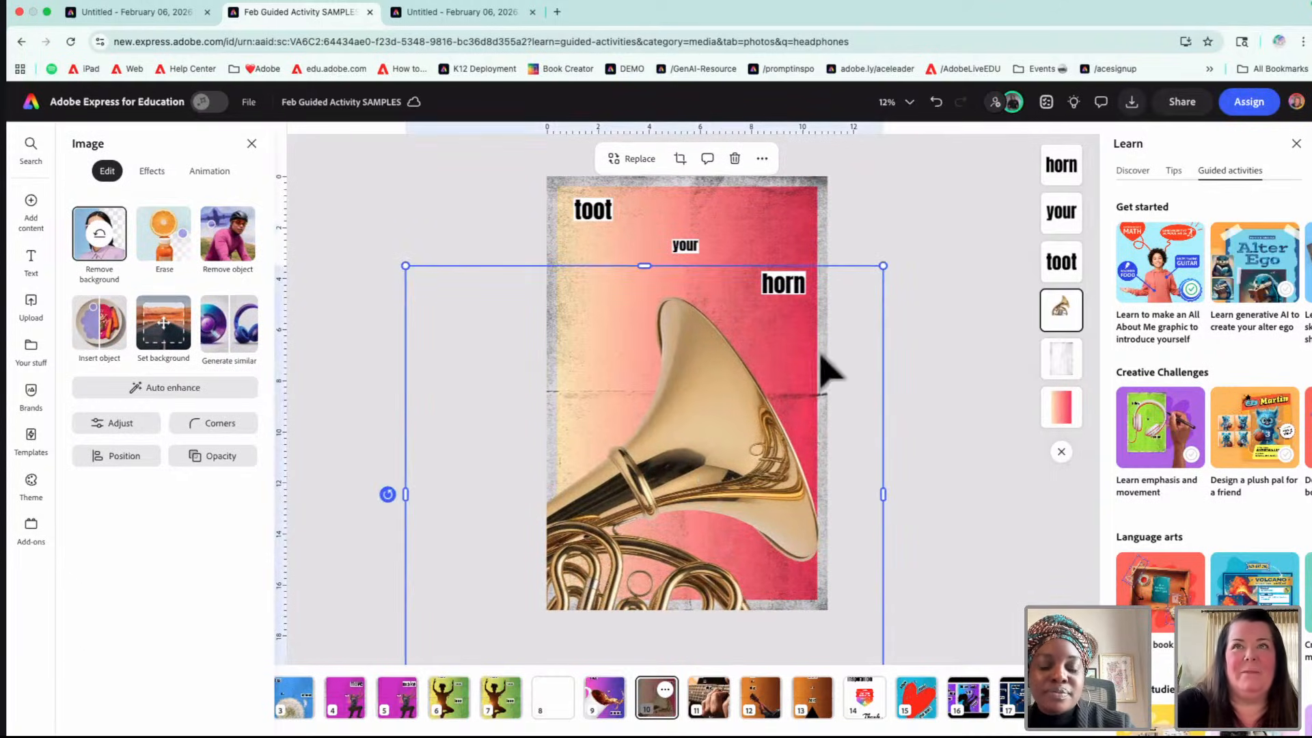
# - Undo the trial resizing and moving so the horn again fills the lower part of the poster
pyautogui.click(936, 103)
pyautogui.click(936, 103)
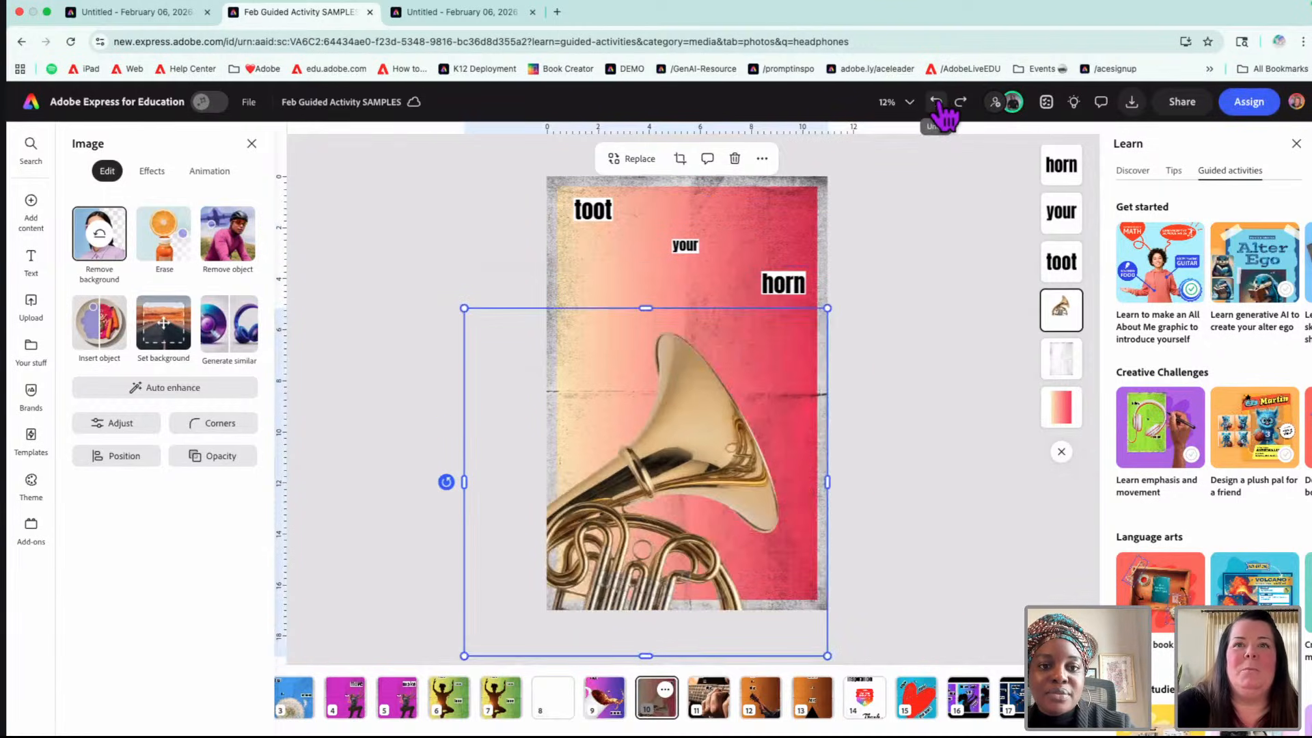
pyautogui.click(937, 102)
pyautogui.click(936, 102)
pyautogui.click(937, 102)
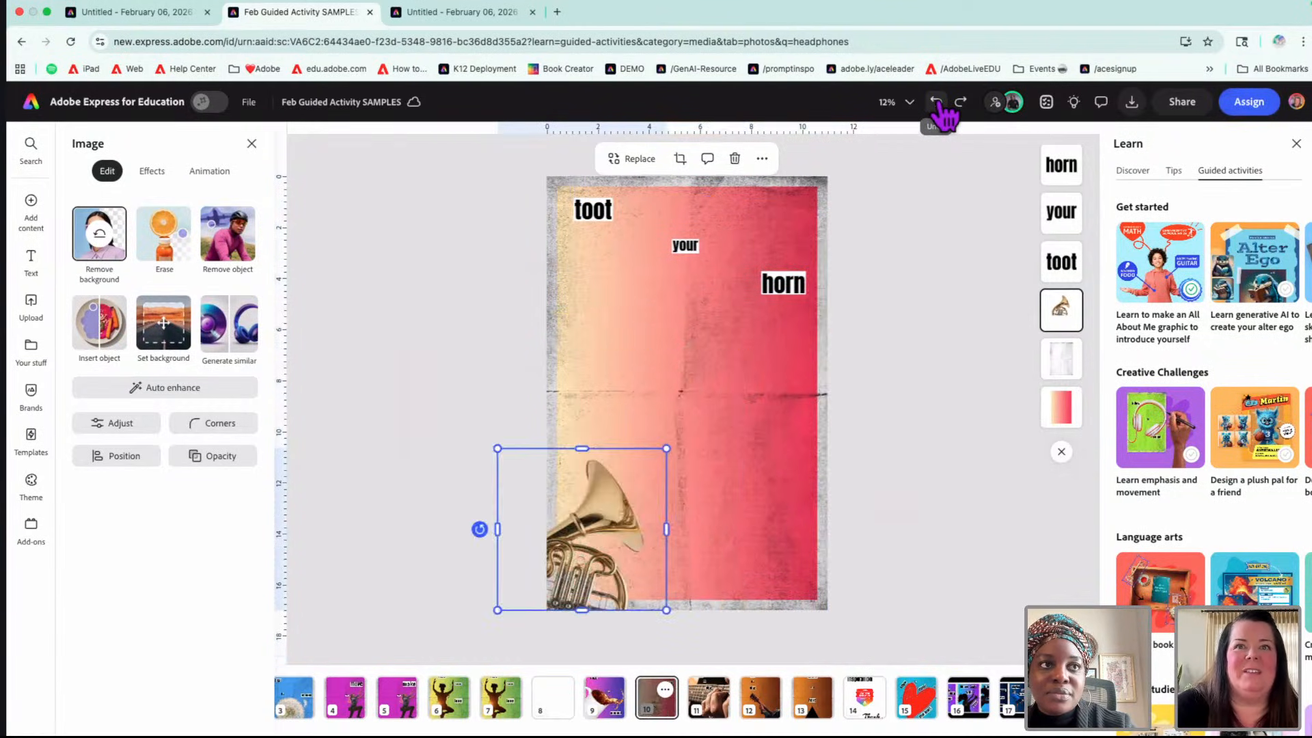
pyautogui.click(936, 103)
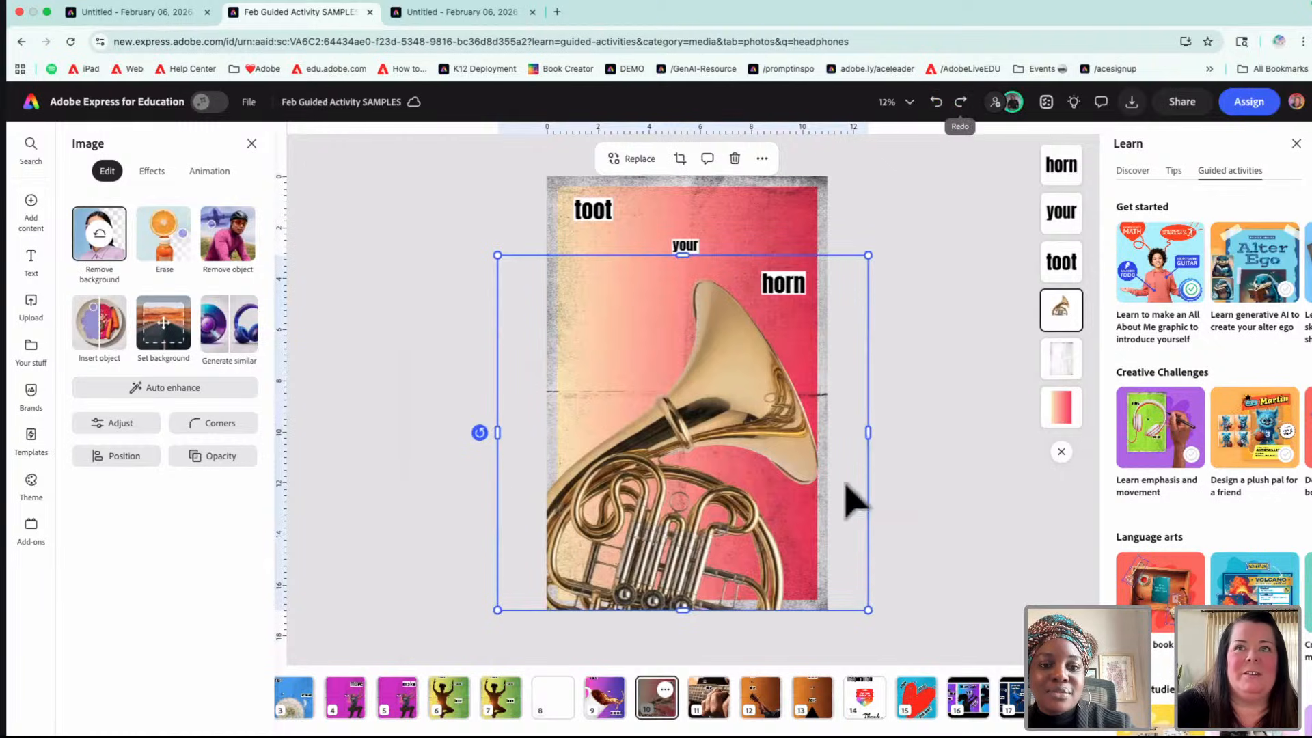
# - Compare the guitar posters on pages 11 and 12, glance at page 14, and return to the page 10 horn poster
pyautogui.click(723, 712)
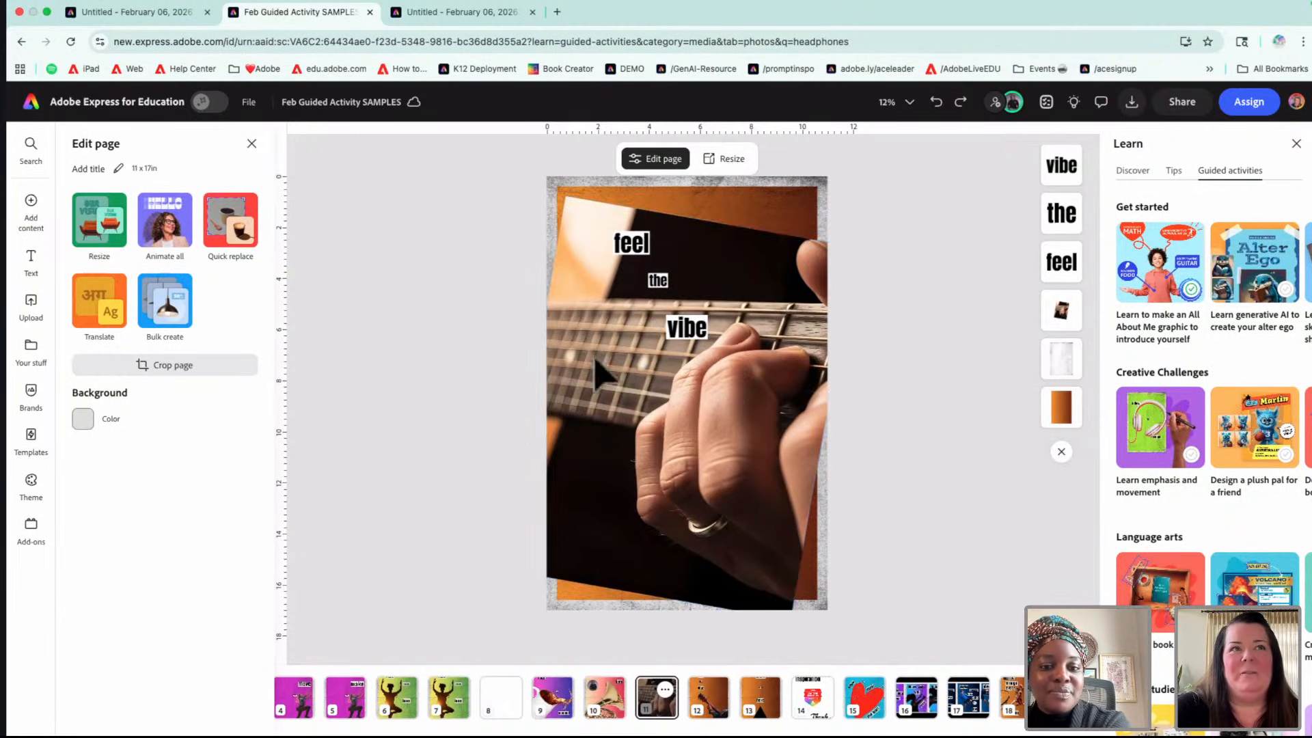
pyautogui.click(609, 438)
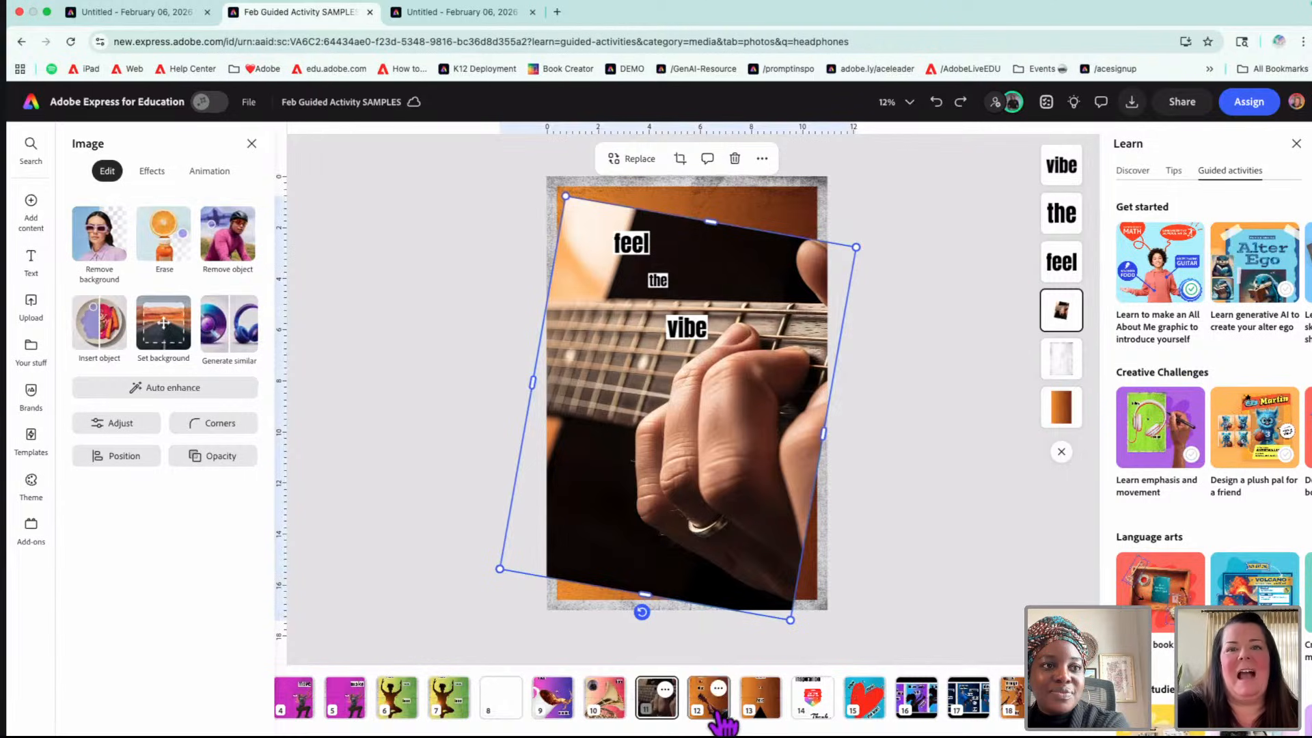
pyautogui.click(716, 711)
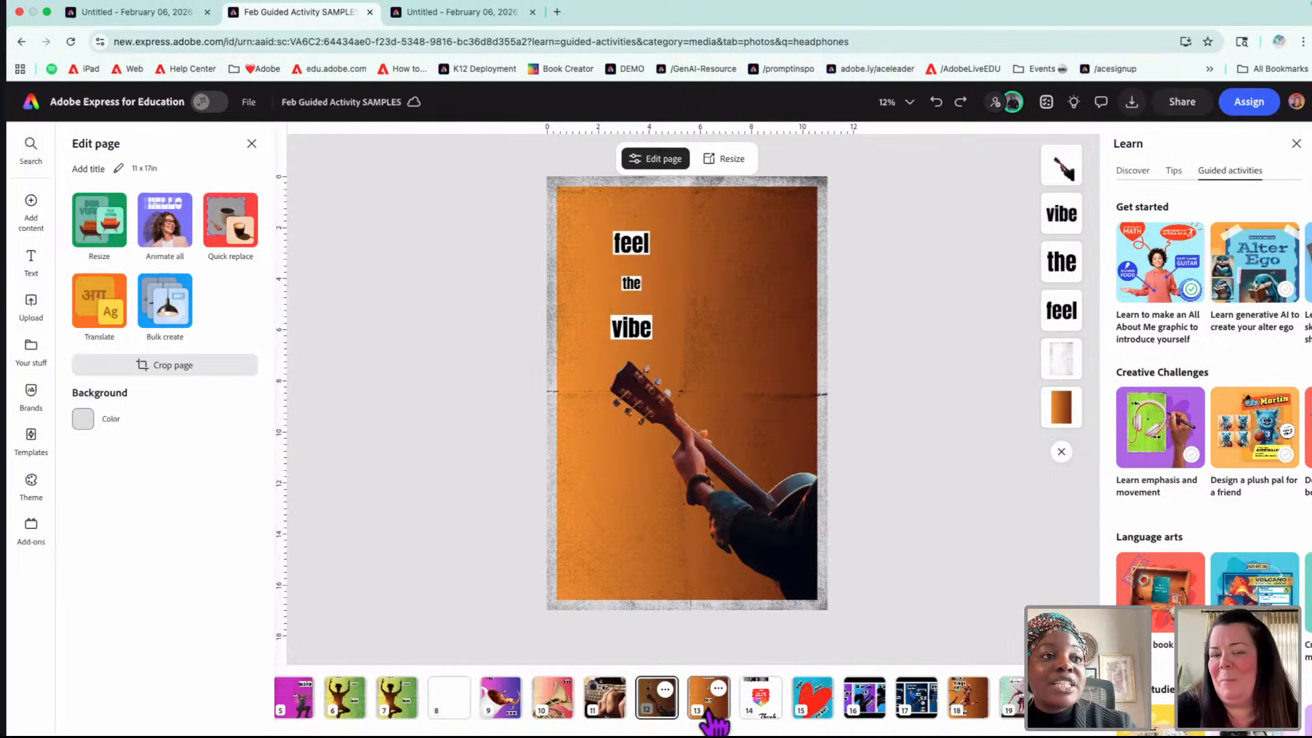
pyautogui.click(759, 705)
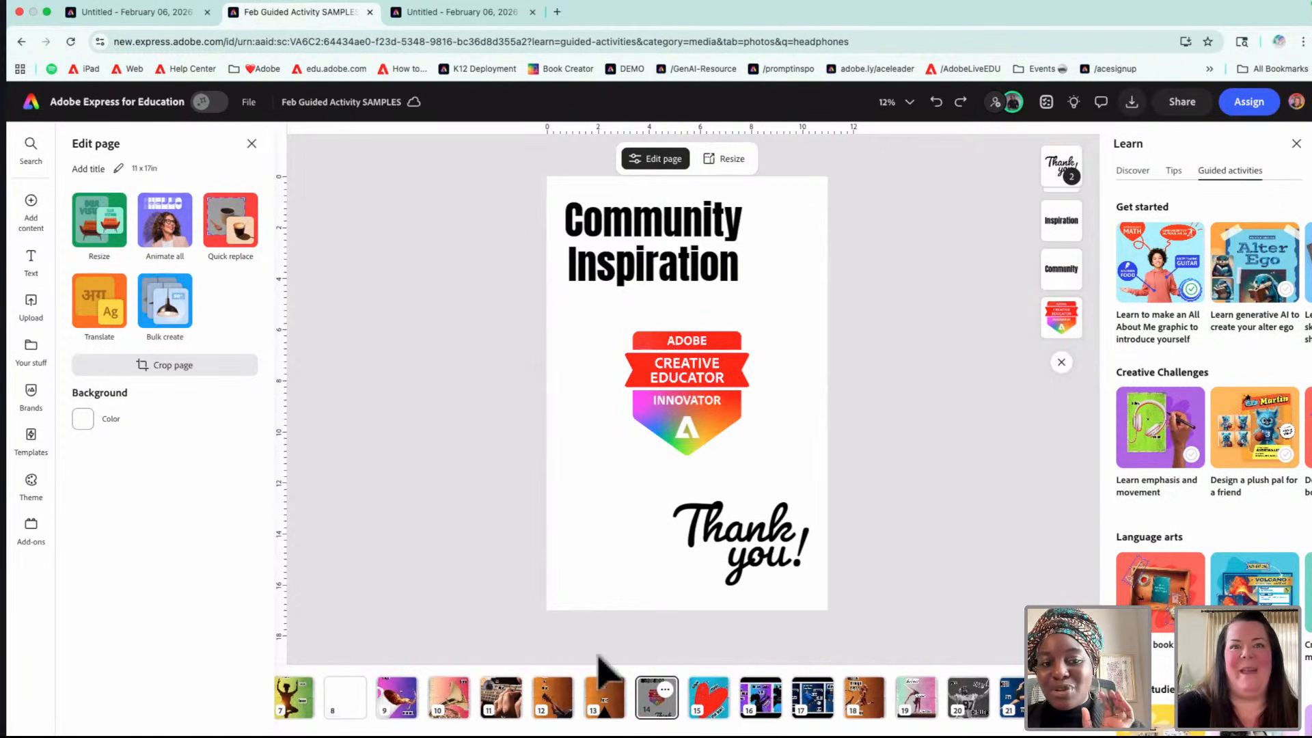
pyautogui.click(554, 708)
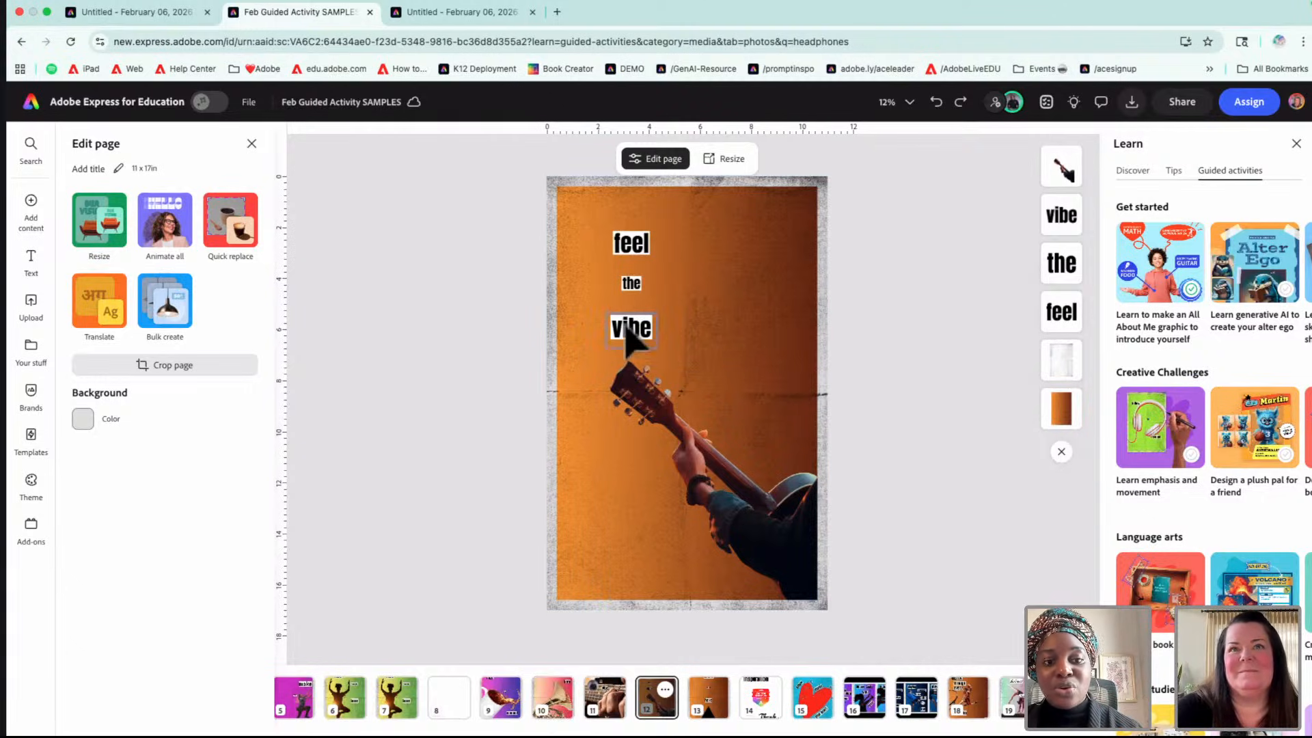
pyautogui.click(557, 708)
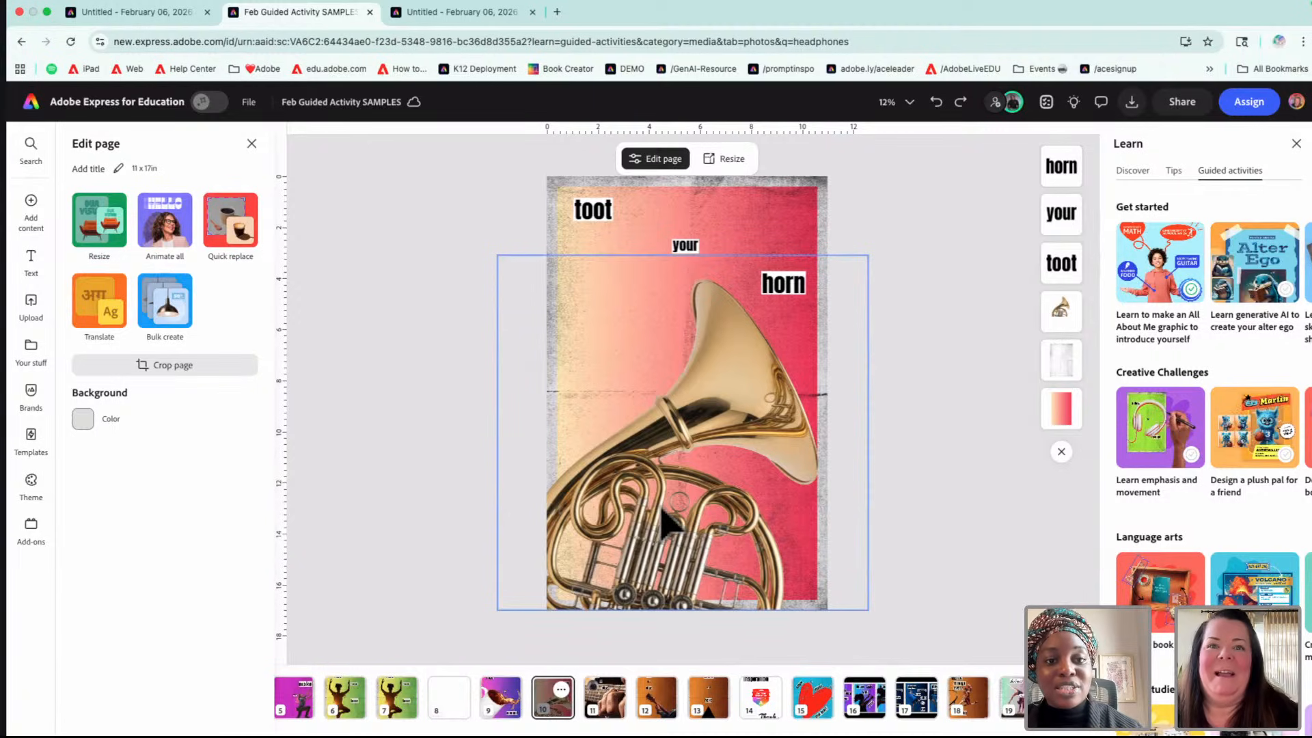
# - Review how figures and words suggest movement on the earlier sample posters on pages 7, 6, 3 and 4
pyautogui.click(402, 697)
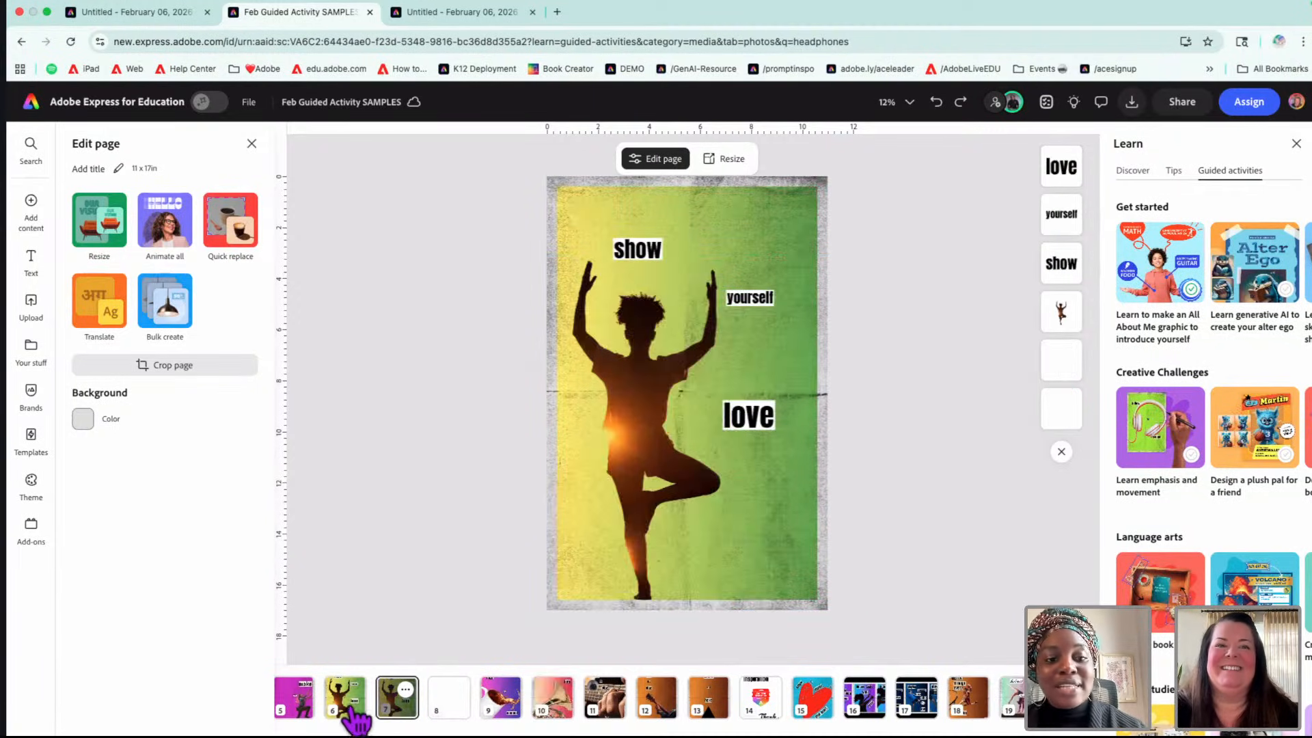
pyautogui.click(352, 711)
pyautogui.hscroll(-4, 352, 711)
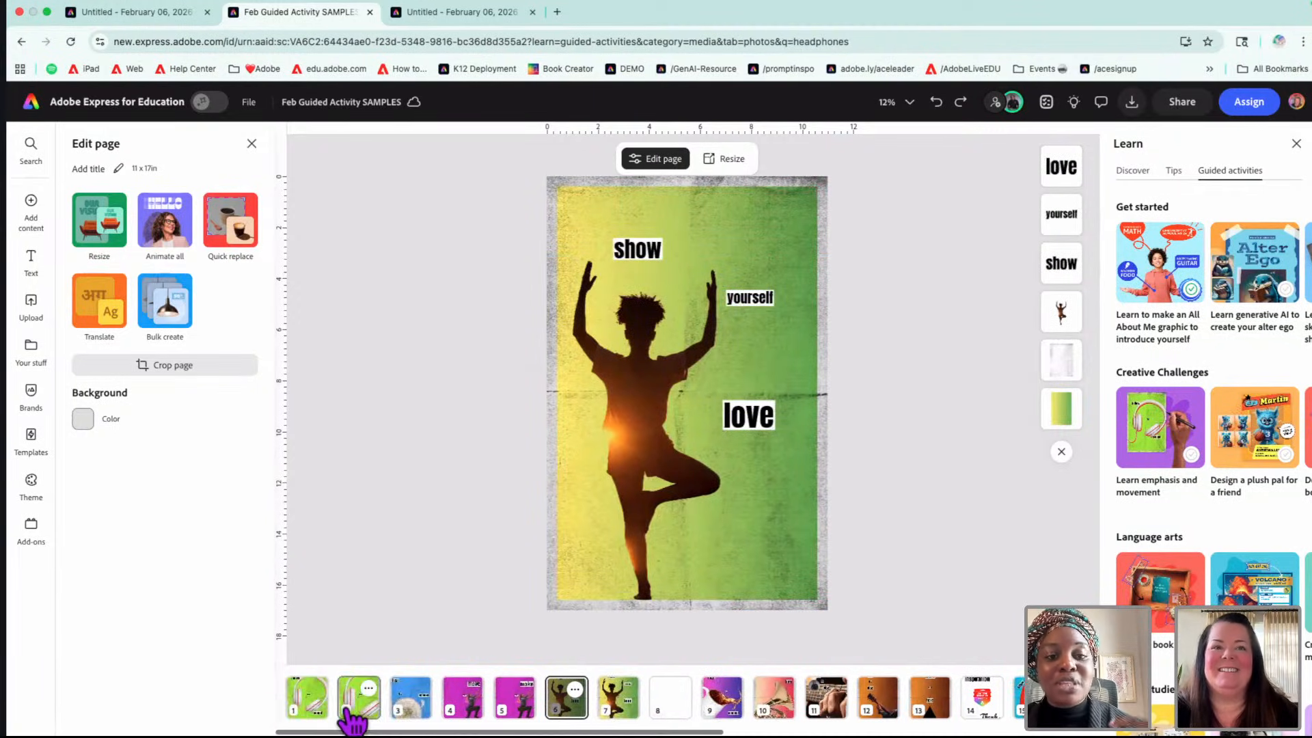
pyautogui.click(415, 714)
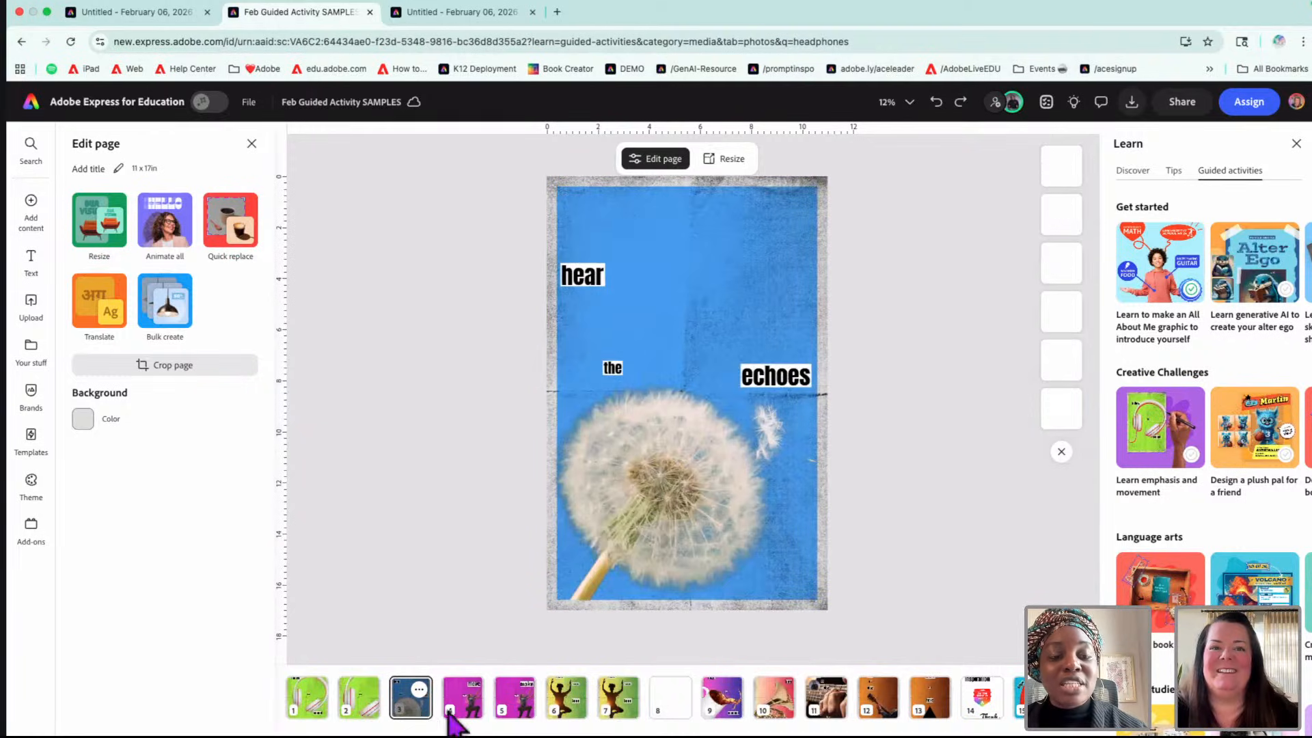
pyautogui.click(484, 712)
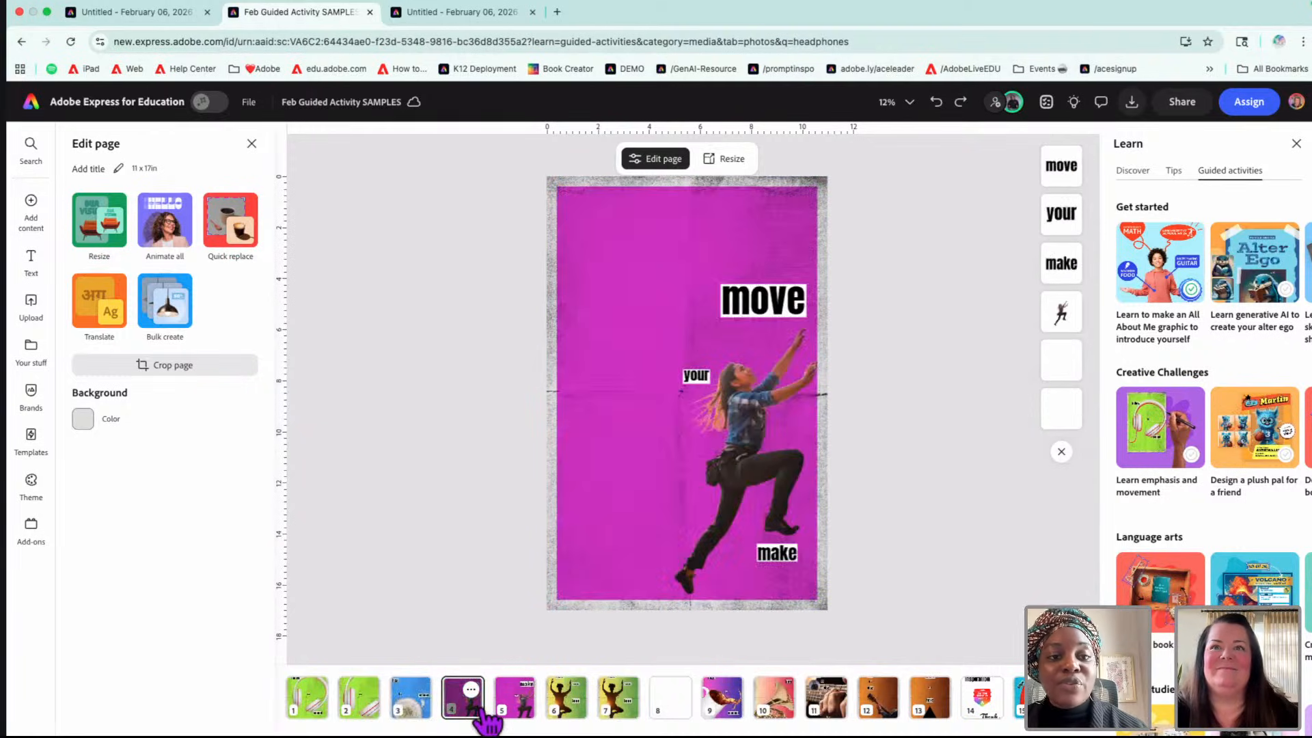
# - Look again at the page 12 guitar poster, then view the Community Inspiration page
pyautogui.click(793, 711)
pyautogui.click(772, 710)
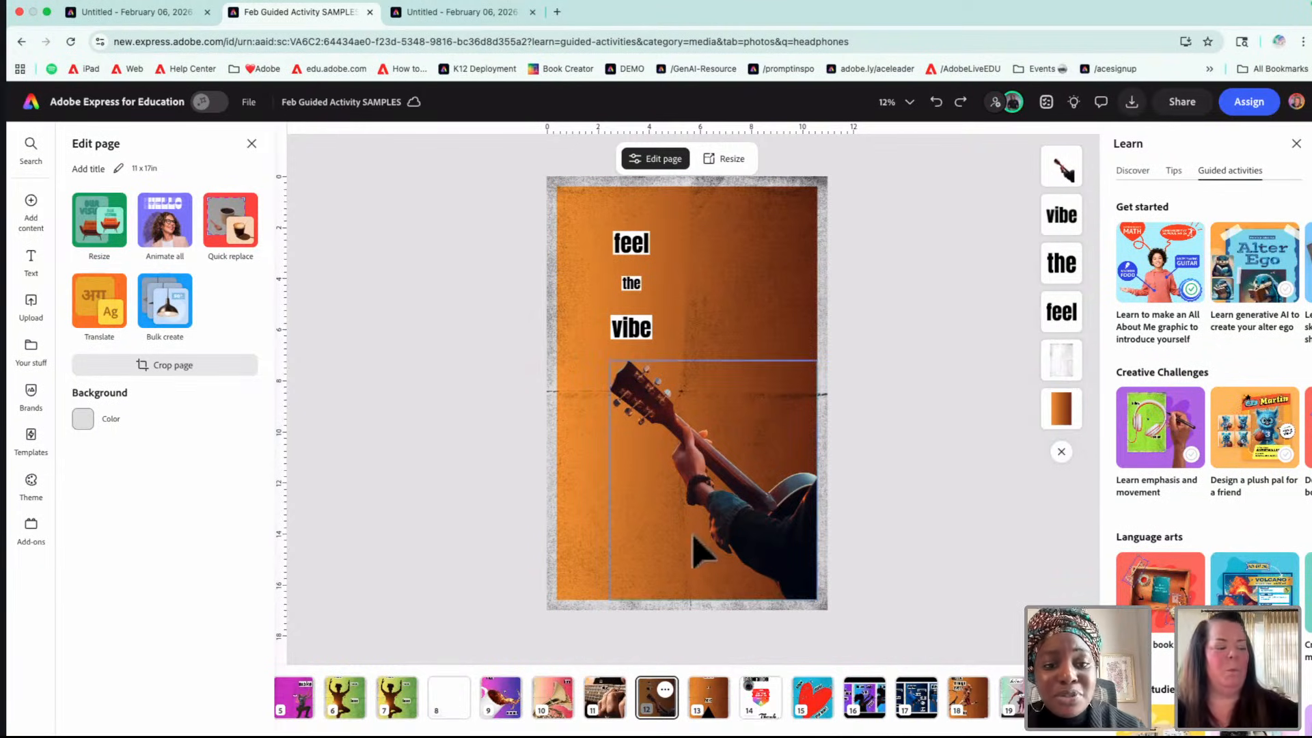
pyautogui.click(761, 711)
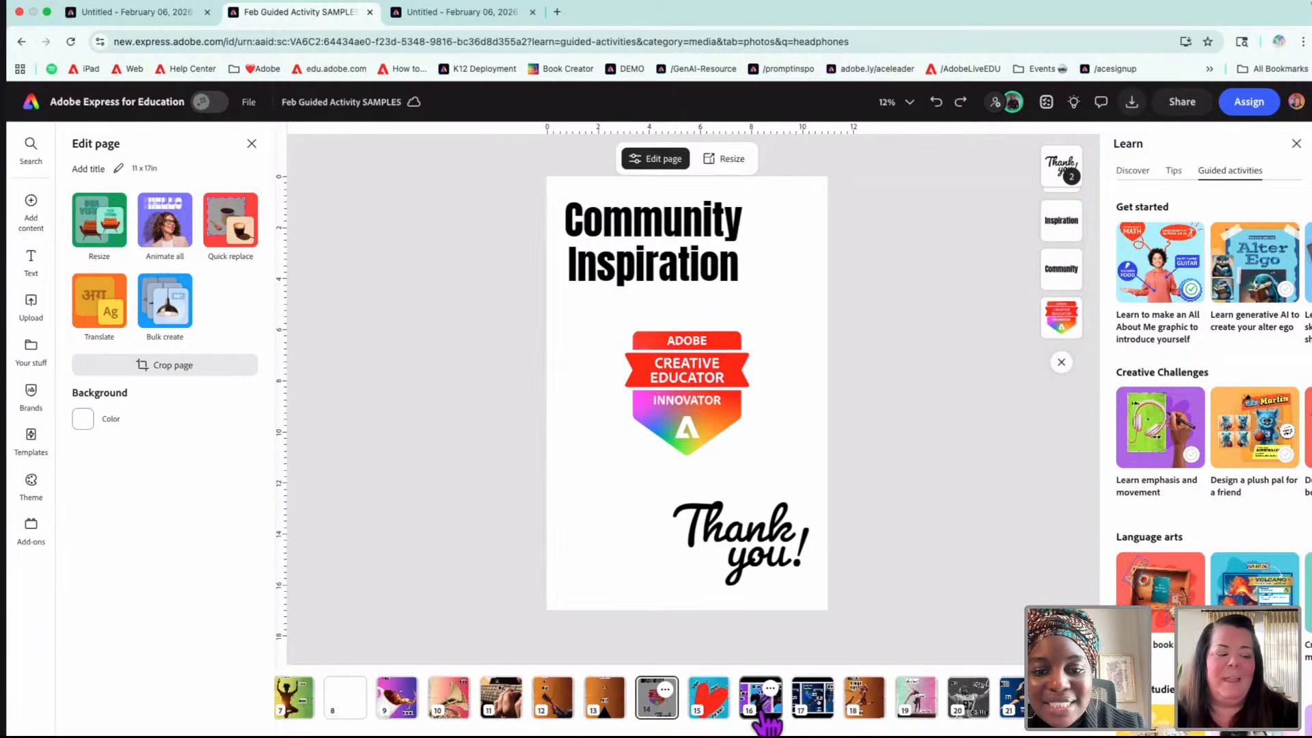
# - On the page 12 guitar poster, change the word "feel" to the recommended textured font Protest Revolution
pyautogui.click(555, 696)
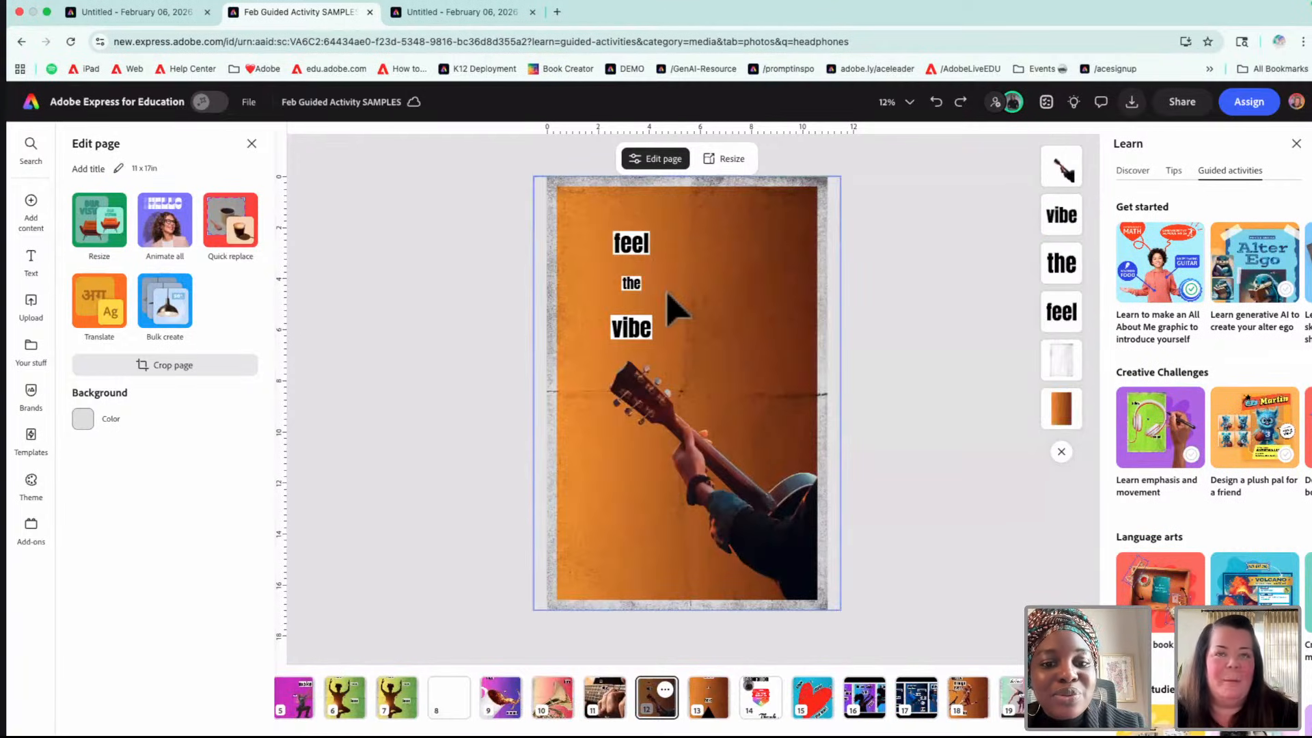
pyautogui.click(636, 259)
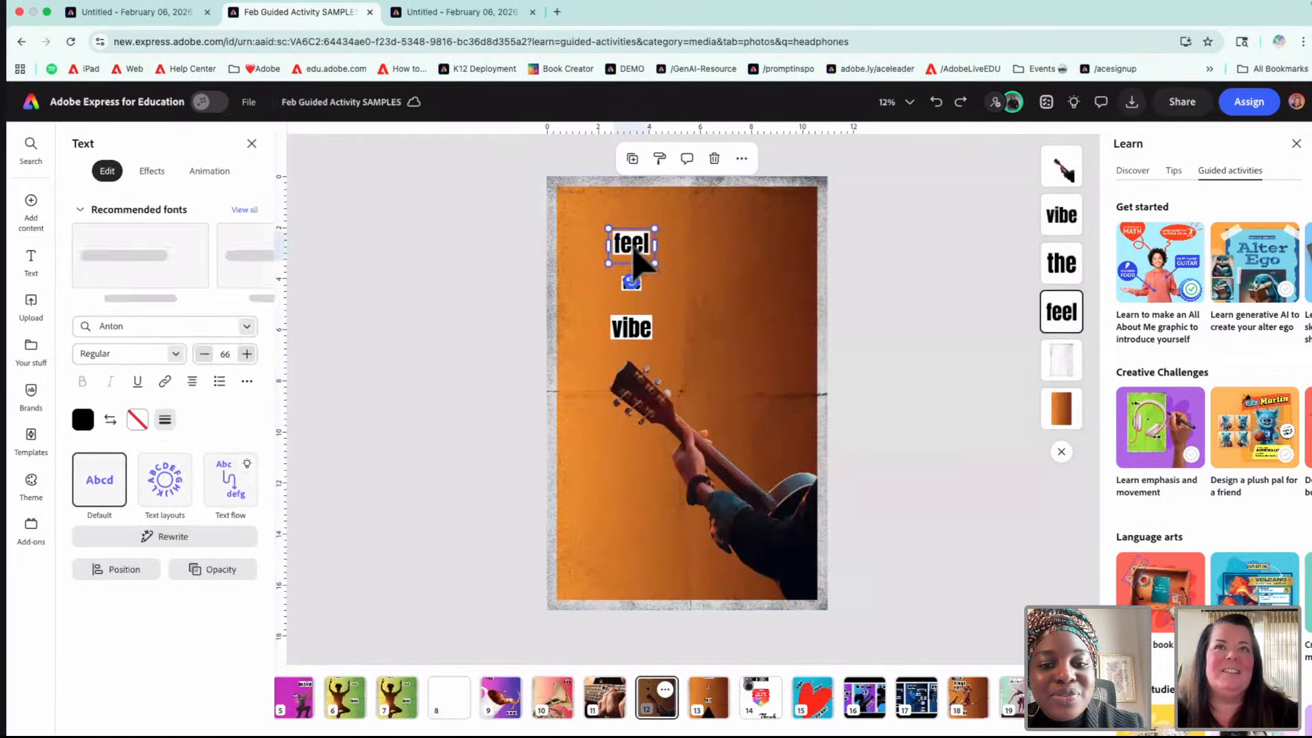
pyautogui.click(248, 332)
pyautogui.click(243, 250)
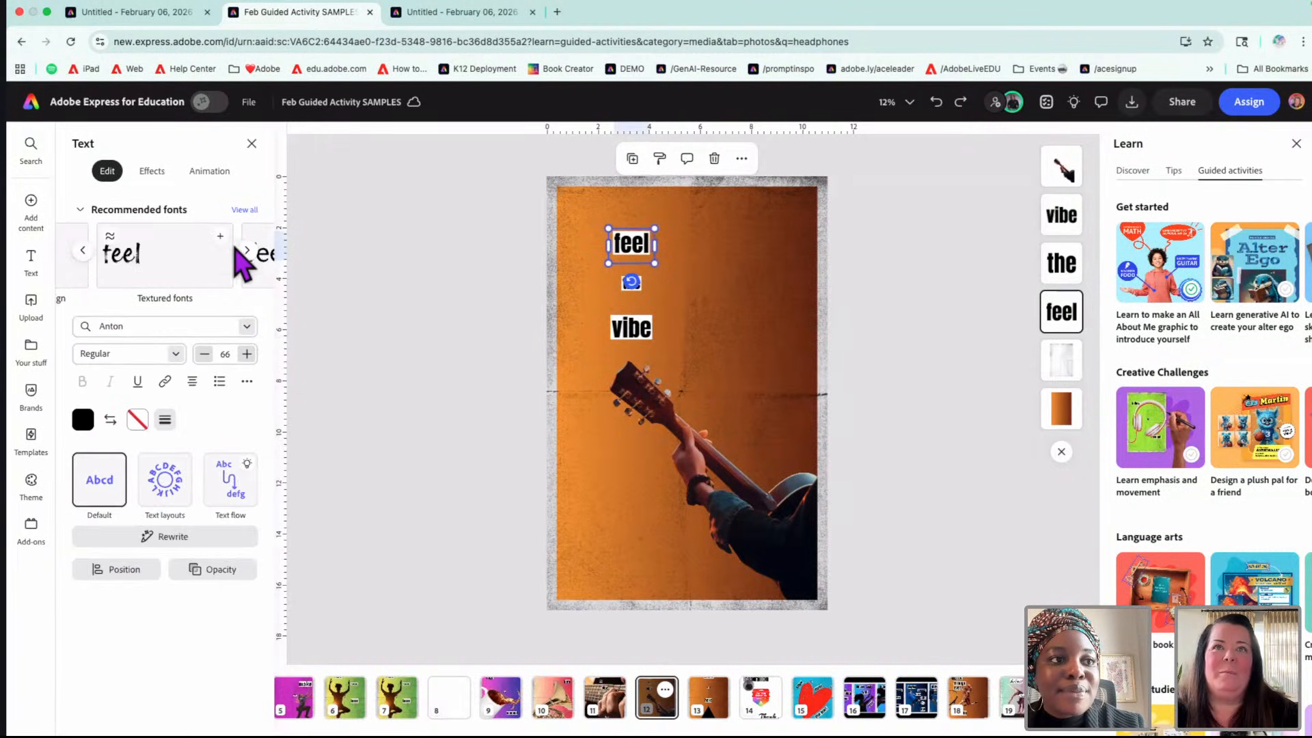
pyautogui.click(137, 277)
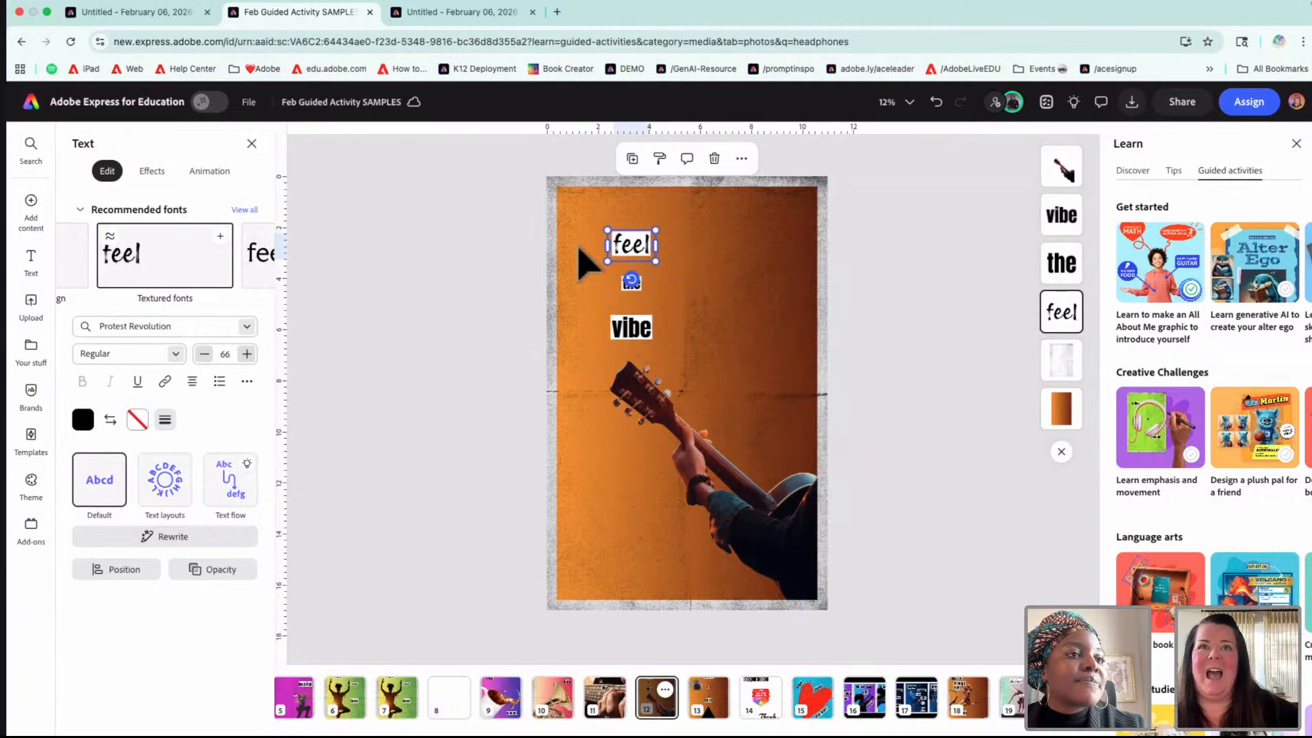
# - Set the shape color behind the word "feel" to no fill and examine the lettering up close
pyautogui.click(152, 171)
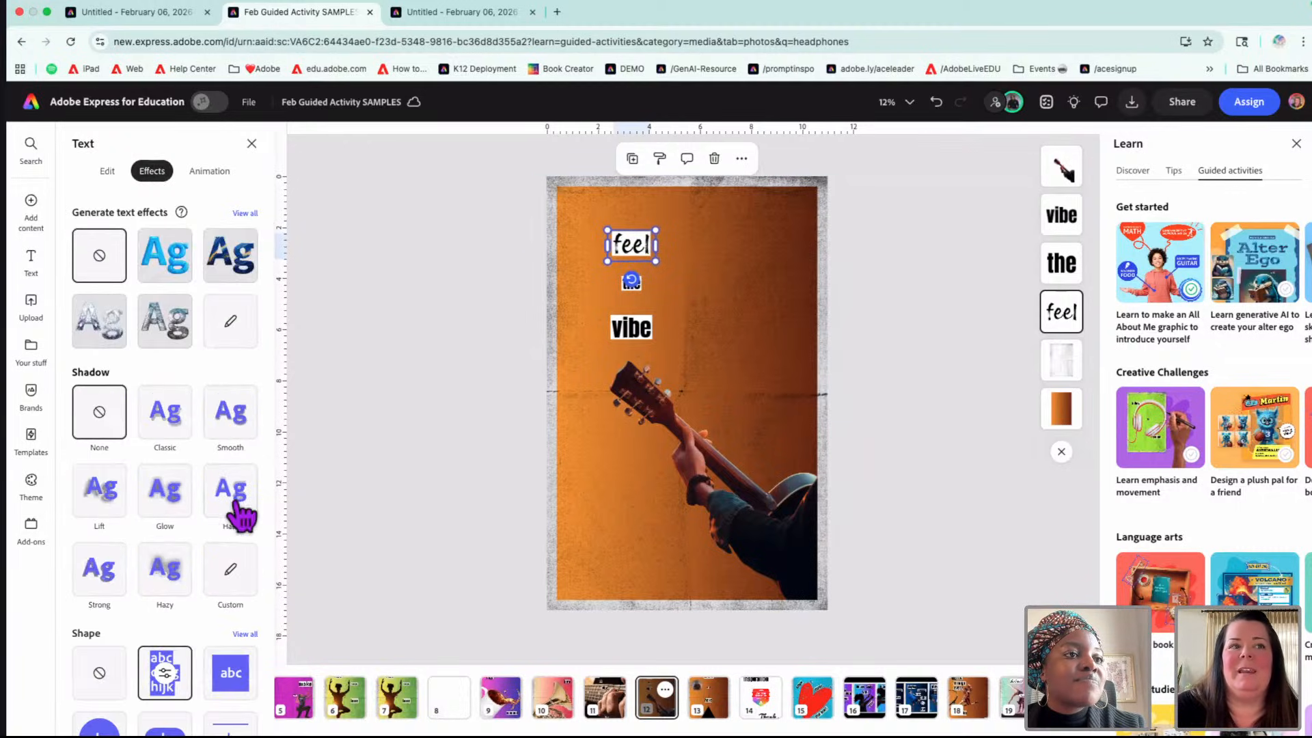
pyautogui.click(167, 677)
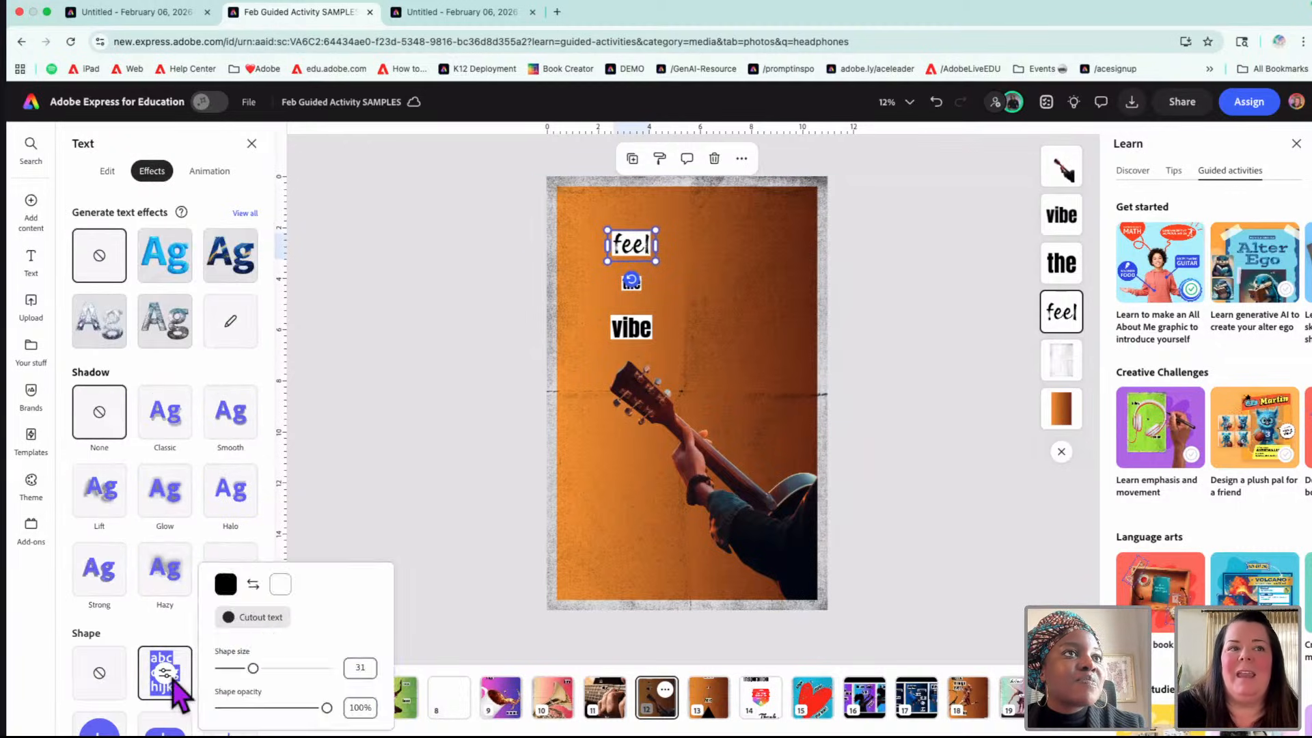
pyautogui.click(281, 585)
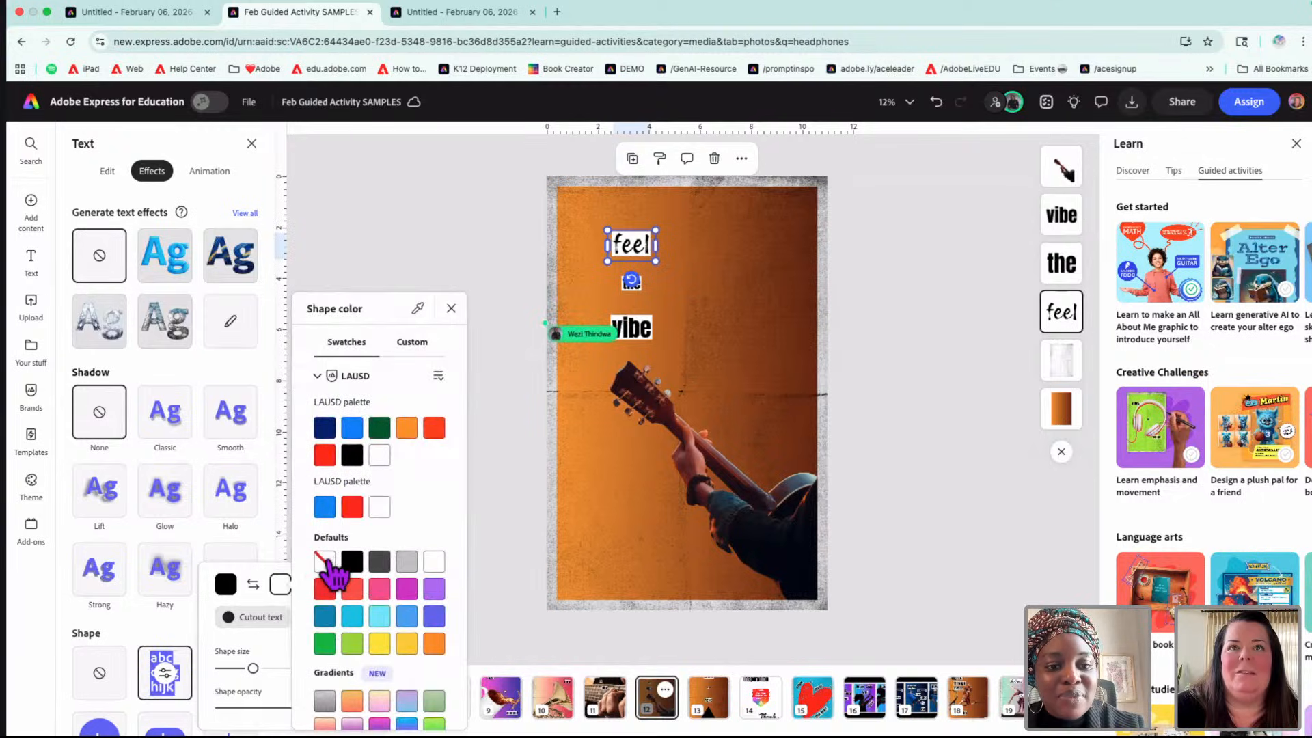
pyautogui.click(323, 560)
pyautogui.click(475, 246)
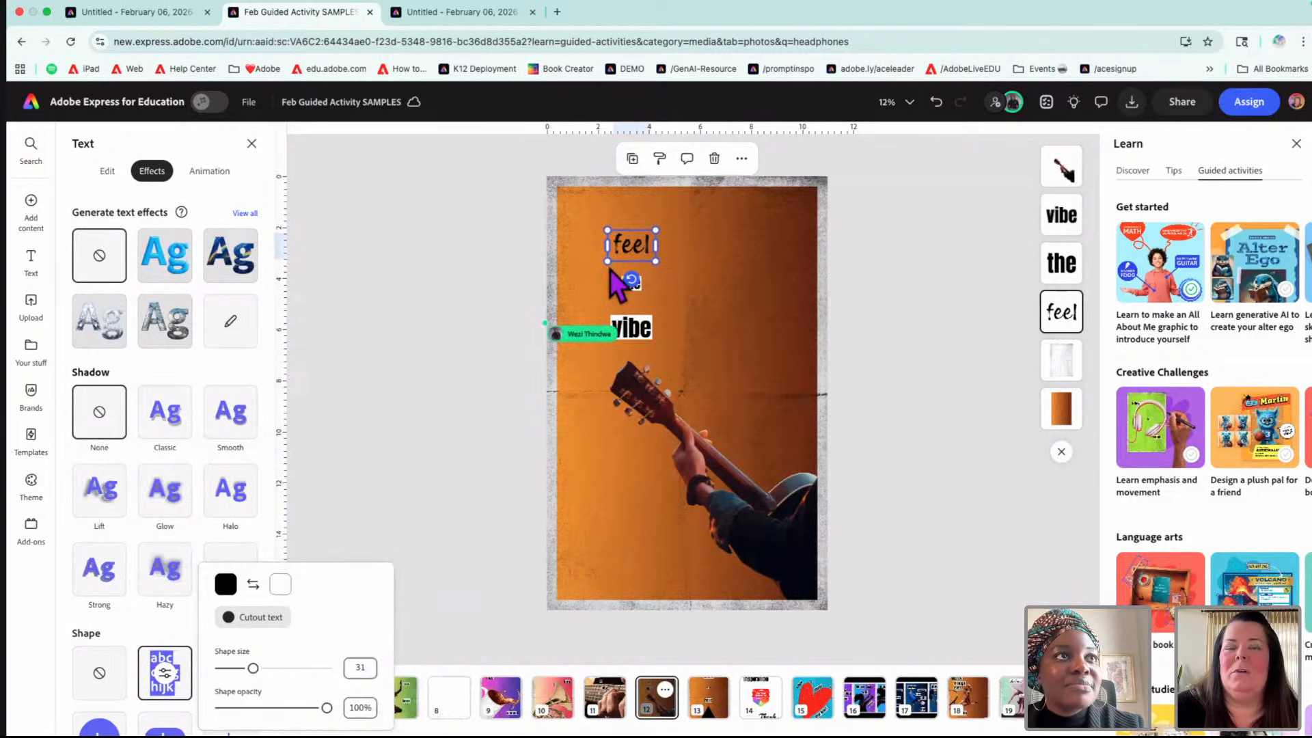
pyautogui.scroll(5, 609, 269)
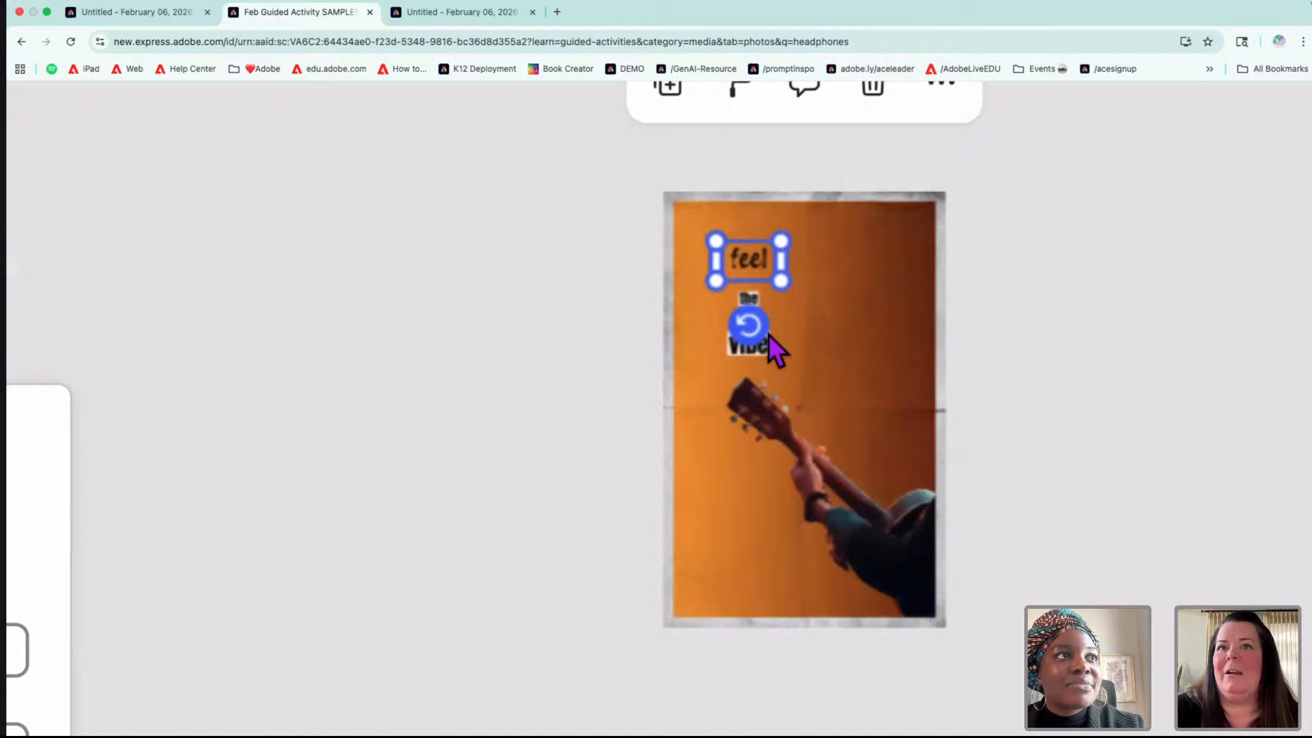
pyautogui.scroll(-5, 501, 369)
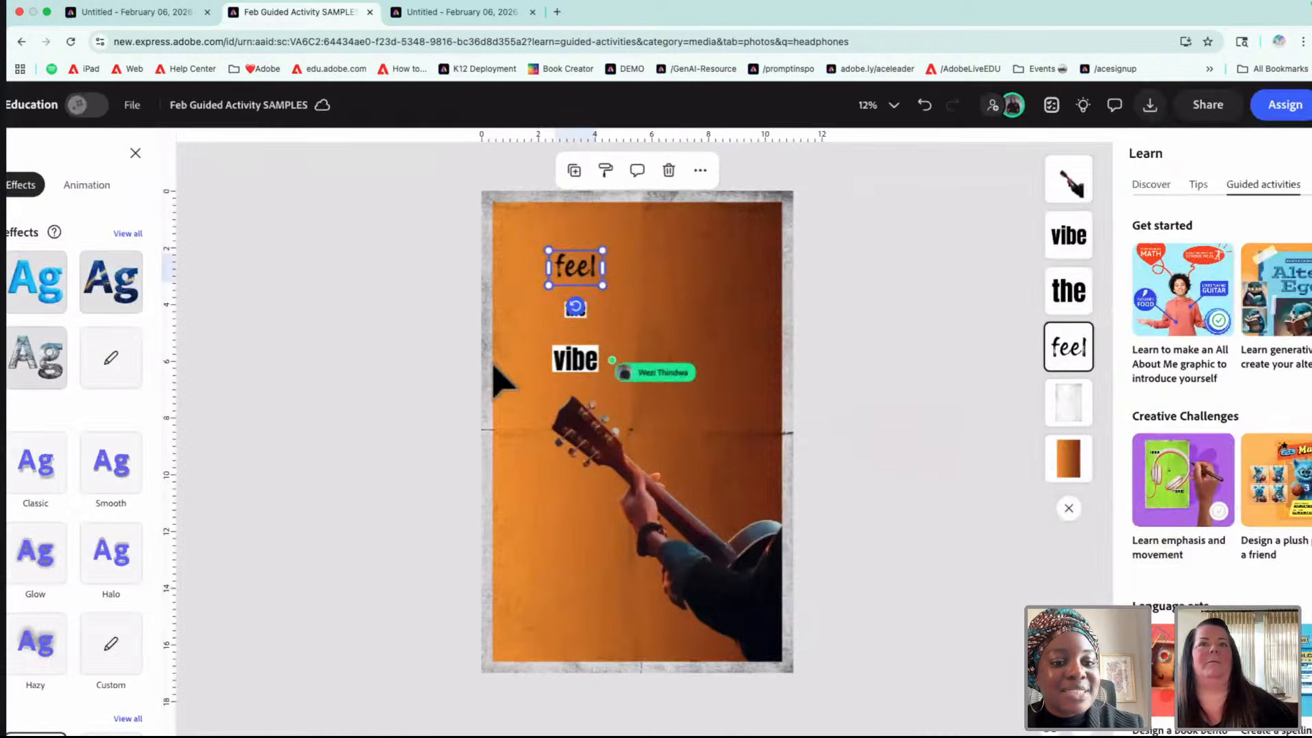
pyautogui.scroll(5, 633, 294)
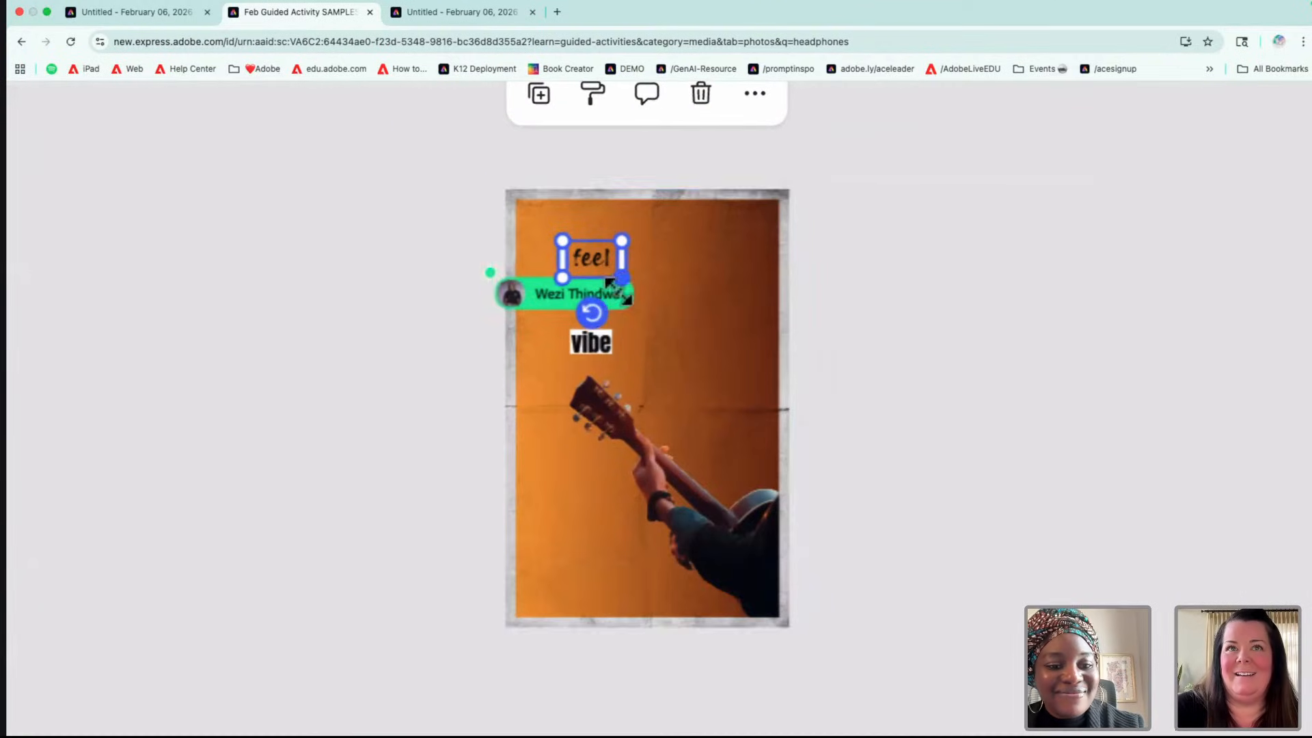
pyautogui.scroll(-5, 601, 345)
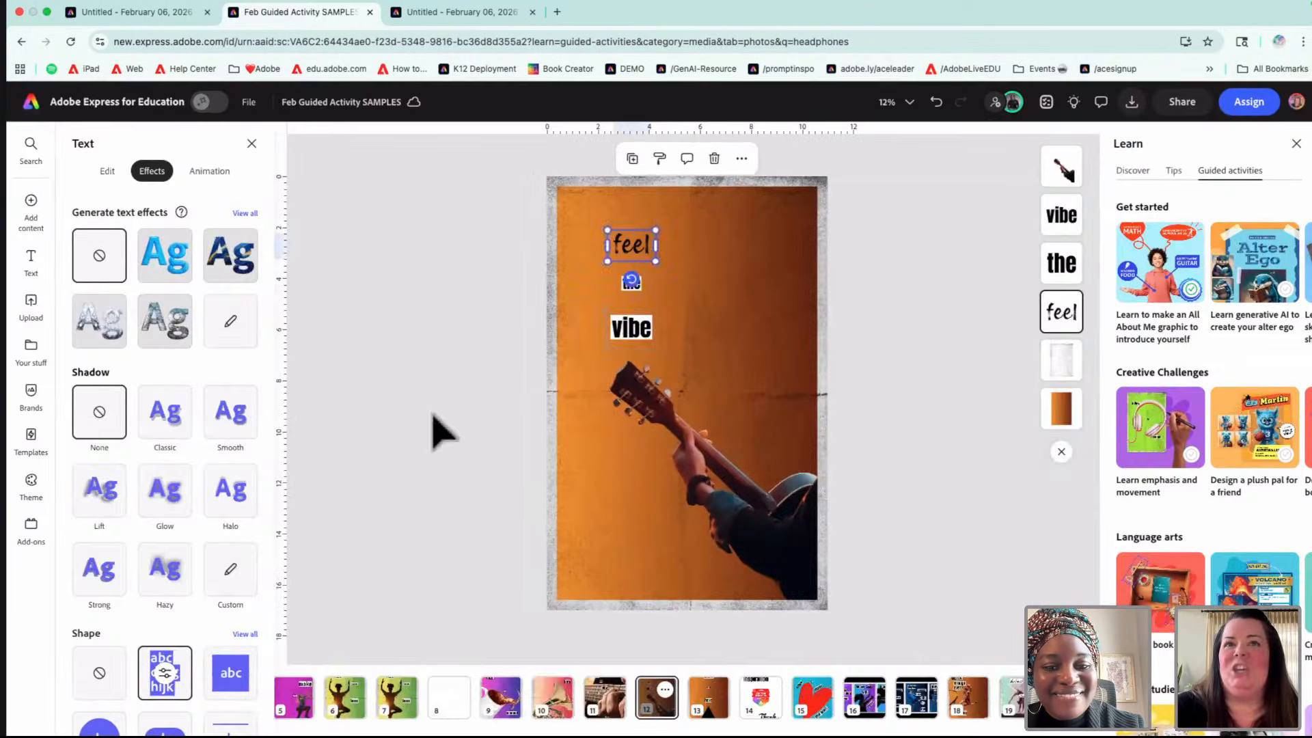
# - Try the word "feel" at larger and smaller sizes and in different positions above "the"
pyautogui.click(433, 433)
pyautogui.click(622, 258)
pyautogui.moveTo(600, 272); pyautogui.dragTo(527, 389)
pyautogui.moveTo(579, 297); pyautogui.dragTo(640, 265)
pyautogui.moveTo(723, 305); pyautogui.dragTo(658, 248)
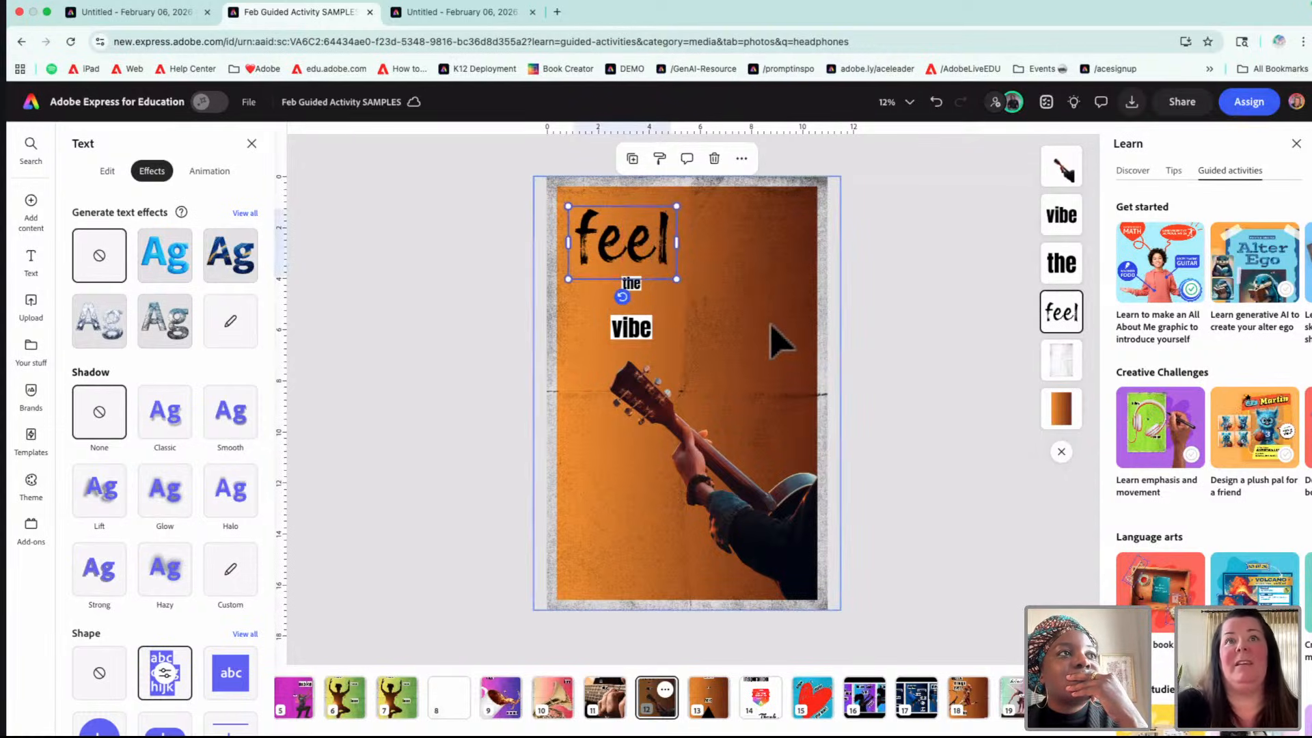
pyautogui.moveTo(676, 279); pyautogui.dragTo(636, 248)
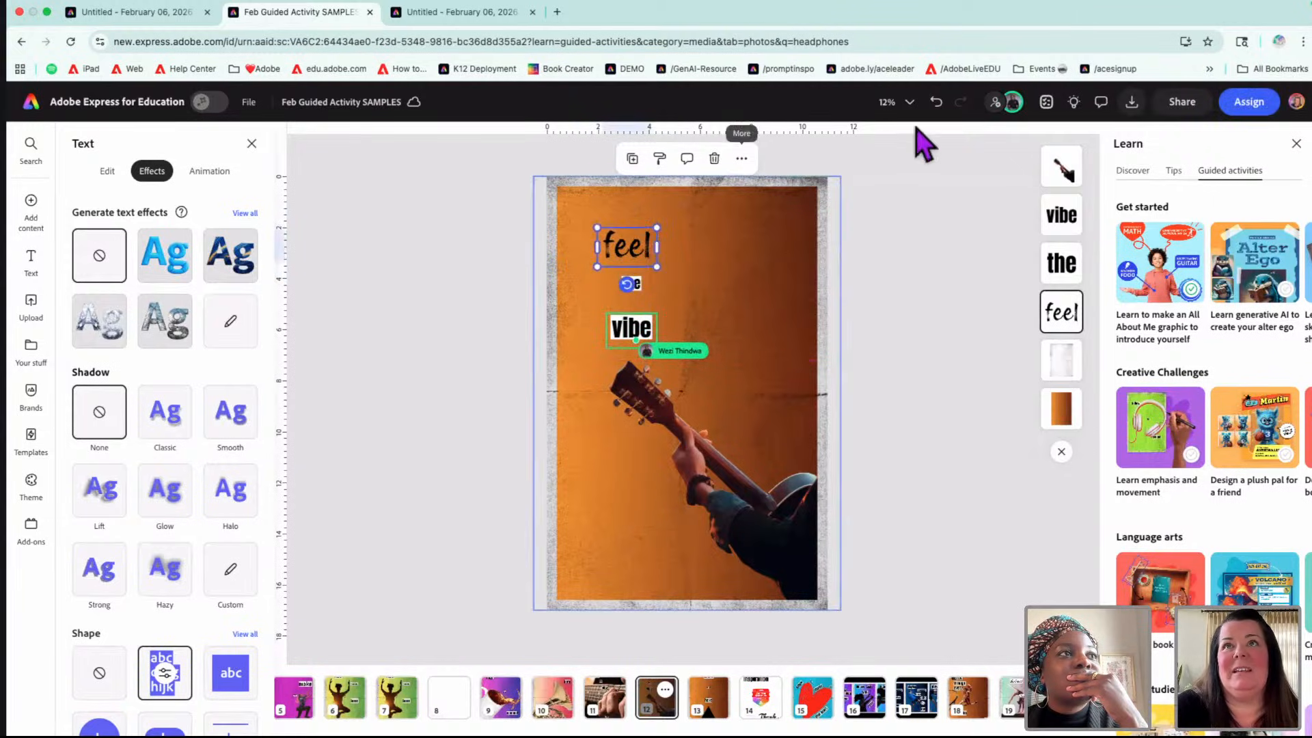
# - Undo the size, position and shape color changes on "feel", keeping its textured font
pyautogui.click(936, 102)
pyautogui.click(936, 102)
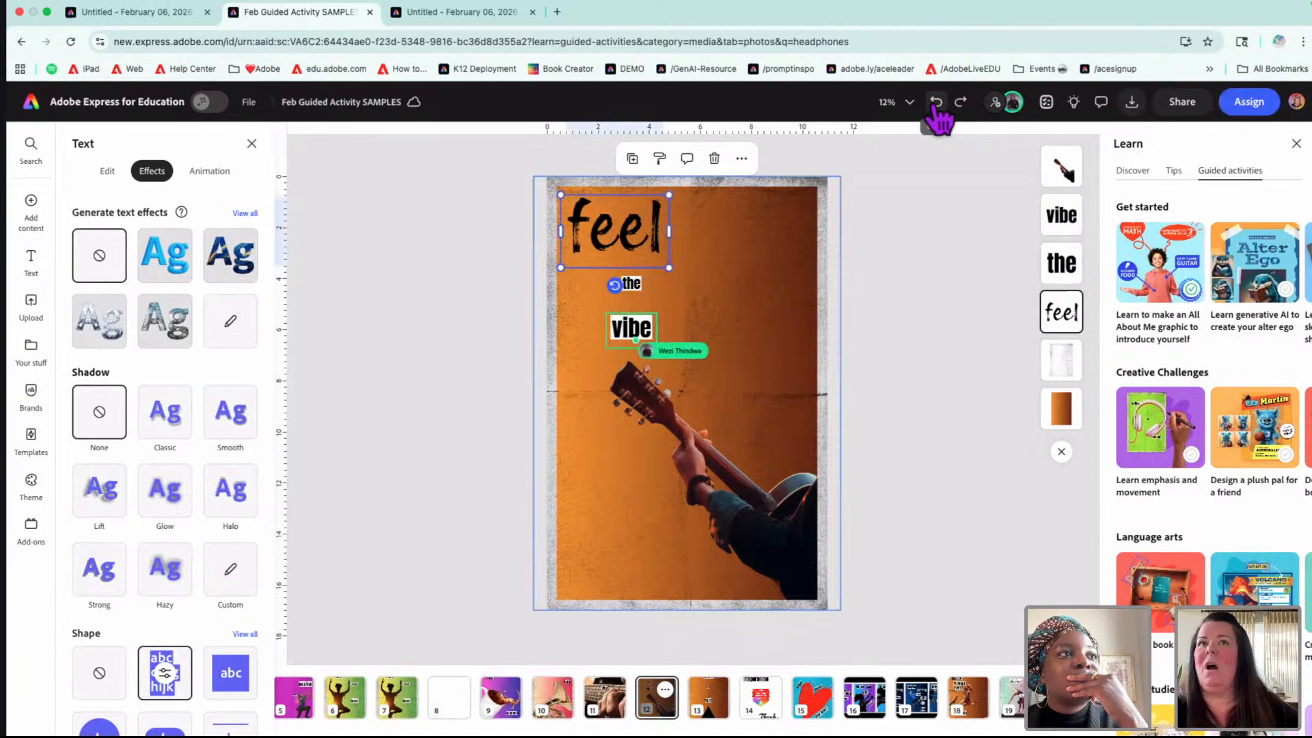
pyautogui.click(936, 102)
pyautogui.click(937, 101)
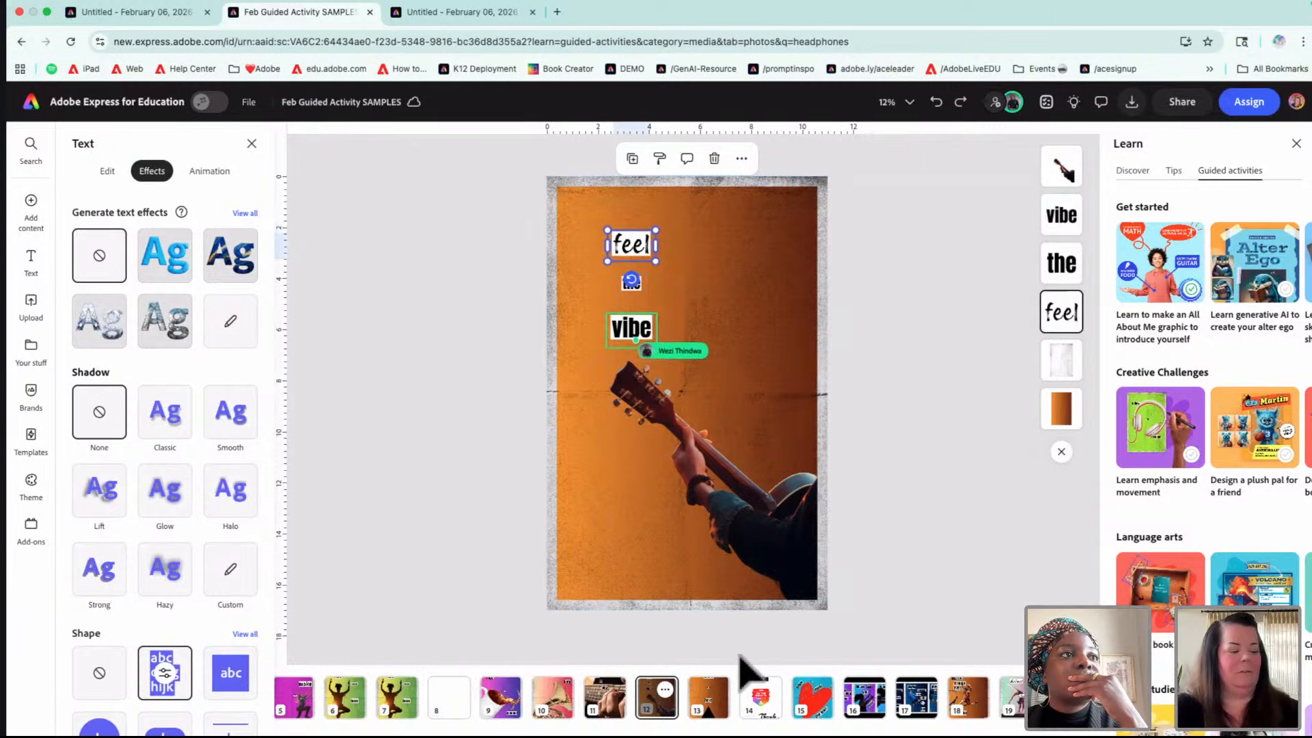
# - Open the Community Inspiration page on page 14
pyautogui.click(778, 710)
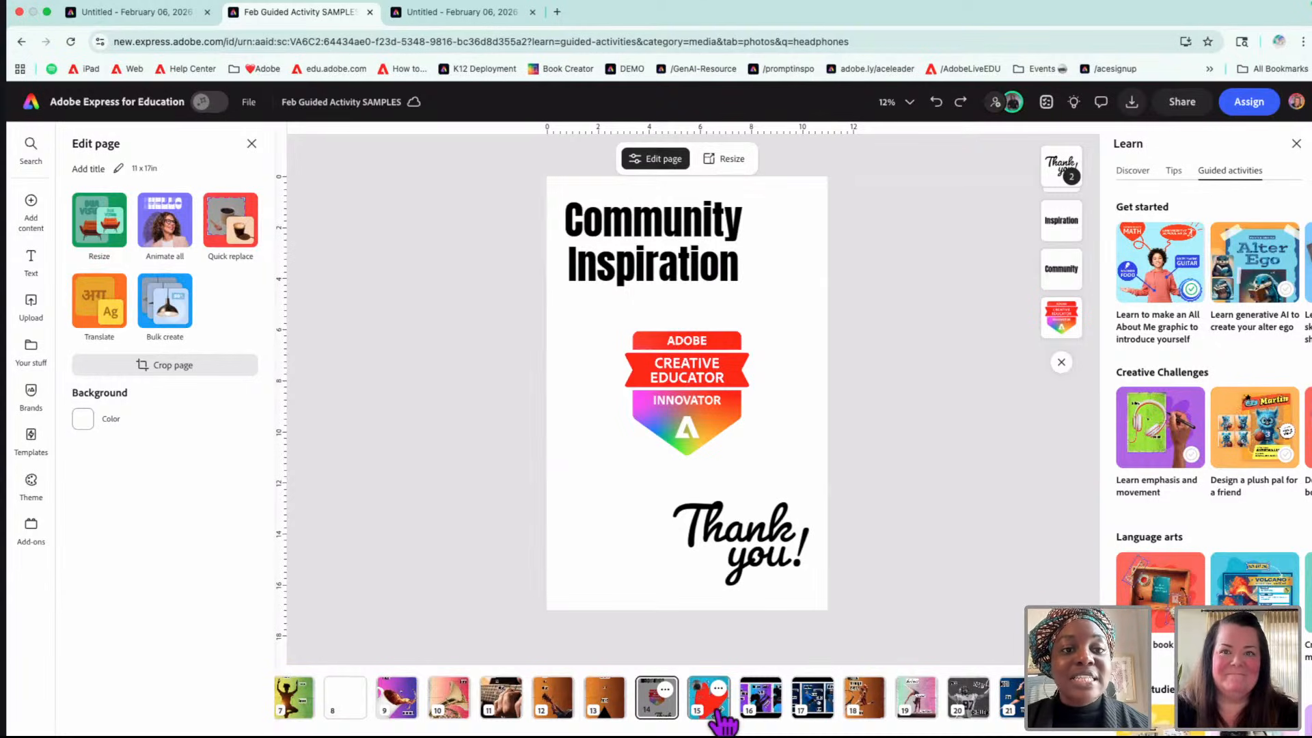
# - Examine the community sample posters on pages 15 through 22, comparing image scale, text placement and colors
pyautogui.click(716, 710)
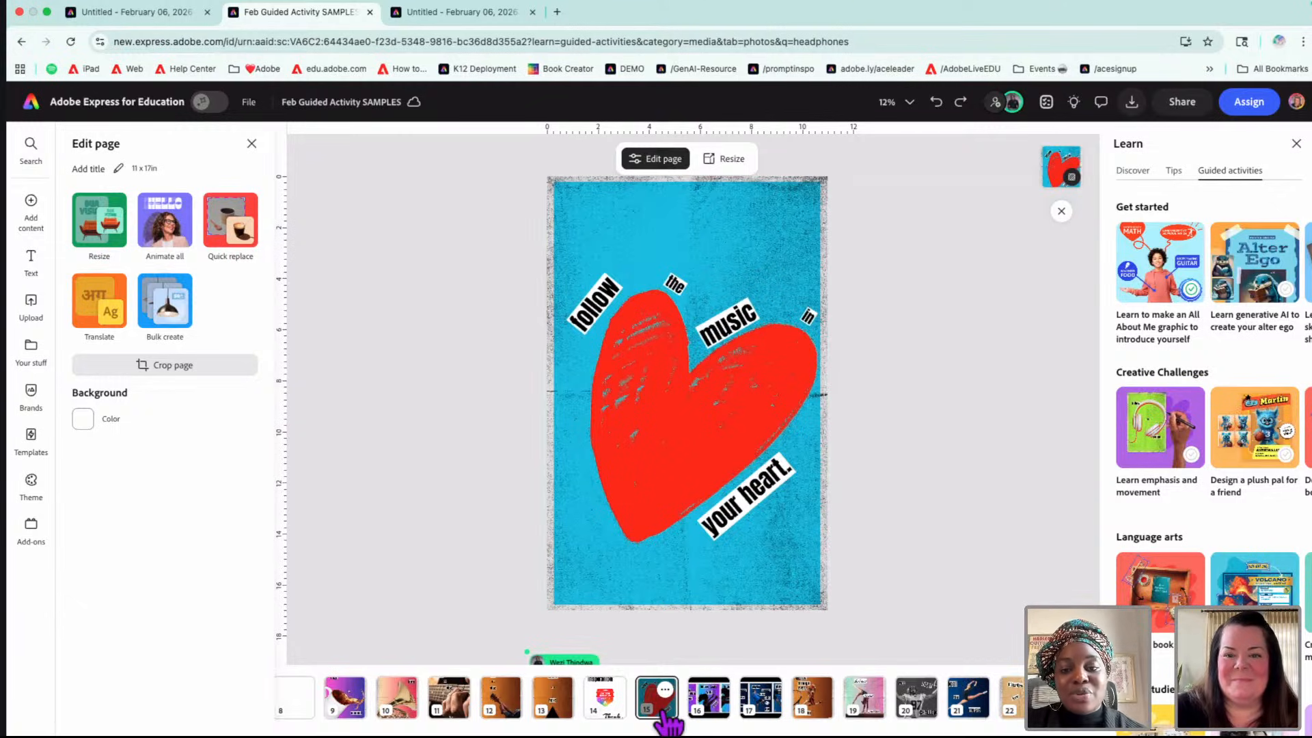
pyautogui.click(716, 714)
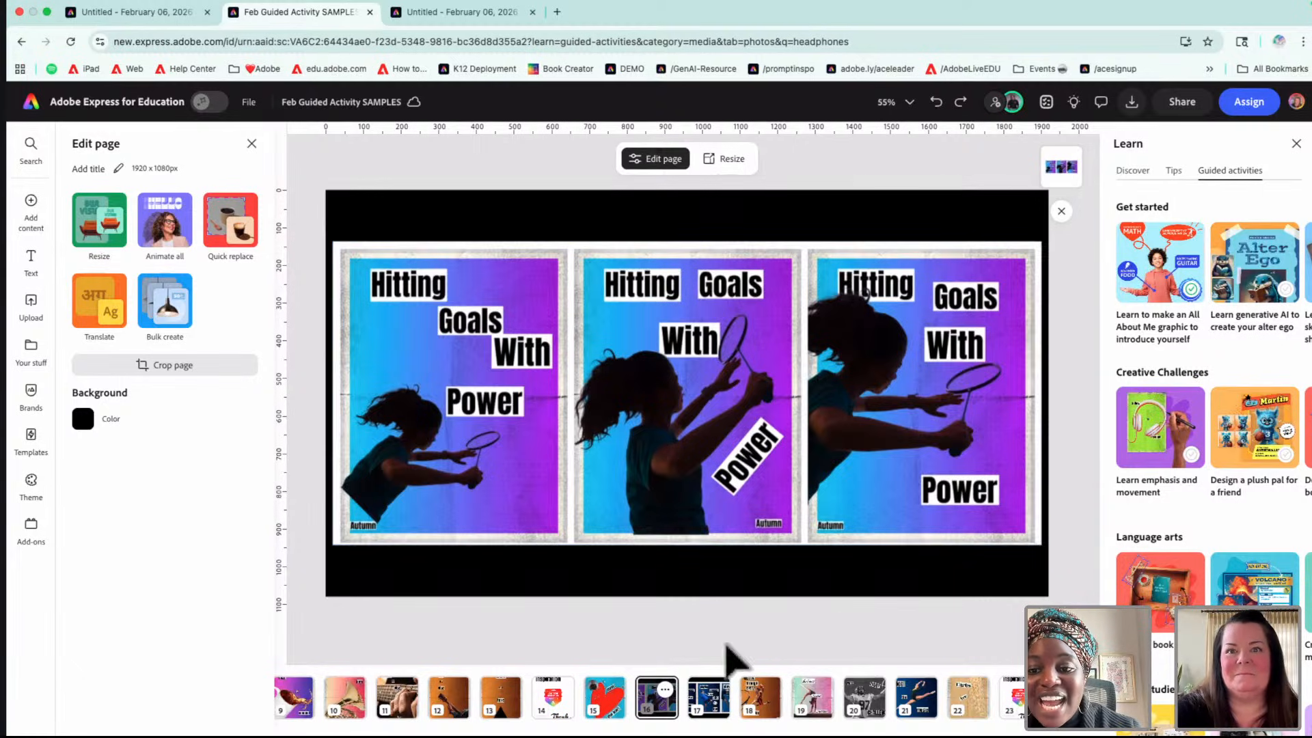
pyautogui.click(715, 708)
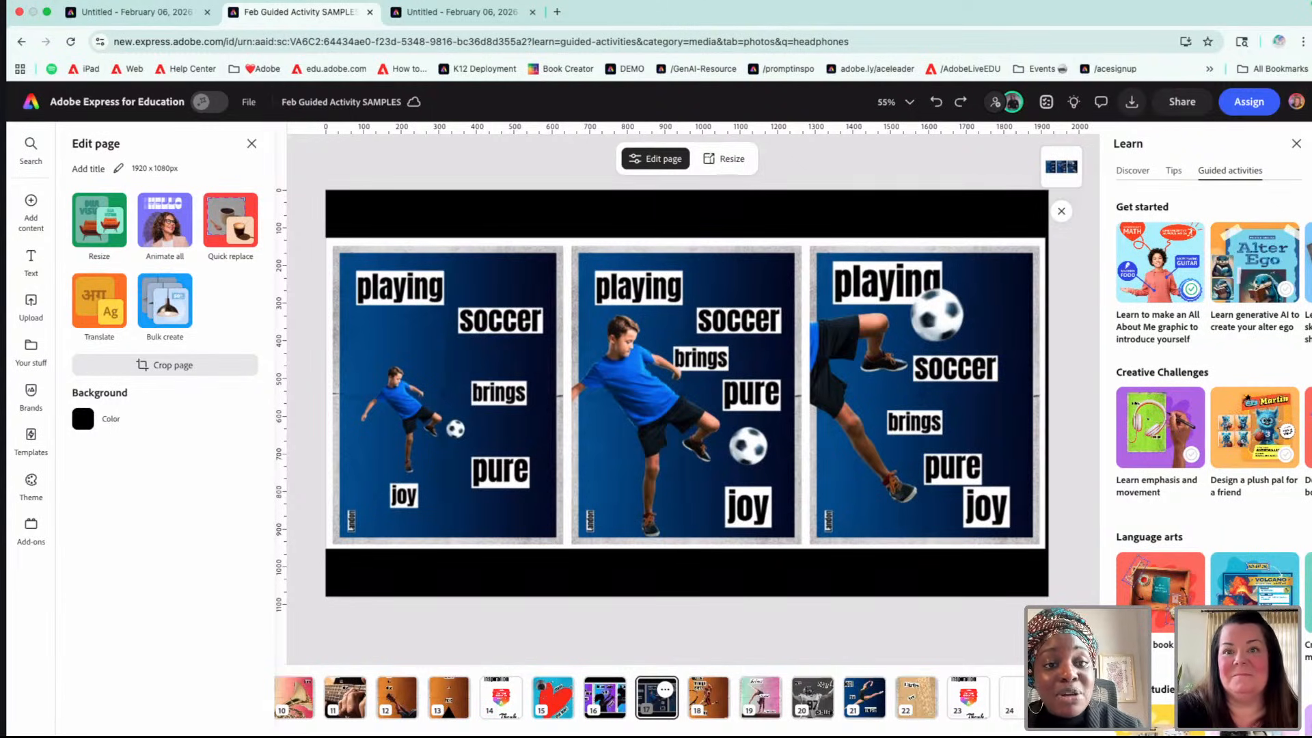
pyautogui.click(711, 697)
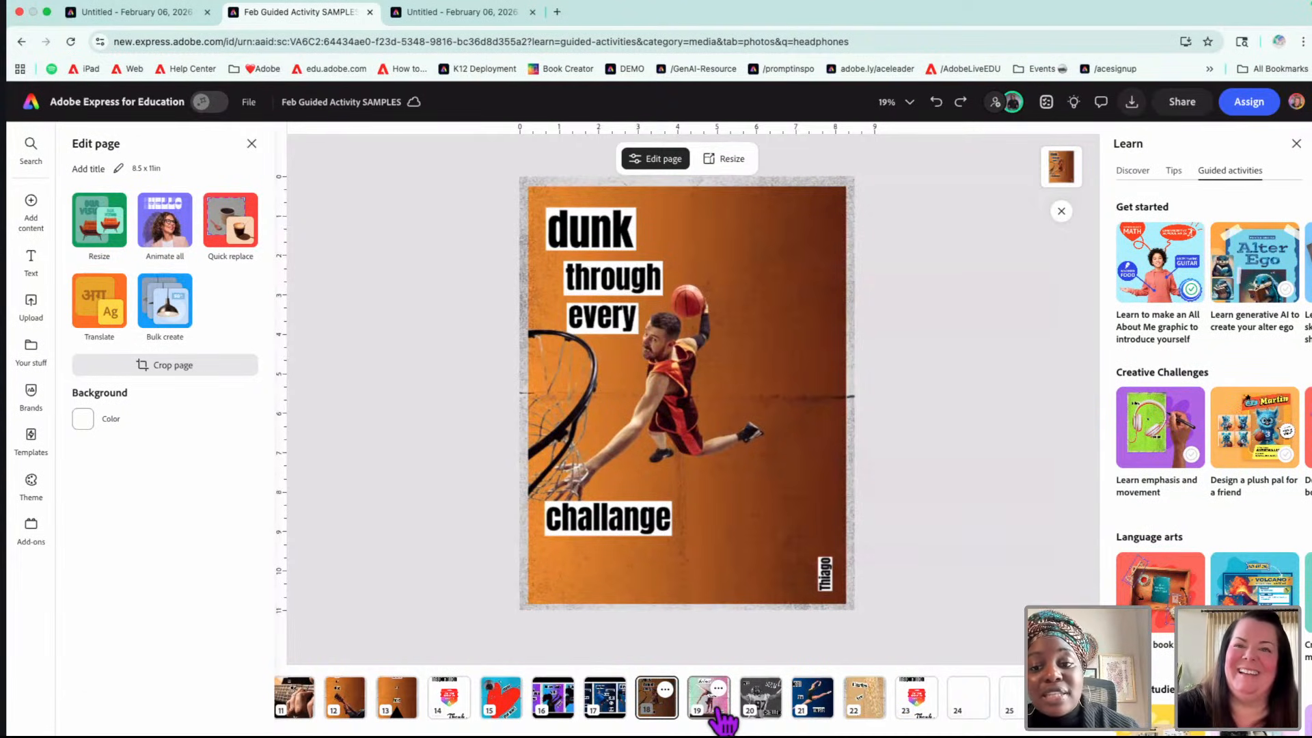
pyautogui.click(716, 707)
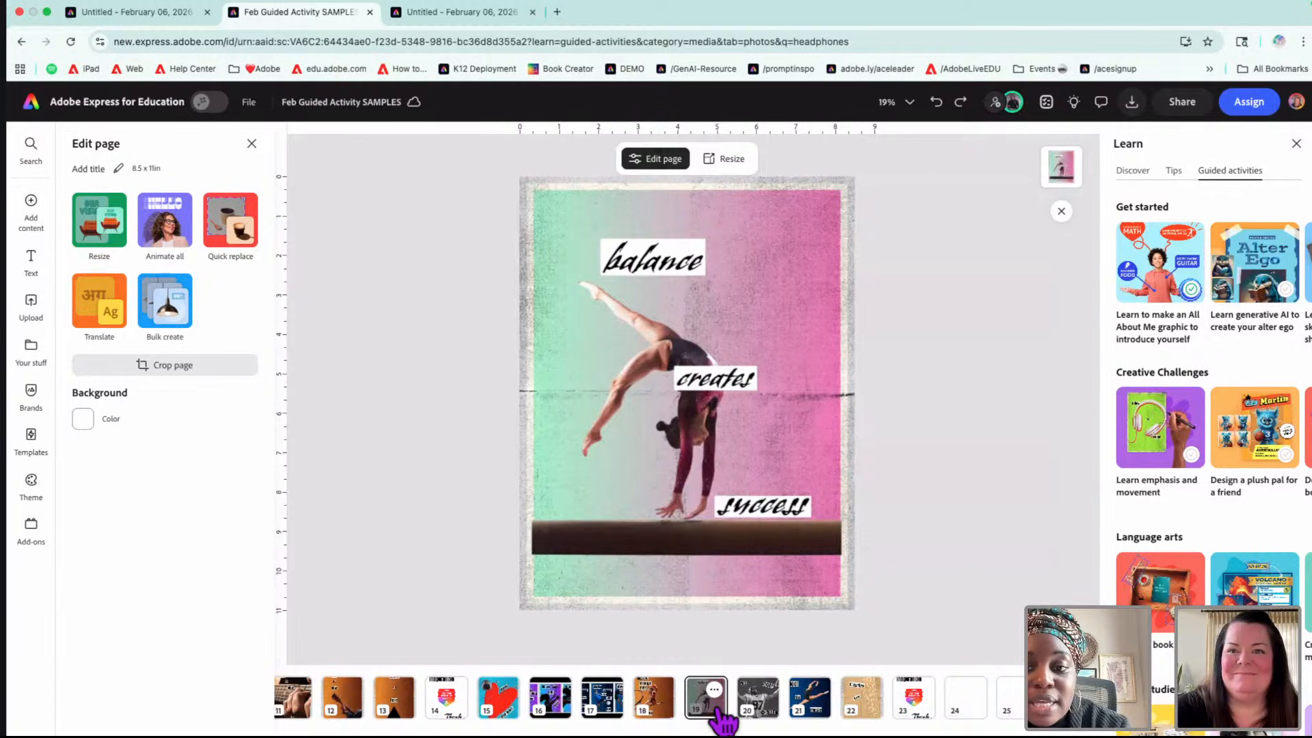
pyautogui.click(759, 701)
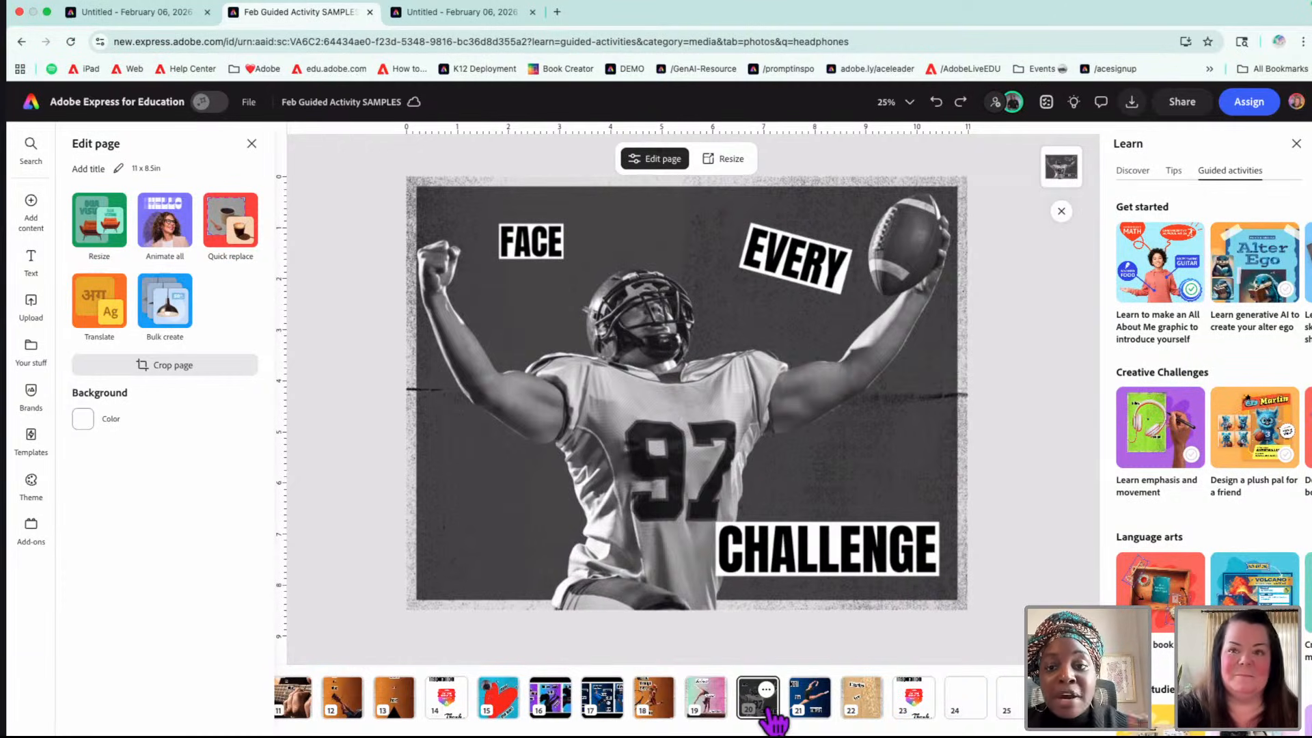
pyautogui.click(815, 709)
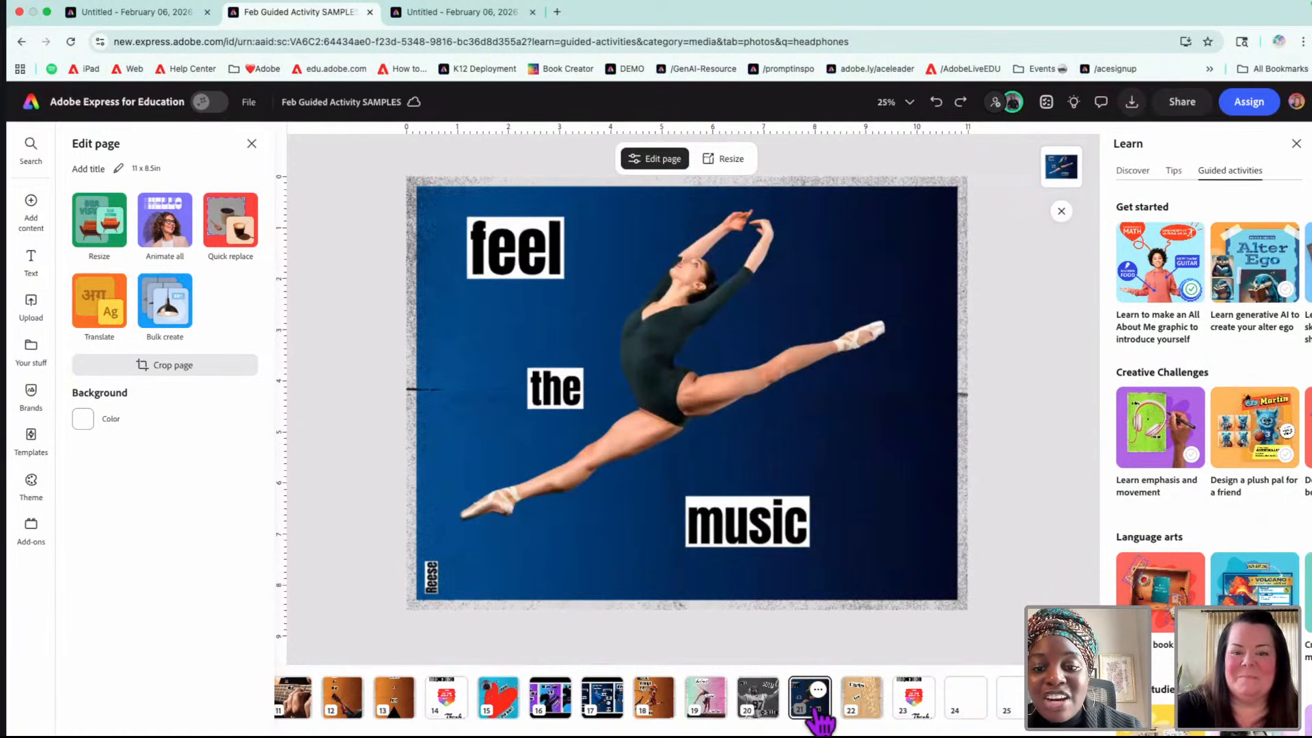
pyautogui.click(862, 704)
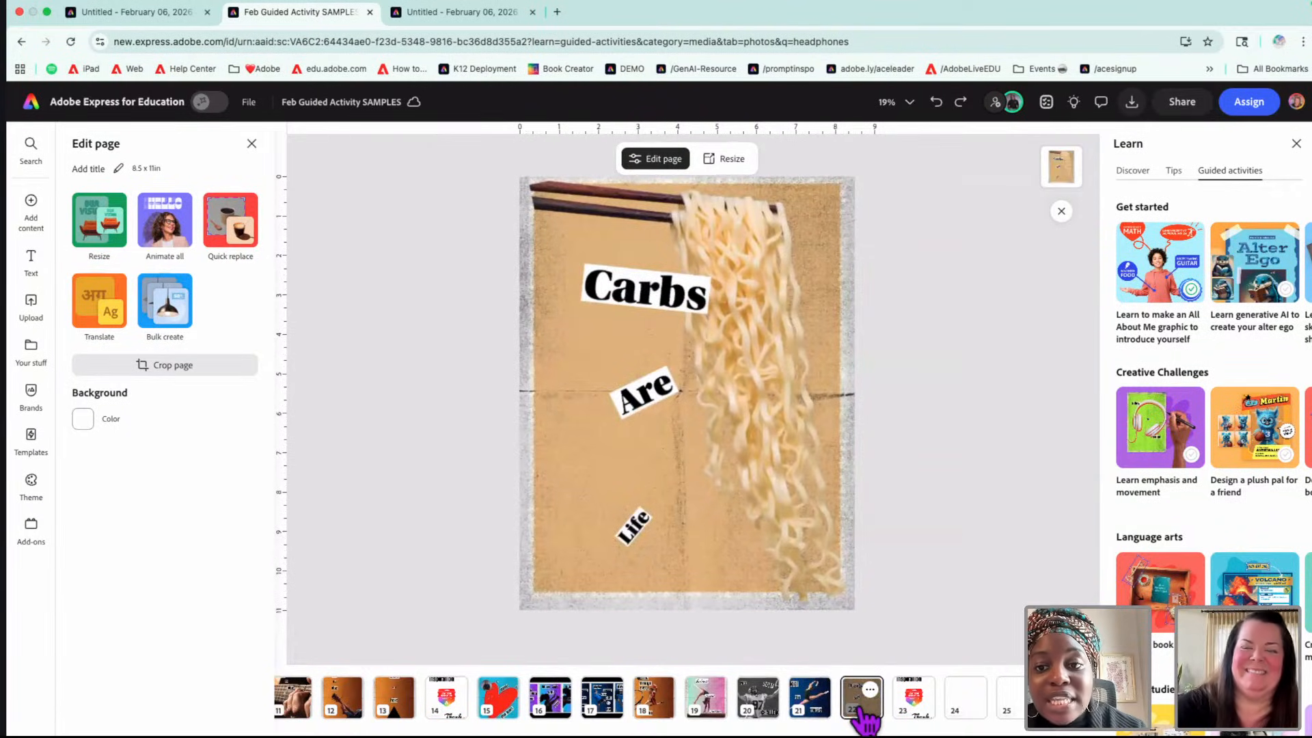
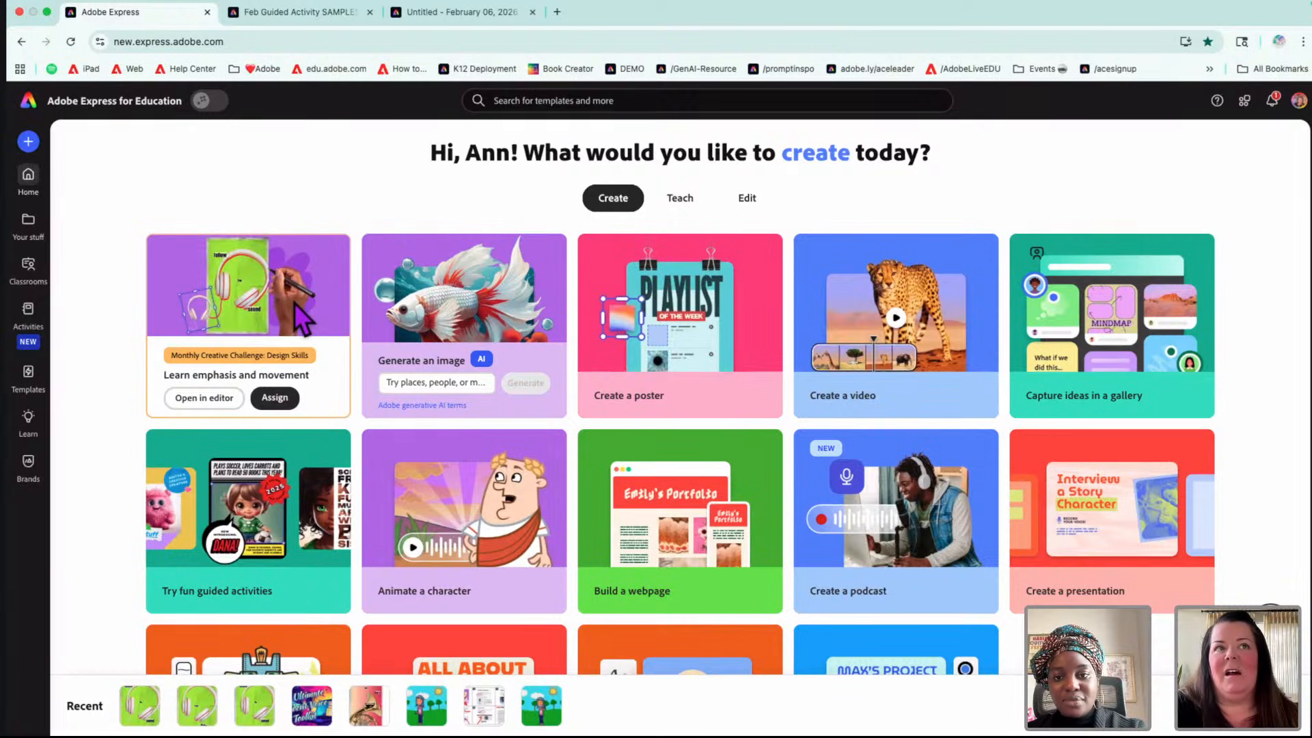
# - Open the "Learn emphasis and movement" activity from the home page in the editor and review its instructions
pyautogui.click(213, 408)
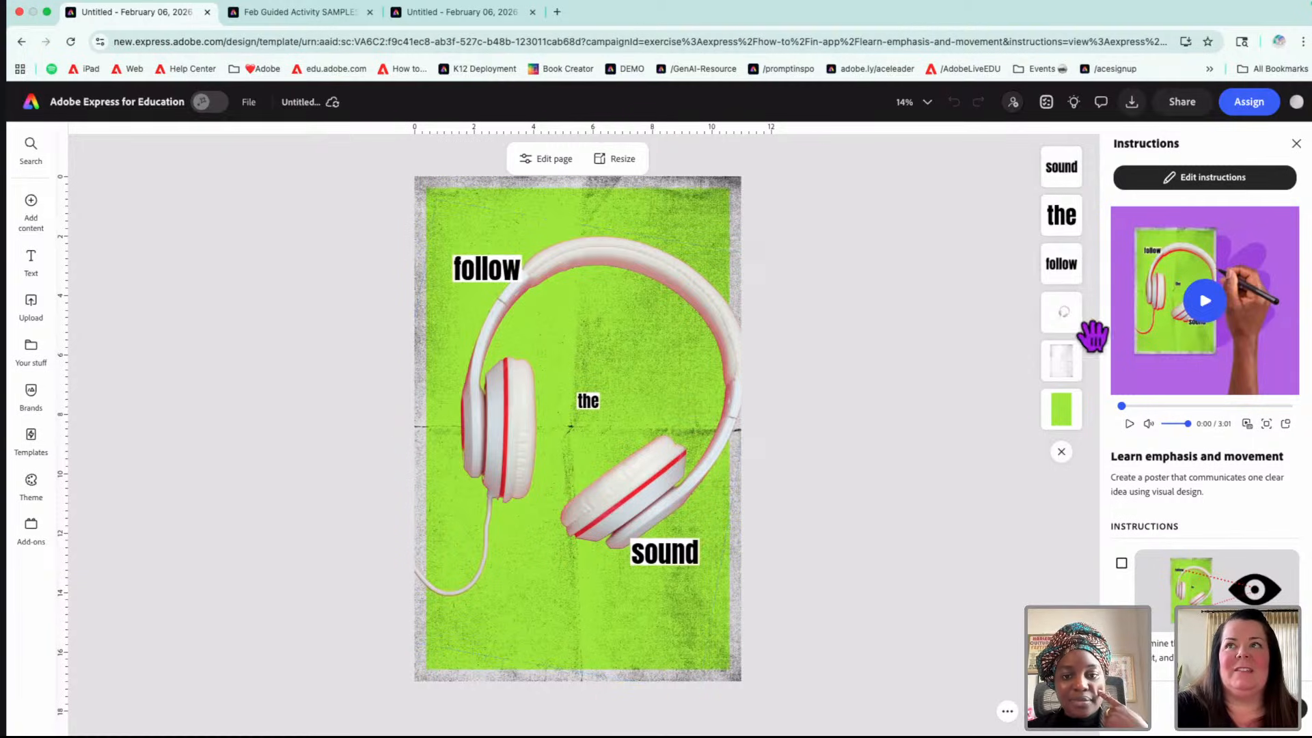
pyautogui.scroll(-5, 1159, 524)
pyautogui.scroll(-5, 1159, 525)
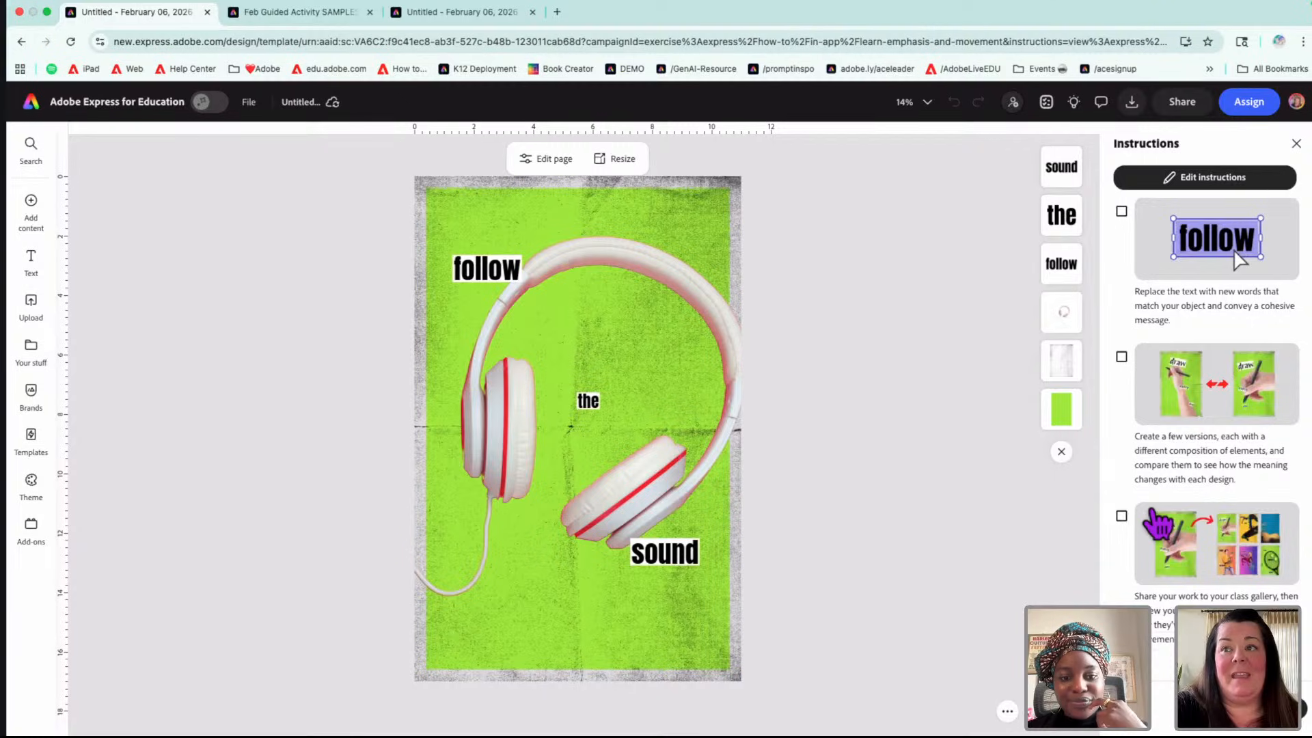
pyautogui.scroll(10, 1158, 523)
pyautogui.scroll(2, 1155, 526)
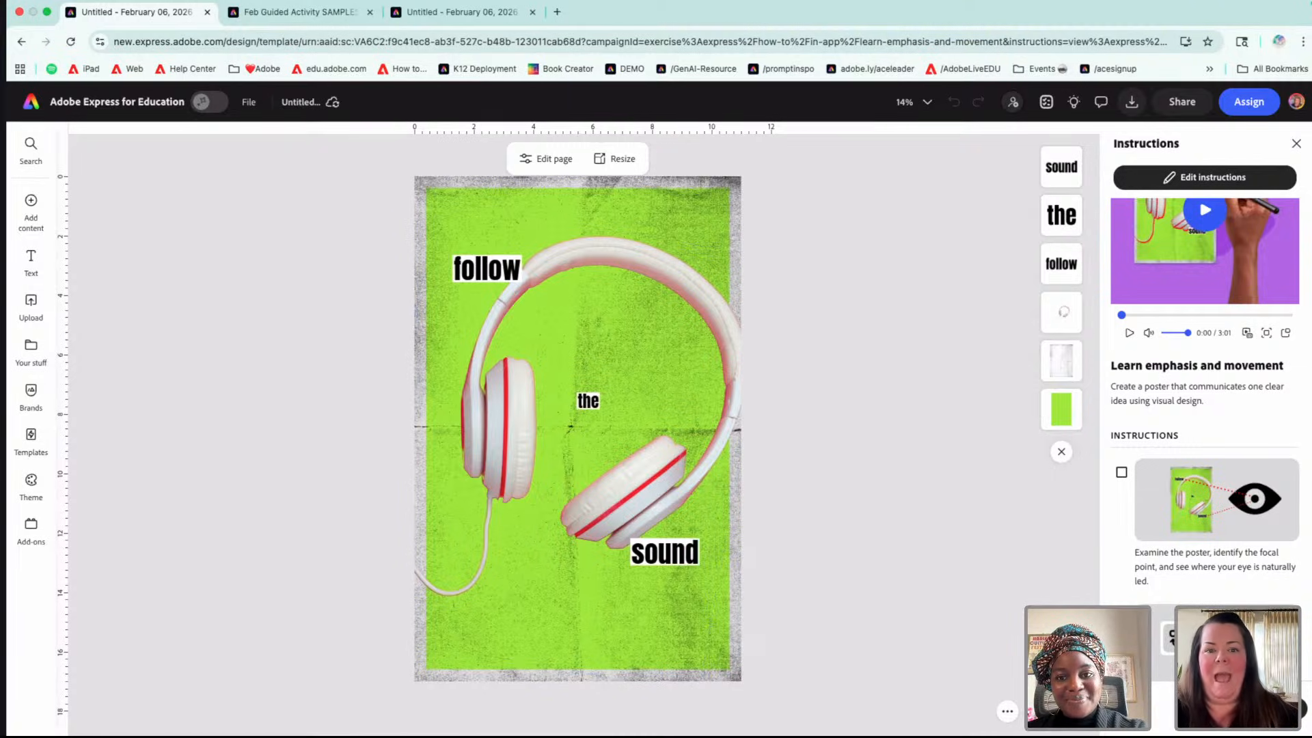
# - Replace the poster words "follow", "the" and "sound" with "making", "work" and "easier"
pyautogui.click(639, 498)
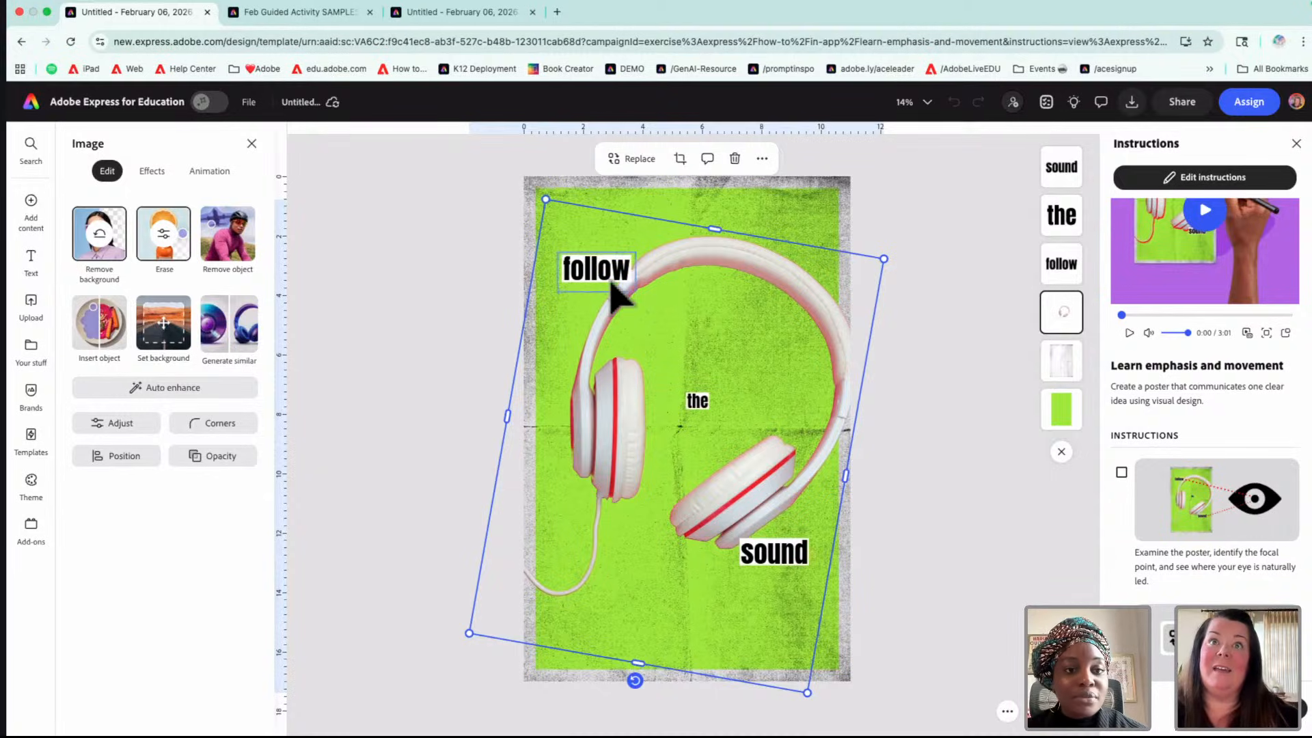
pyautogui.click(610, 284)
pyautogui.write('making')
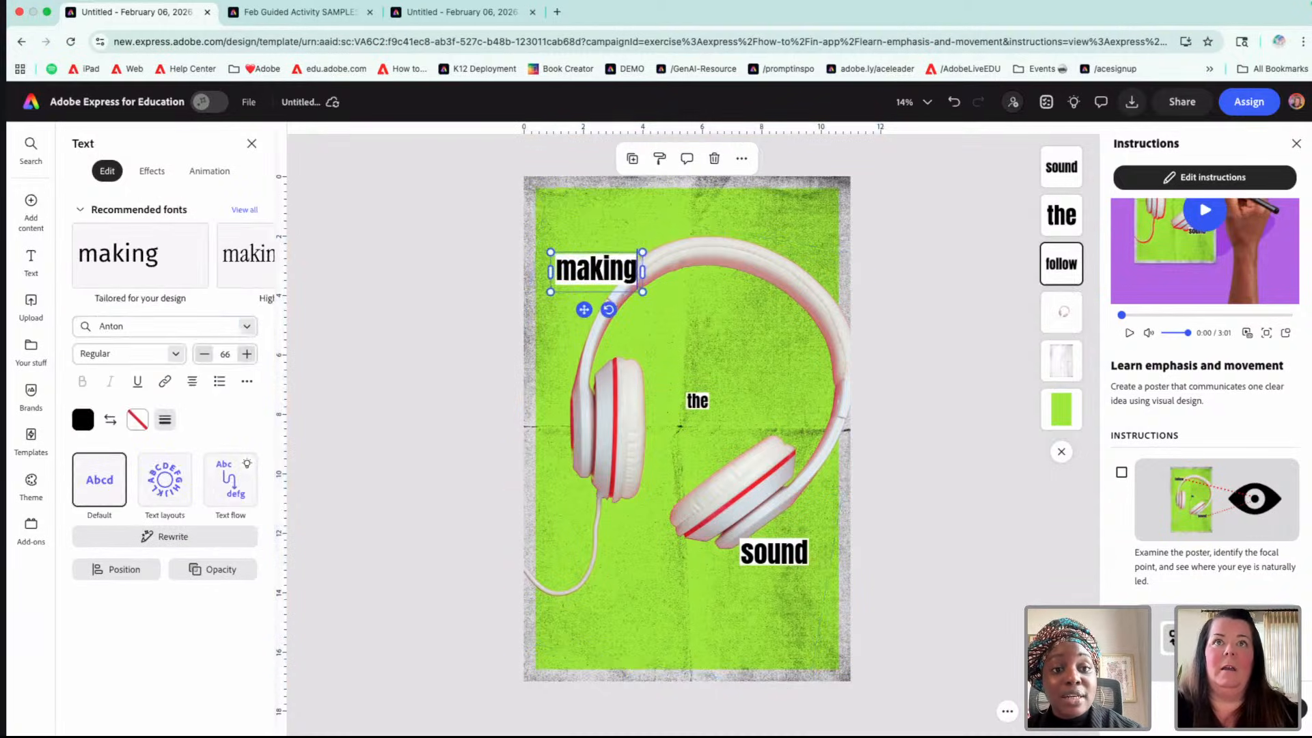
pyautogui.click(698, 401)
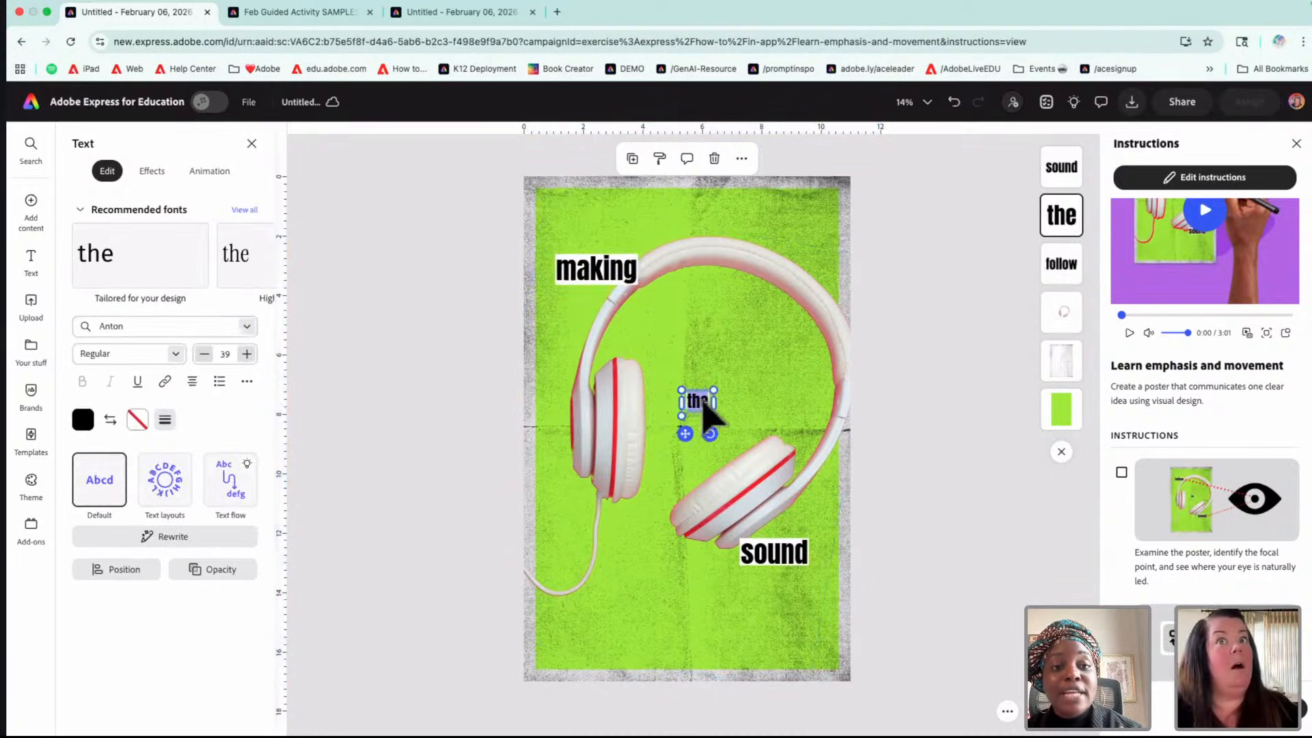
pyautogui.write('work')
pyautogui.click(782, 556)
pyautogui.write('easier')
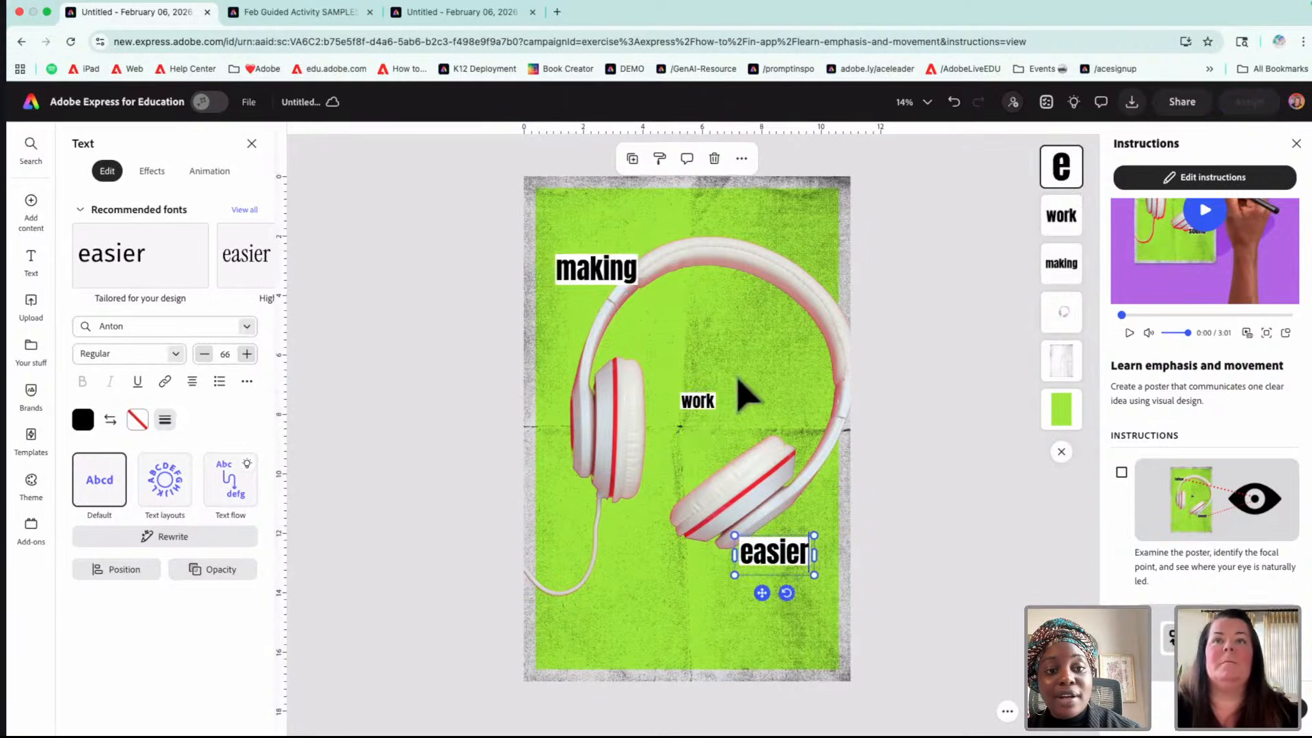
# - Search the stock photos for "machine" as a replacement for the headphones image
pyautogui.click(783, 279)
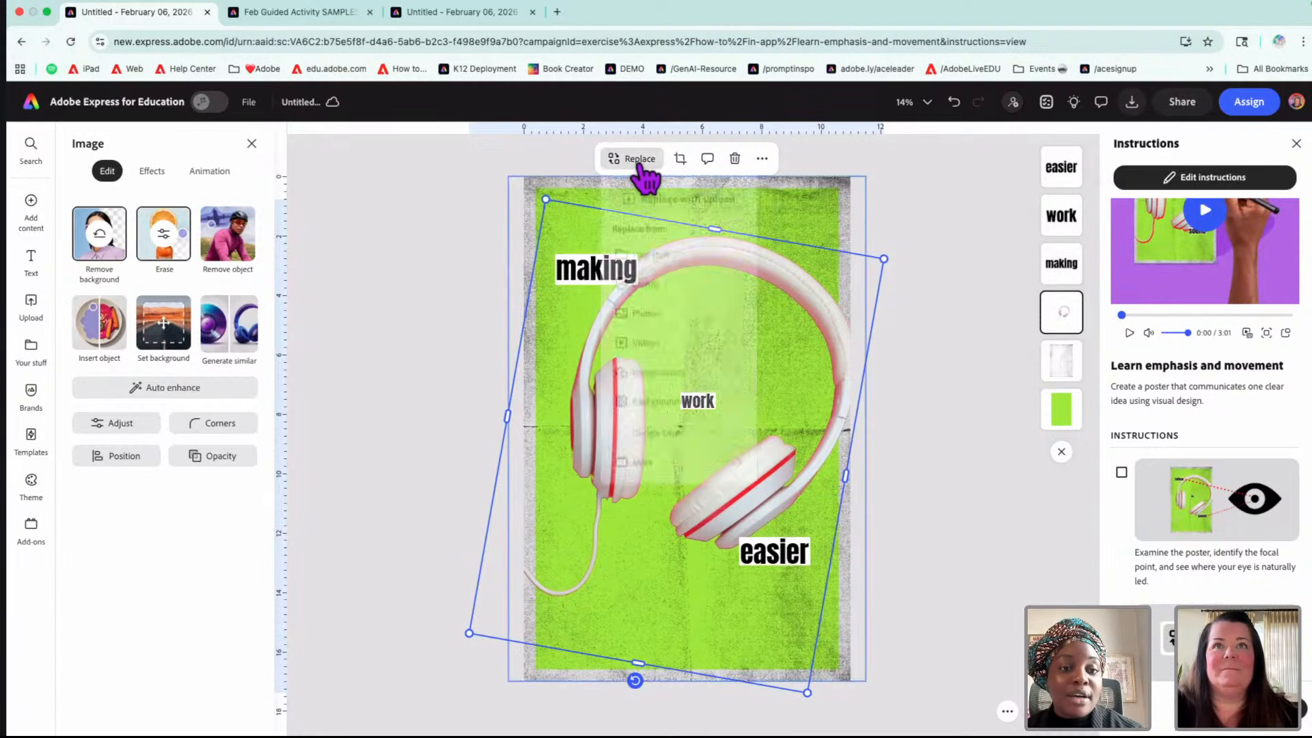
pyautogui.click(639, 160)
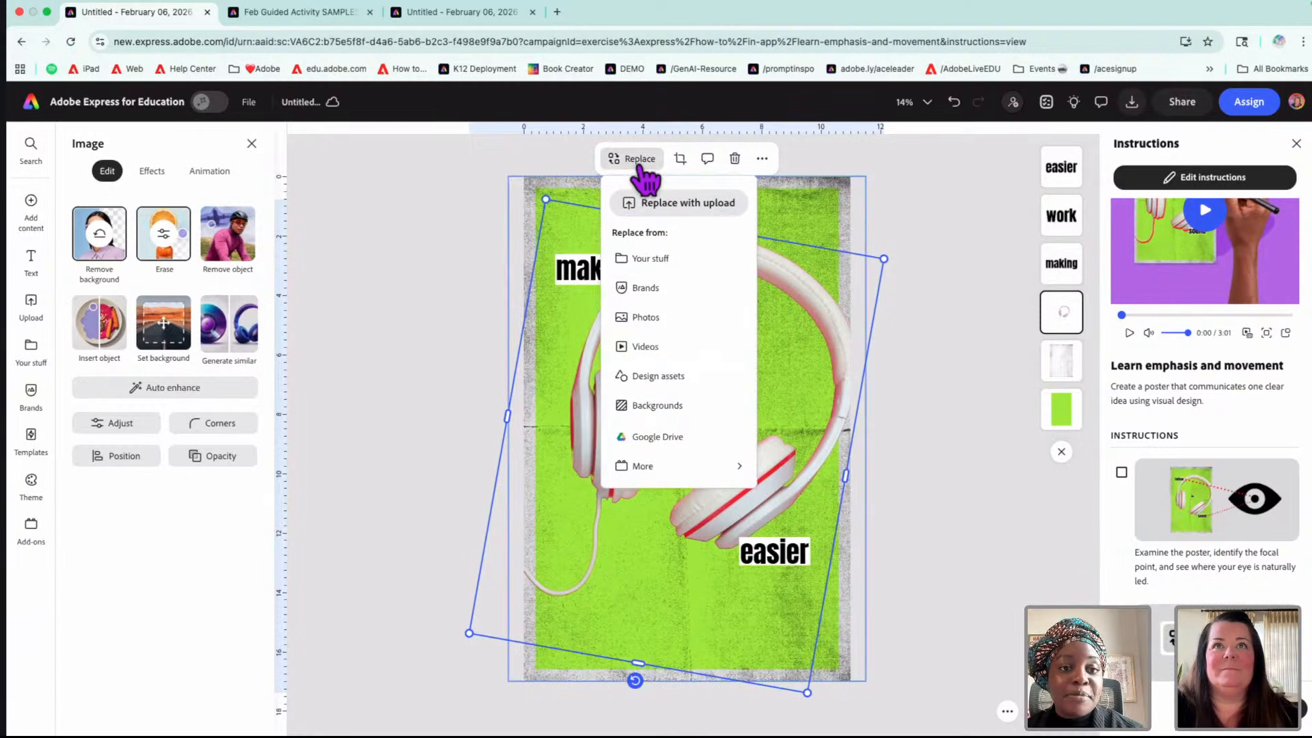
pyautogui.click(649, 321)
pyautogui.click(114, 237)
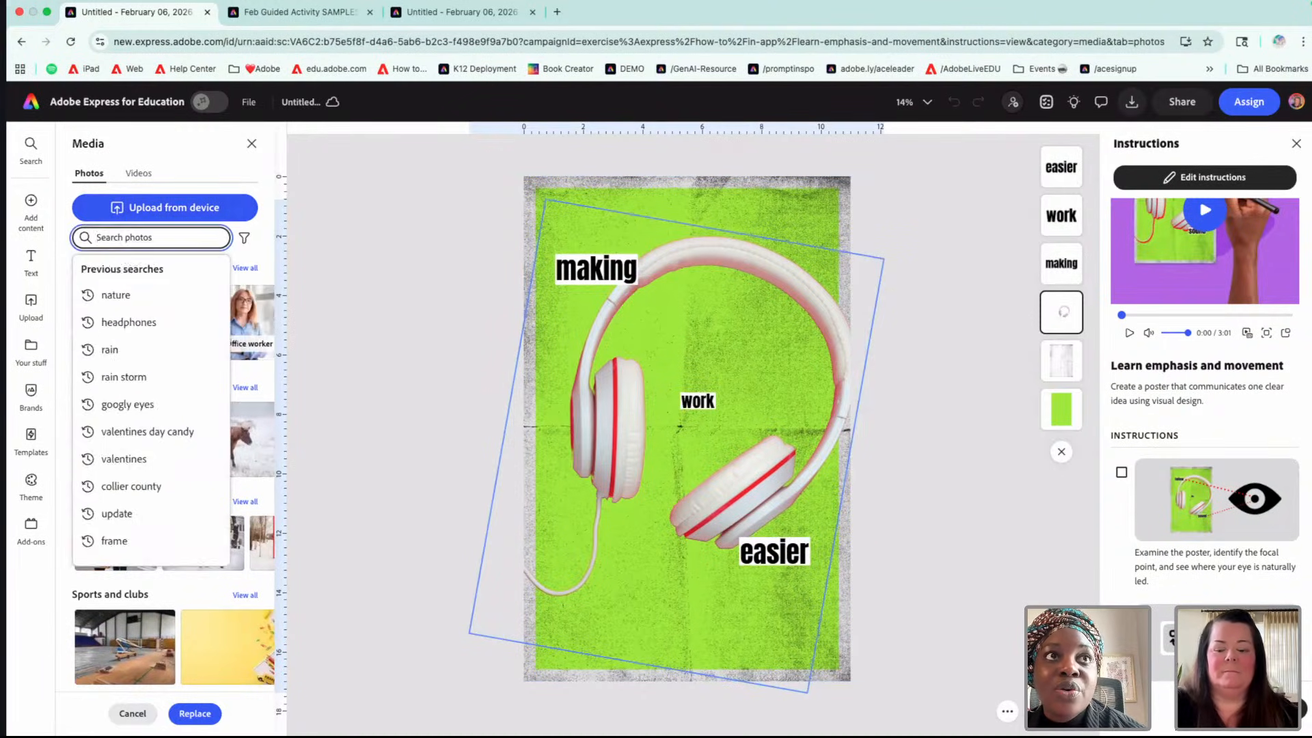
pyautogui.write('machine')
pyautogui.press('Return')
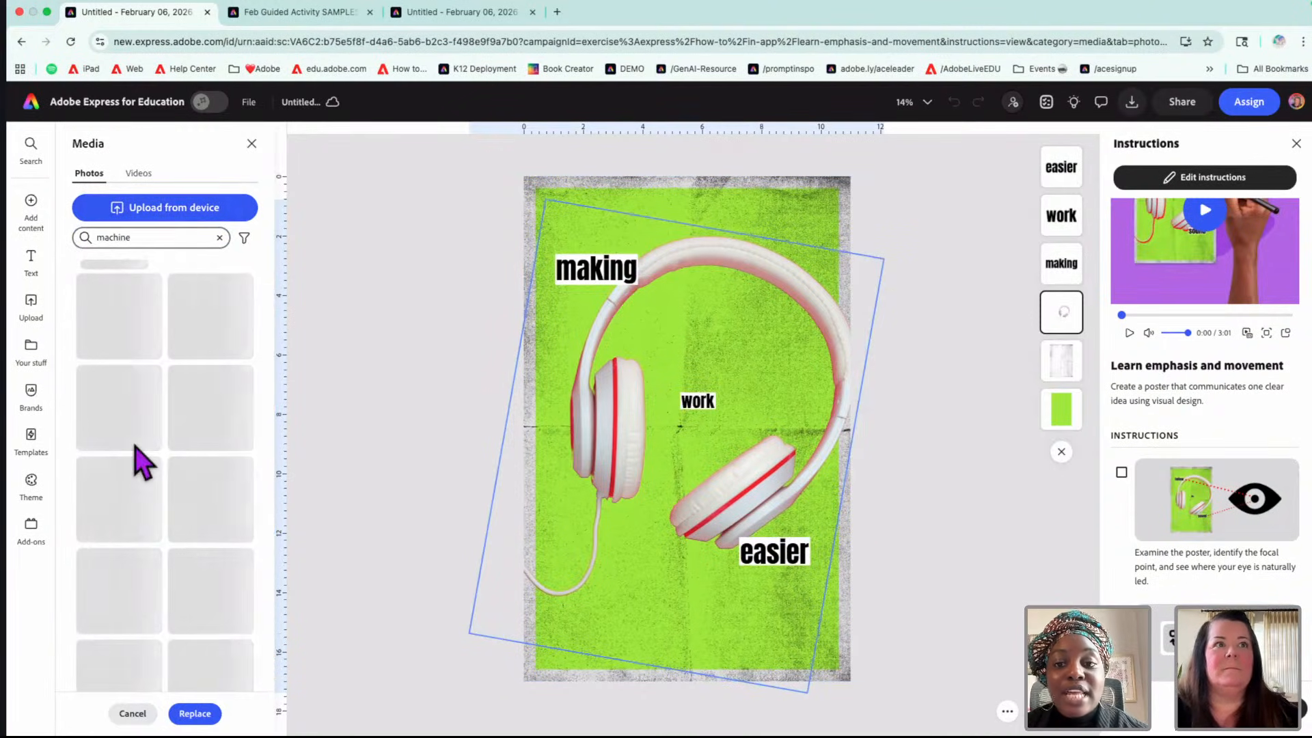
# - Browse the machine photos and try replacing the headphones with the dark photo of metal engine parts
pyautogui.scroll(-1, 153, 540)
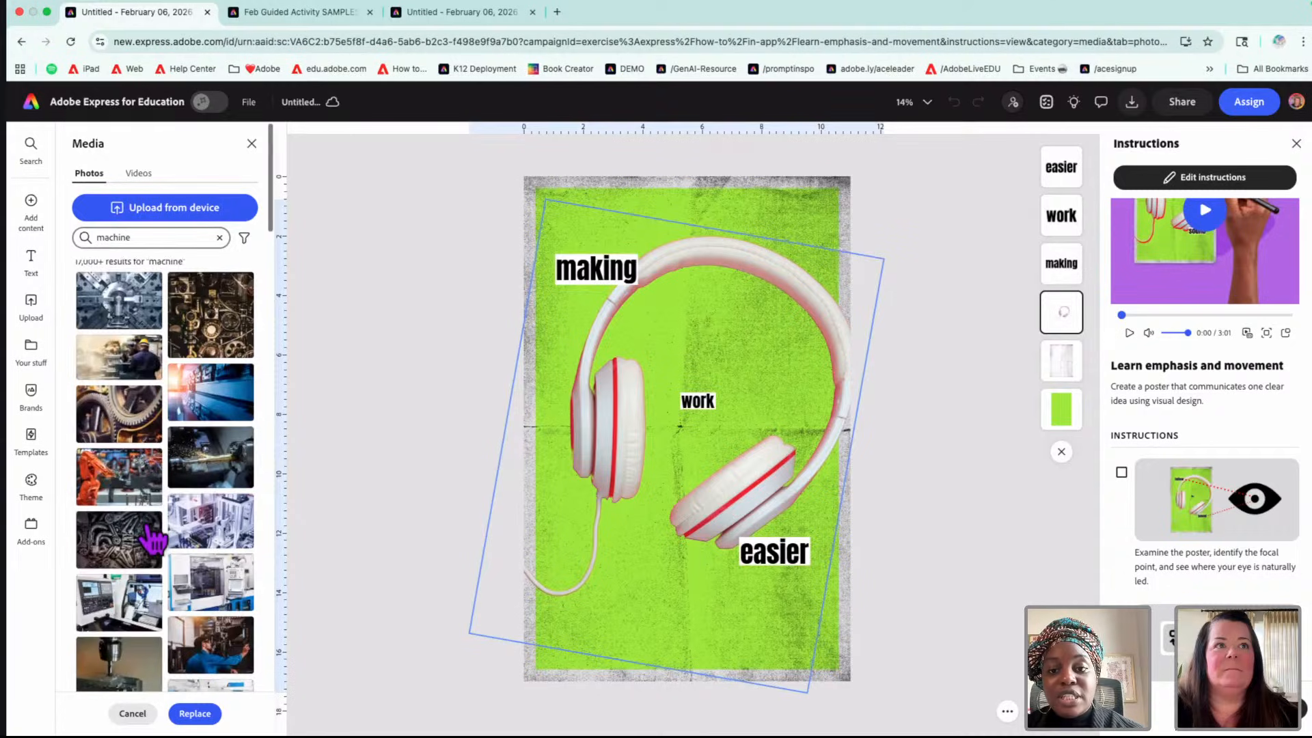
pyautogui.scroll(-3, 153, 540)
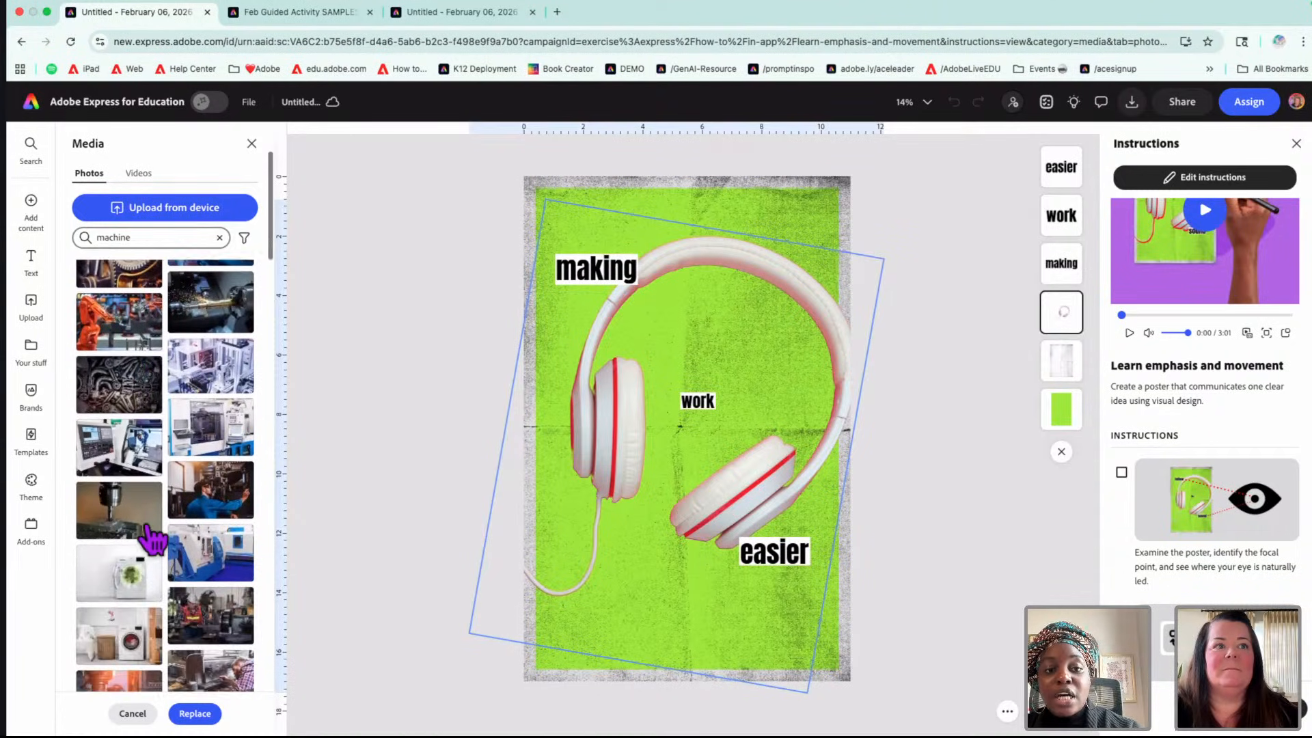
pyautogui.scroll(-2, 153, 540)
pyautogui.scroll(-2, 154, 539)
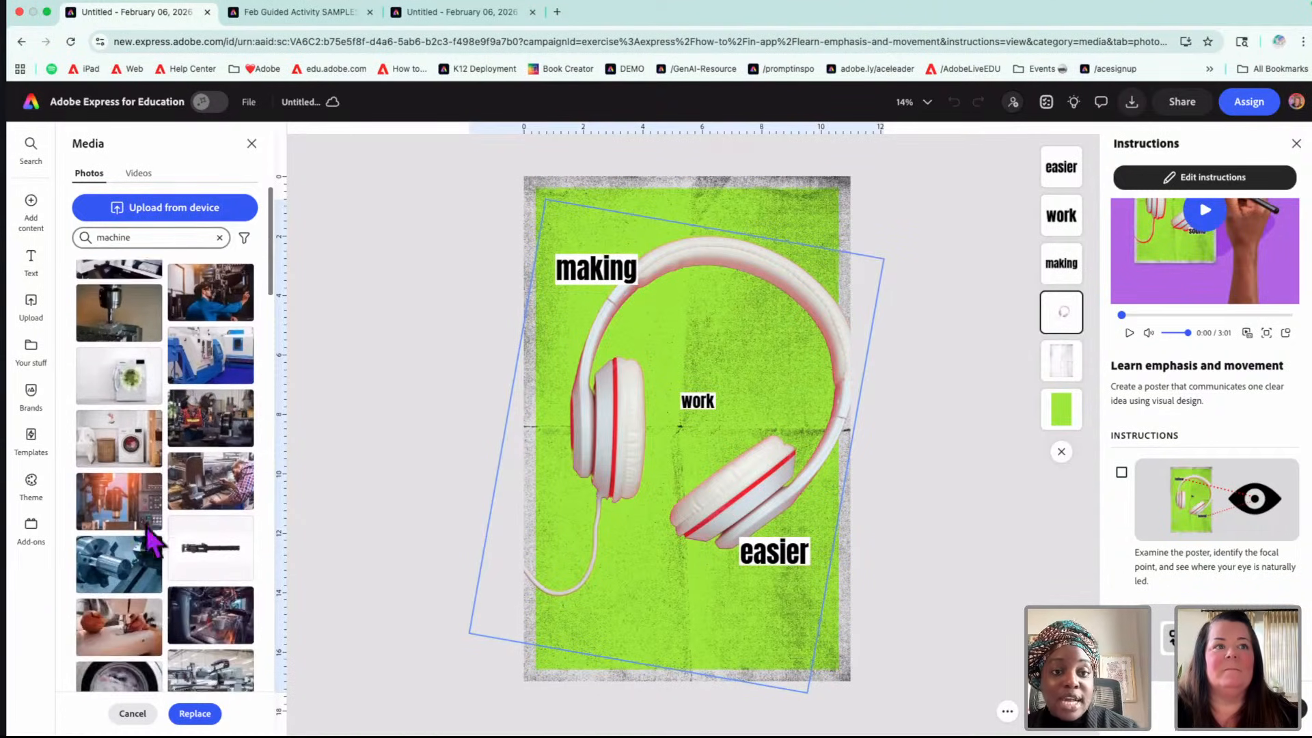
pyautogui.scroll(-6, 153, 540)
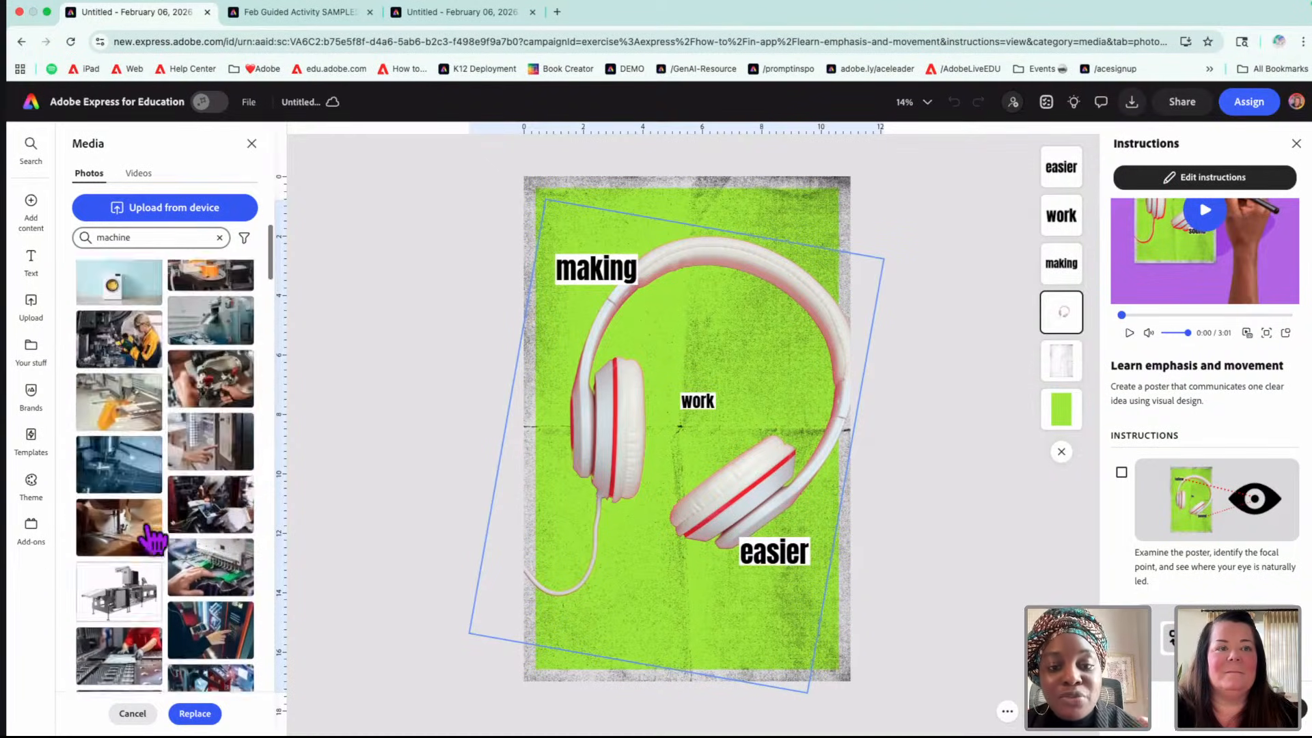
pyautogui.scroll(-5, 153, 540)
pyautogui.scroll(5, 153, 540)
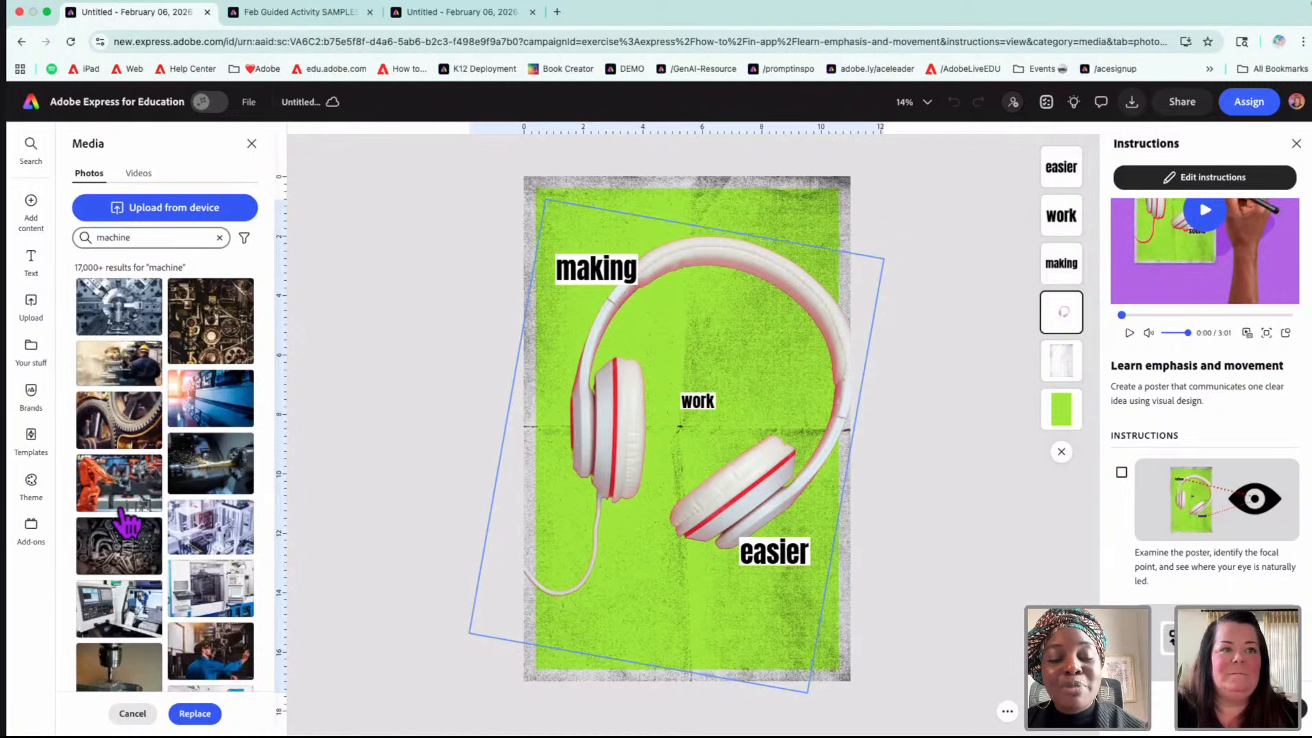
pyautogui.click(123, 564)
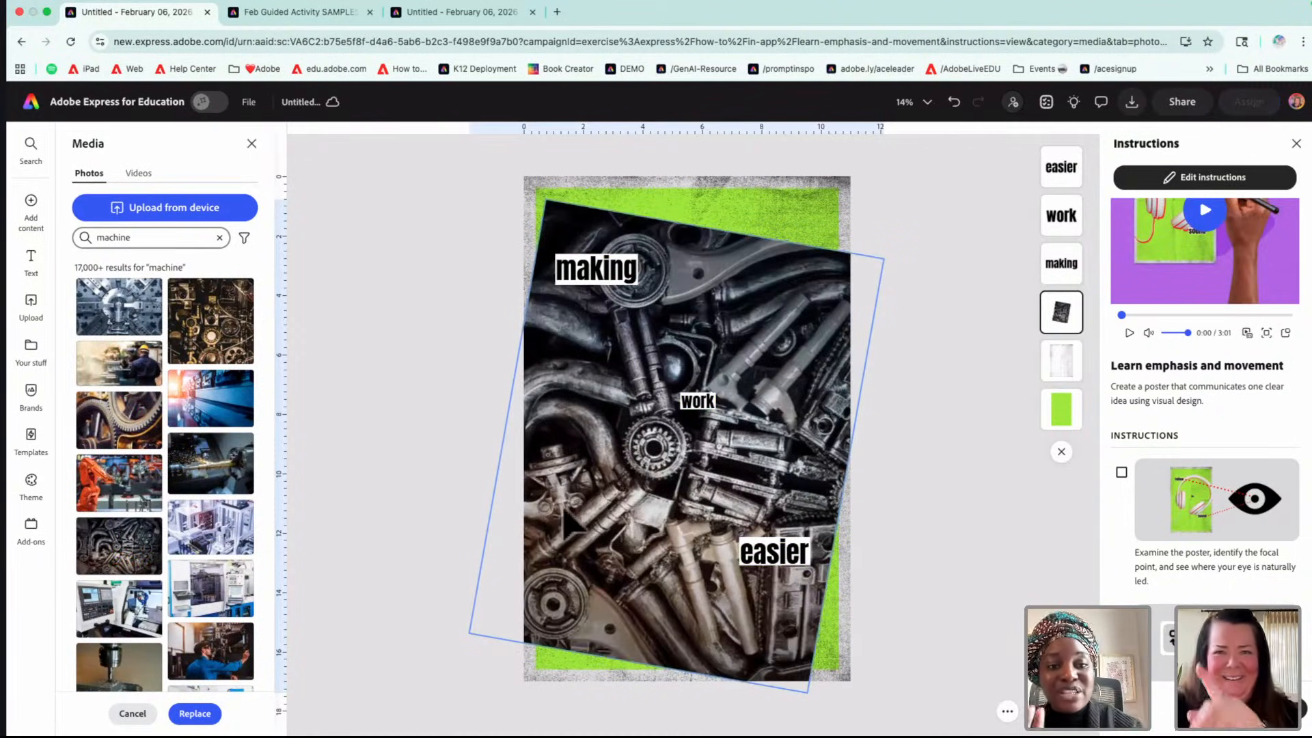
# - Undo the replacement of the headphones with the engine parts photo
pyautogui.click(666, 514)
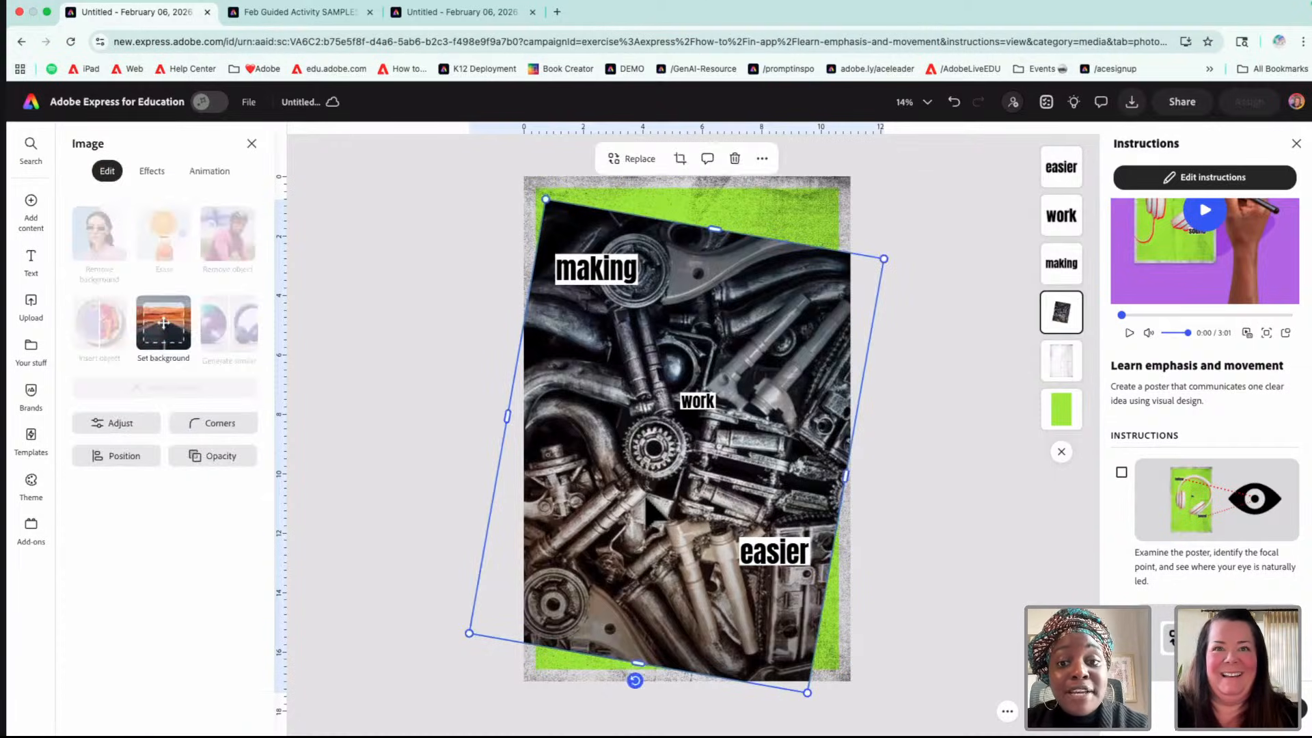
pyautogui.click(449, 260)
pyautogui.click(641, 340)
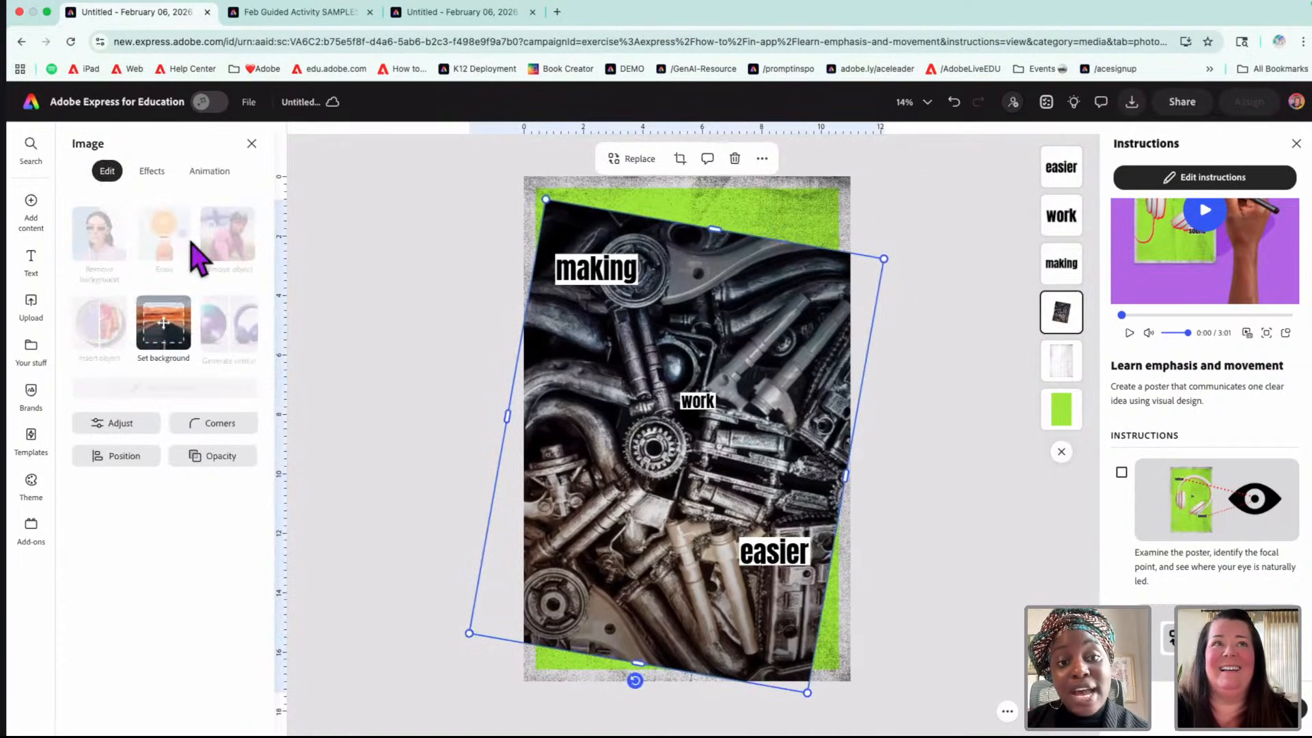
pyautogui.click(954, 103)
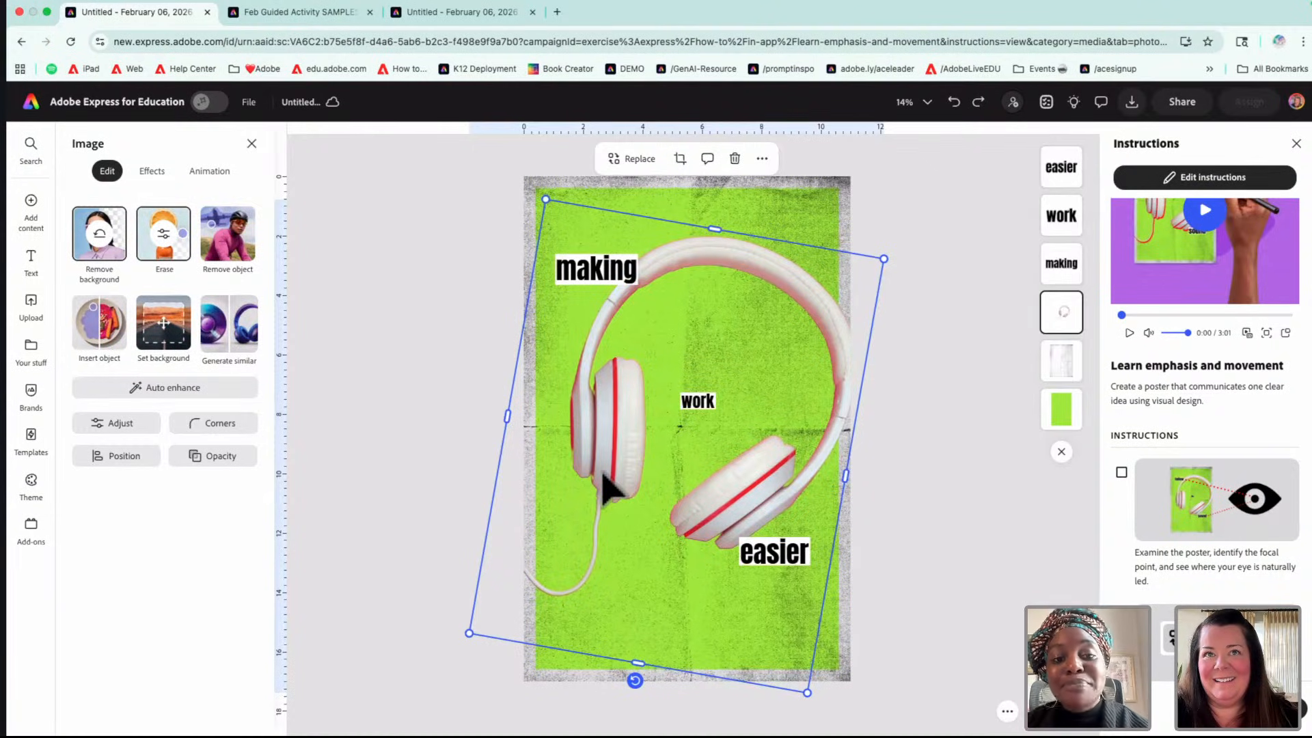
pyautogui.click(641, 164)
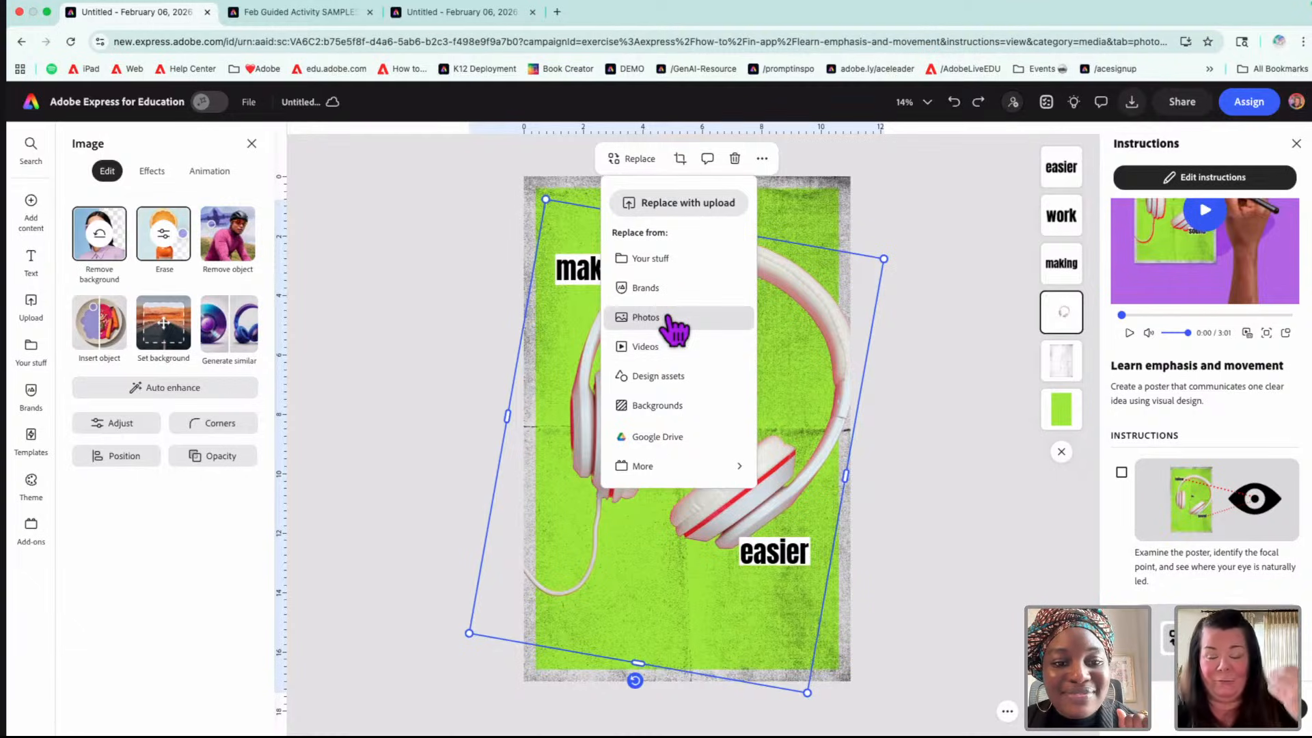
pyautogui.click(909, 308)
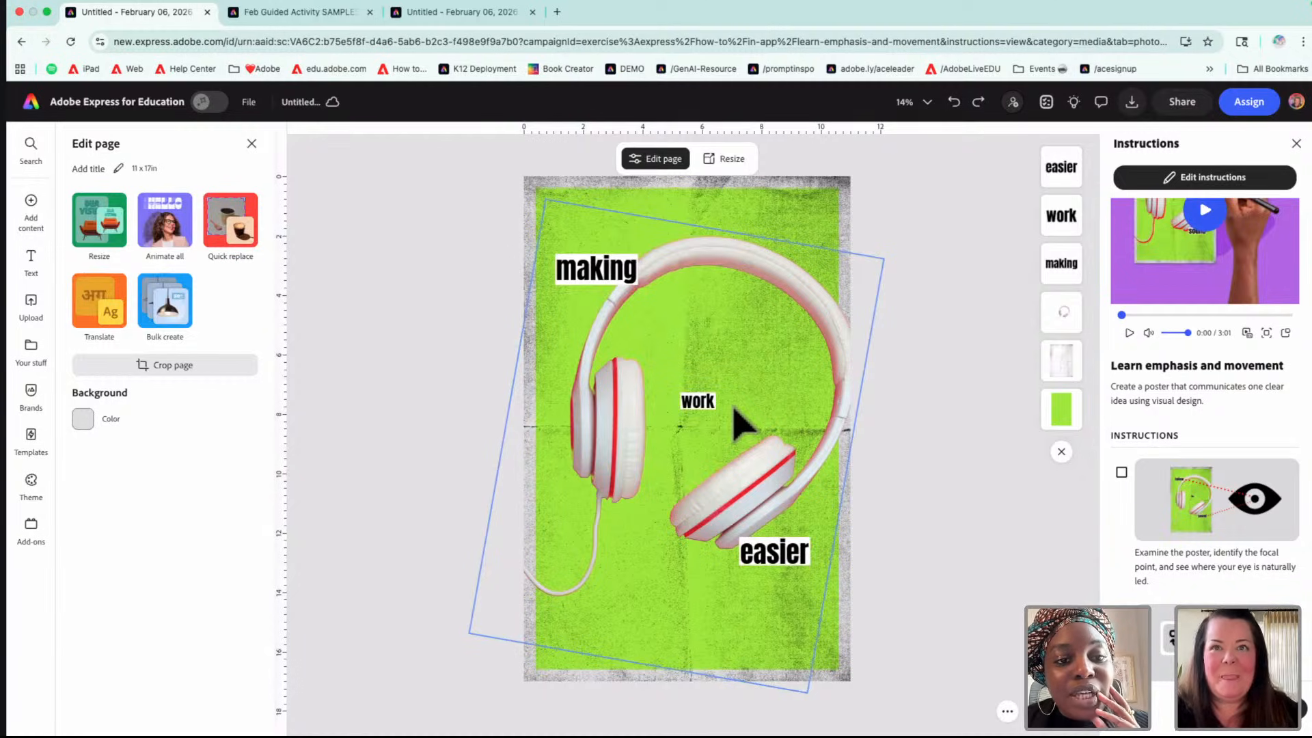
pyautogui.click(779, 501)
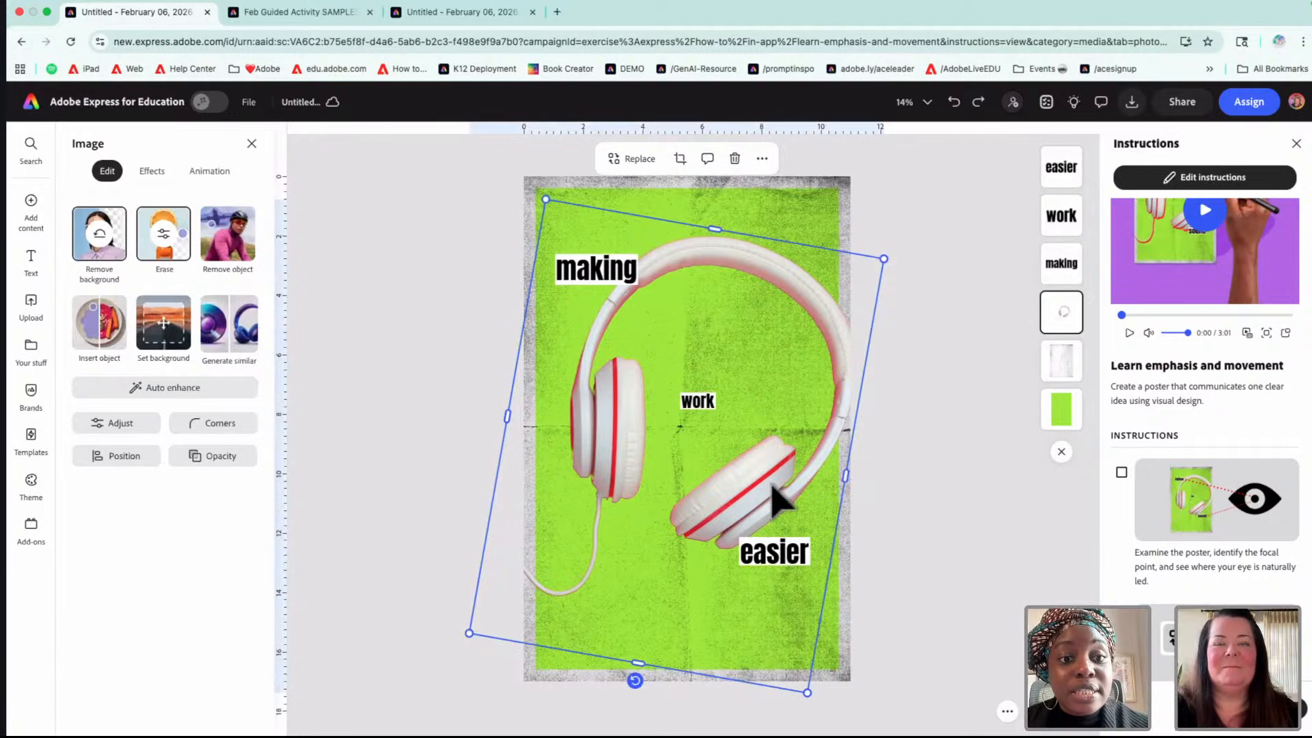
# - Search the stock photos for "bicycle wheel" as a replacement for the headphones image
pyautogui.click(636, 158)
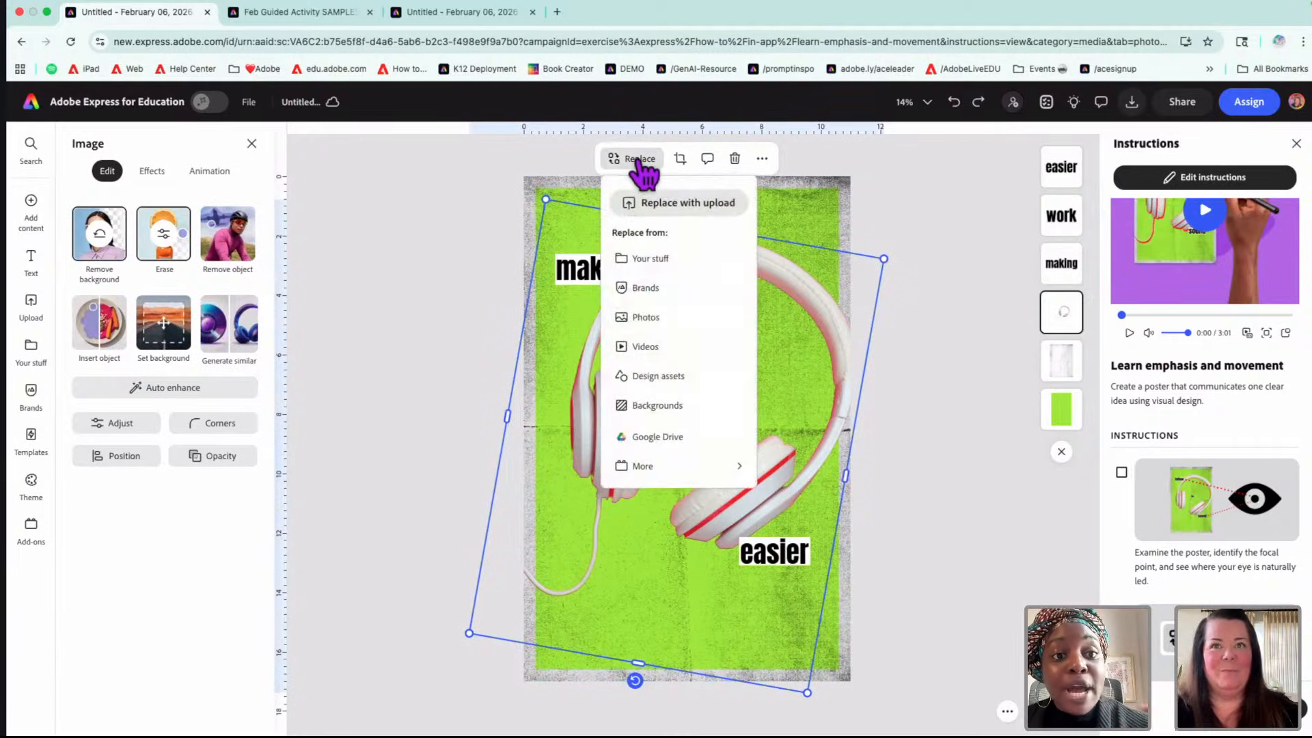
pyautogui.click(644, 319)
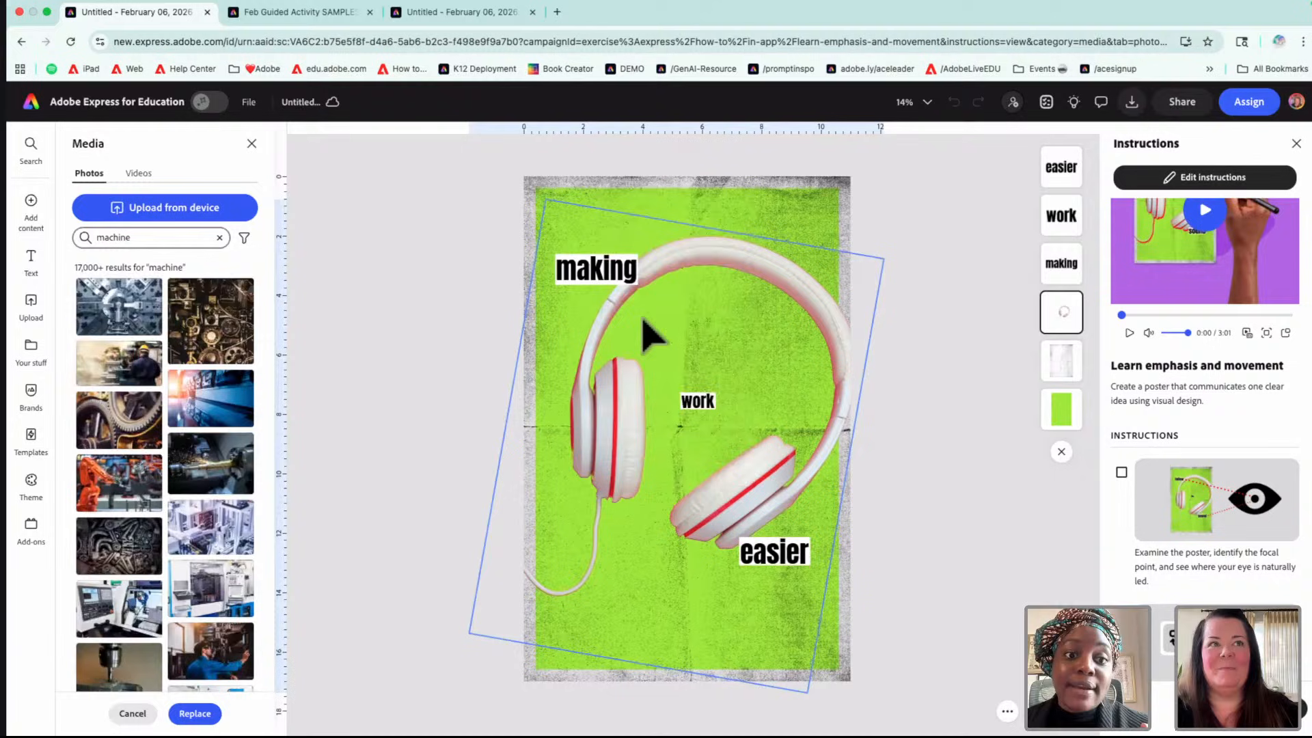
pyautogui.click(220, 237)
pyautogui.click(187, 237)
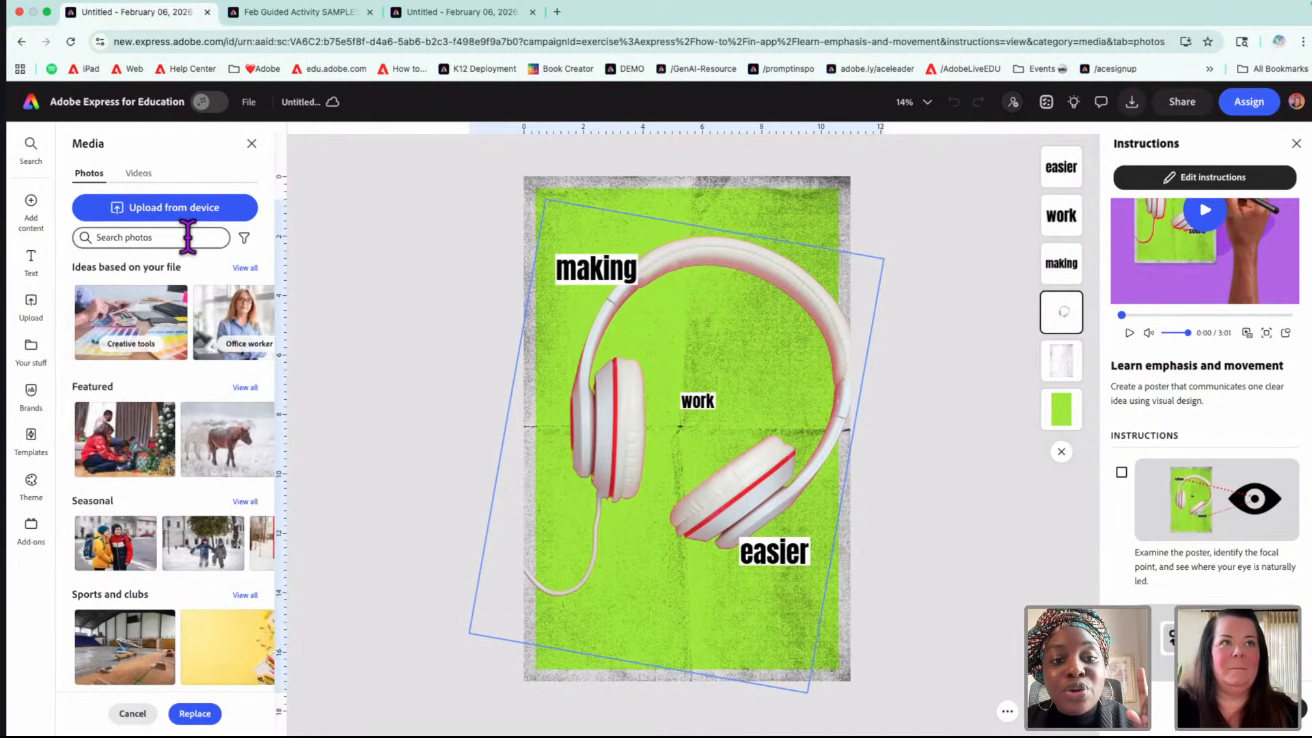
pyautogui.click(188, 237)
pyautogui.write('bicycl')
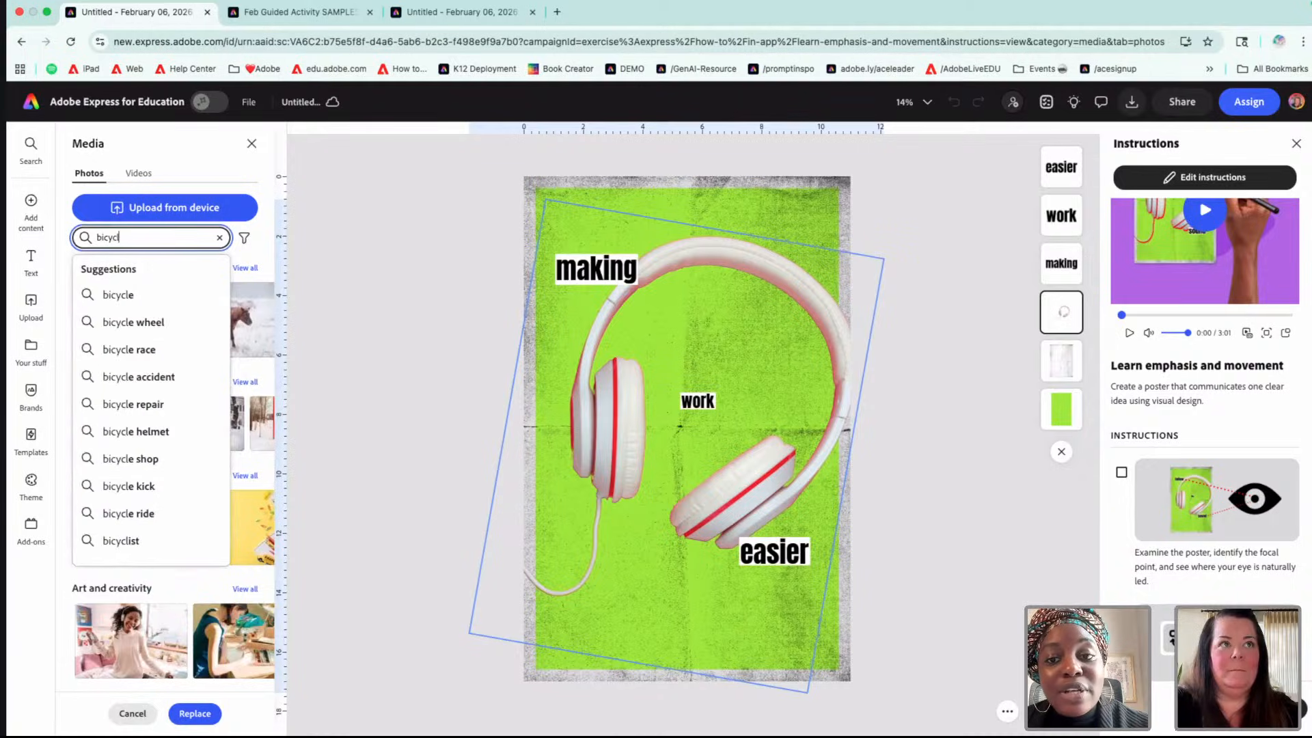
pyautogui.write('e')
pyautogui.click(174, 328)
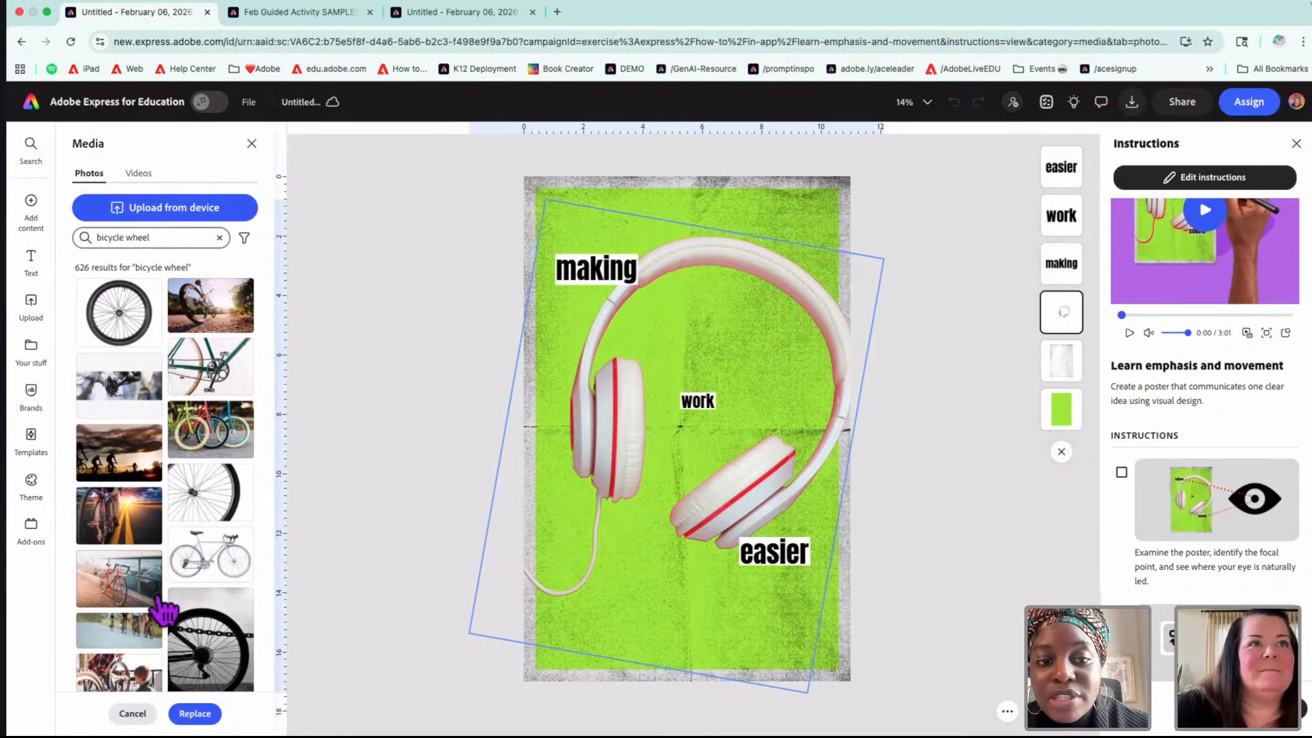
# - Try the crankset, spoked wheel, chained wheel, gear cassette and two disc brake photos in place of the headphones
pyautogui.click(207, 375)
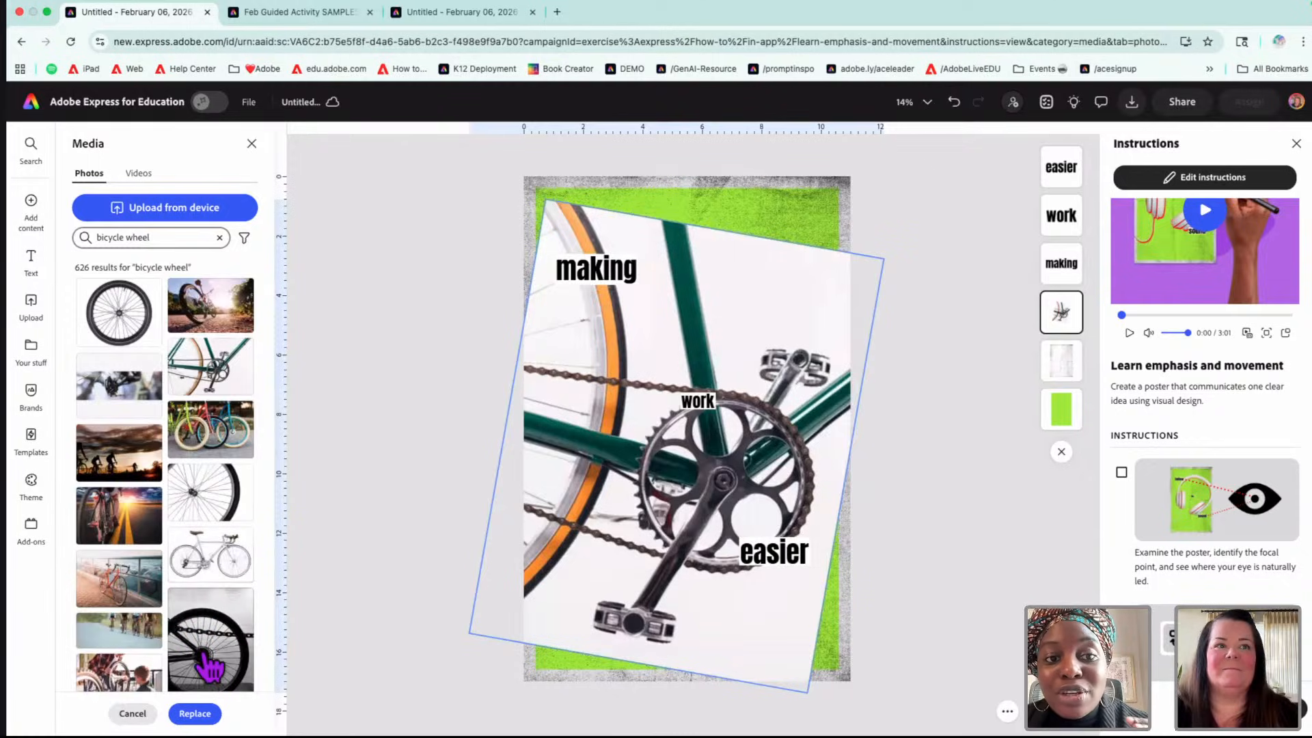
pyautogui.scroll(-1, 208, 615)
pyautogui.click(205, 479)
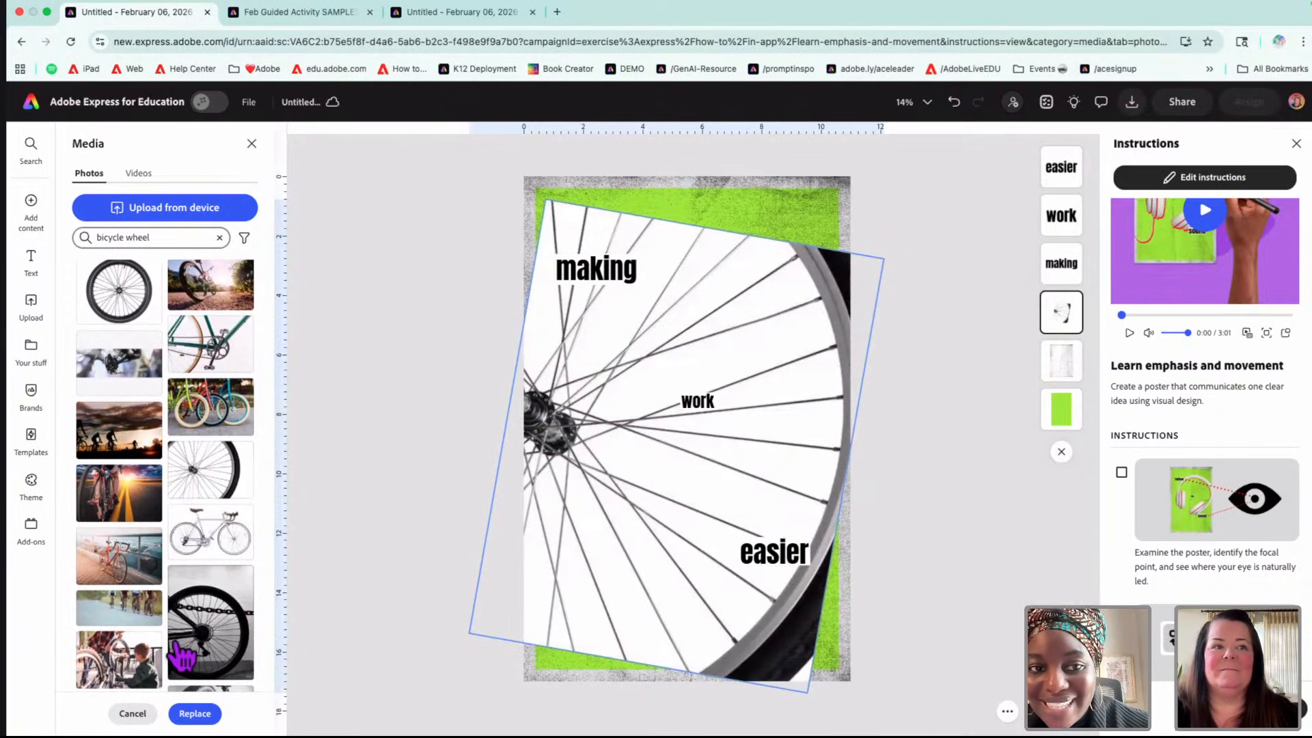
pyautogui.scroll(-4, 183, 652)
pyautogui.click(208, 559)
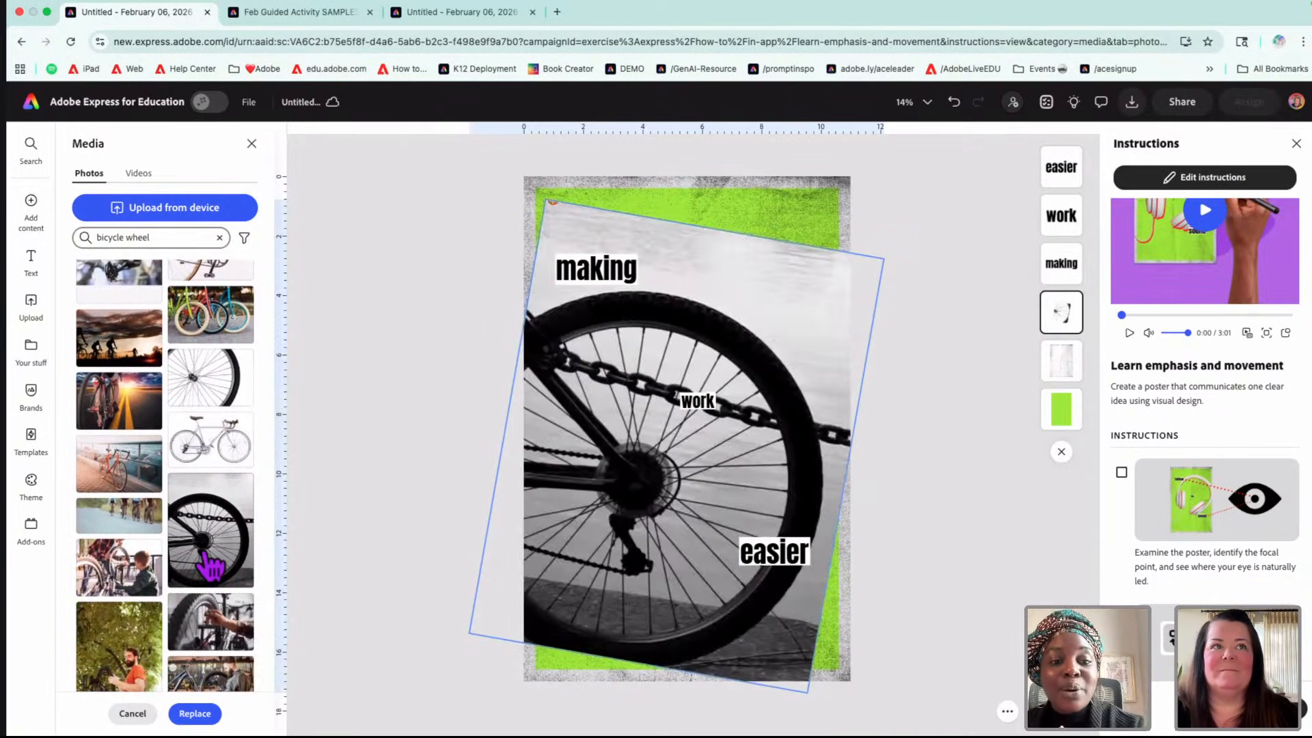
pyautogui.scroll(-8, 210, 566)
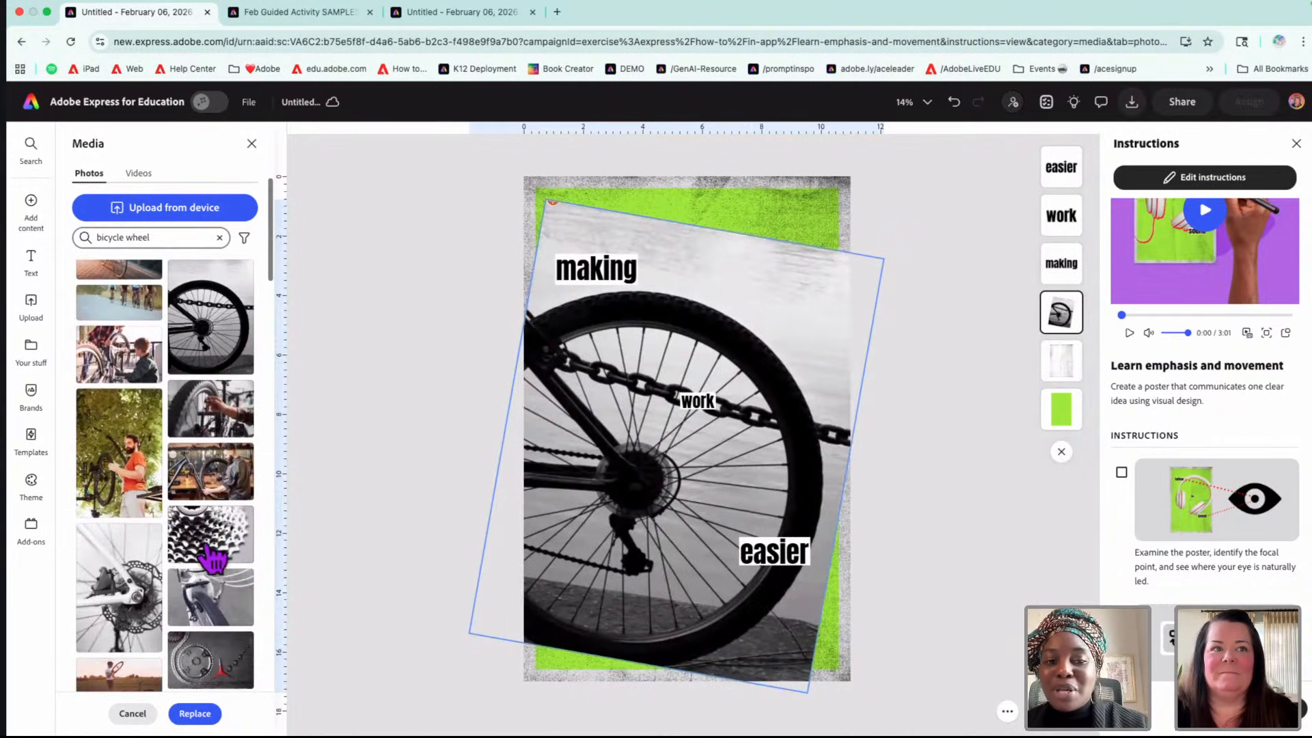
pyautogui.click(212, 557)
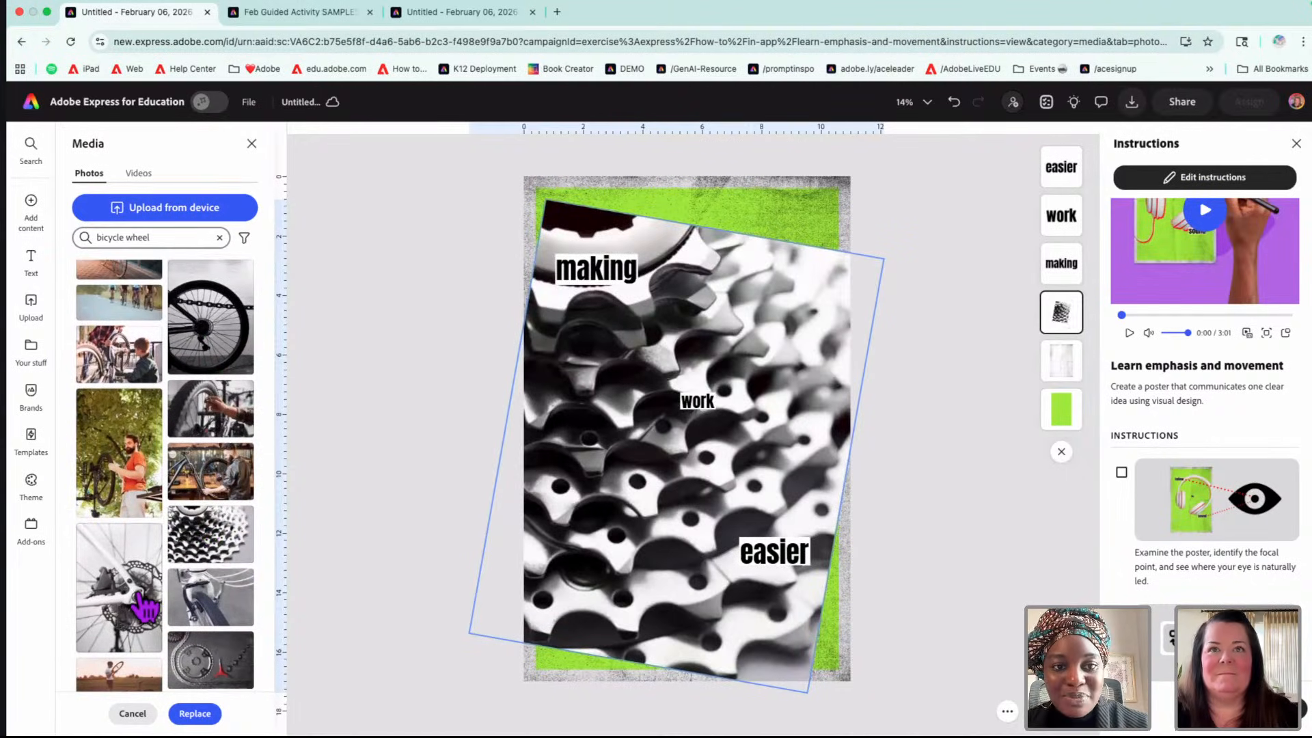
pyautogui.click(143, 605)
pyautogui.scroll(-5, 144, 605)
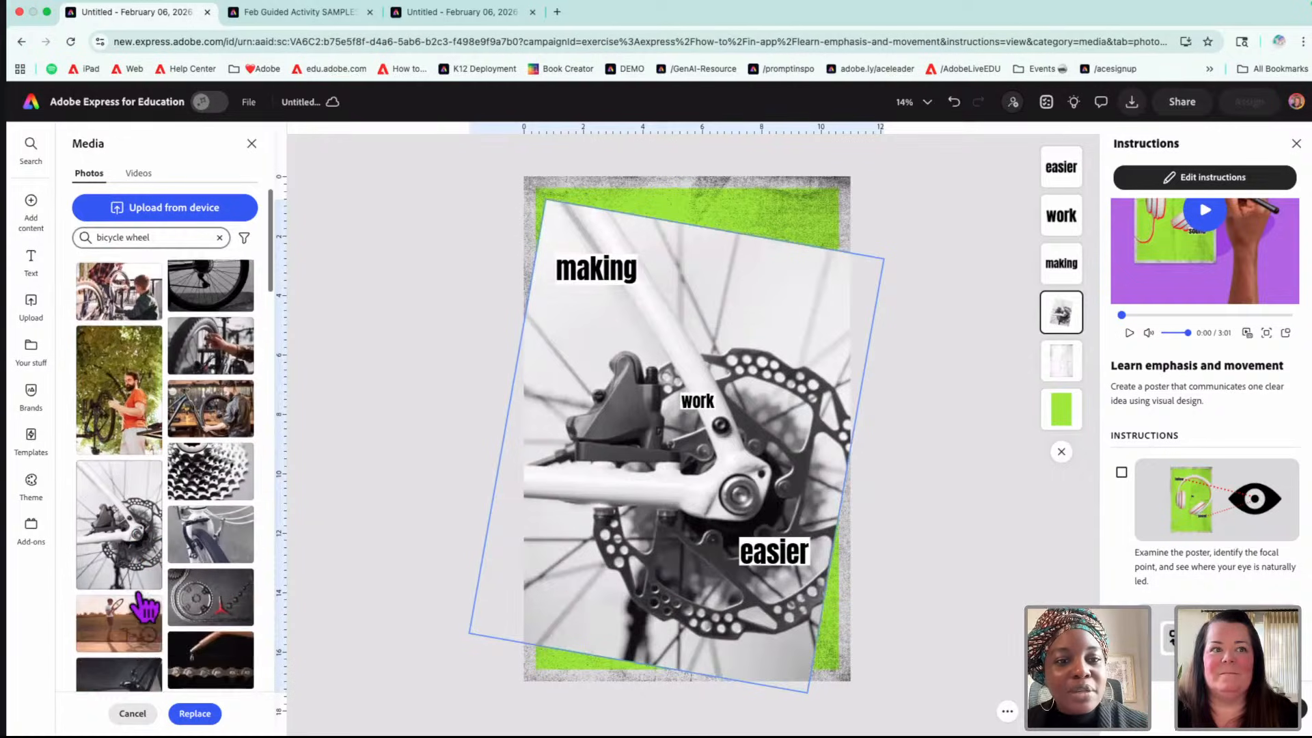
pyautogui.click(140, 619)
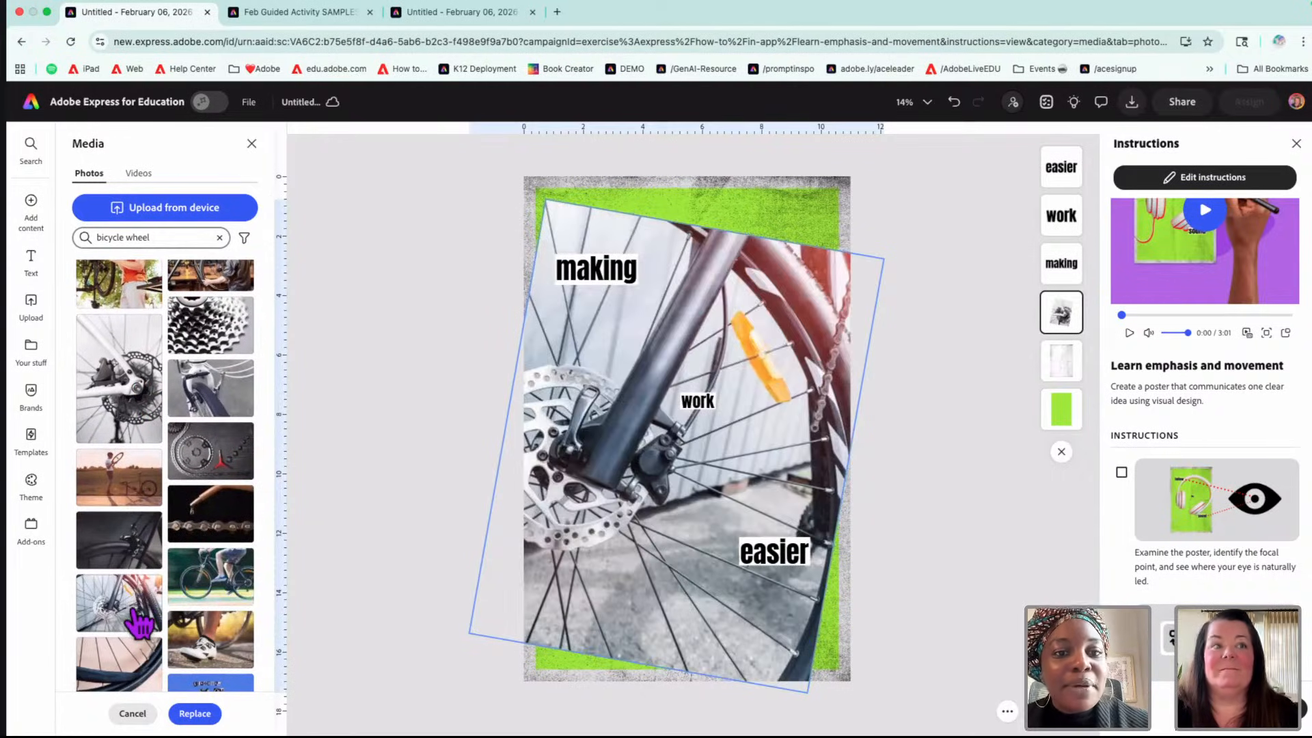
# - Browse more bicycle wheel photos, trying the white-framed bike on black and the hand-held wheel as the poster image
pyautogui.scroll(-3, 141, 618)
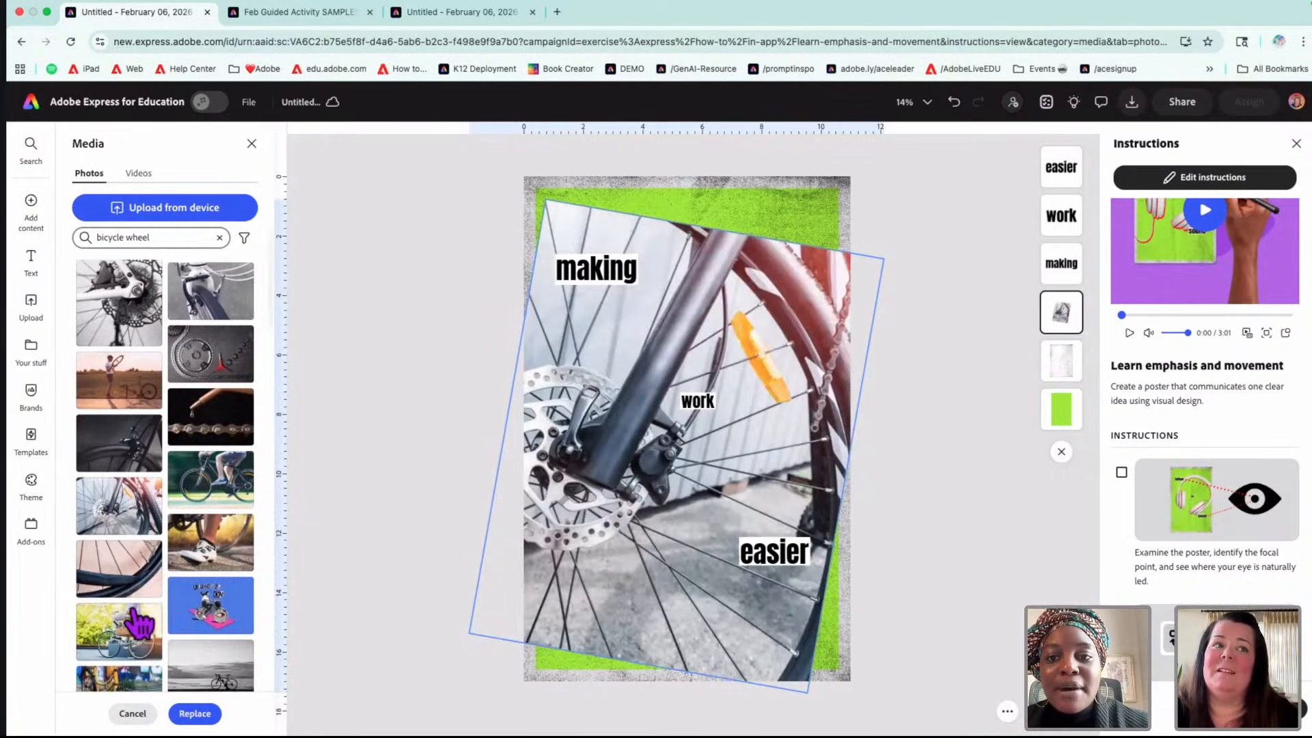
pyautogui.scroll(-2, 140, 620)
pyautogui.scroll(-3, 140, 618)
pyautogui.click(149, 574)
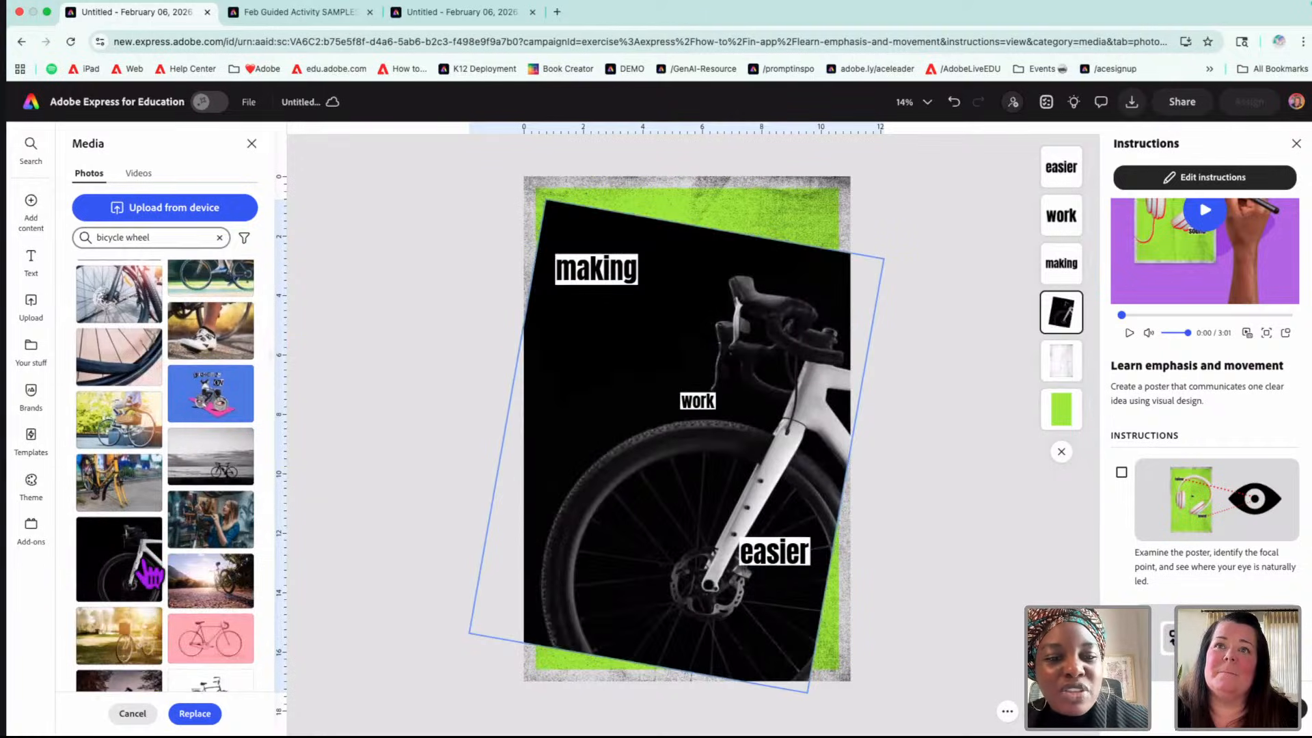
pyautogui.scroll(-4, 147, 572)
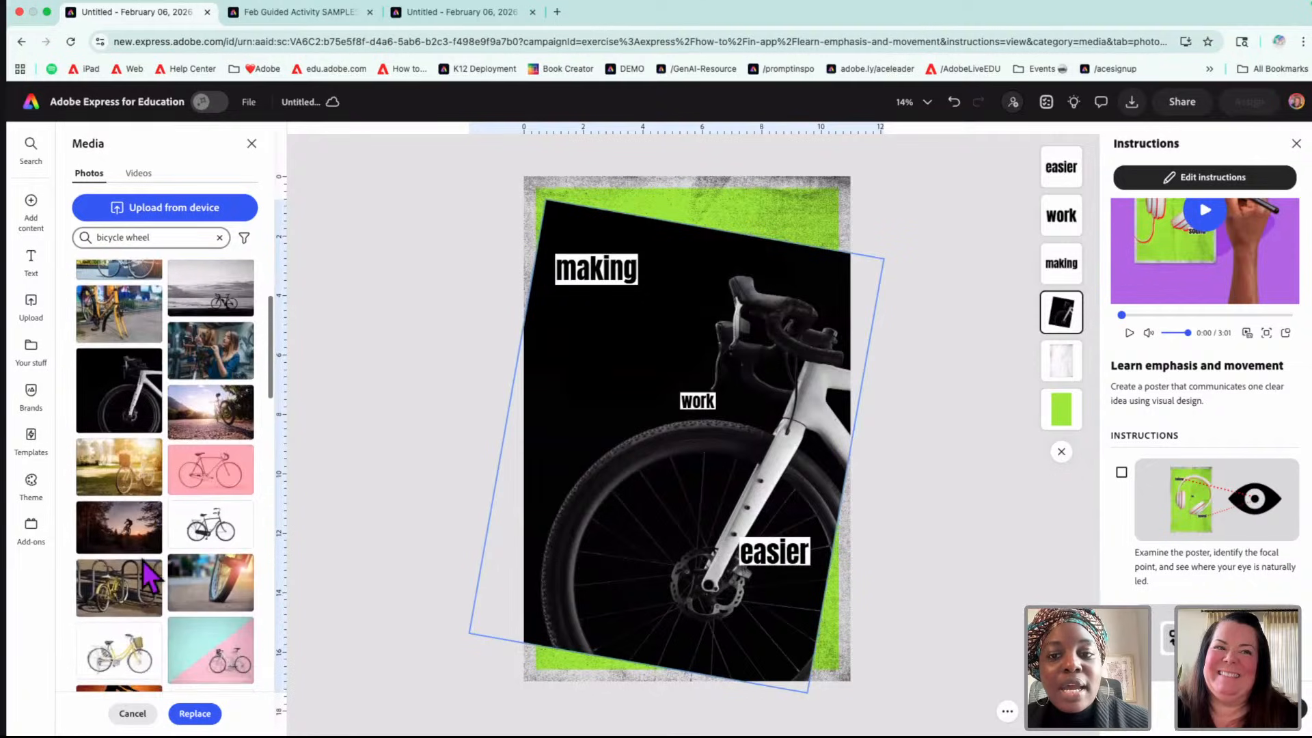
pyautogui.scroll(-3, 147, 573)
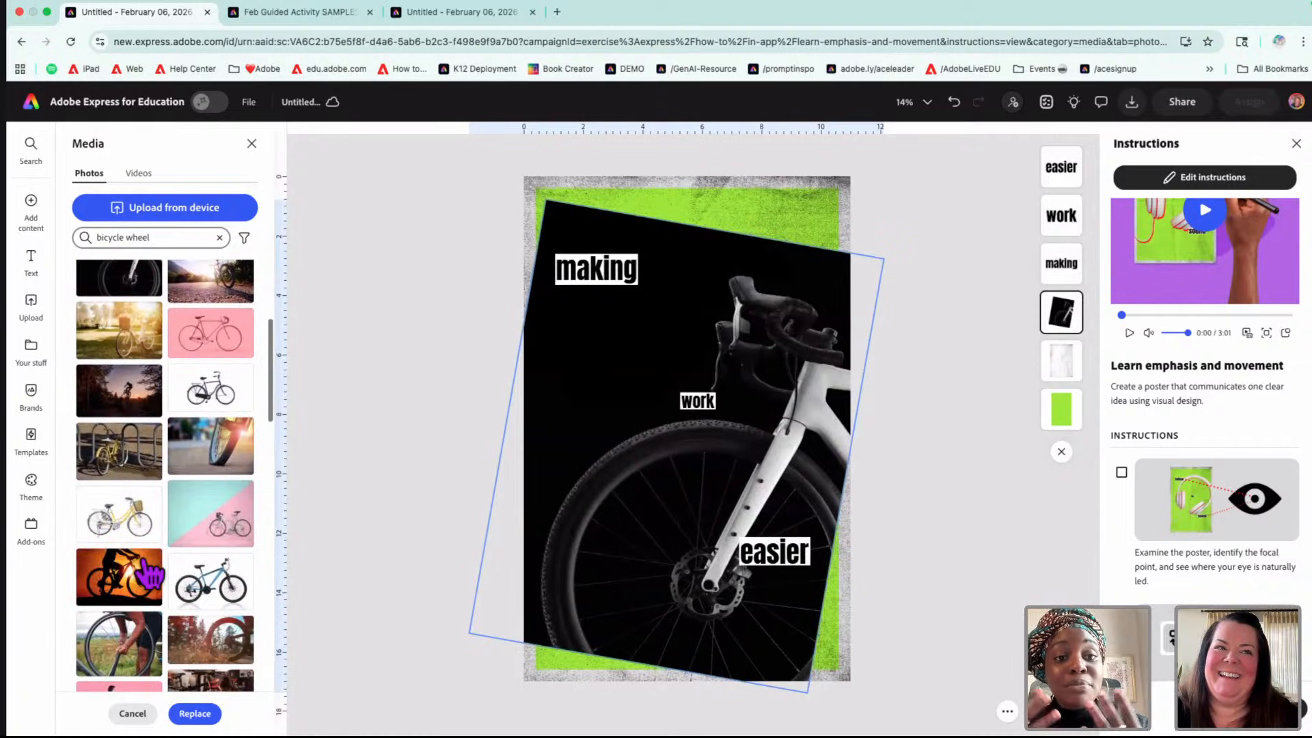
pyautogui.click(126, 646)
pyautogui.scroll(-10, 145, 584)
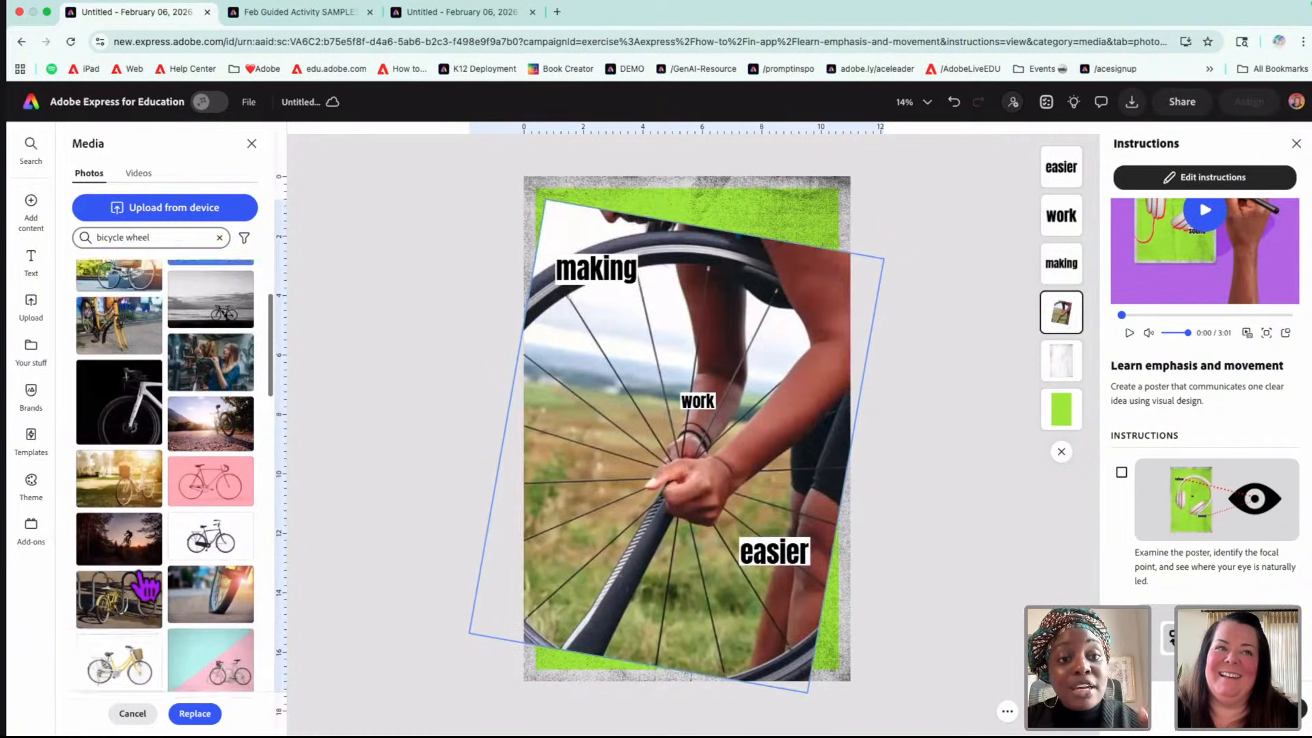
pyautogui.scroll(10, 145, 585)
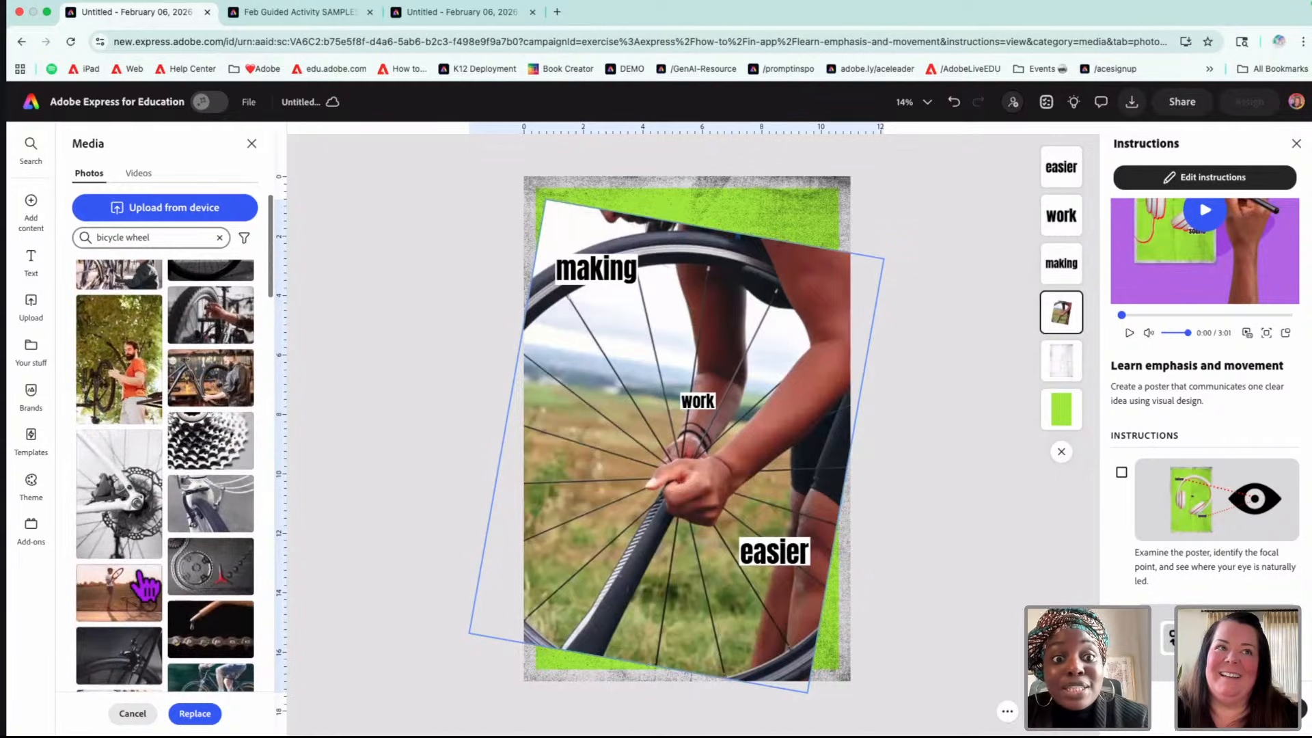
pyautogui.scroll(3, 146, 584)
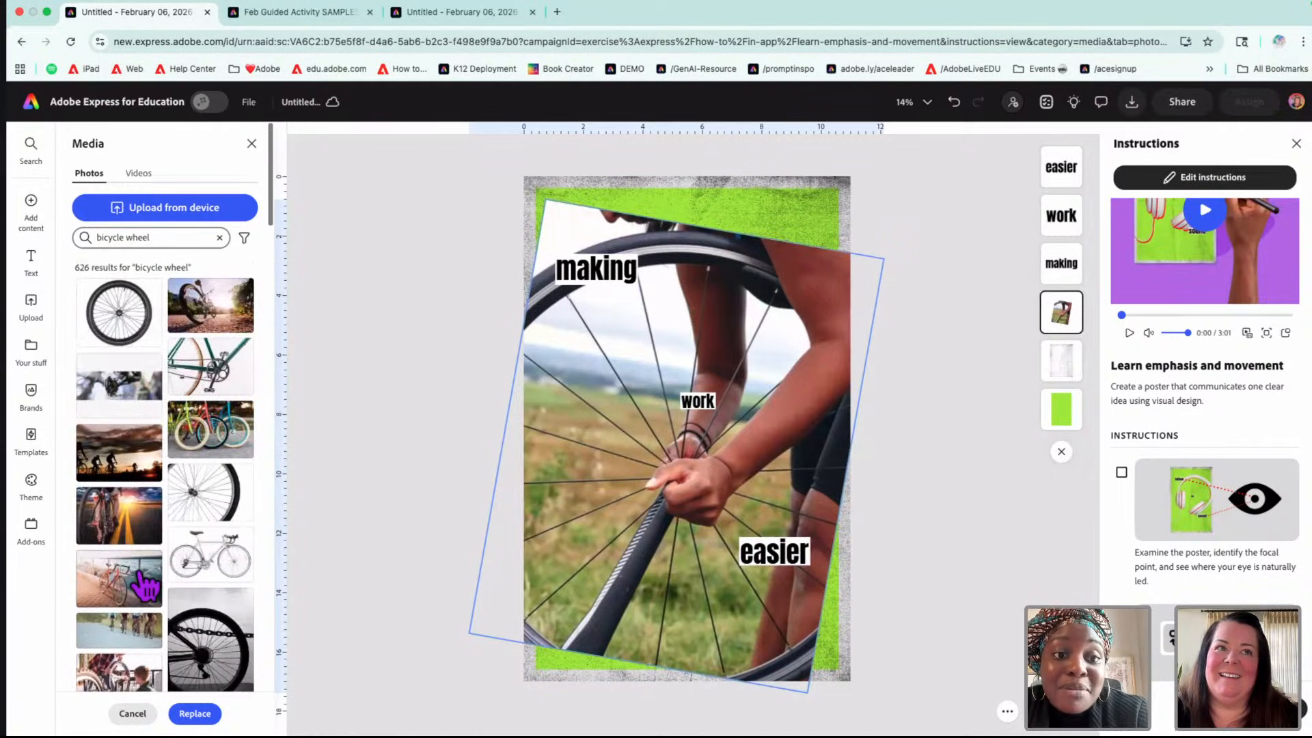
# - Replace the poster image with the green-framed bicycle crankset photo and remove its background
pyautogui.click(212, 376)
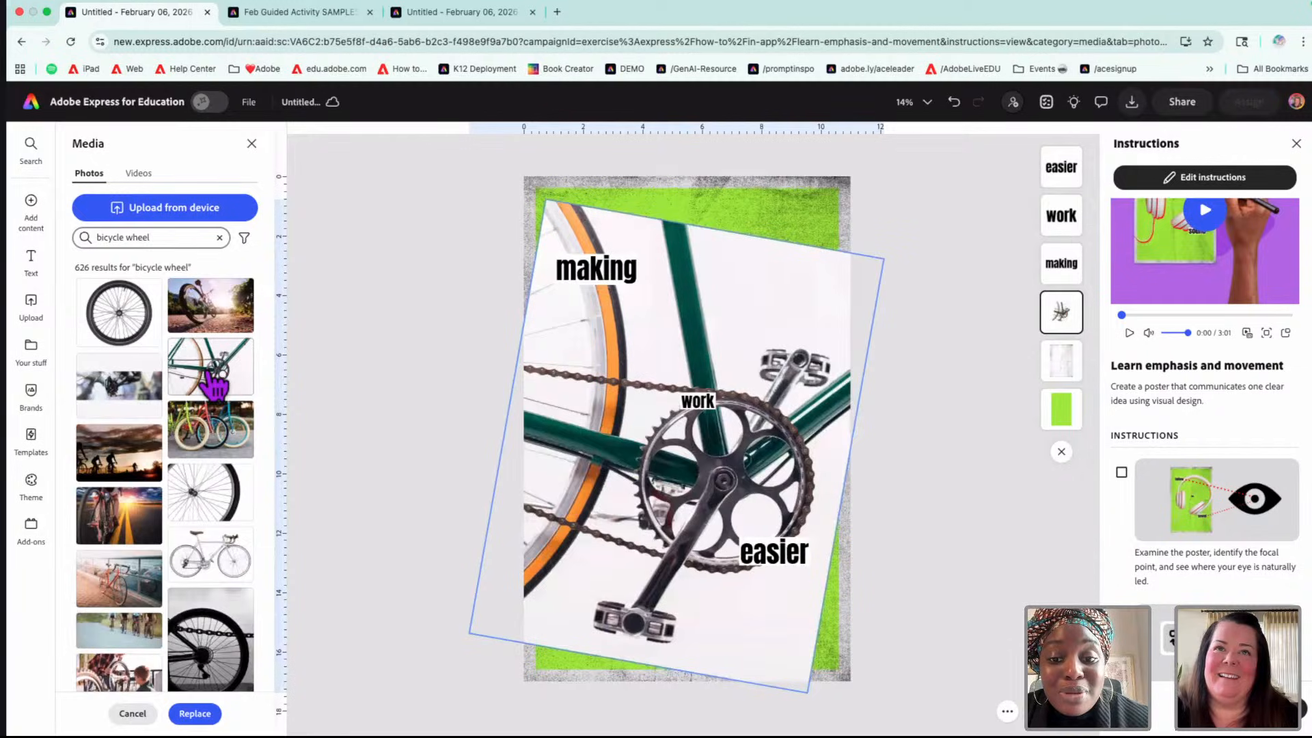
pyautogui.click(674, 304)
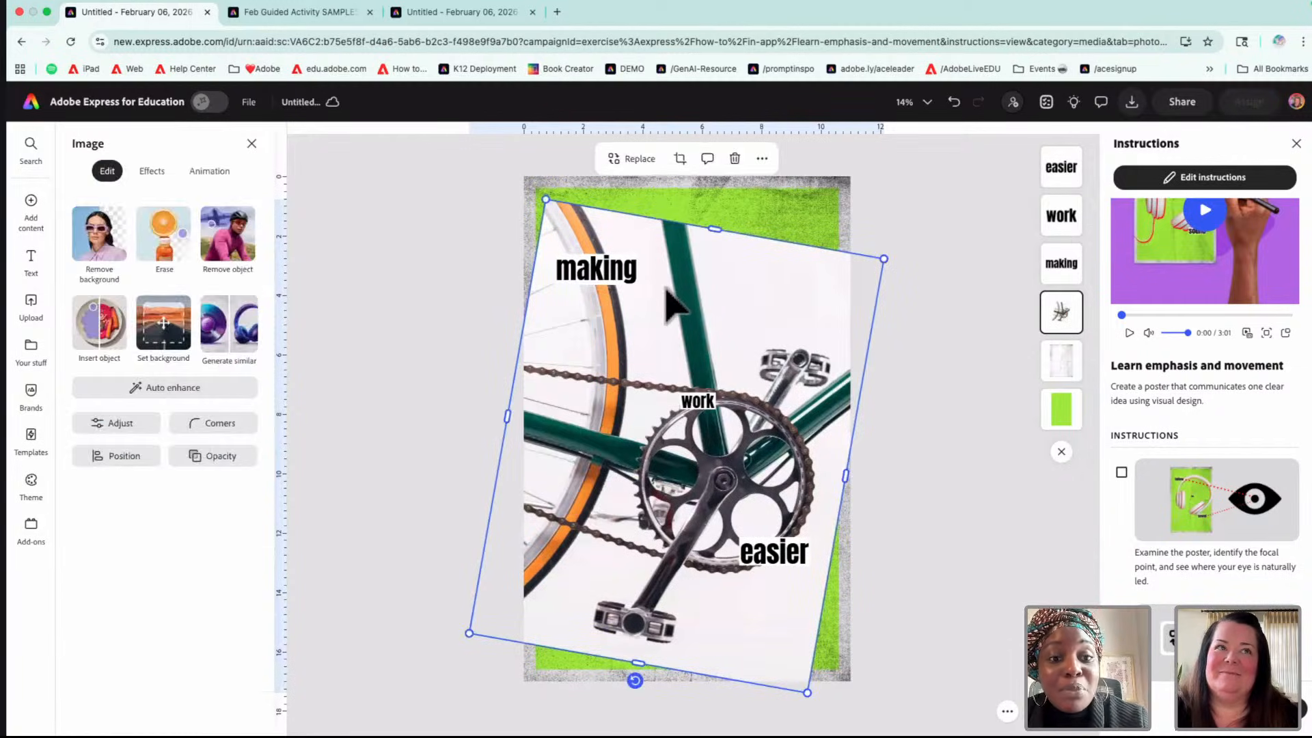
pyautogui.click(99, 236)
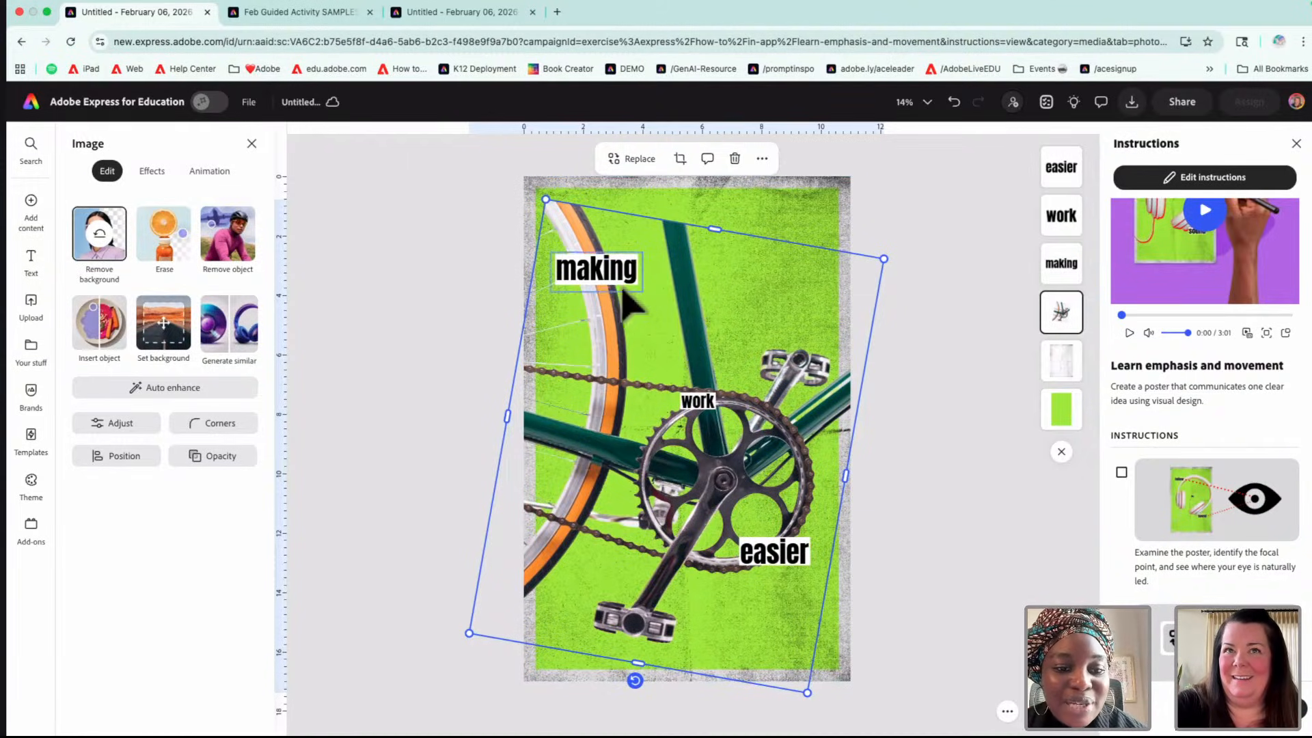
# - Move "making" to the poster's upper right, then enlarge the bicycle image slightly and shift it upward
pyautogui.click(589, 277)
pyautogui.moveTo(584, 284); pyautogui.dragTo(756, 276)
pyautogui.click(545, 200)
pyautogui.moveTo(545, 199); pyautogui.dragTo(526, 162)
pyautogui.moveTo(647, 305)
pyautogui.mouseDown()
pyautogui.moveTo(647, 322)
pyautogui.moveTo(641, 285)
pyautogui.mouseUp()
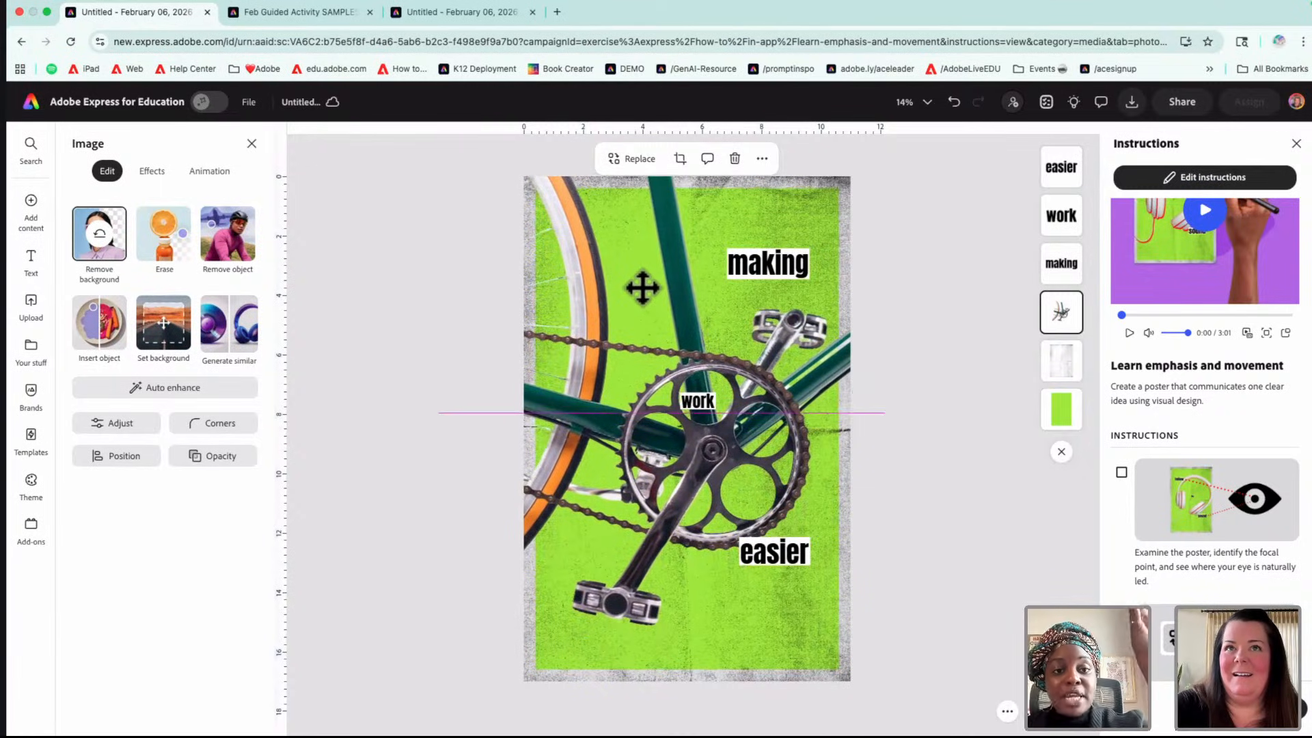
pyautogui.click(929, 451)
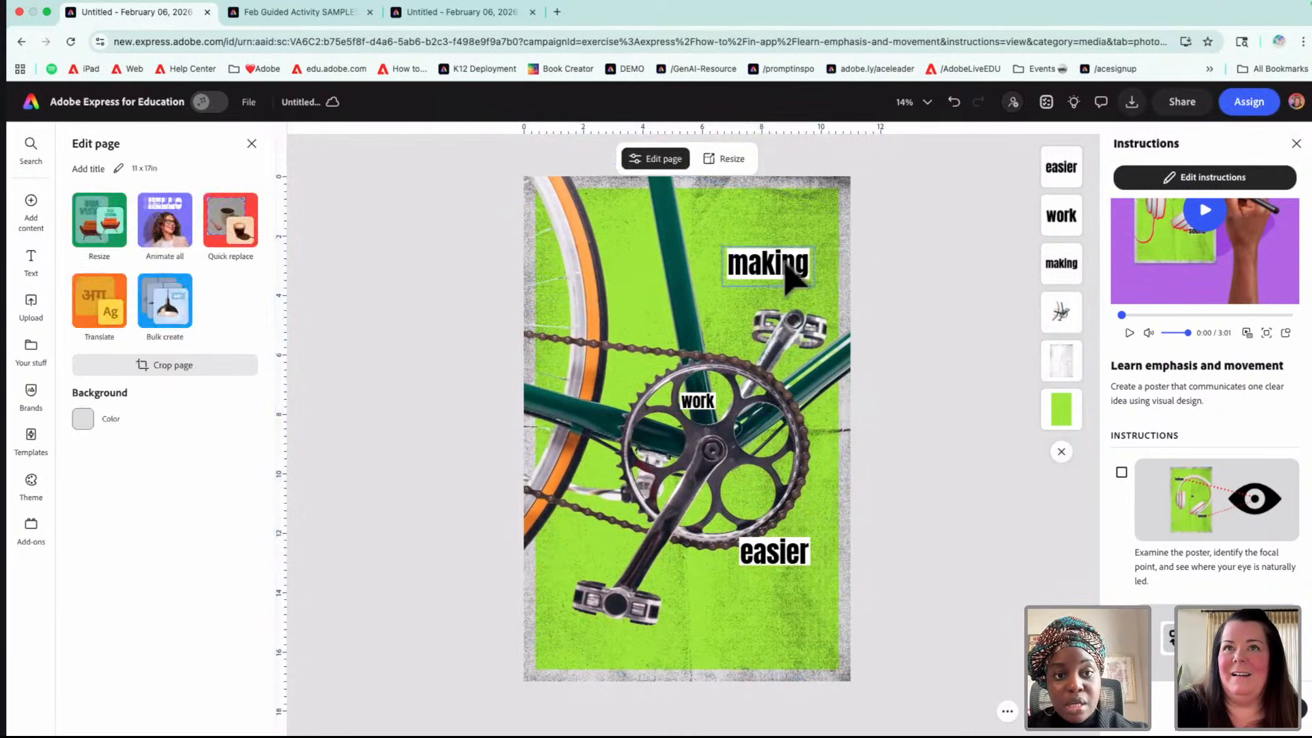
# - Place "making" above the upper pedal, "work" on the crank's center and "easier" beside the lower pedal
pyautogui.click(786, 265)
pyautogui.moveTo(793, 266); pyautogui.dragTo(813, 274)
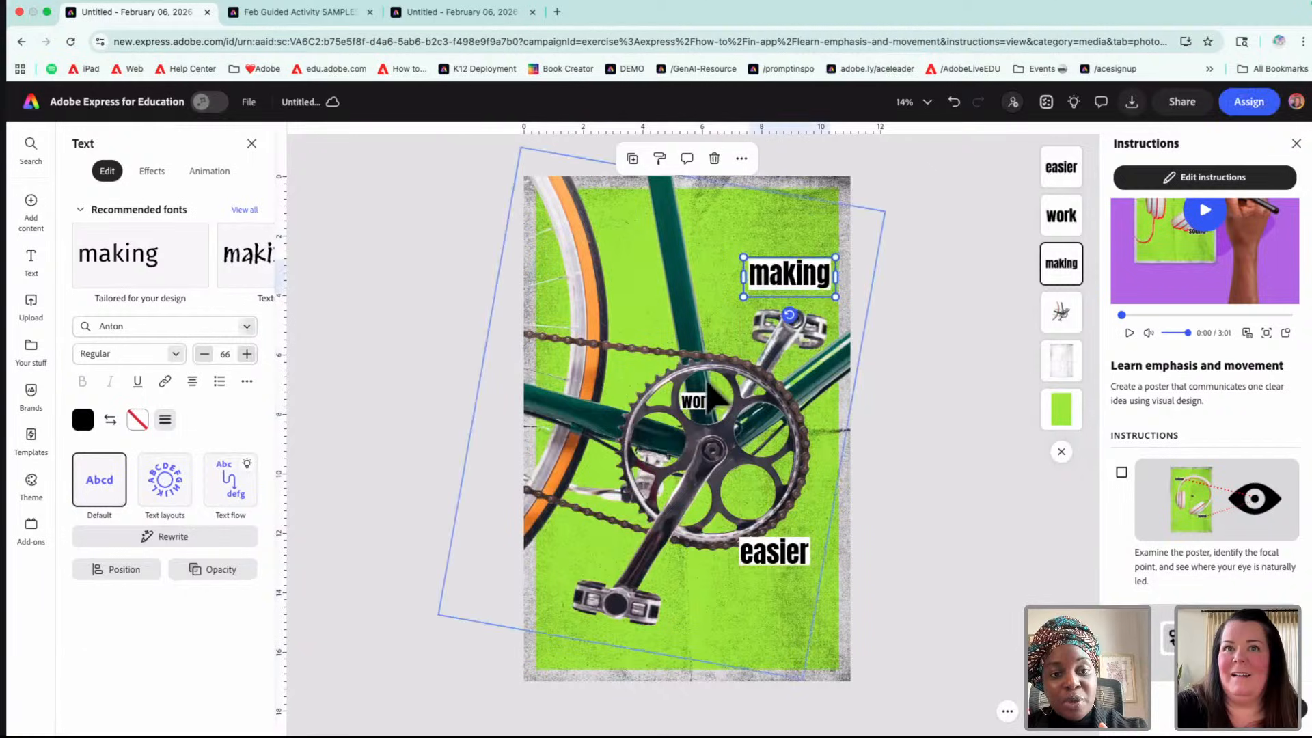
pyautogui.moveTo(697, 402); pyautogui.dragTo(639, 330)
pyautogui.moveTo(779, 567); pyautogui.dragTo(710, 633)
pyautogui.moveTo(643, 335); pyautogui.dragTo(713, 449)
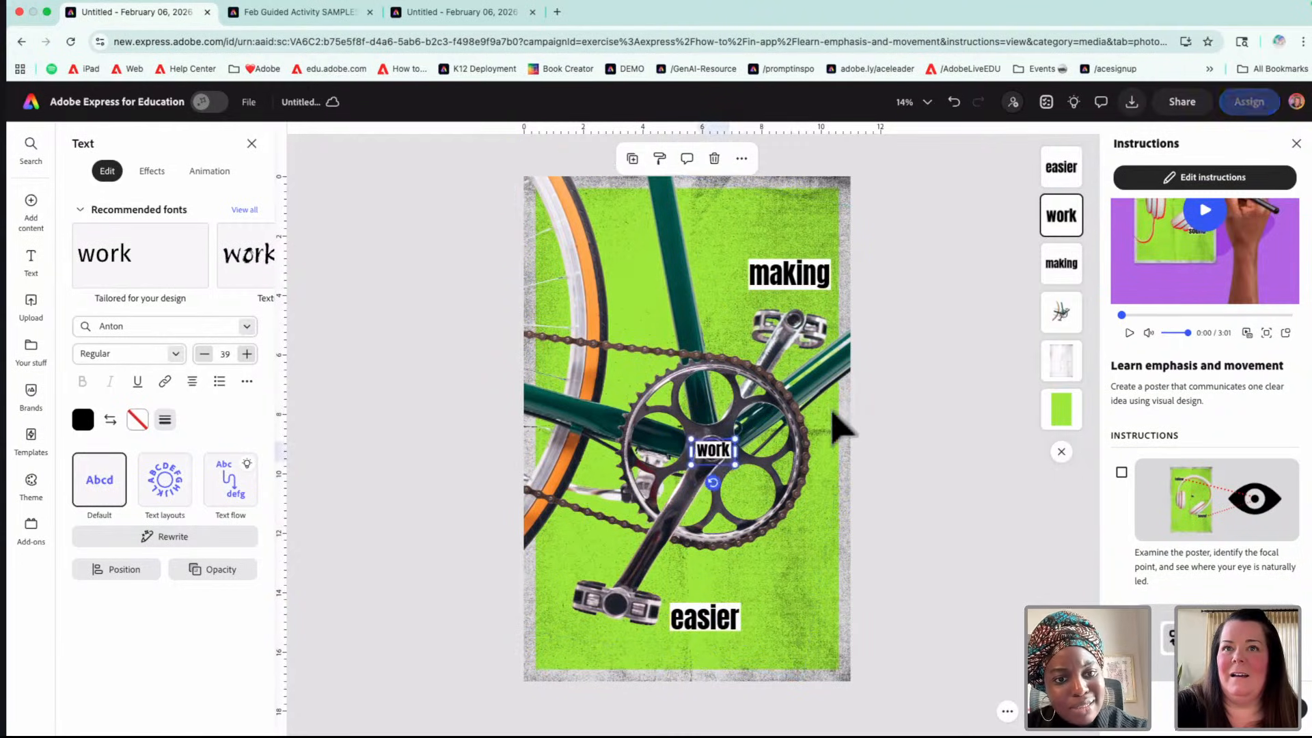
pyautogui.click(930, 387)
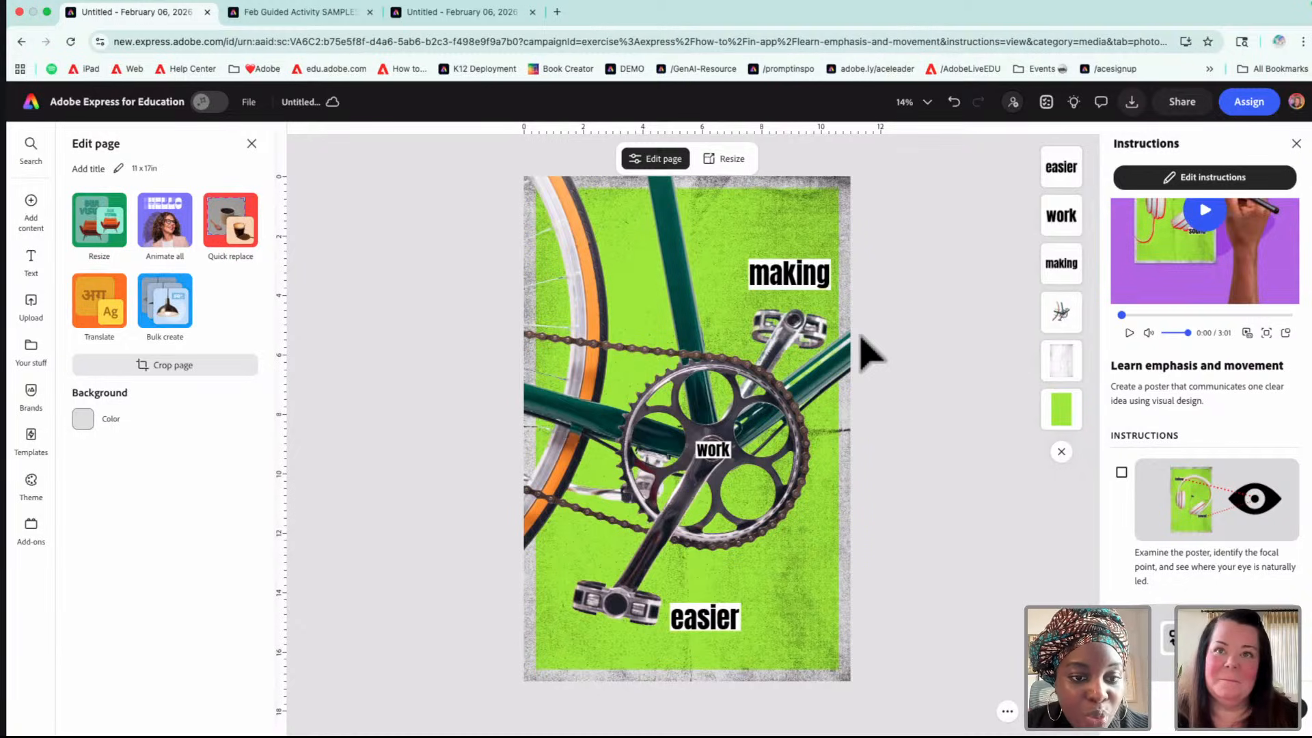
# - Enlarge "work" to size 74, tilt it along the green frame tube and place it over the orange wheel rim
pyautogui.click(725, 449)
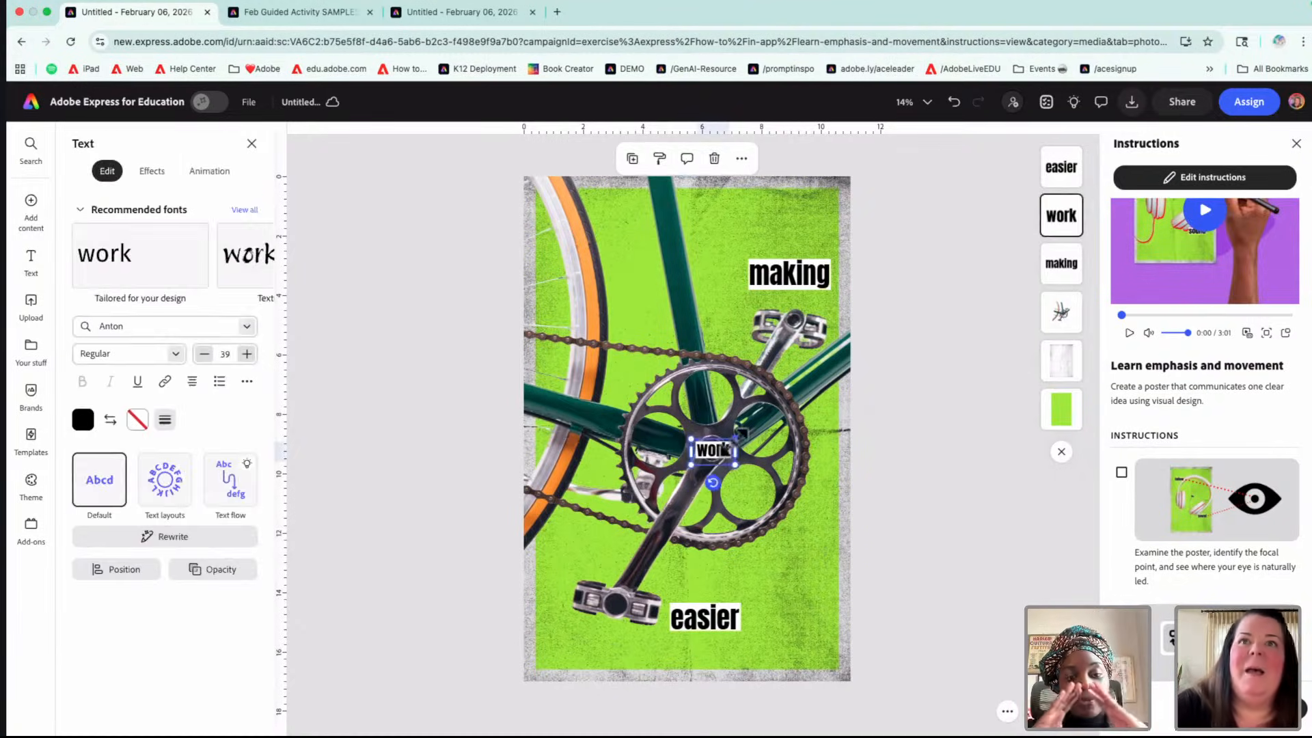
pyautogui.moveTo(742, 432); pyautogui.dragTo(599, 427)
pyautogui.scroll(5, 599, 427)
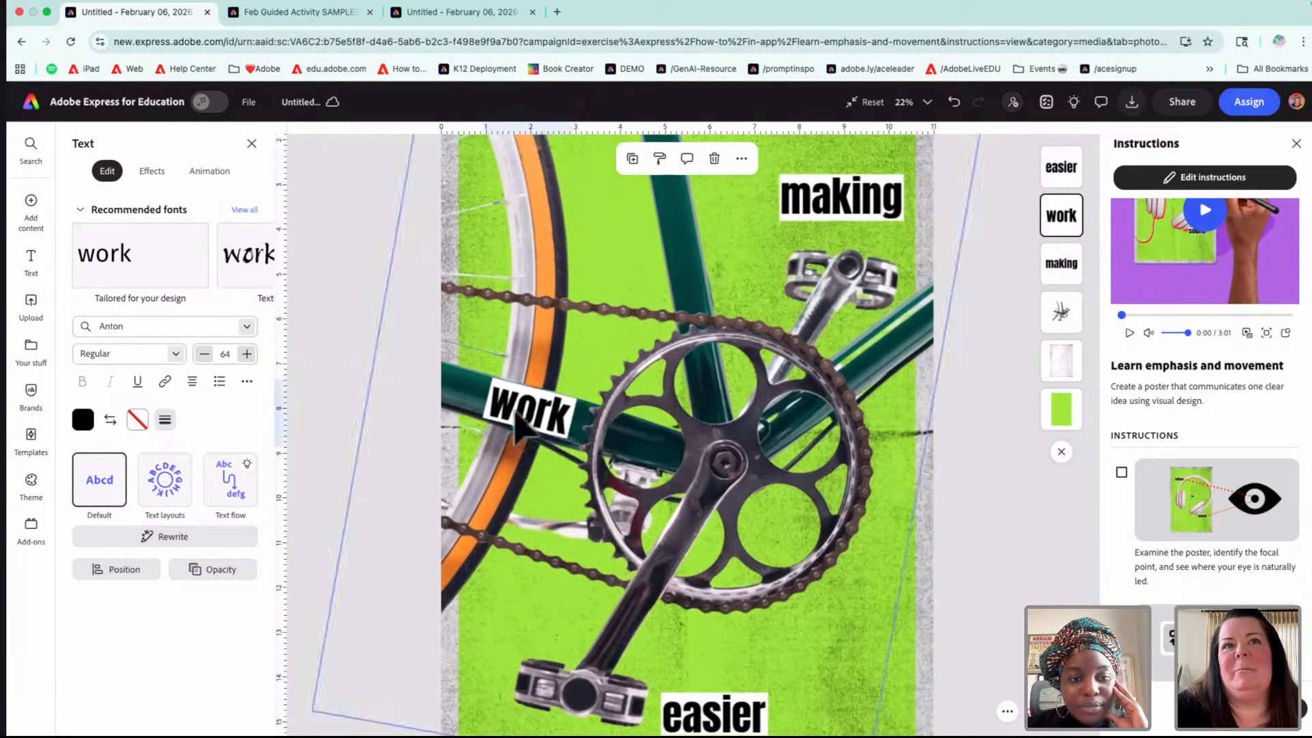
pyautogui.moveTo(491, 373); pyautogui.dragTo(480, 363)
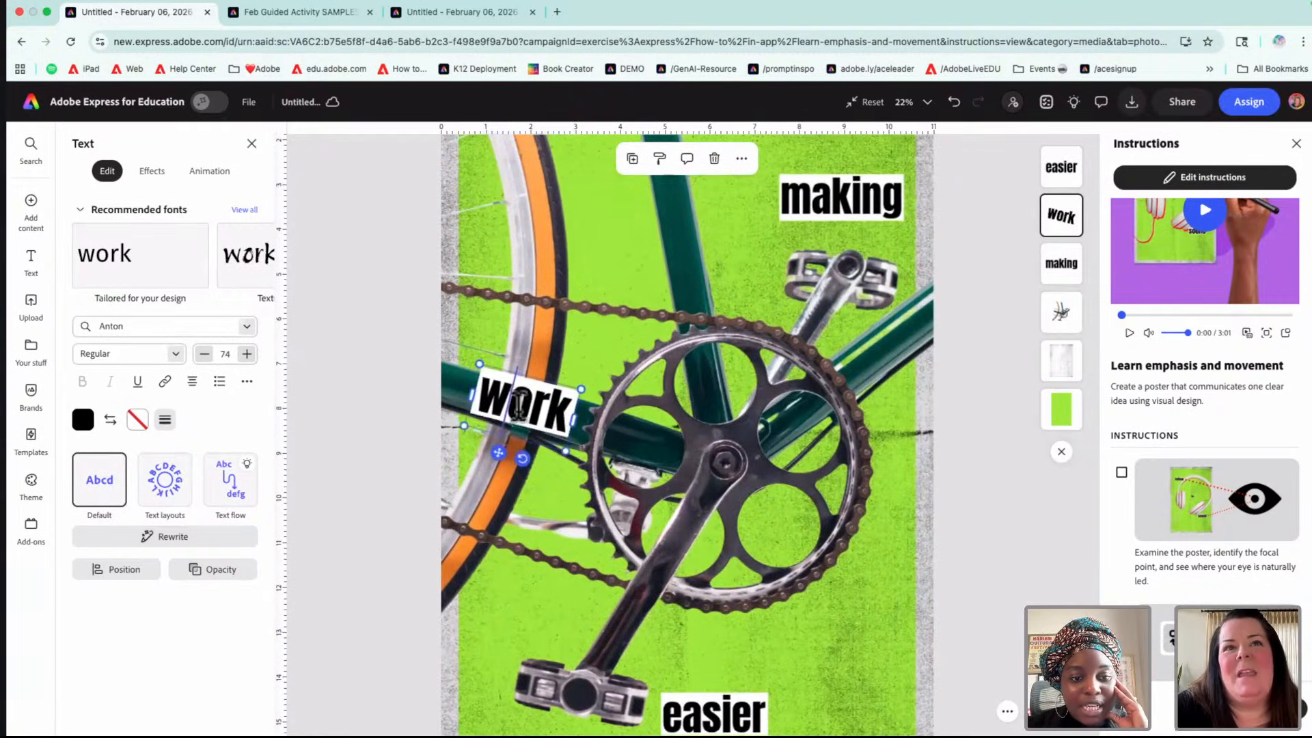
pyautogui.moveTo(498, 453); pyautogui.dragTo(492, 454)
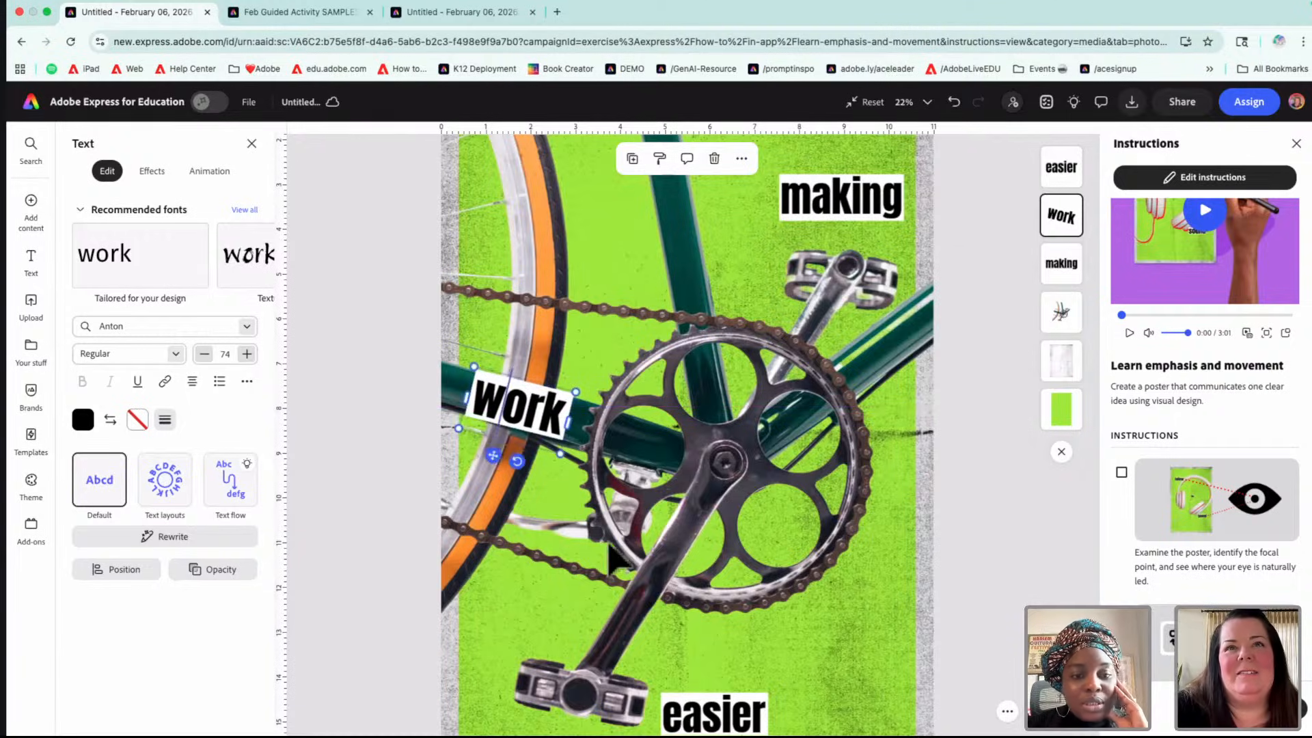
pyautogui.scroll(-5, 610, 550)
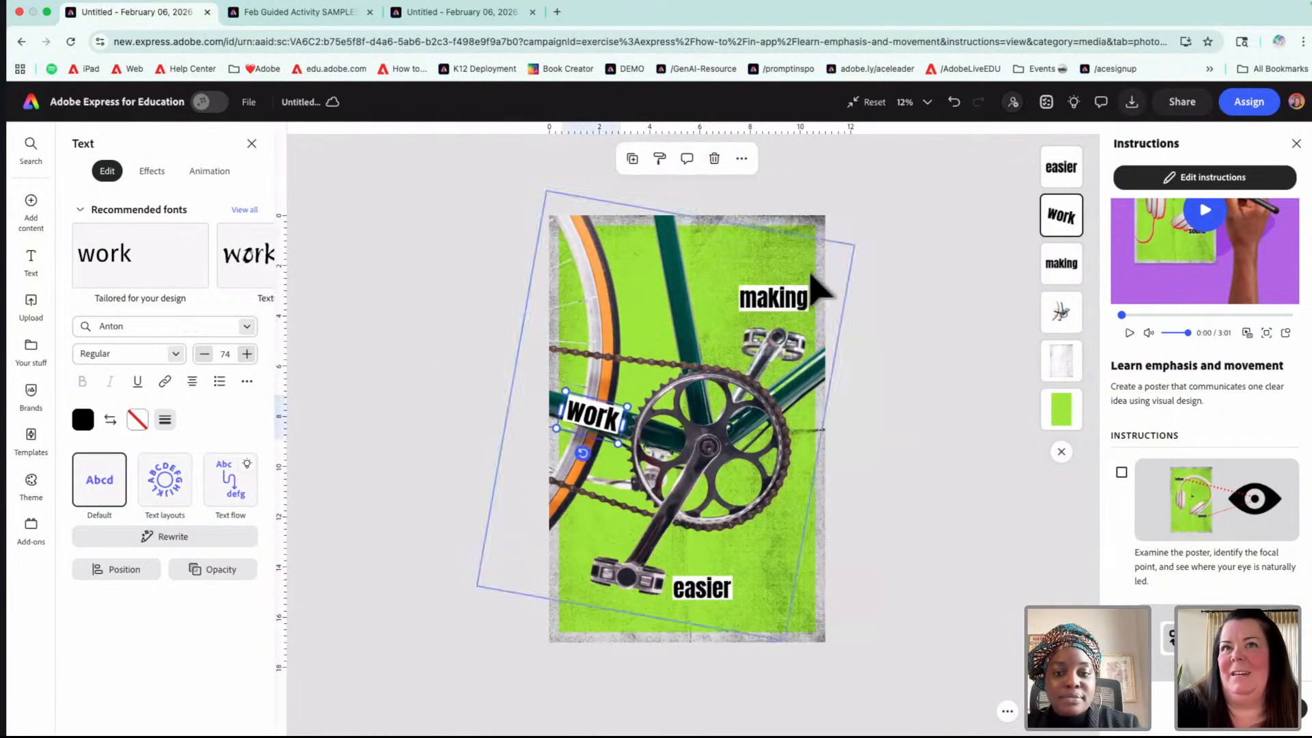
pyautogui.click(791, 309)
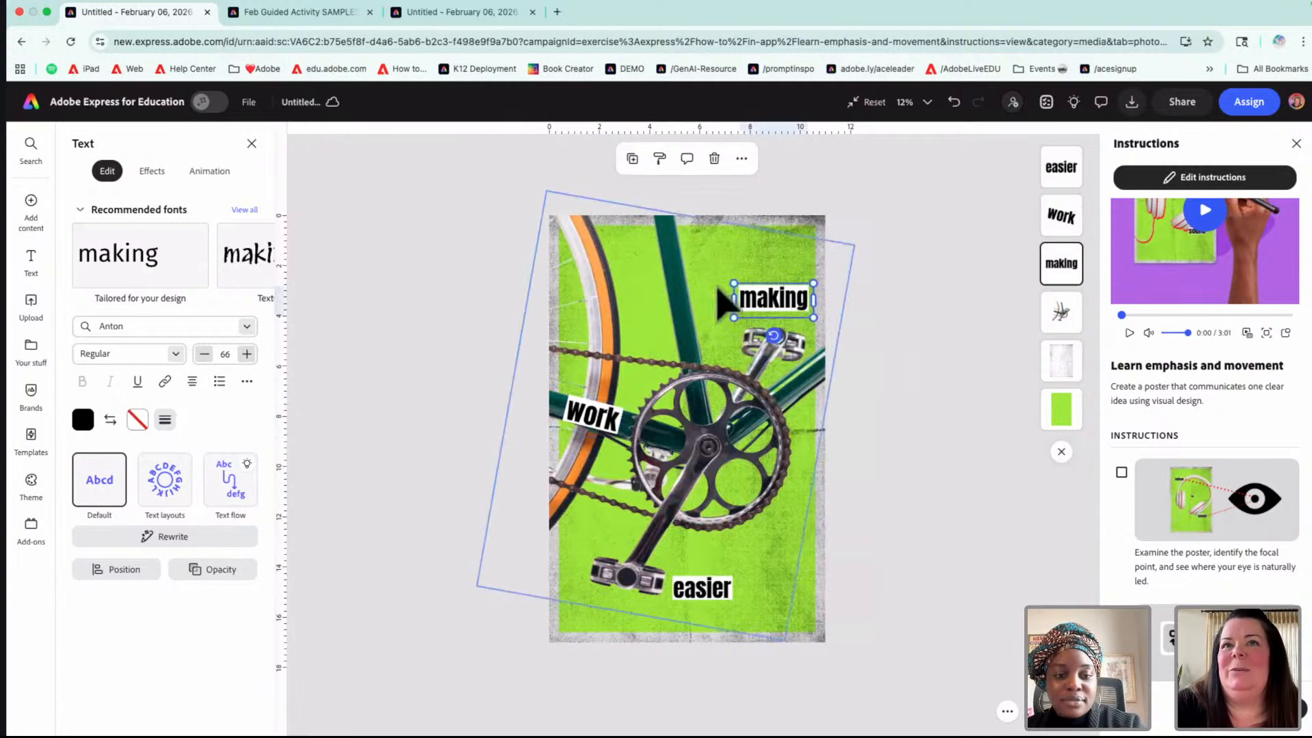
pyautogui.click(942, 337)
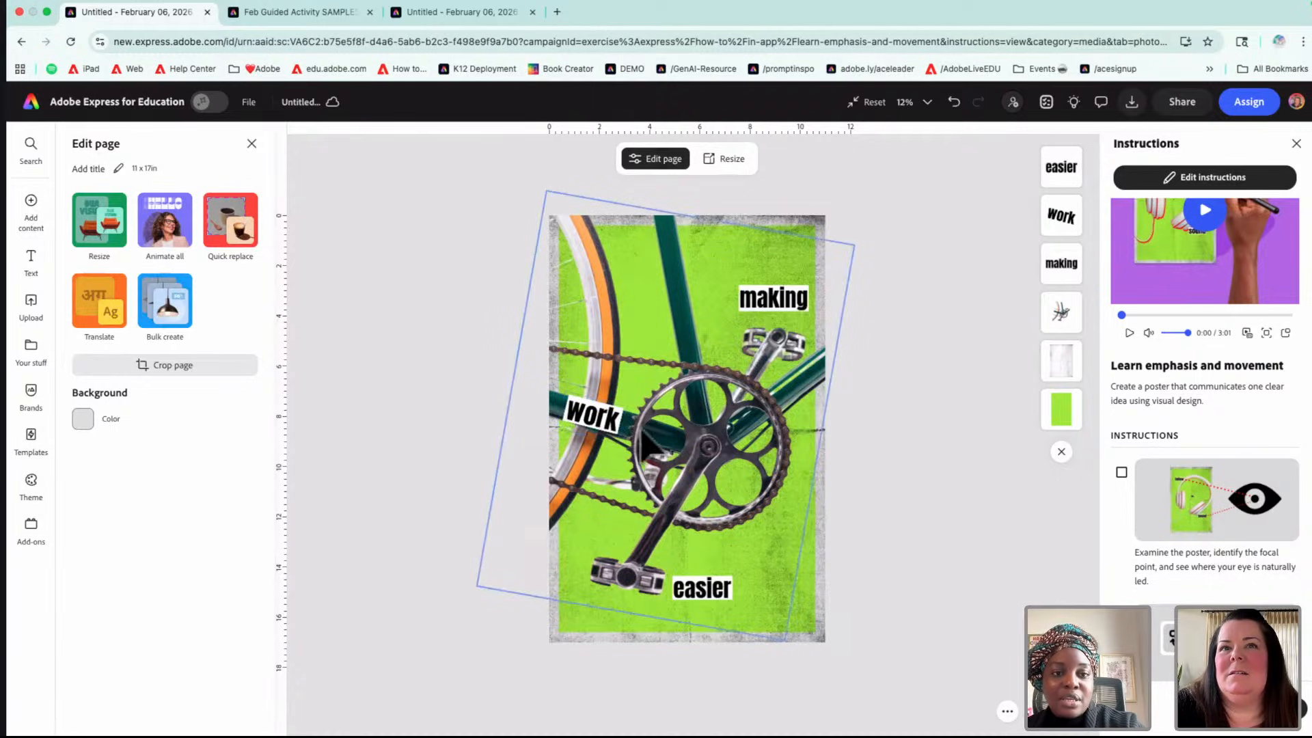
pyautogui.click(588, 427)
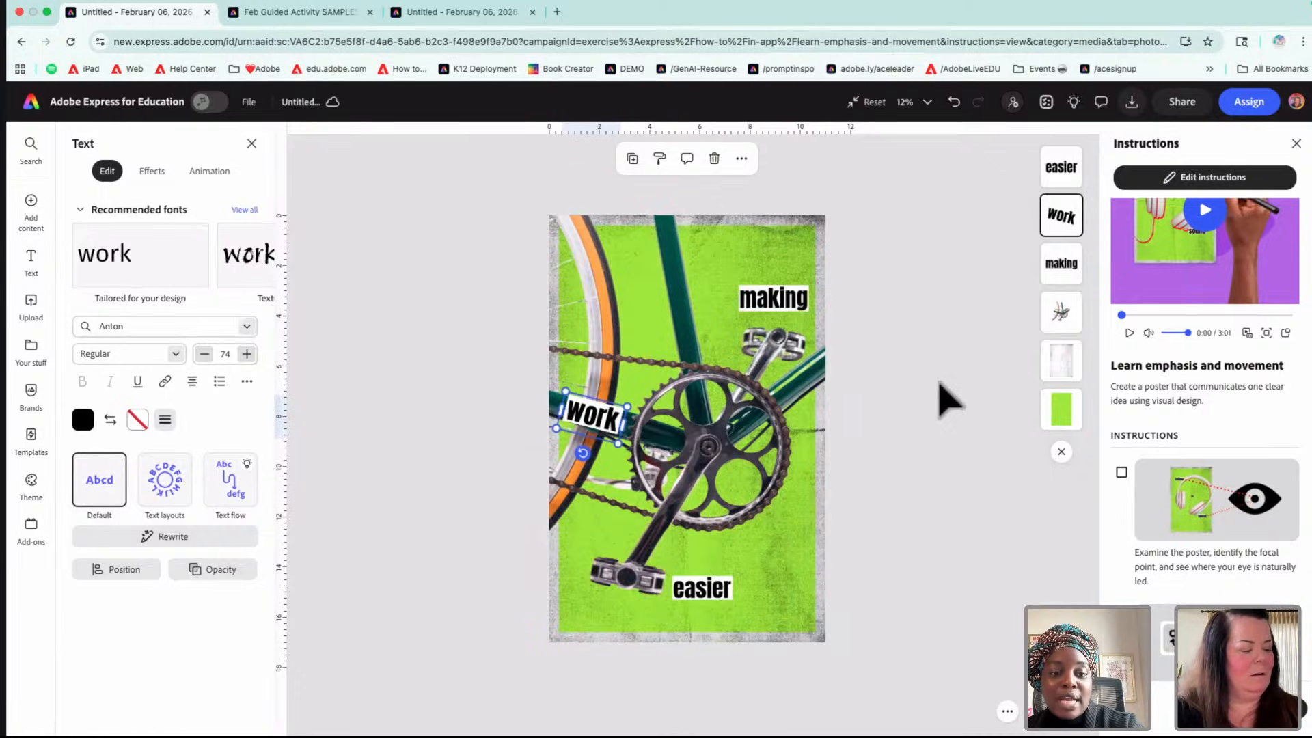
# - Lower the bicycle crankset image's opacity to 66%, keeping the Normal blend mode
pyautogui.click(680, 325)
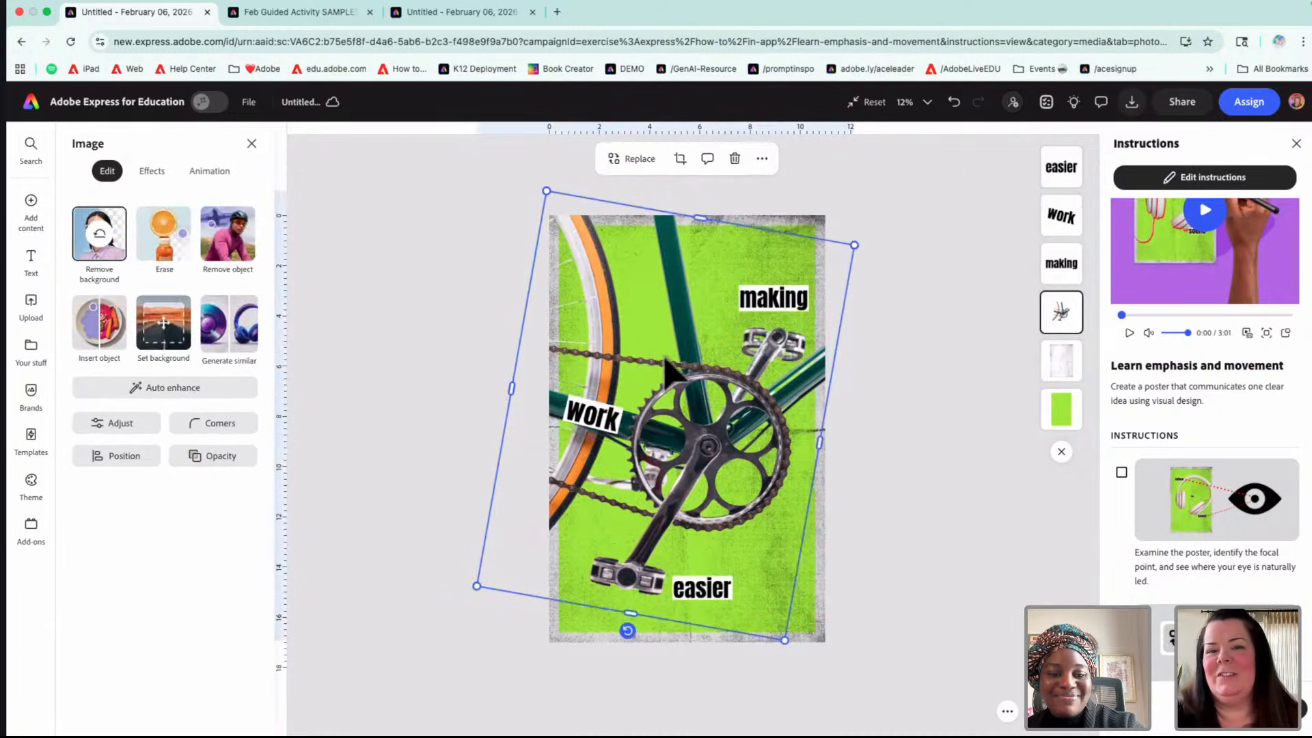
pyautogui.click(228, 461)
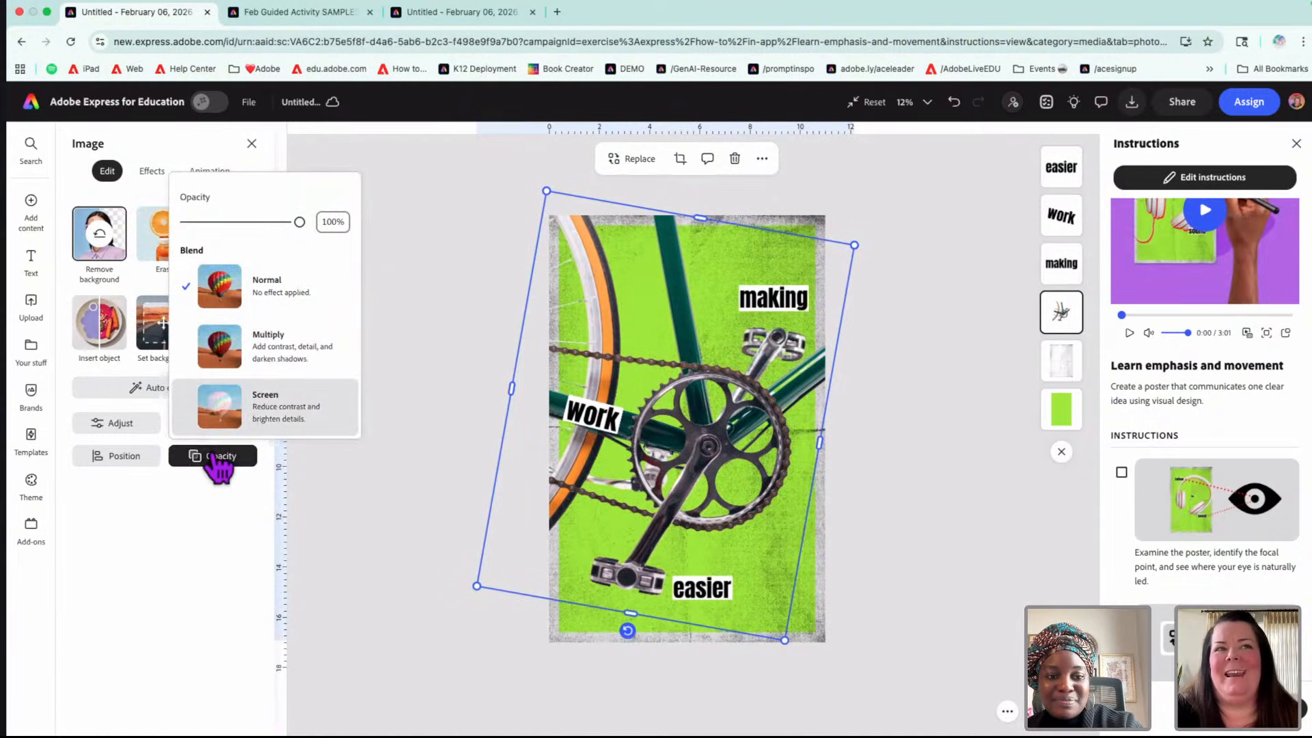
pyautogui.click(738, 472)
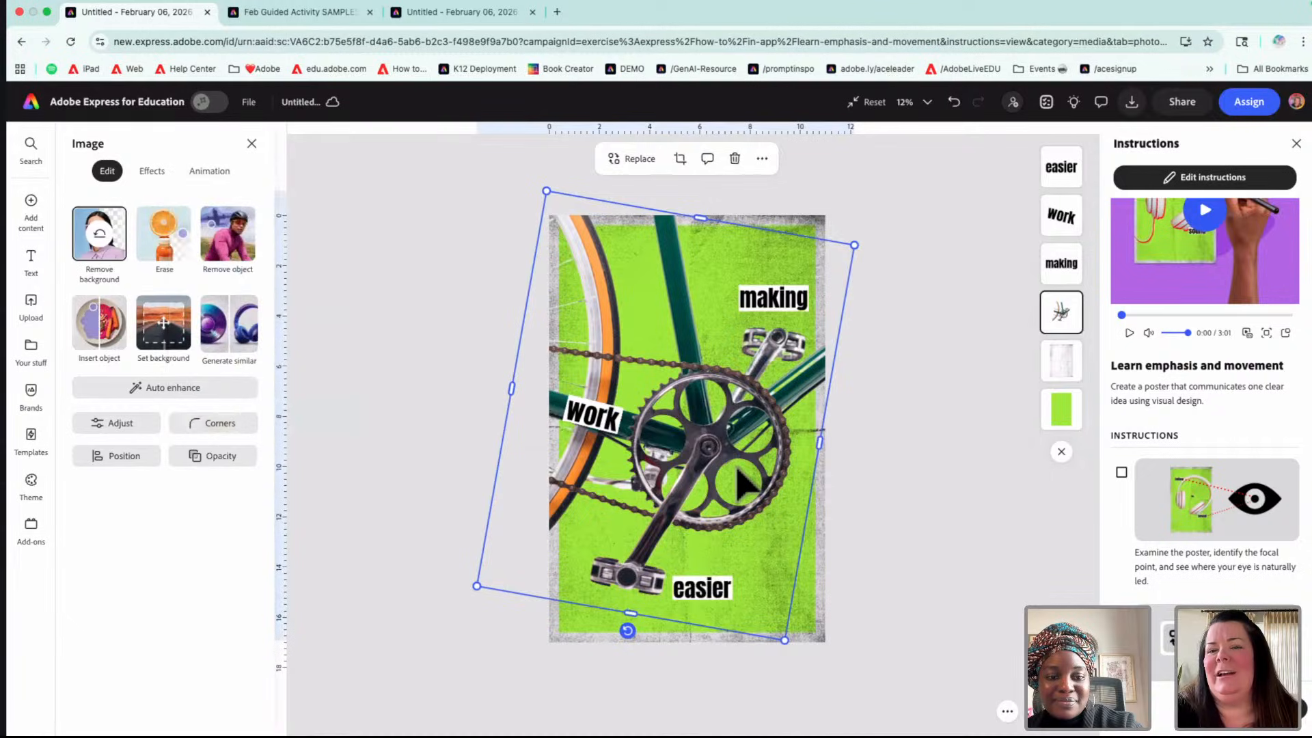
pyautogui.click(222, 462)
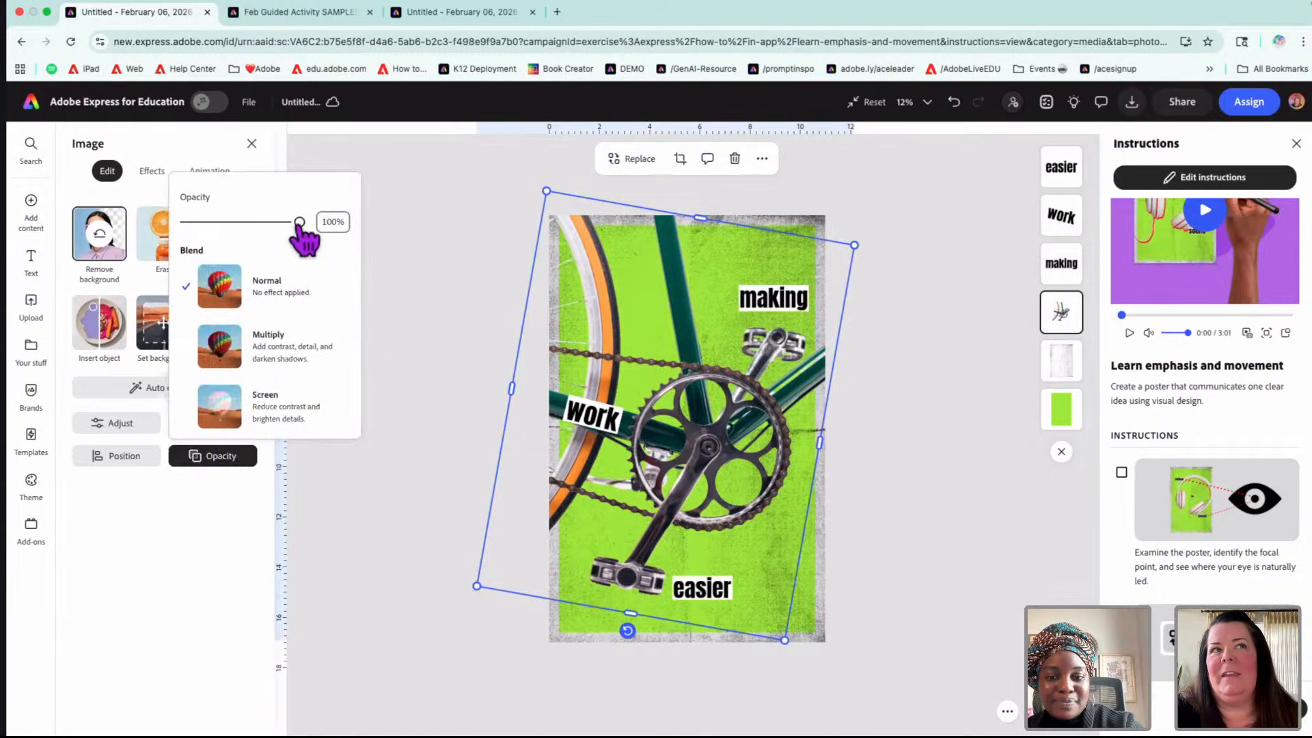
pyautogui.moveTo(299, 222); pyautogui.dragTo(261, 223)
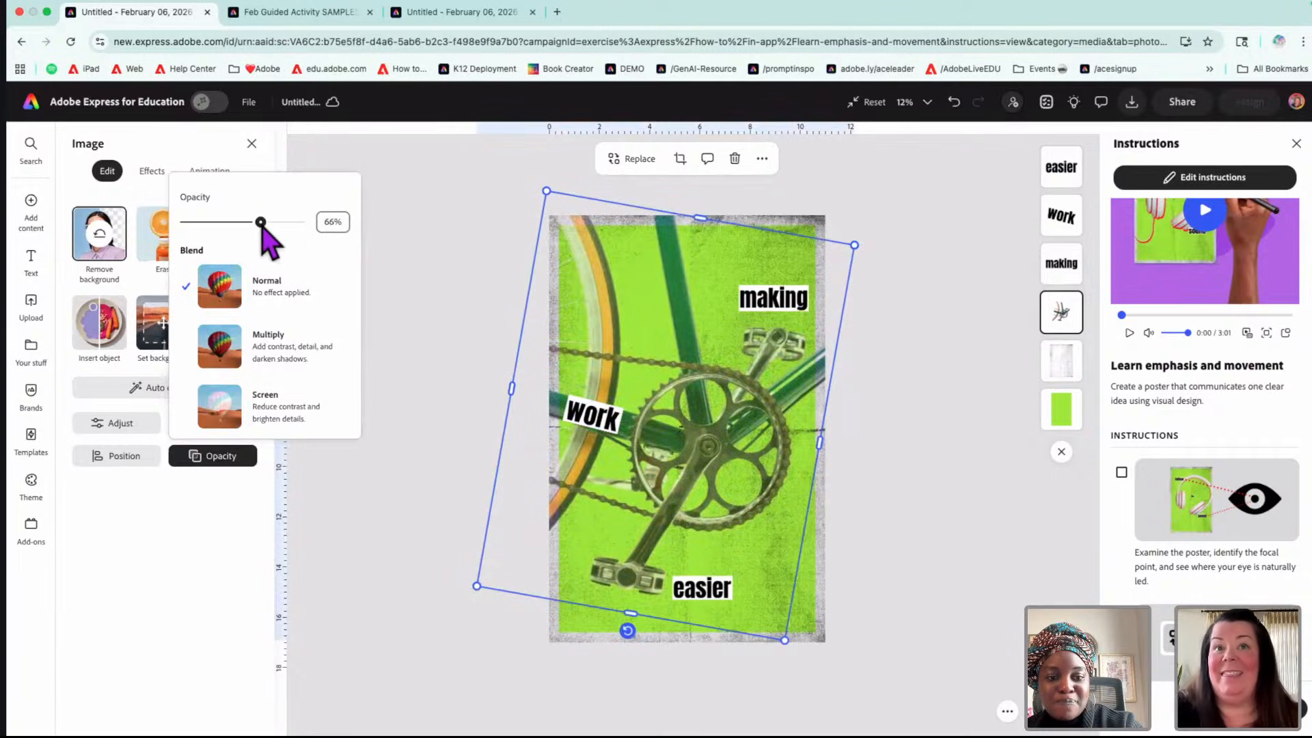
pyautogui.click(441, 502)
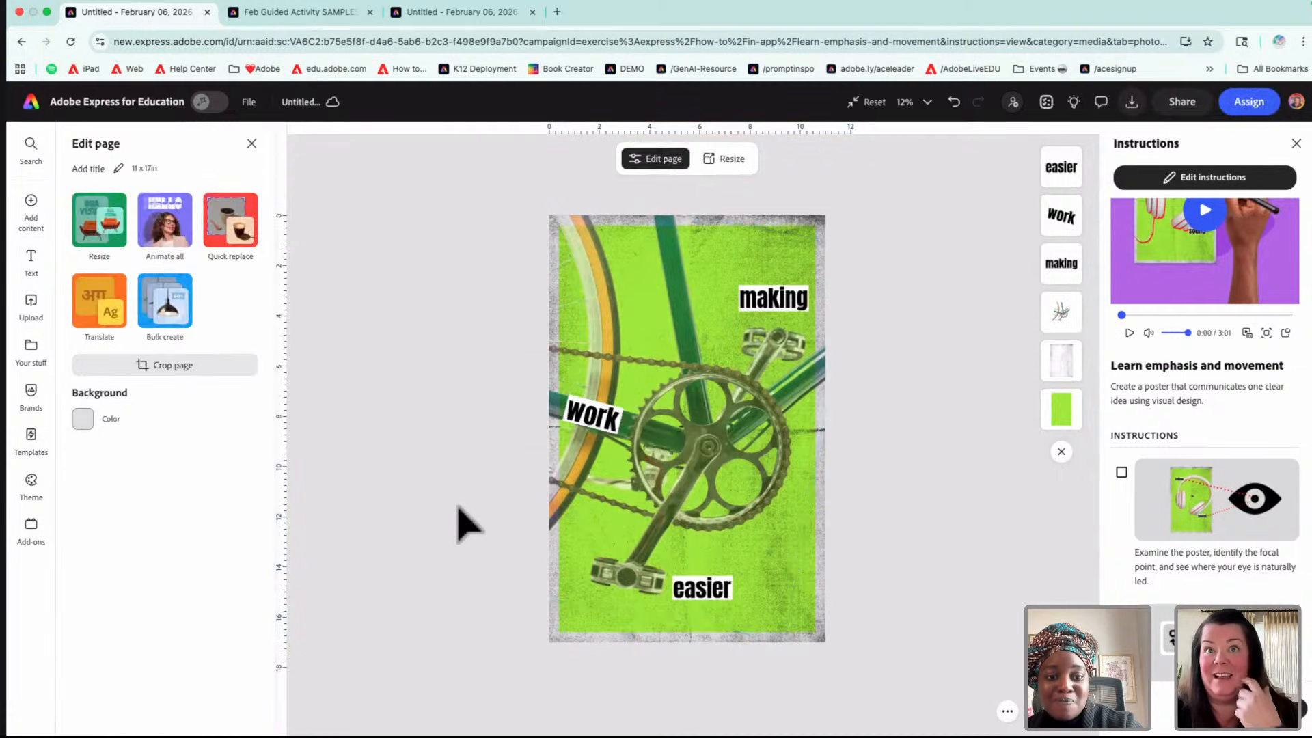
# - Rotate "work" so that it slants upward to the right and nudge it slightly on the orange wheel rim
pyautogui.click(606, 424)
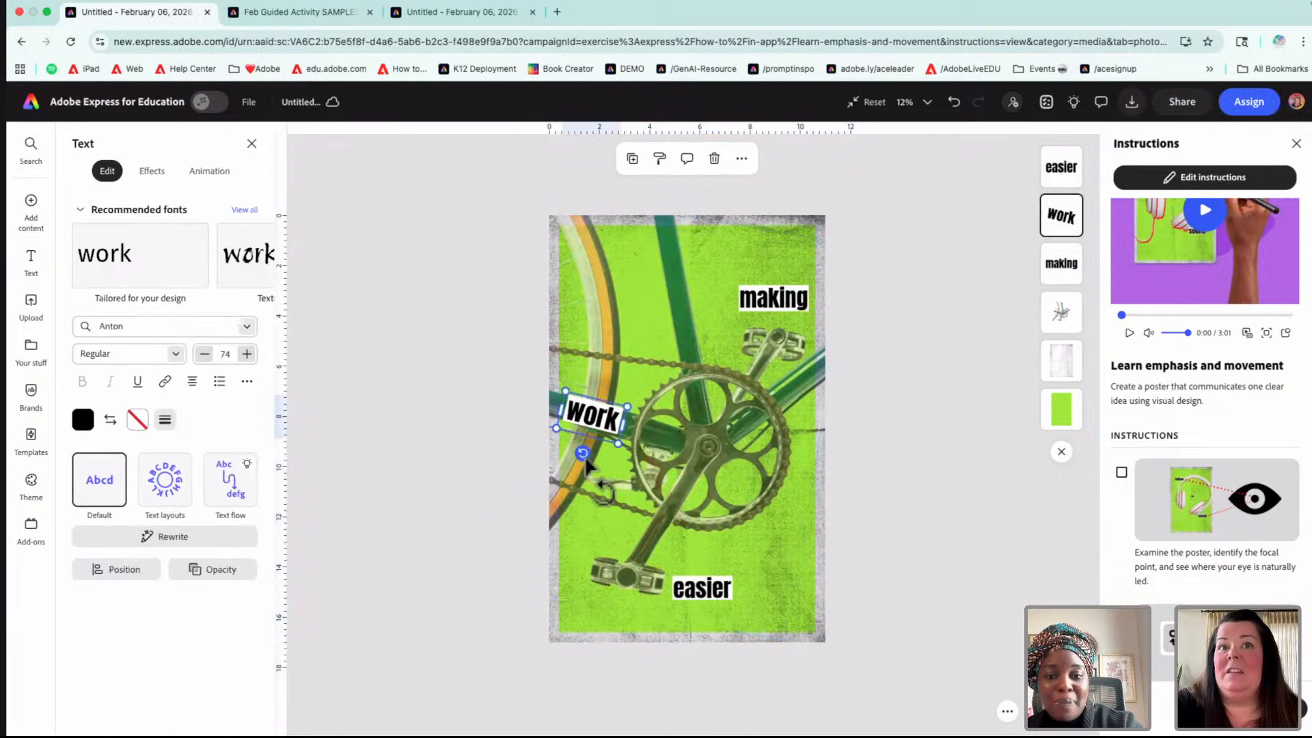
pyautogui.moveTo(585, 453)
pyautogui.mouseDown()
pyautogui.moveTo(606, 456)
pyautogui.moveTo(560, 462)
pyautogui.mouseUp()
pyautogui.moveTo(593, 420); pyautogui.dragTo(598, 419)
pyautogui.click(449, 461)
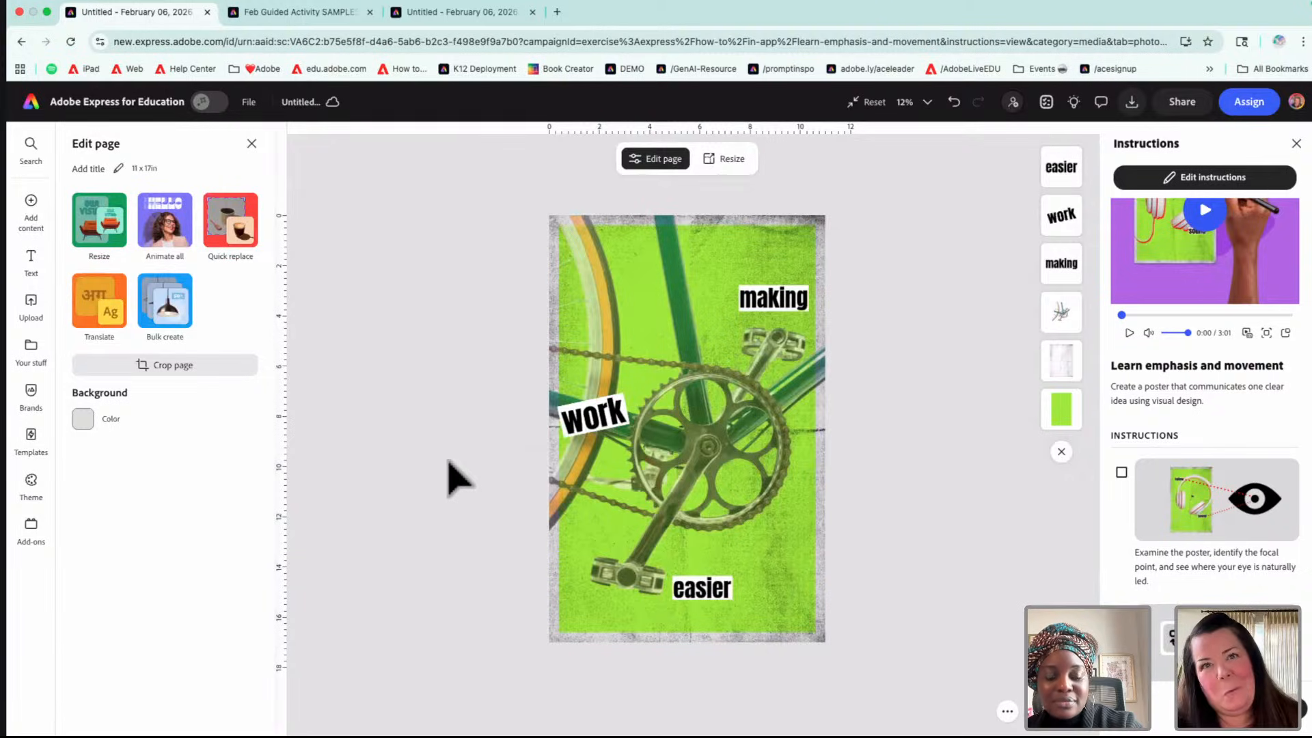
pyautogui.click(723, 479)
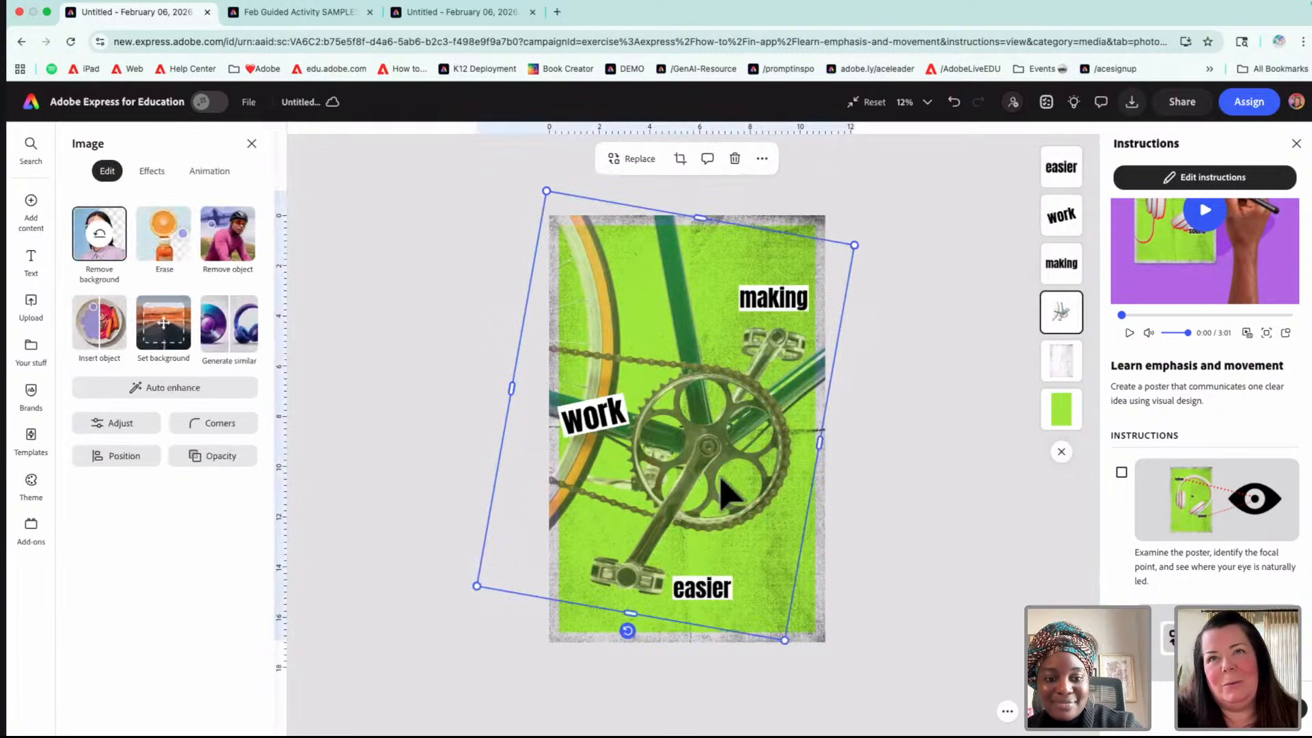
pyautogui.scroll(3, 829, 371)
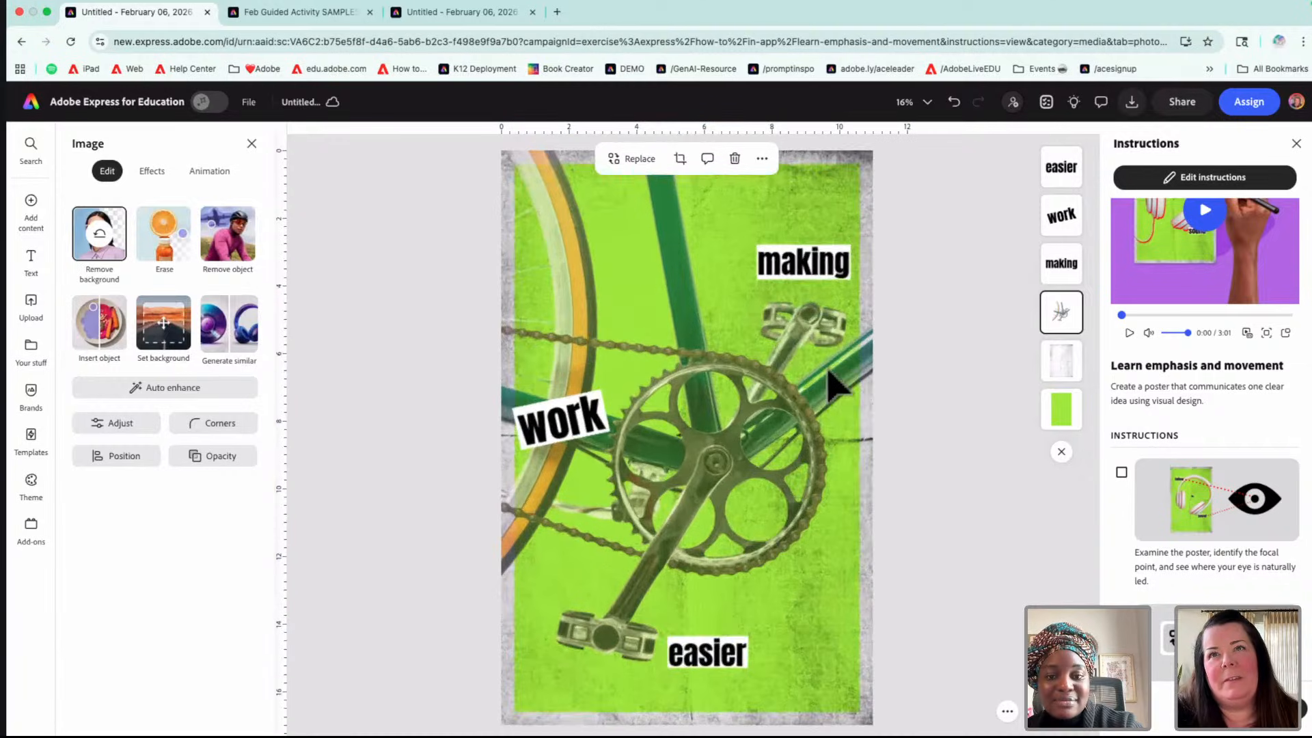
pyautogui.scroll(-4, 877, 367)
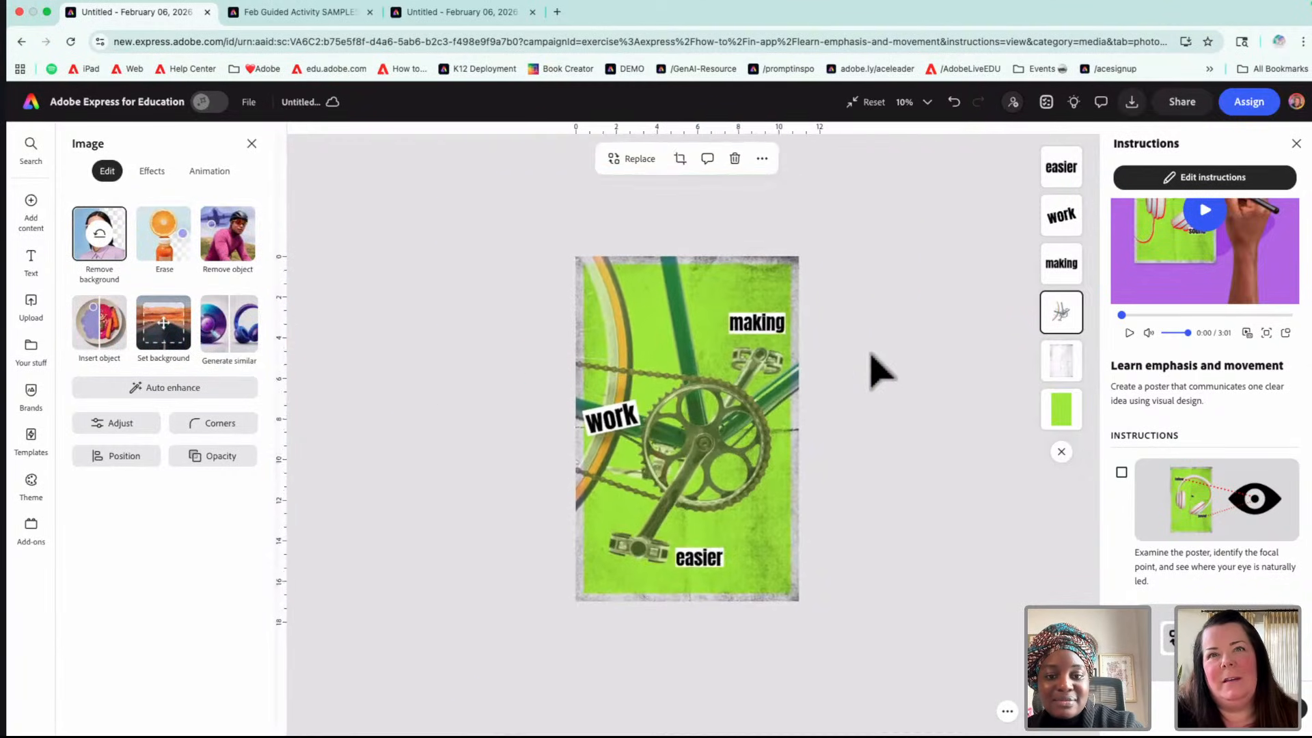
pyautogui.scroll(1, 878, 372)
pyautogui.click(715, 483)
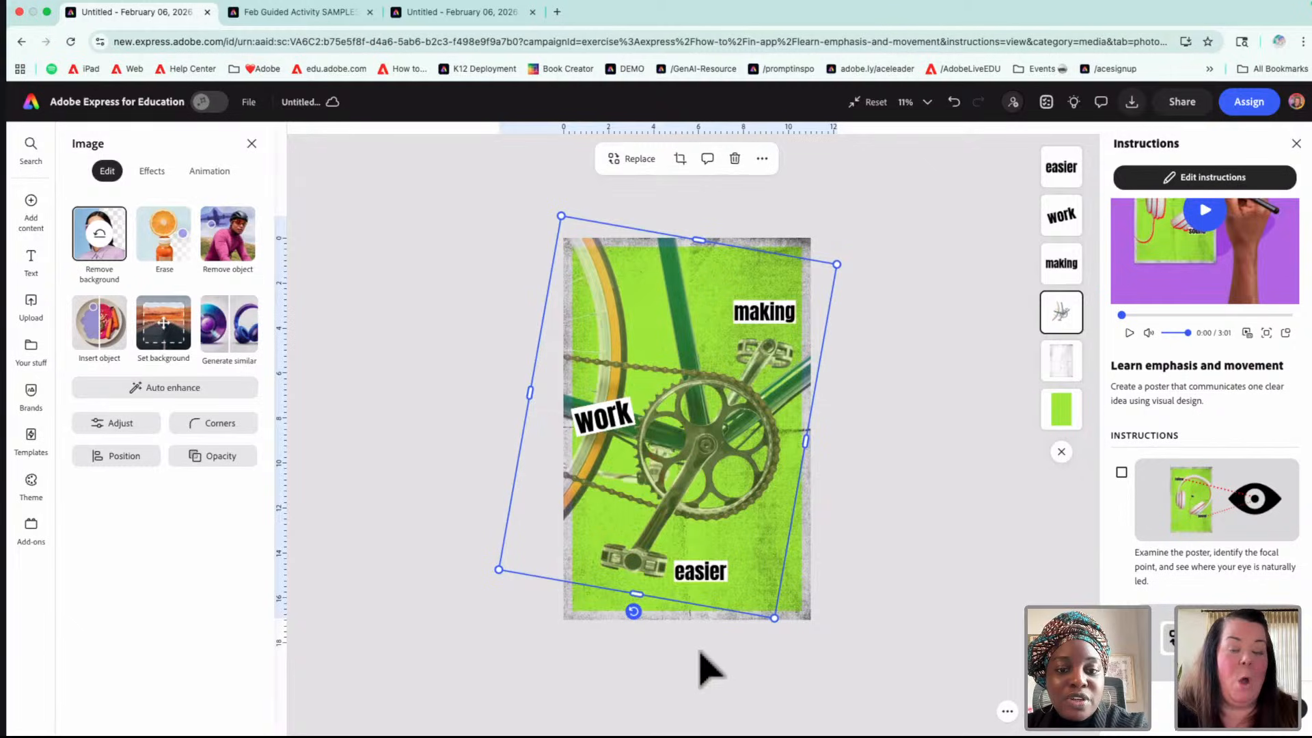
# - Try several preset gradients on the green background rectangle and settle on the grey gradient fill
pyautogui.click(1061, 408)
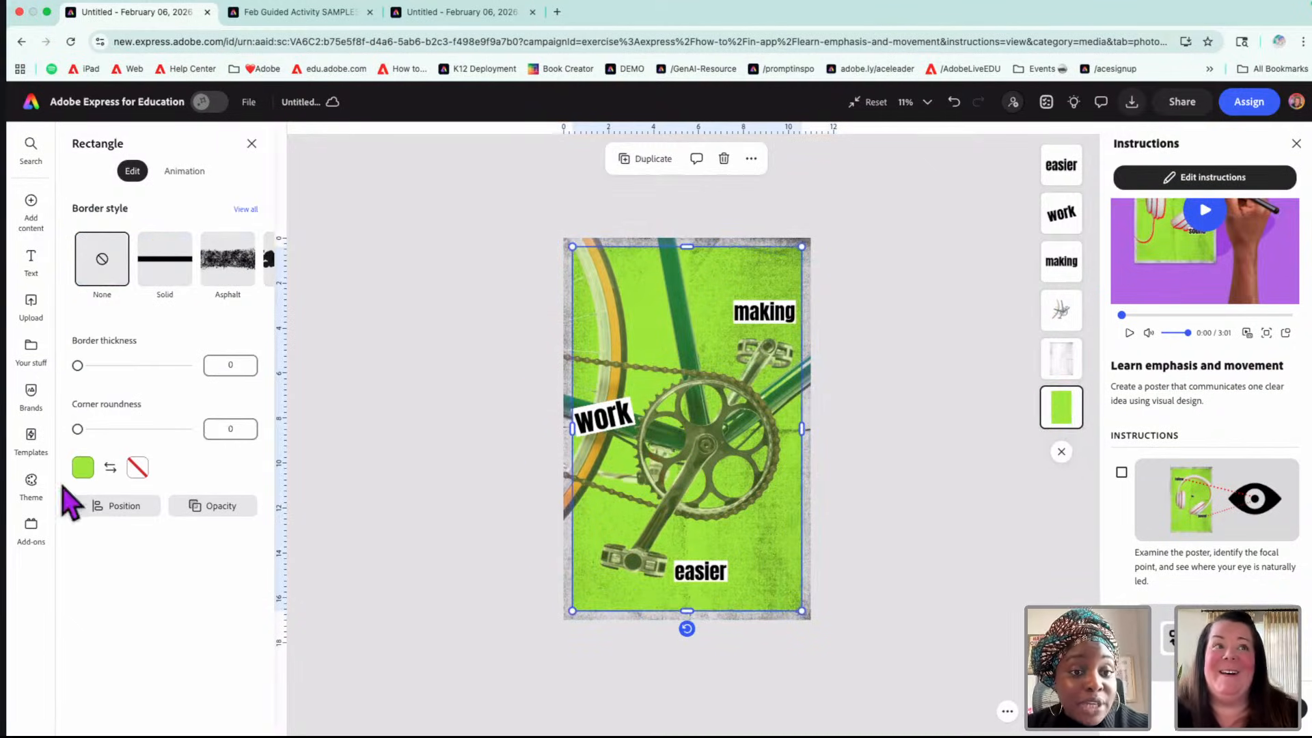
pyautogui.click(83, 467)
pyautogui.scroll(-2, 147, 656)
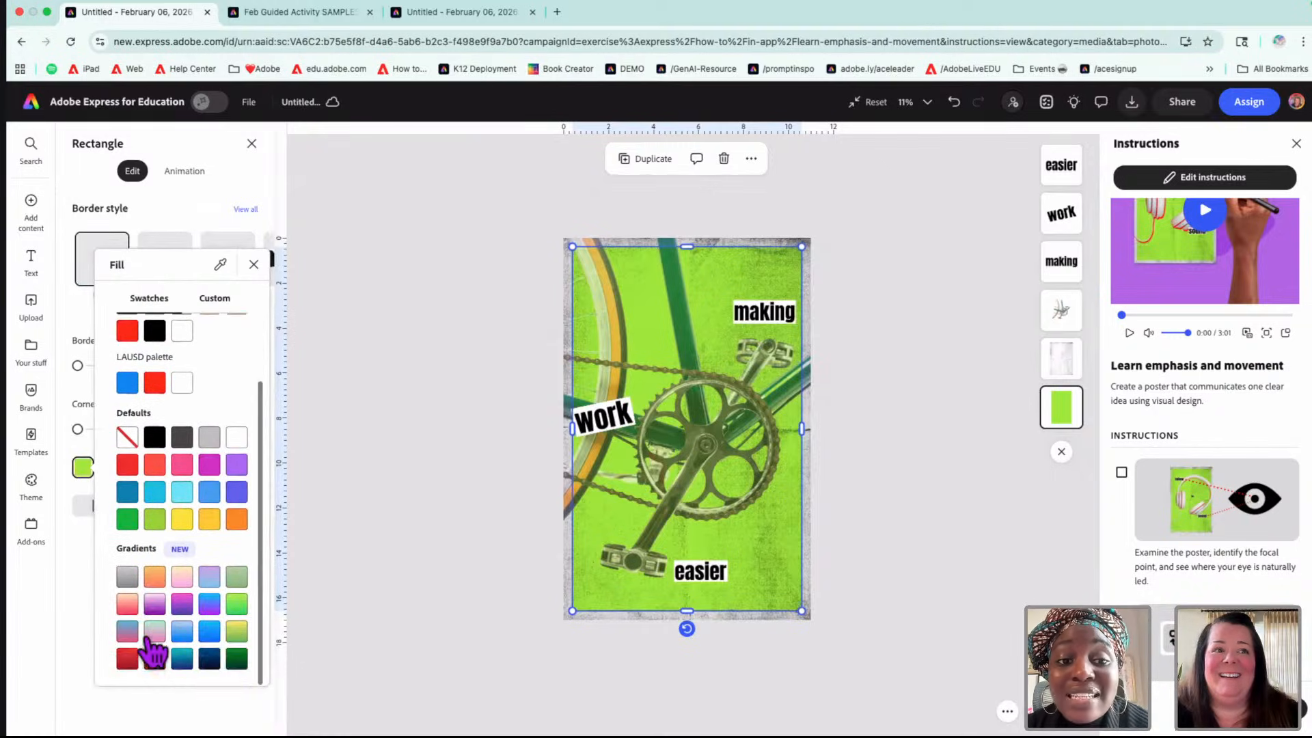
pyautogui.click(209, 604)
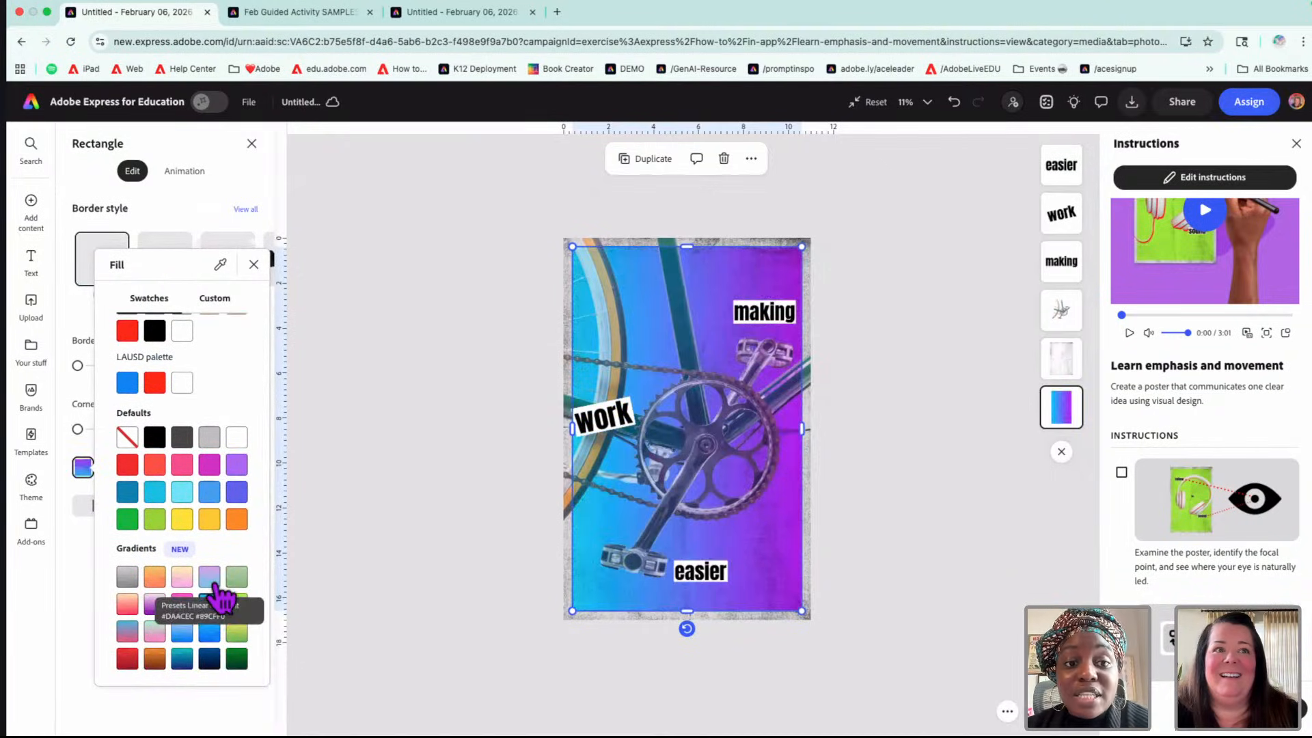
pyautogui.click(212, 582)
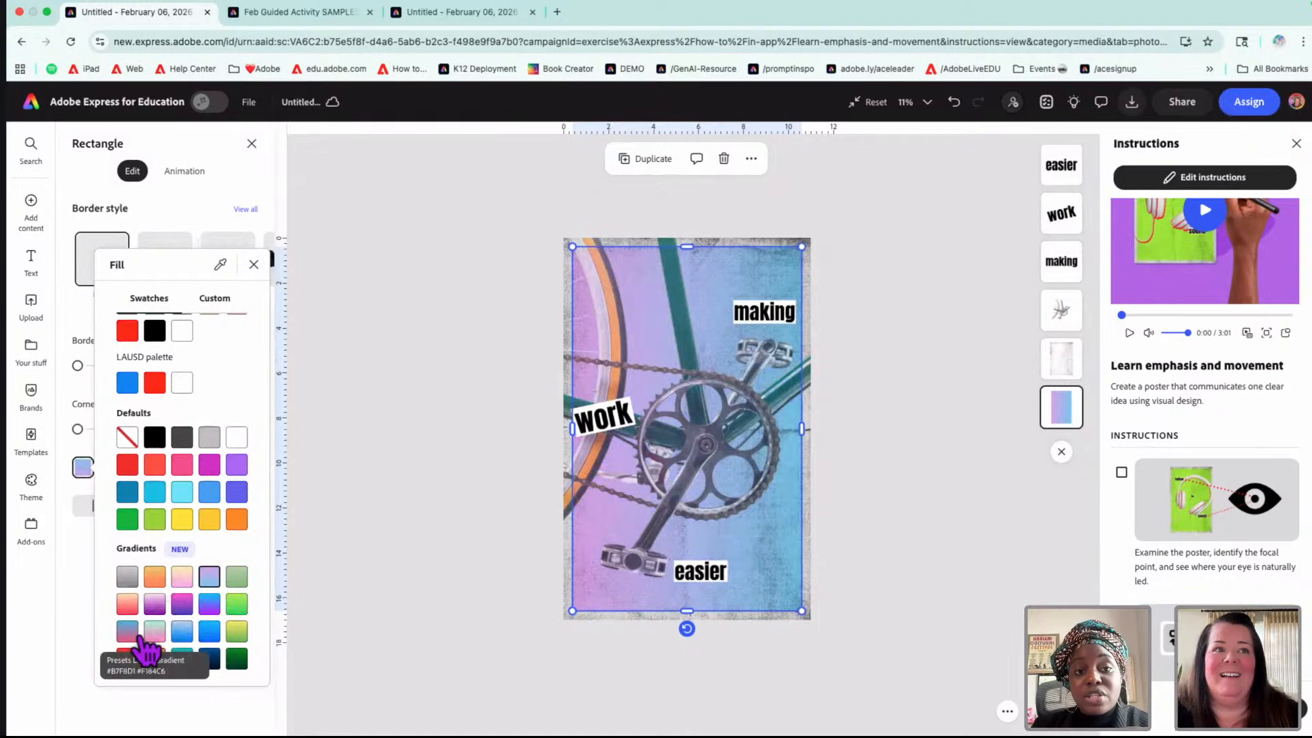
pyautogui.click(155, 606)
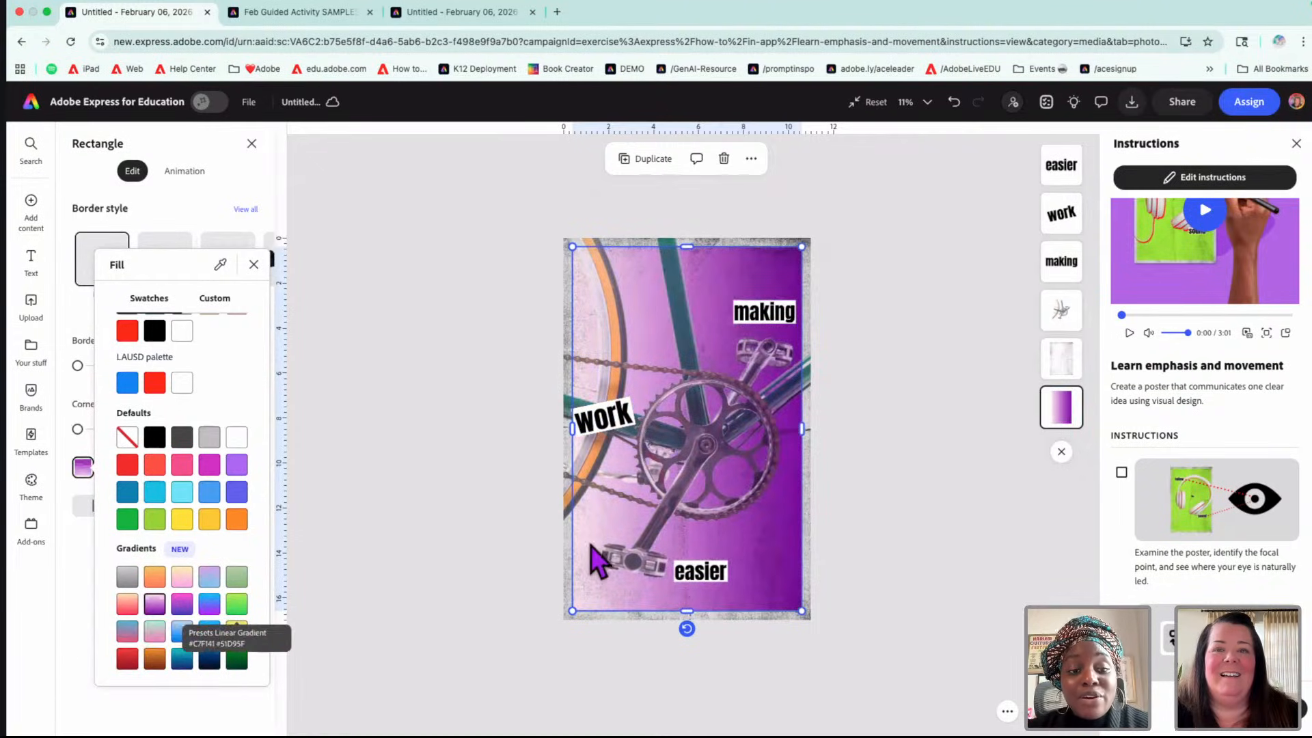
pyautogui.click(128, 578)
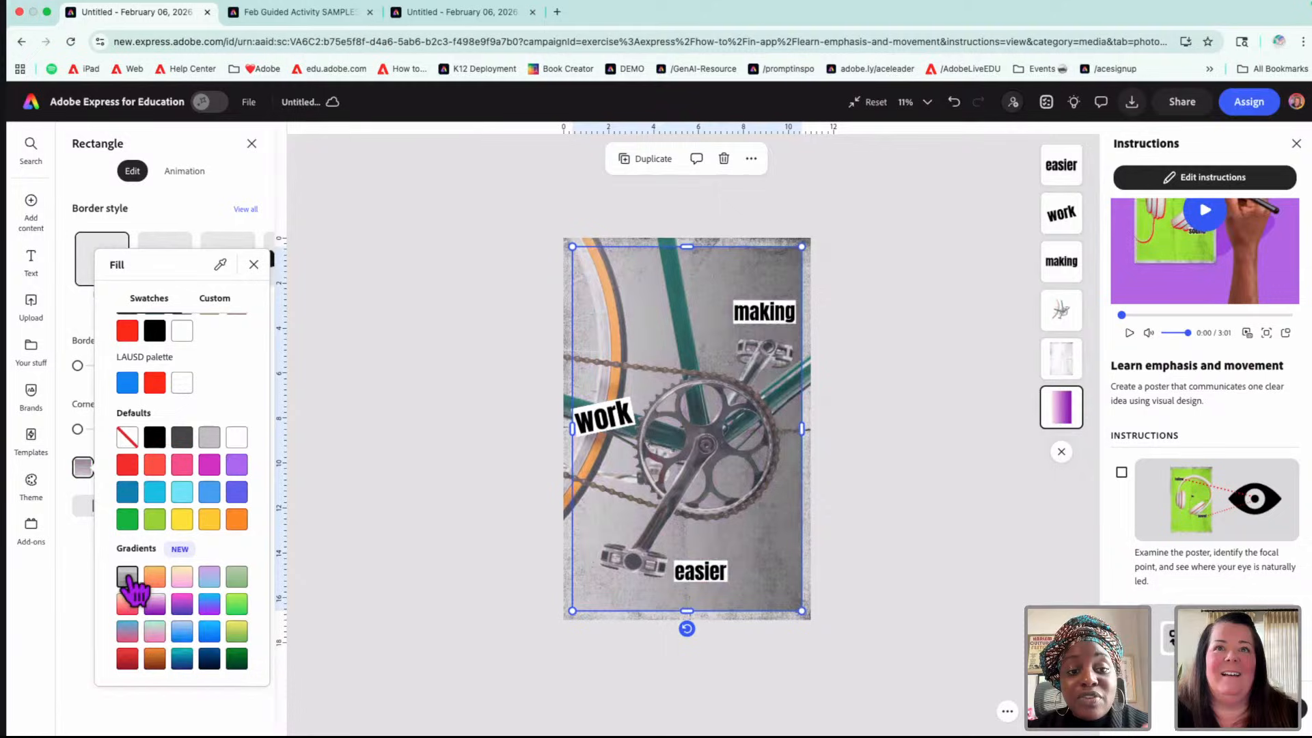
pyautogui.click(425, 521)
# - Duplicate the bicycle crankset image and align the copy exactly over the original
pyautogui.click(702, 428)
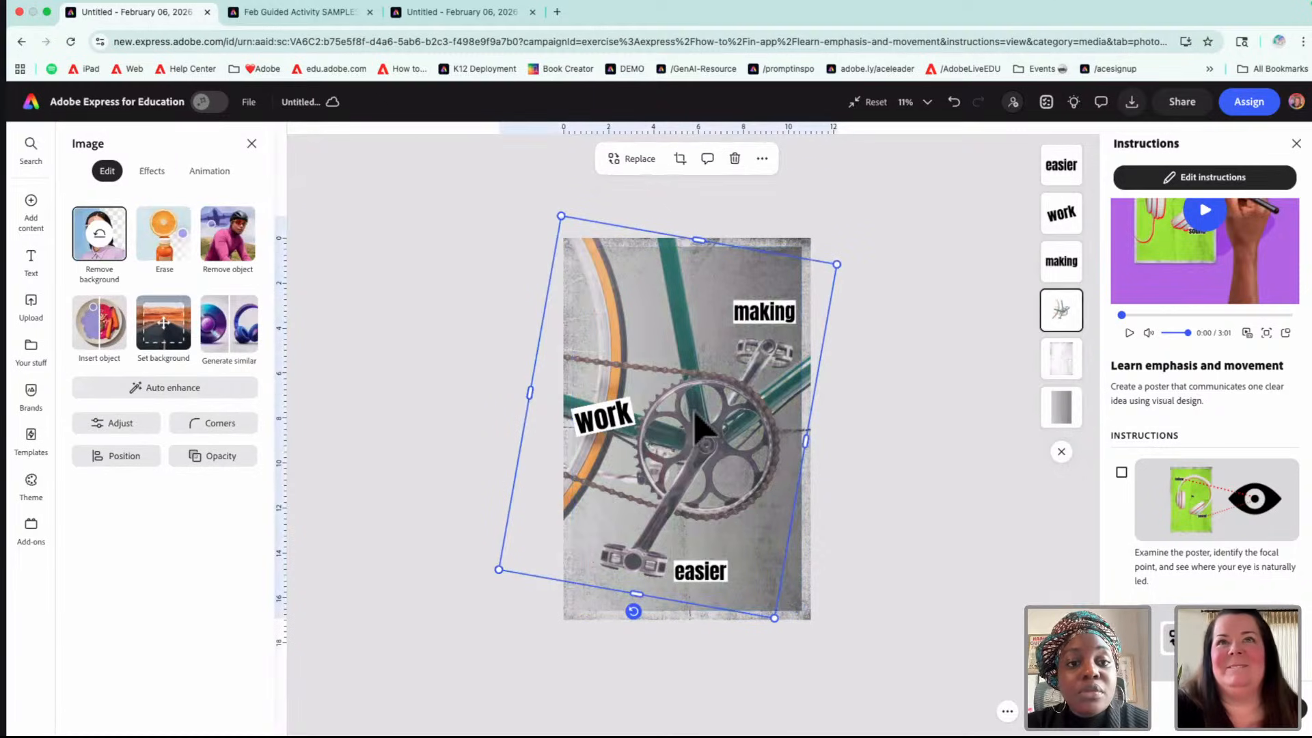
pyautogui.press('super+d')
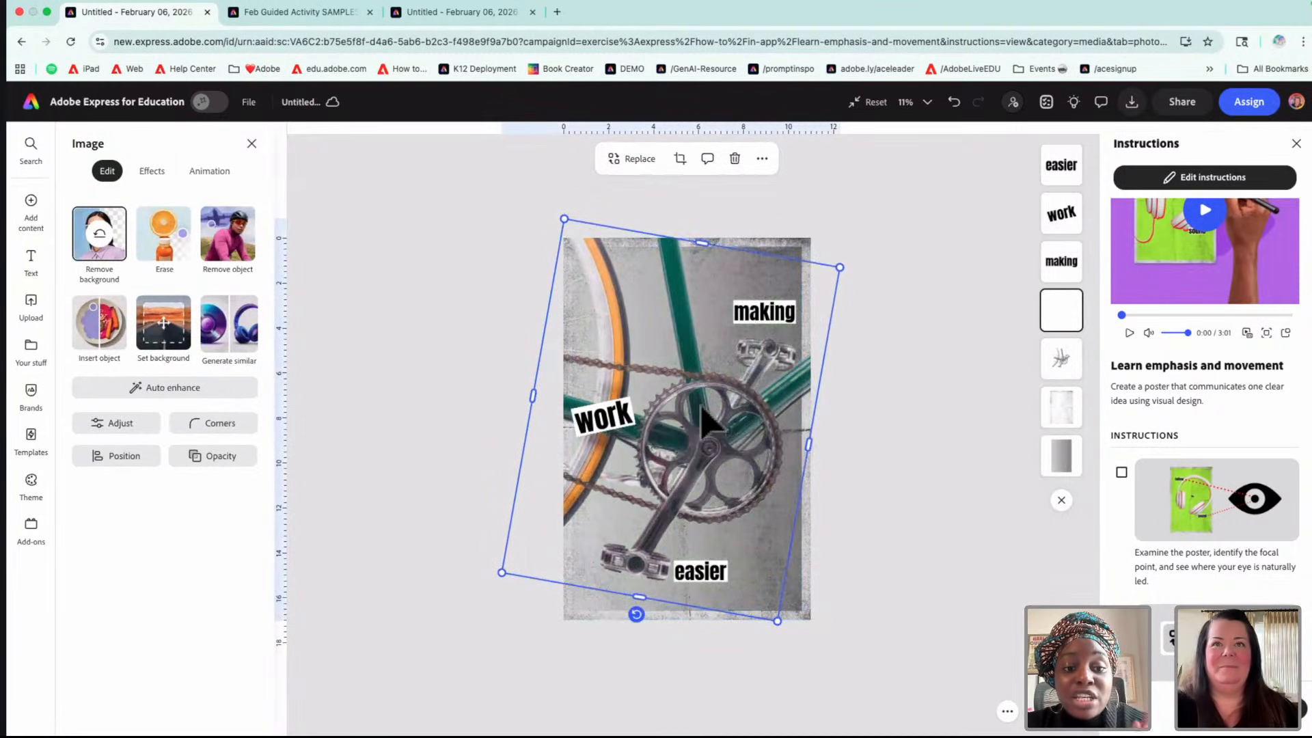
pyautogui.moveTo(730, 436); pyautogui.dragTo(727, 433)
# - Set the rear bicycle image's opacity to 30% and crop away roughly its left half
pyautogui.click(1071, 366)
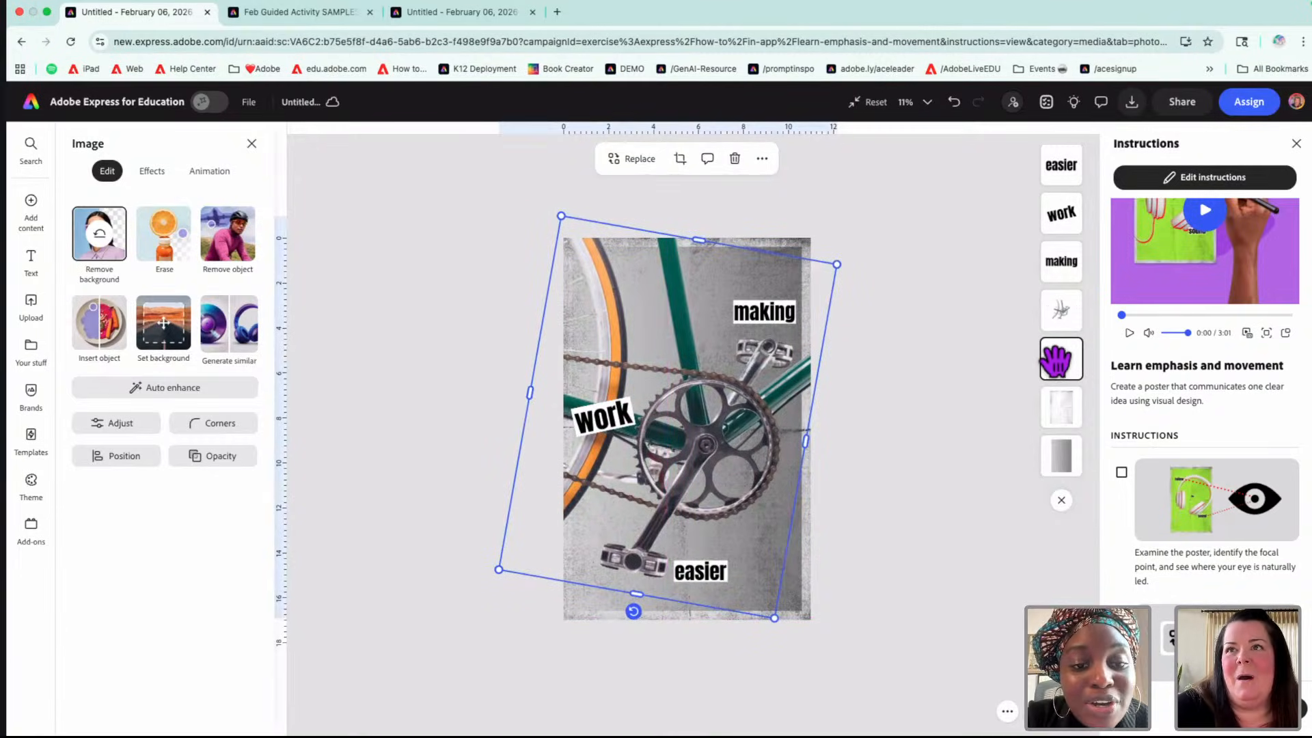
pyautogui.click(229, 427)
pyautogui.click(228, 457)
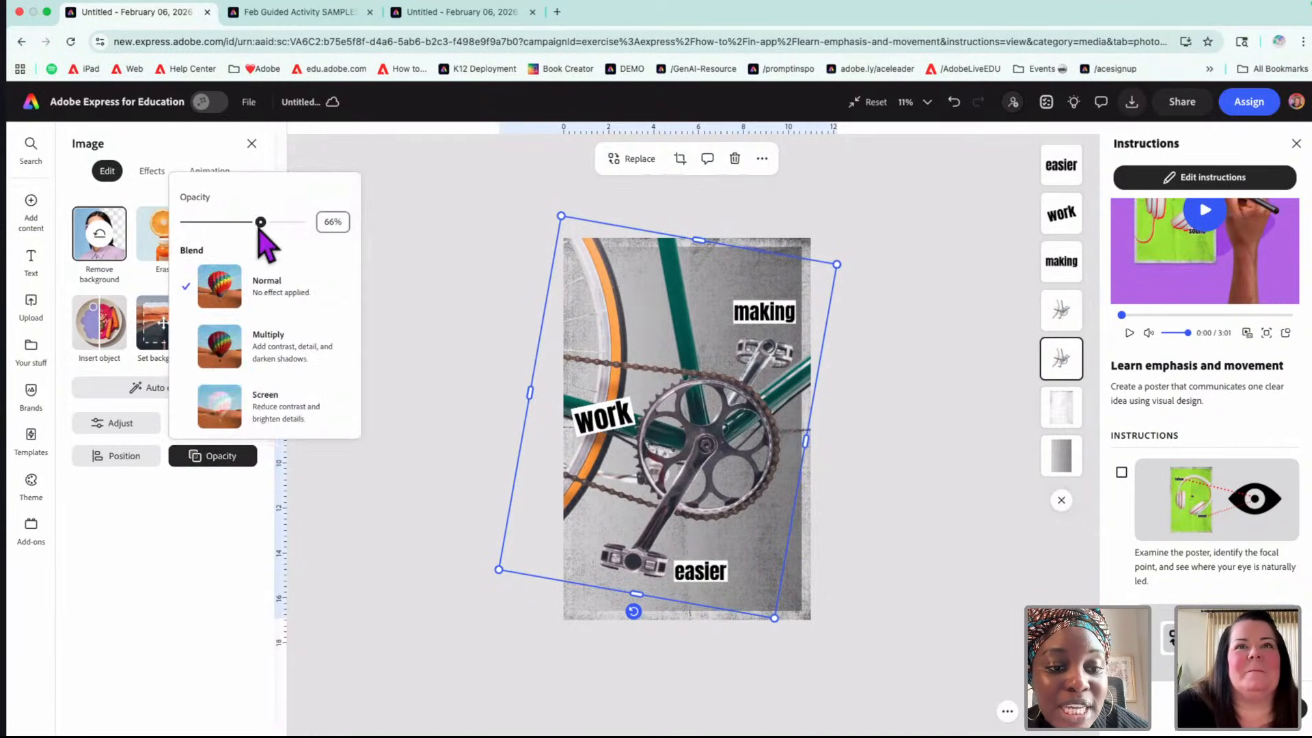
pyautogui.moveTo(261, 223); pyautogui.dragTo(217, 223)
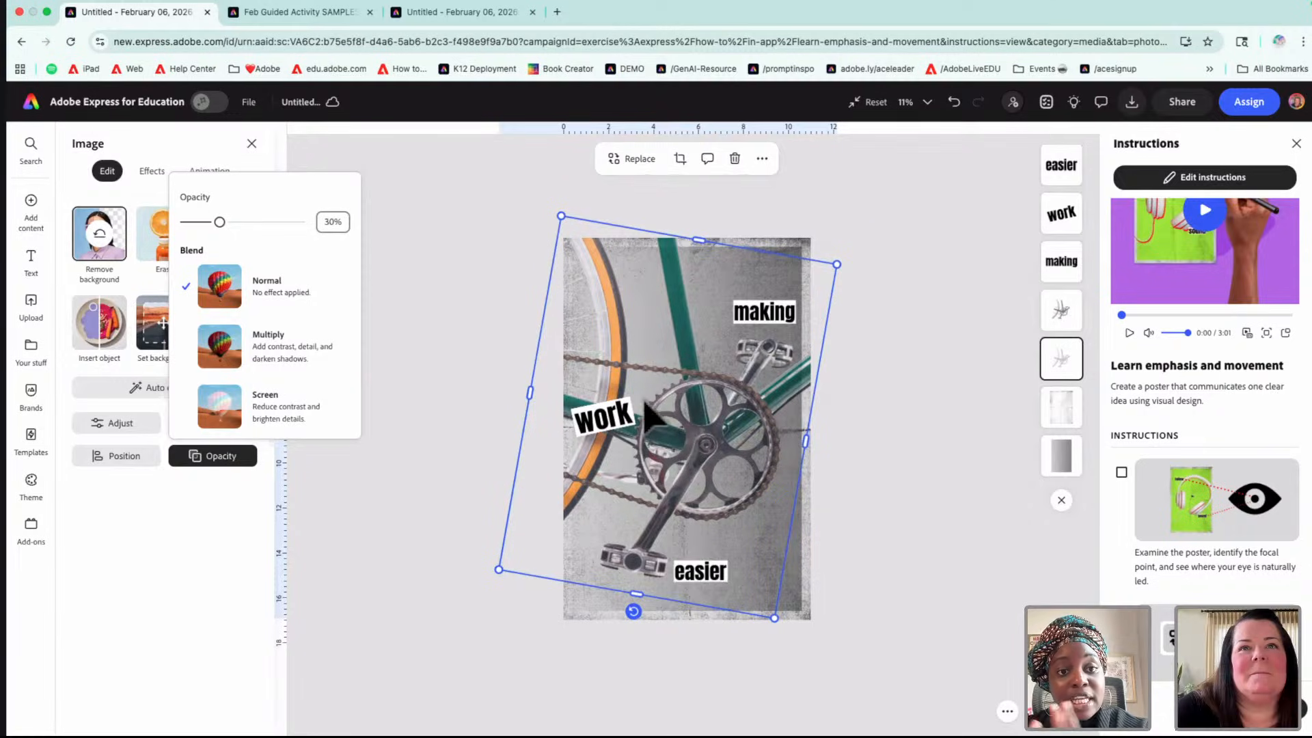
pyautogui.click(811, 438)
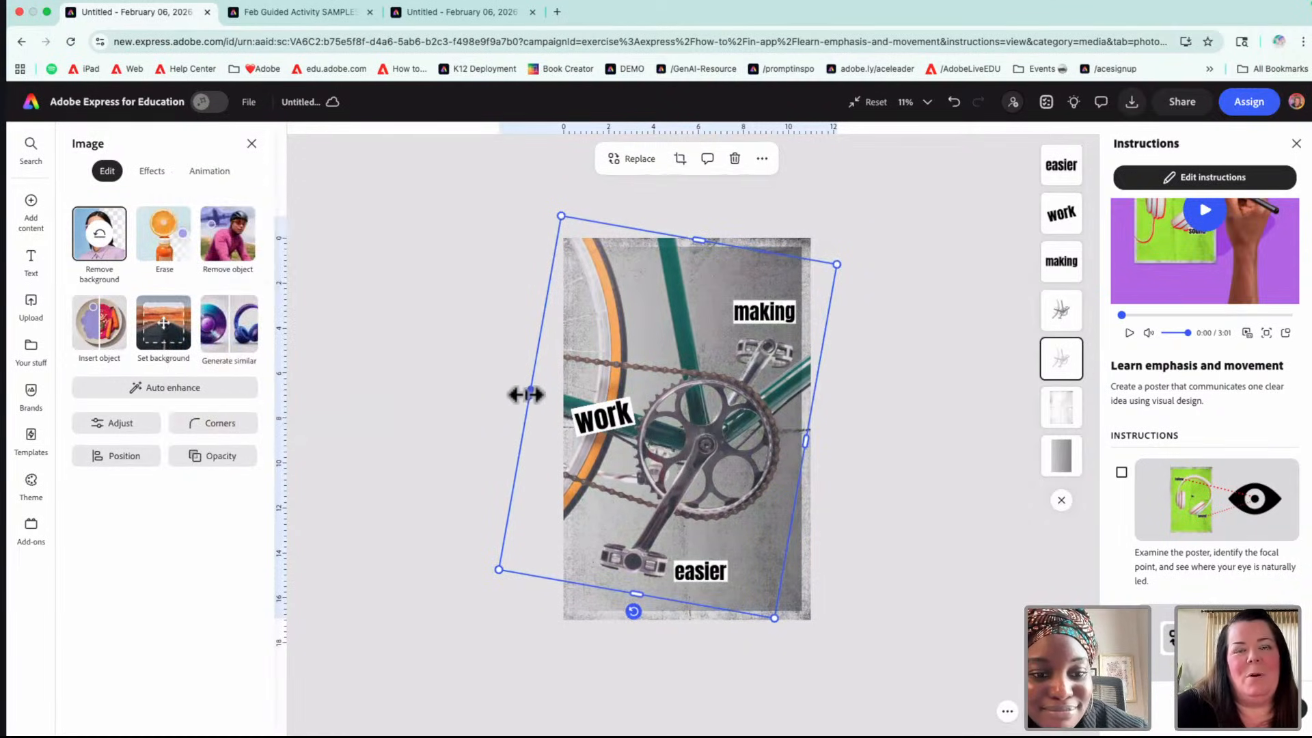
pyautogui.moveTo(522, 393); pyautogui.dragTo(690, 411)
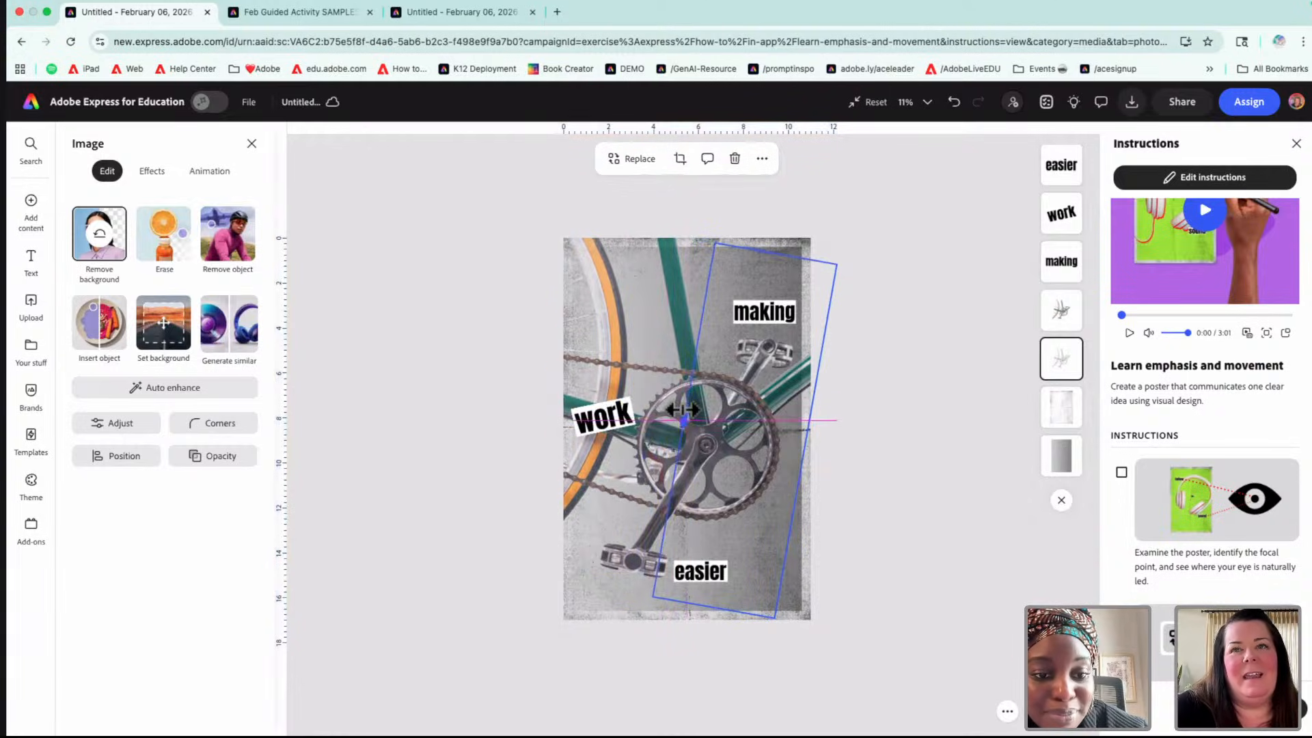
# - Raise the front bicycle image's opacity to 87%
pyautogui.click(1064, 308)
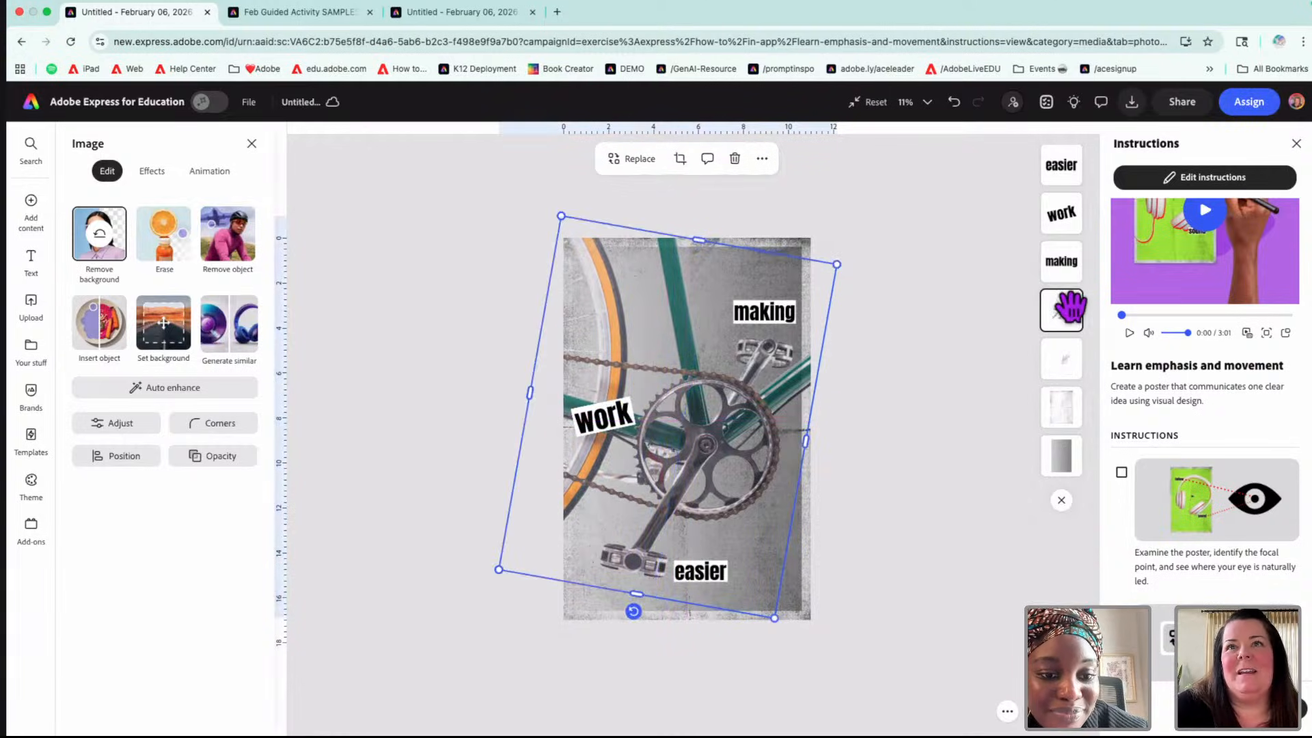
pyautogui.click(205, 456)
pyautogui.moveTo(270, 222); pyautogui.dragTo(290, 224)
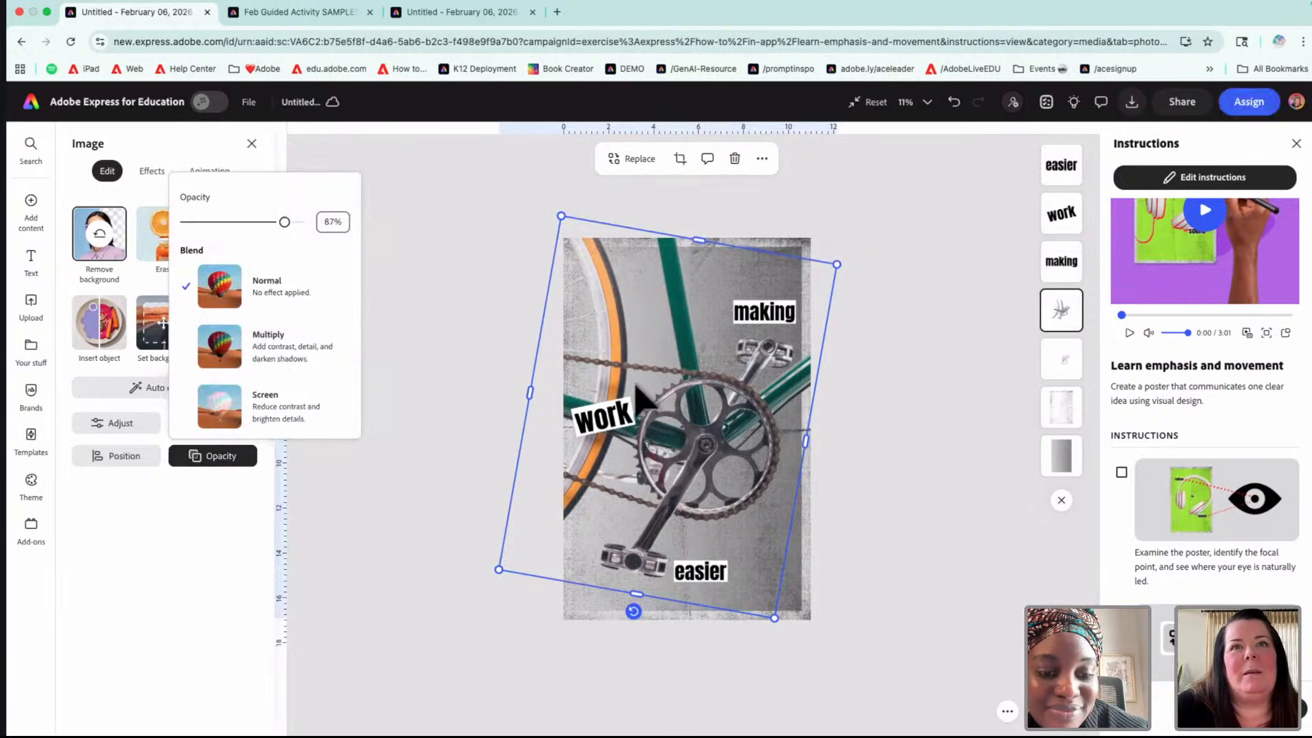
# - Crop the front bicycle image slightly on its right side and trim its left side inward to the poster's edge
pyautogui.moveTo(807, 441)
pyautogui.mouseDown()
pyautogui.moveTo(752, 438)
pyautogui.moveTo(792, 445)
pyautogui.mouseUp()
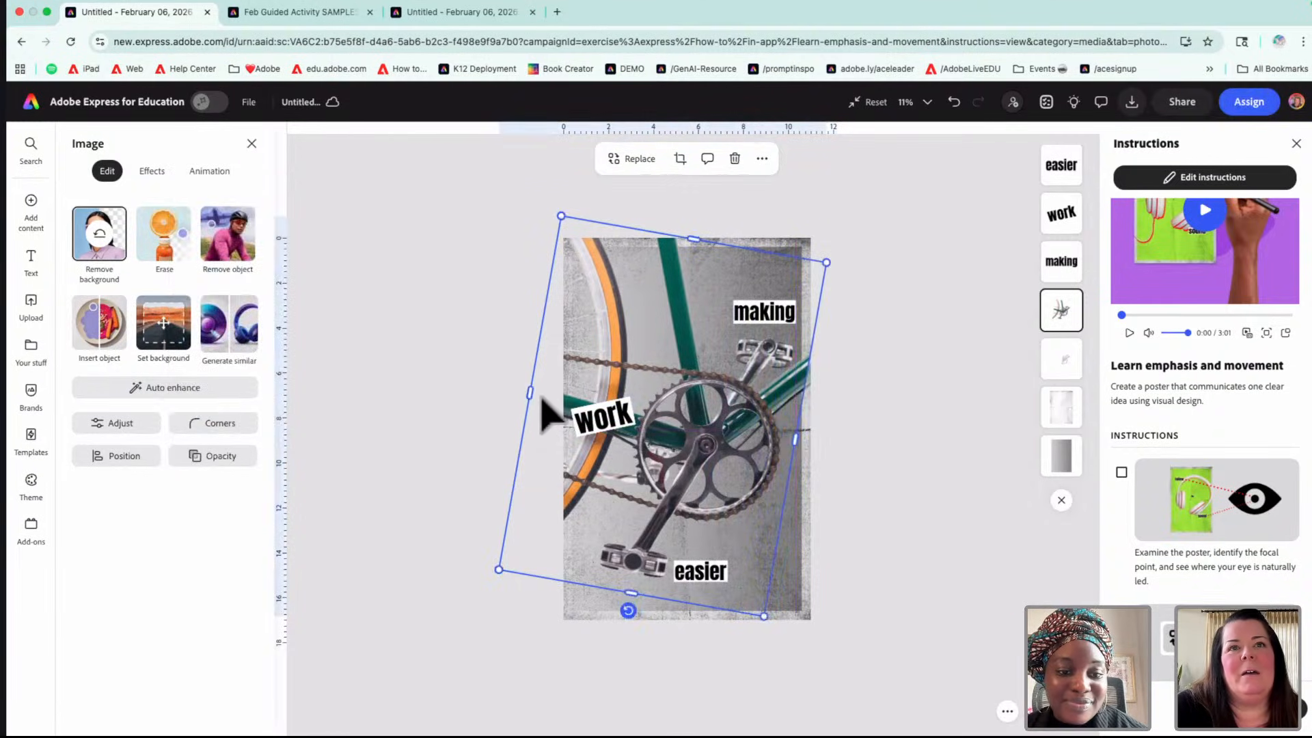
pyautogui.moveTo(530, 391)
pyautogui.mouseDown()
pyautogui.moveTo(642, 420)
pyautogui.moveTo(552, 398)
pyautogui.mouseUp()
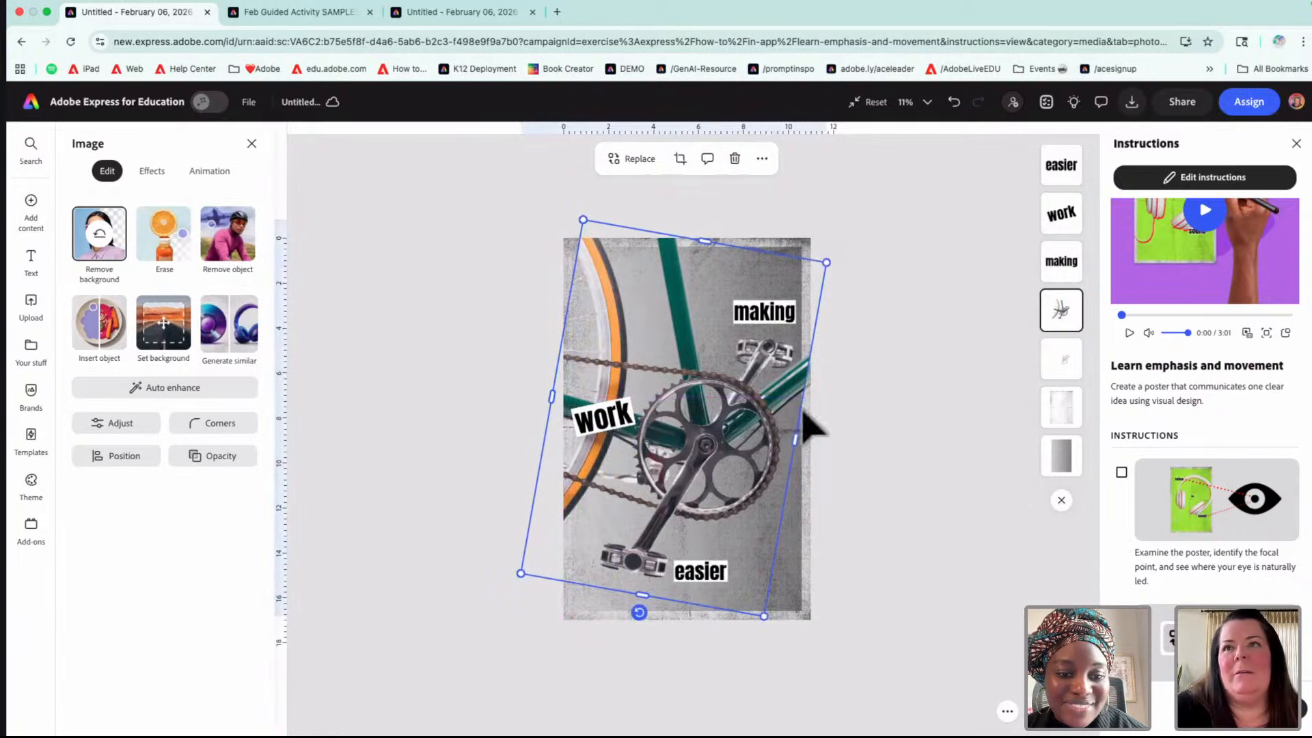
pyautogui.click(1062, 359)
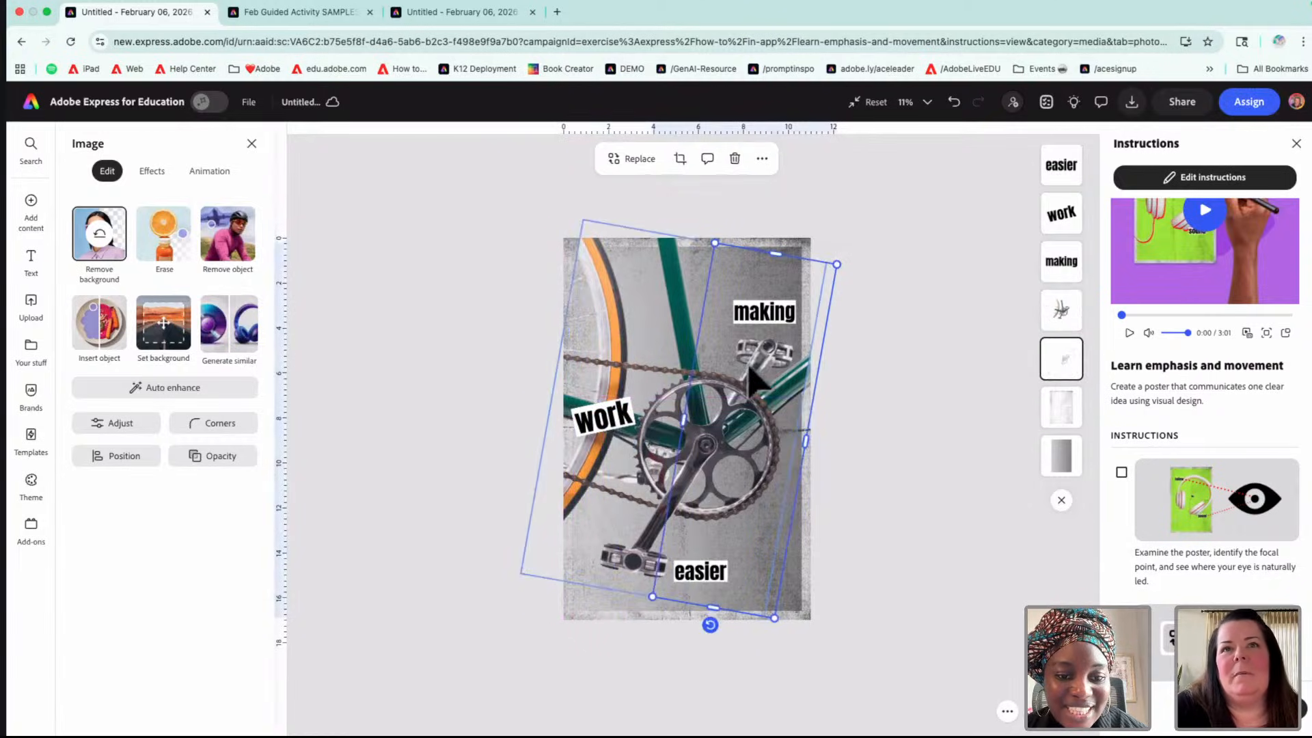
pyautogui.click(670, 336)
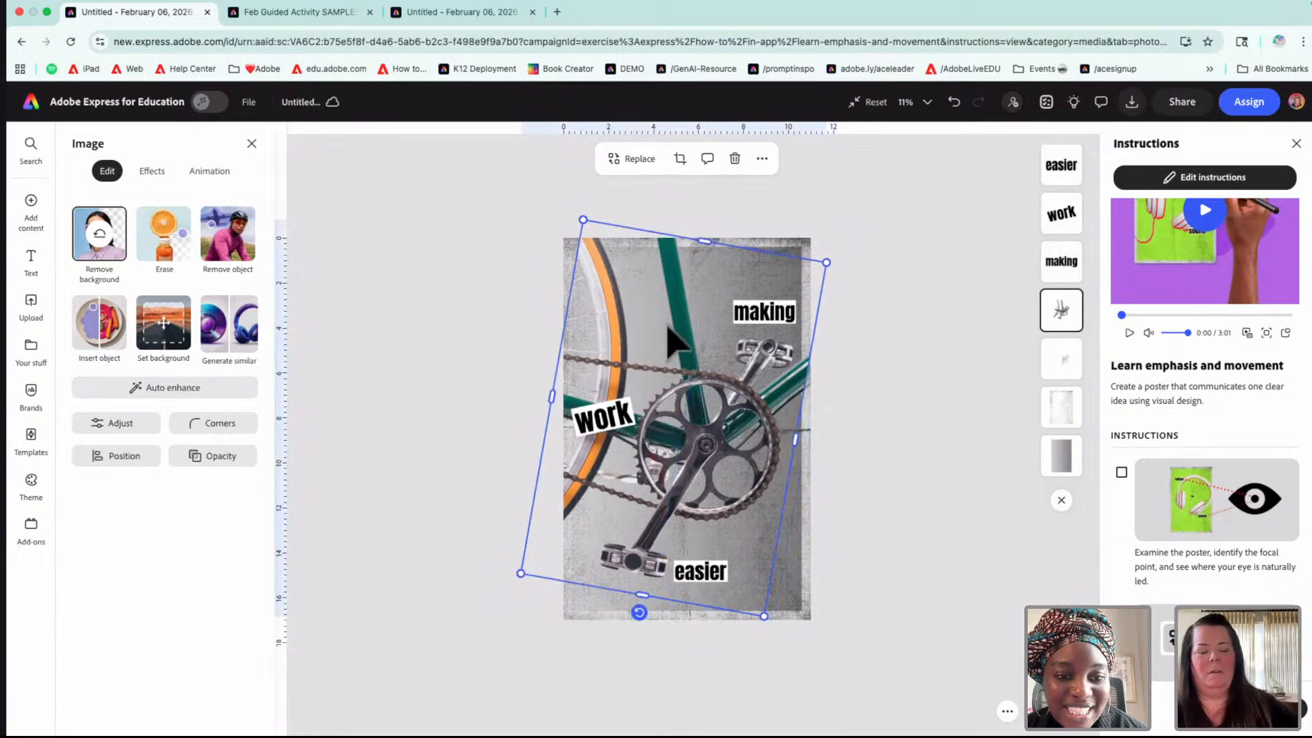
pyautogui.moveTo(550, 400)
pyautogui.mouseDown()
pyautogui.moveTo(625, 410)
pyautogui.moveTo(563, 399)
pyautogui.mouseUp()
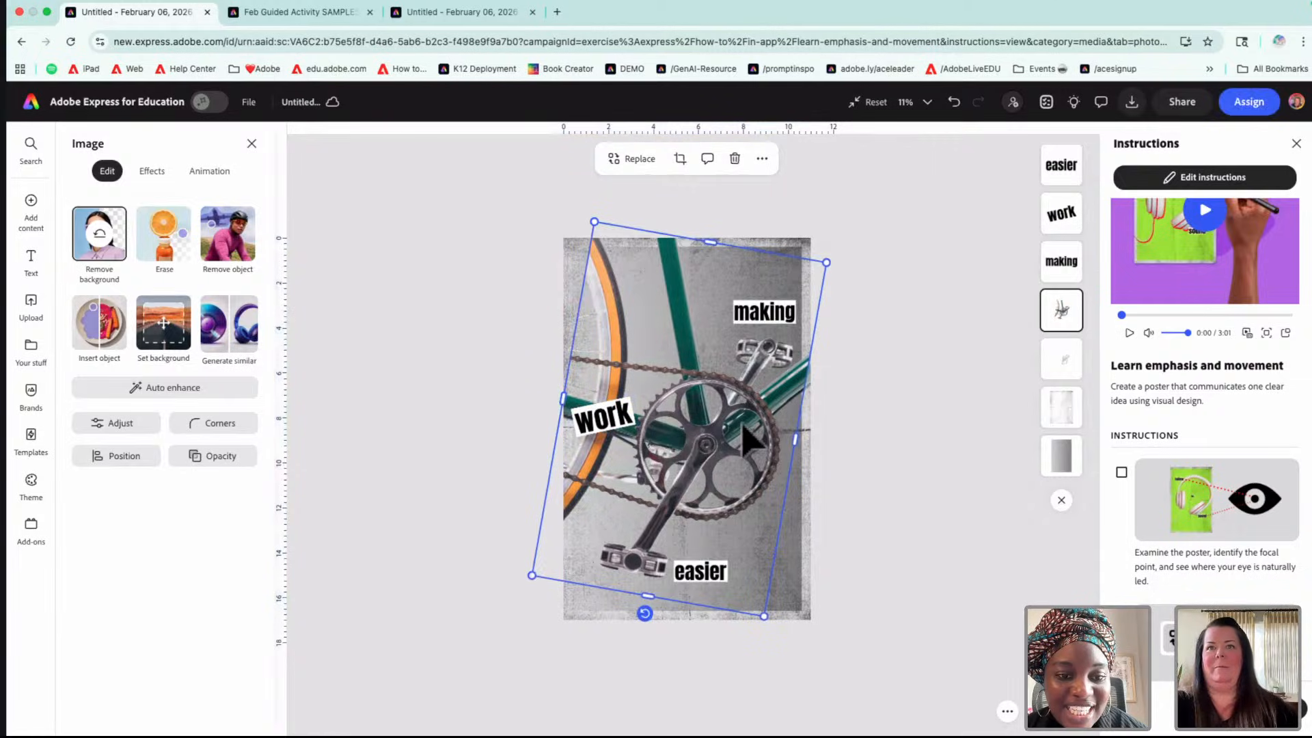
# - Lower the opacity of the full front bicycle image to 29%
pyautogui.click(766, 345)
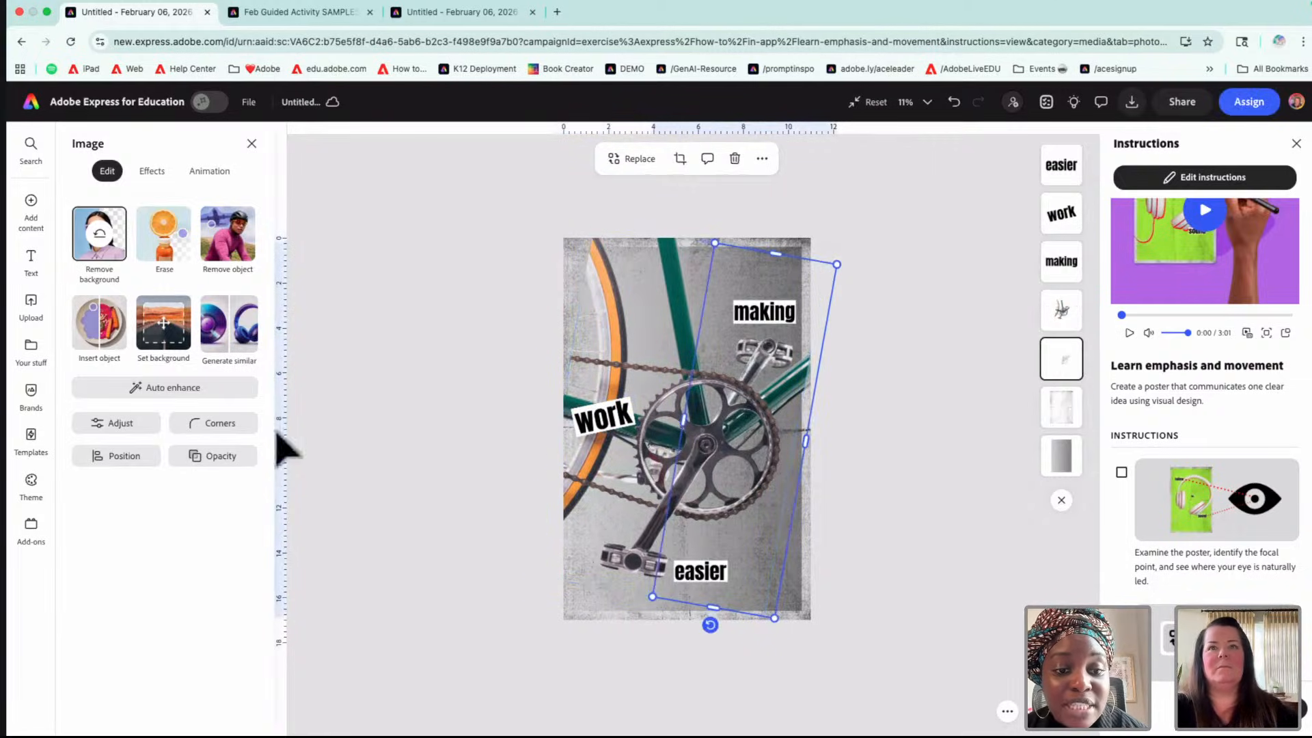
pyautogui.click(694, 301)
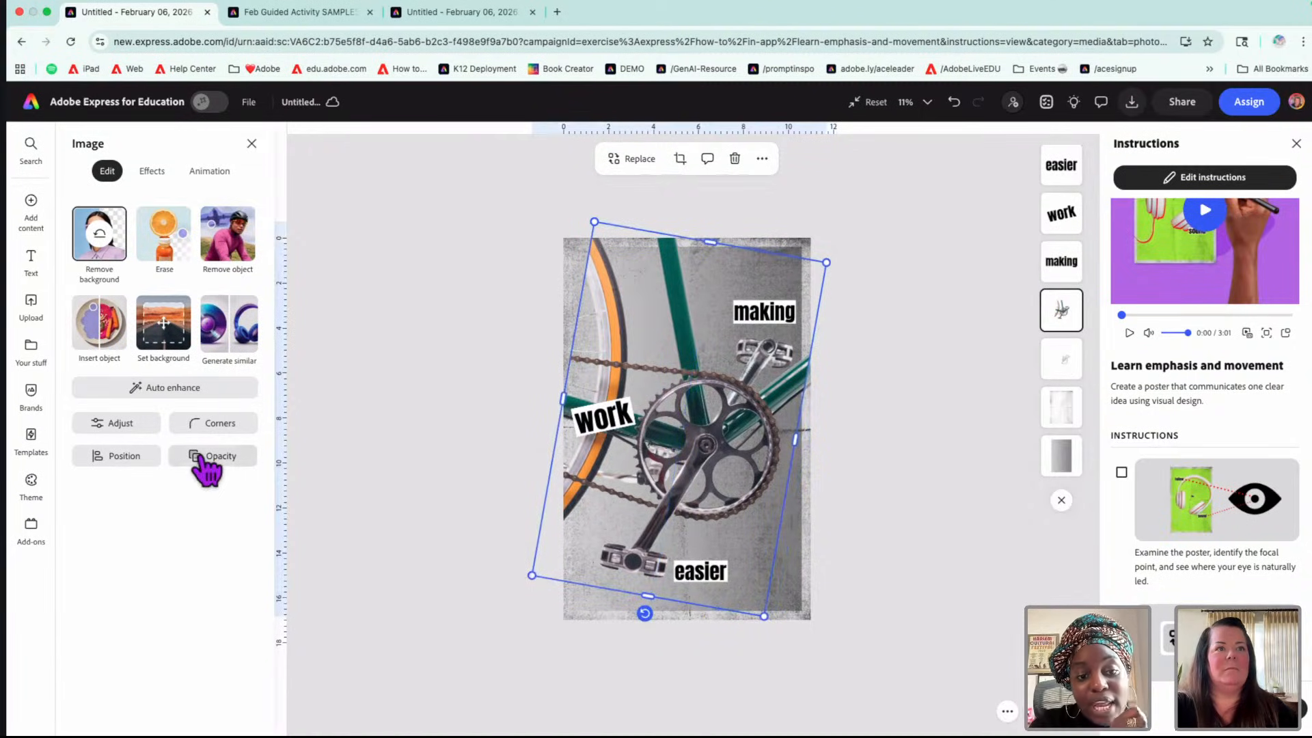
pyautogui.click(207, 456)
pyautogui.moveTo(285, 222); pyautogui.dragTo(218, 222)
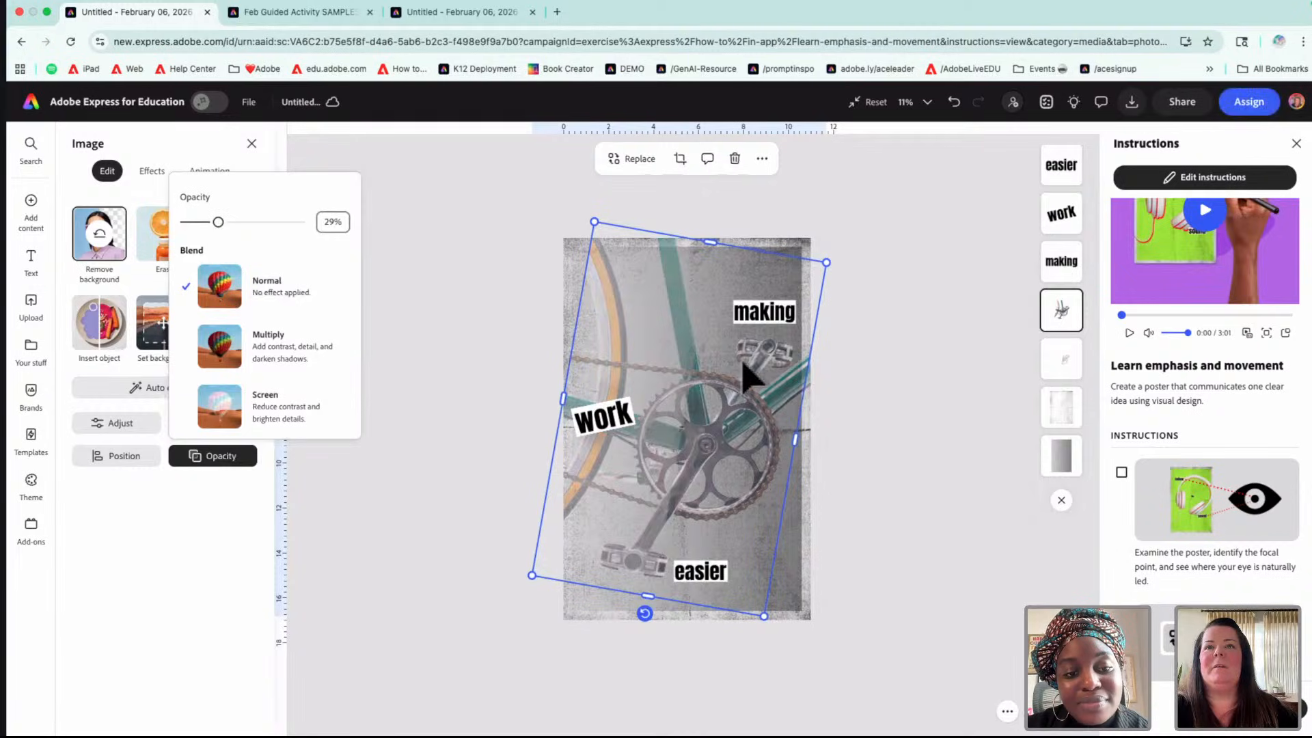
# - Raise the opacity of the cropped rear bicycle image strongly so the right half of the crankset stands out
pyautogui.click(1055, 366)
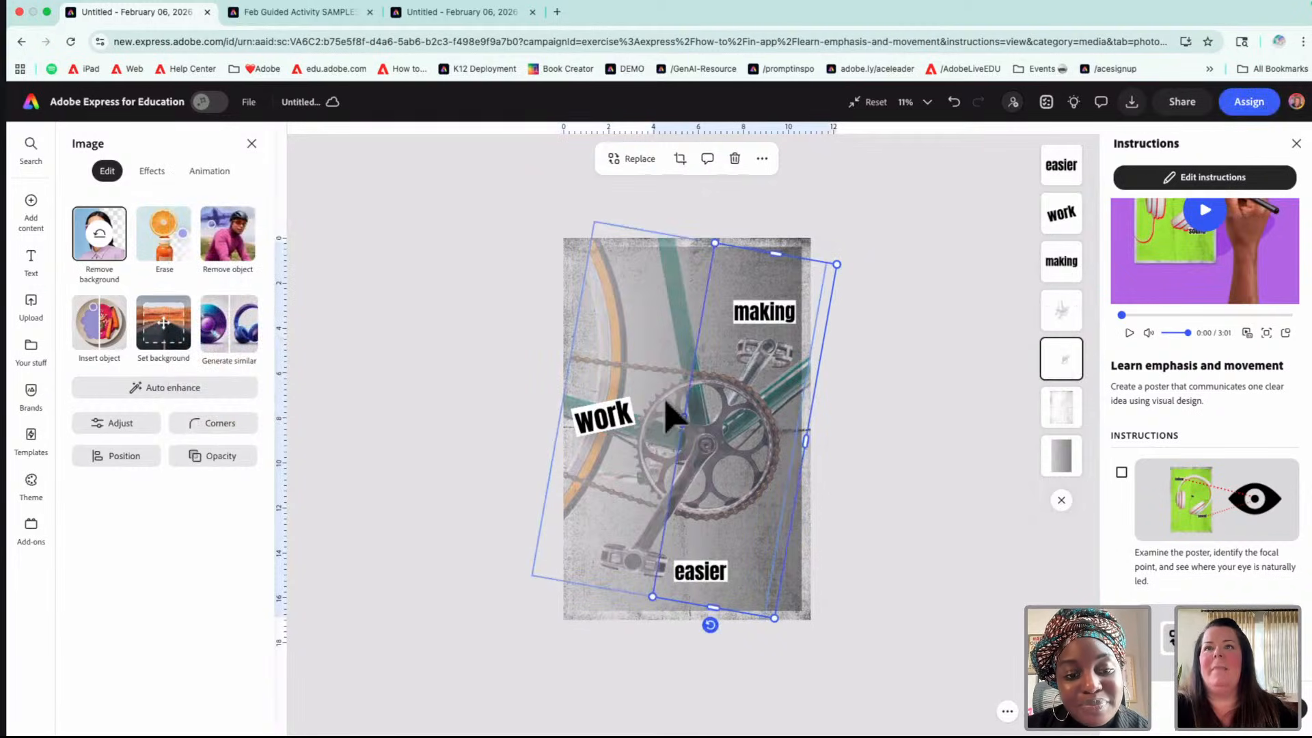
pyautogui.click(765, 402)
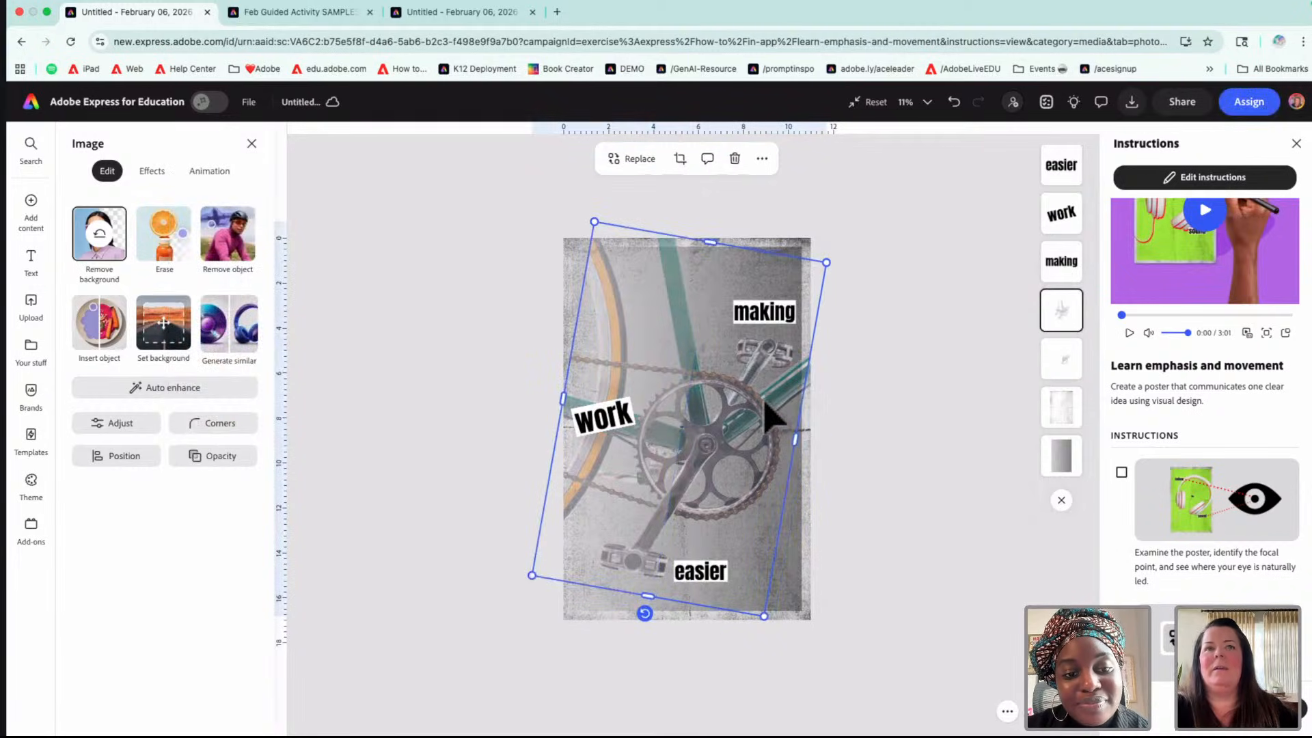
pyautogui.click(1070, 354)
pyautogui.click(236, 456)
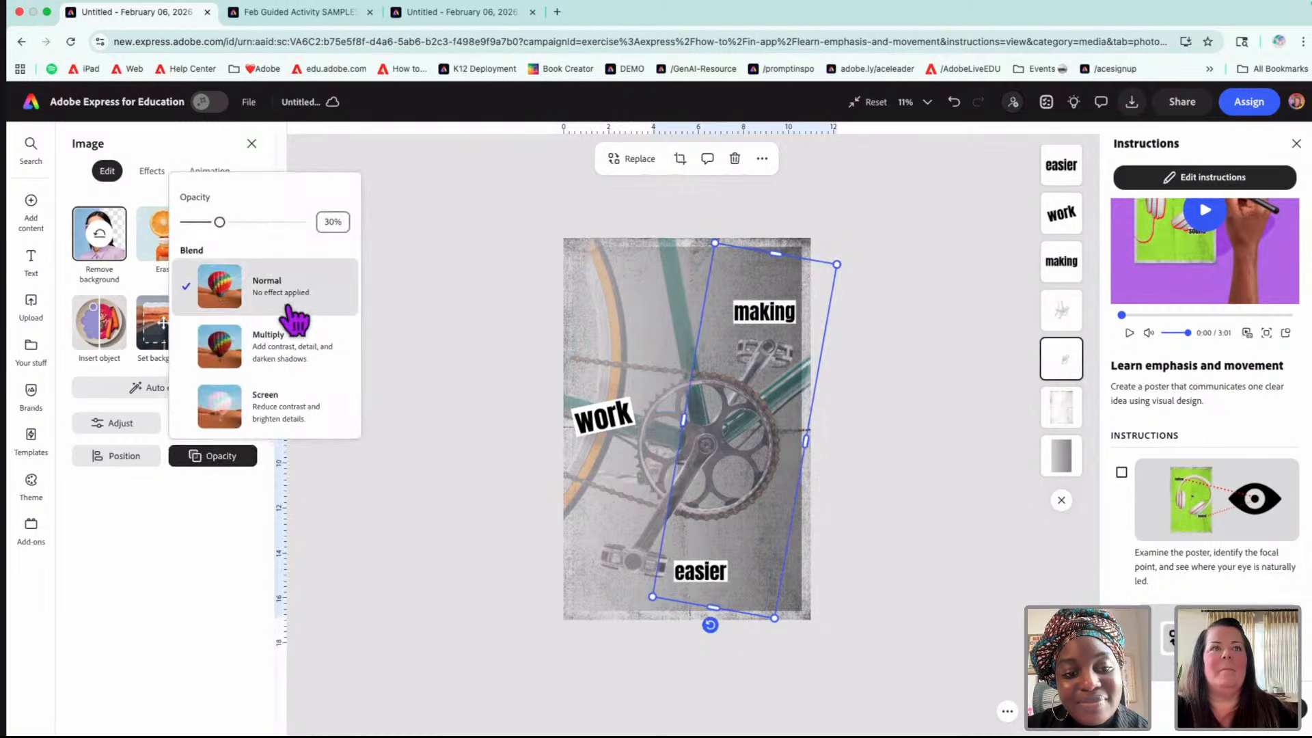
pyautogui.moveTo(213, 222); pyautogui.dragTo(281, 245)
pyautogui.click(432, 432)
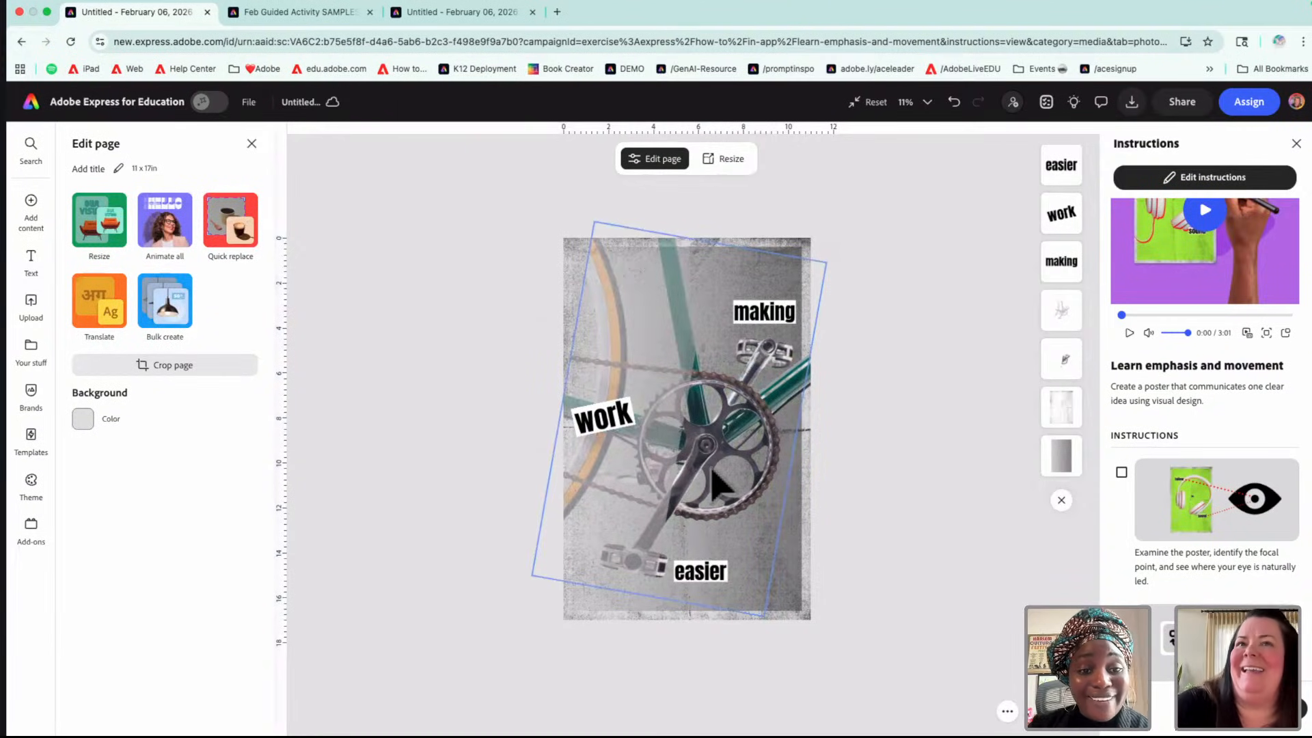
# - Check the crankset's blended area up close and select the tilted word "work" on the poster
pyautogui.scroll(5, 712, 472)
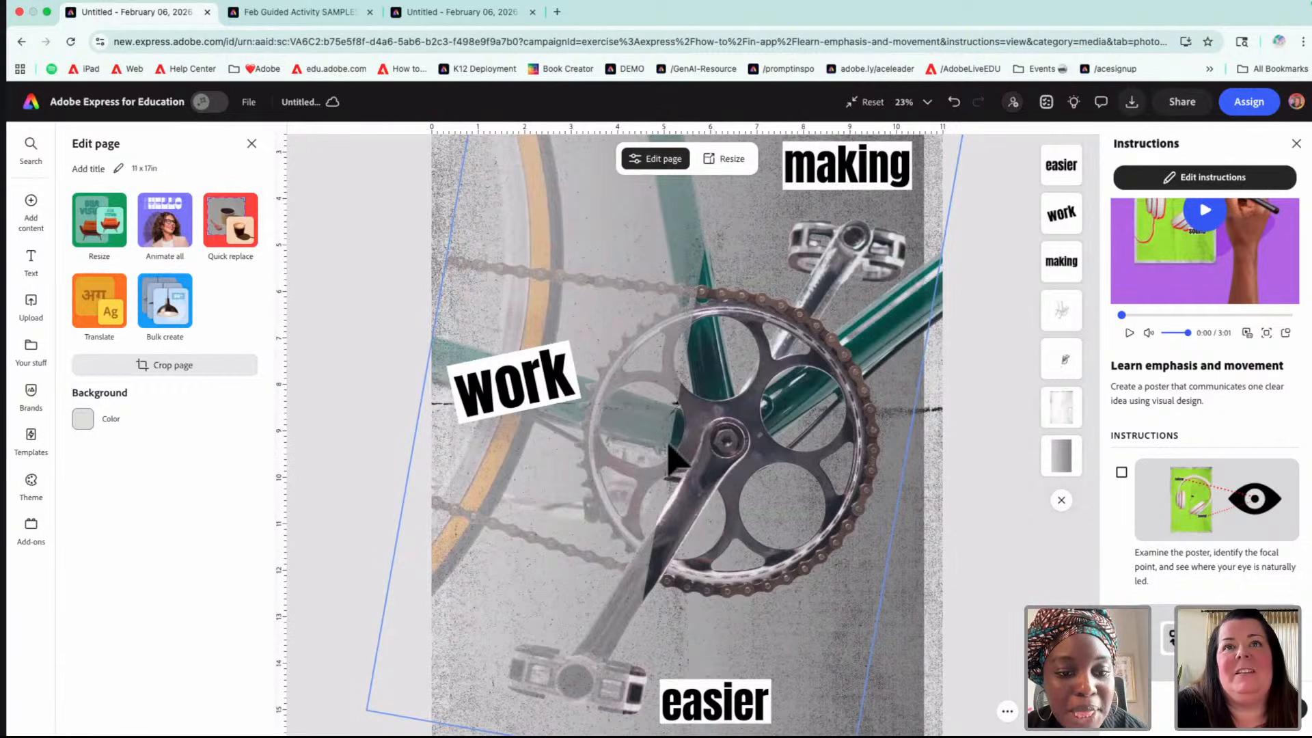
pyautogui.scroll(-3, 646, 568)
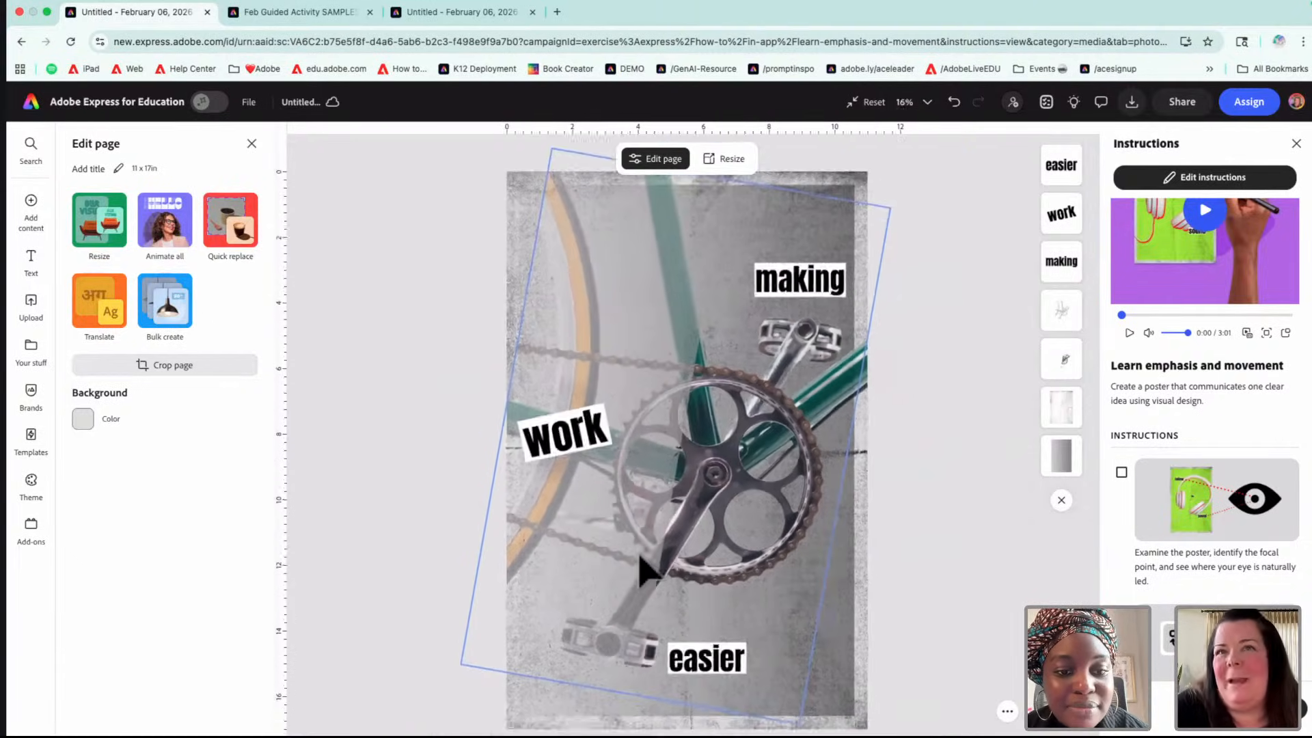
pyautogui.scroll(-2, 646, 569)
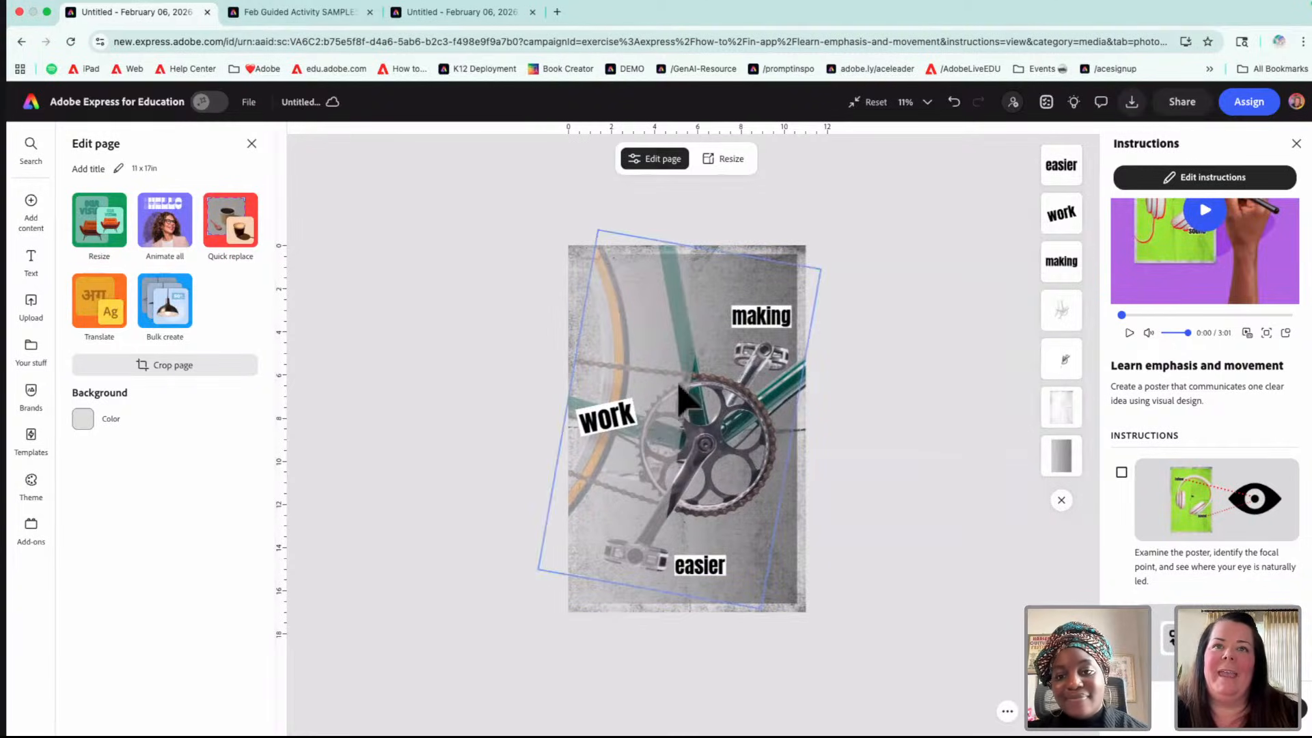
pyautogui.click(613, 434)
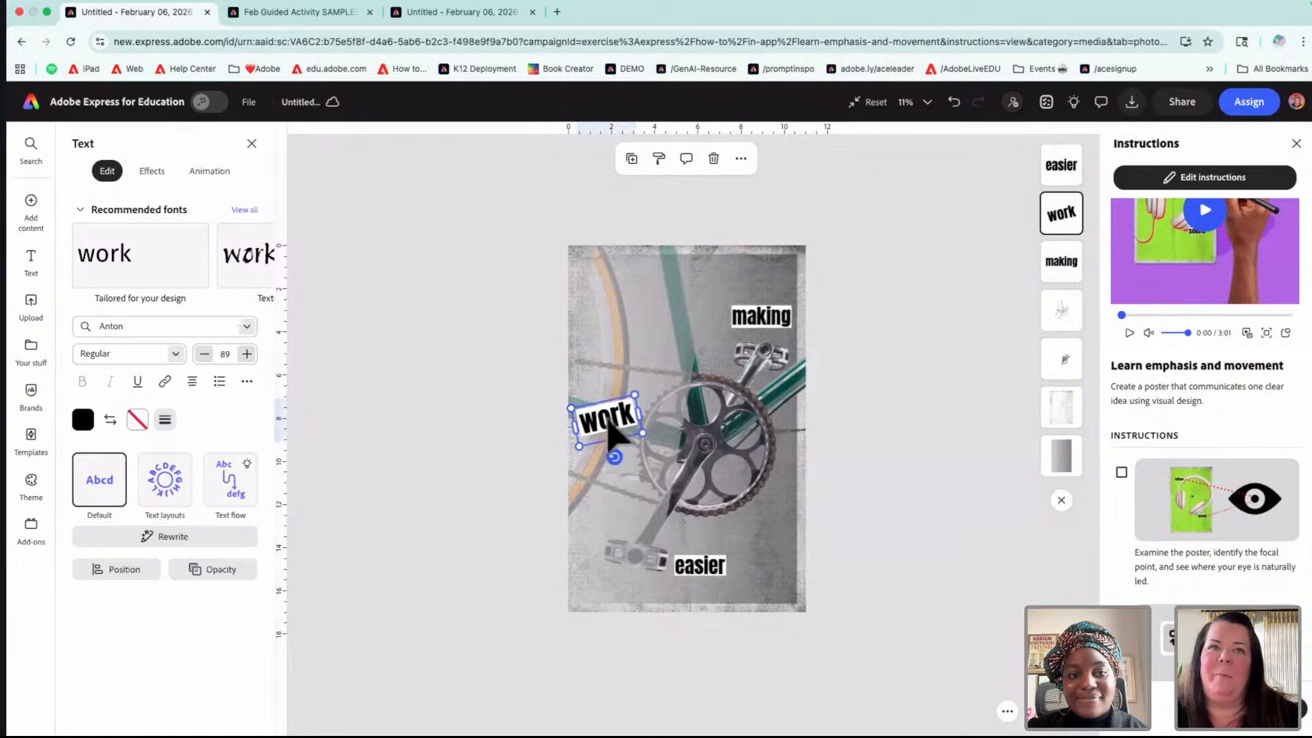